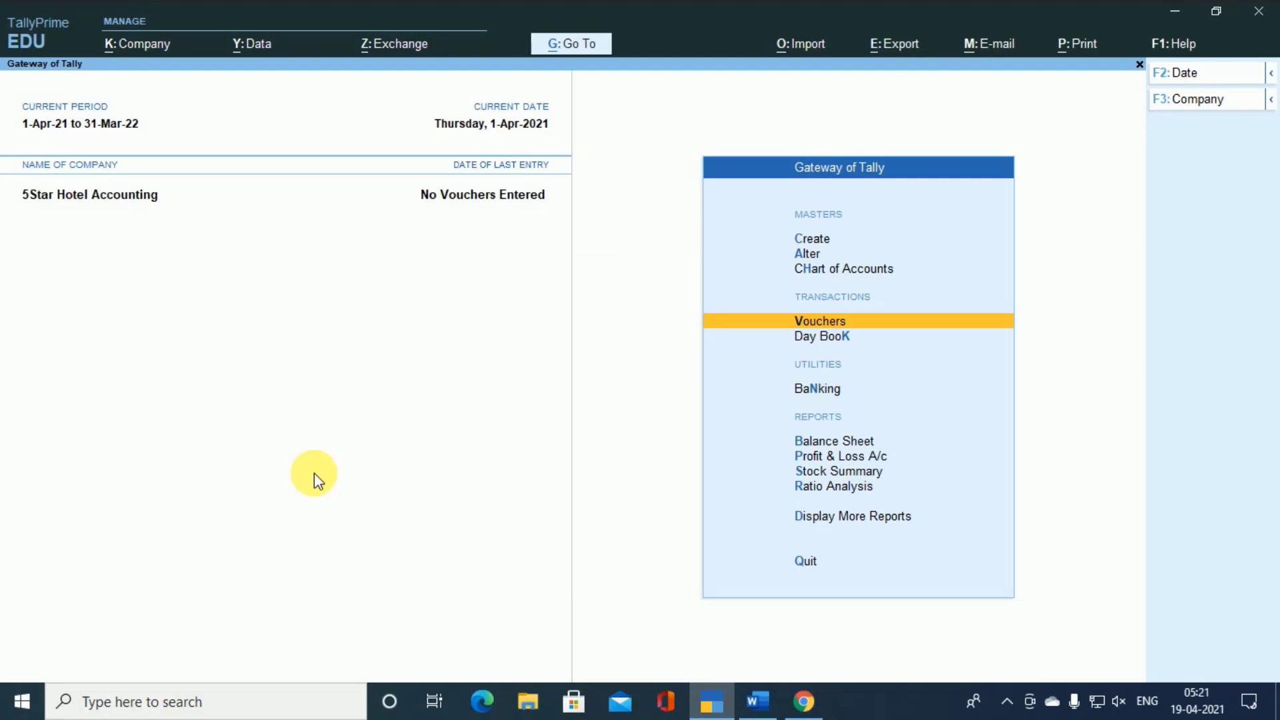
- Open the company features of 5Star Hotel Accounting and review the GST registration details, accepting them as they are
key(F11)
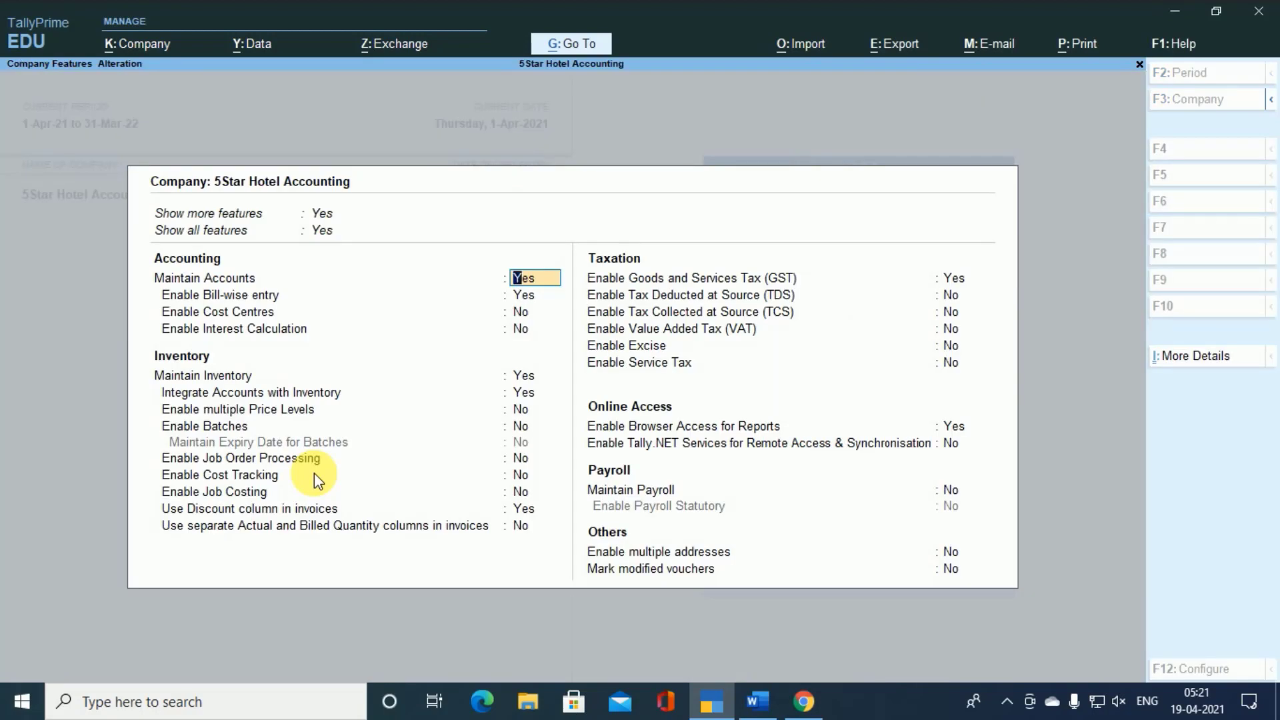
key(Down)
key(Down)
key(Down)
key(Down)
key(Down)
key(Down)
key(Down)
key(Down)
key(Down)
key(Down)
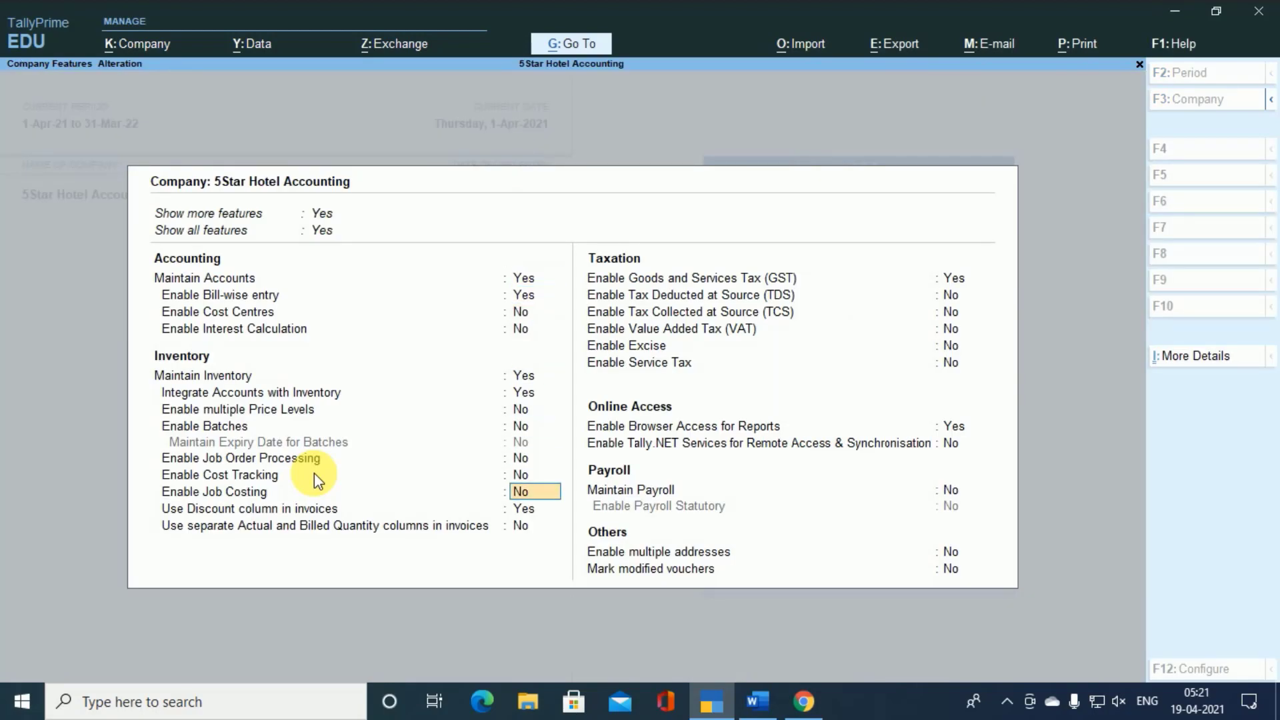
key(Down)
key(Down)
key(Down)
key(Return)
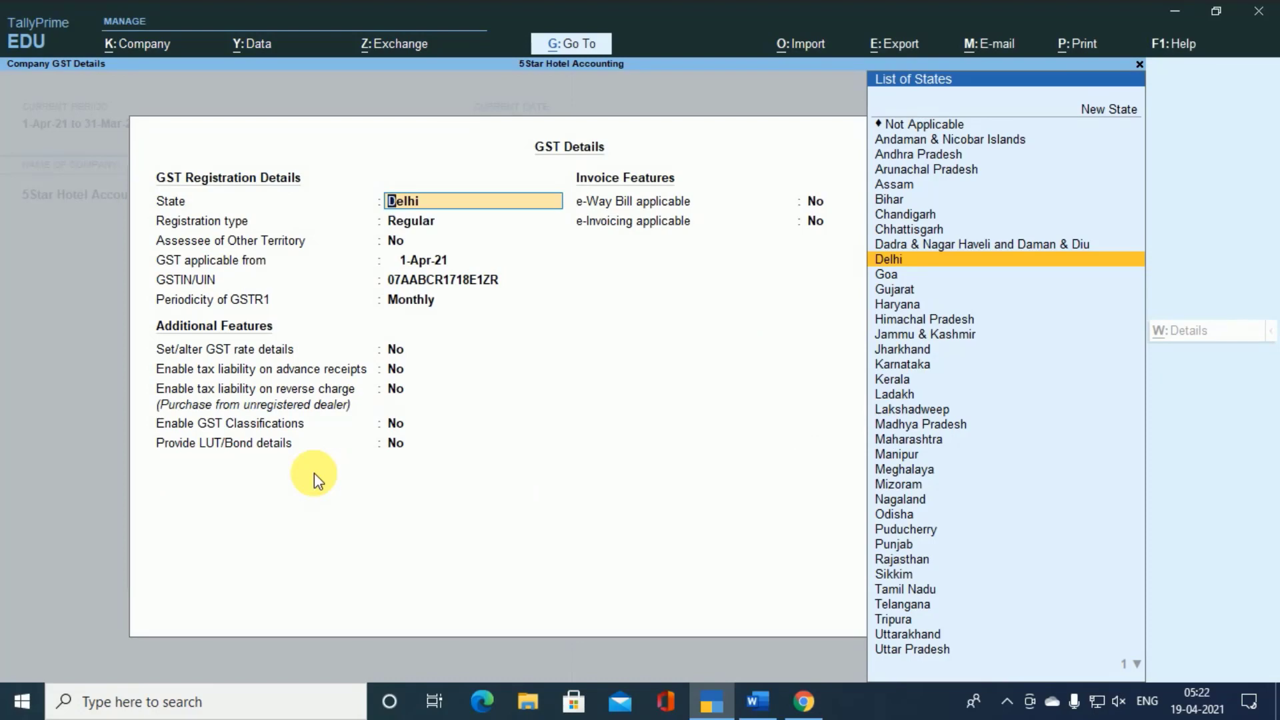
key(ctrl+a)
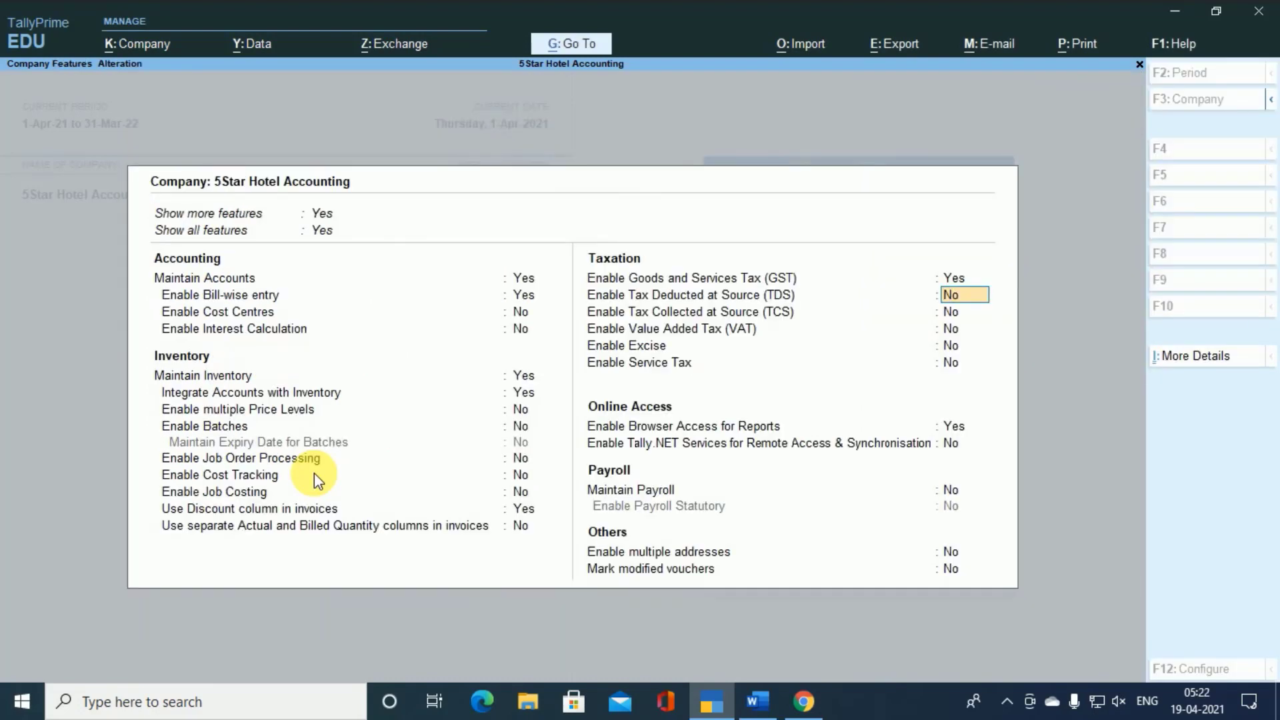
- Check the setting for using a discount column in invoices and leave the company features without saving
key(Up)
key(Up)
key(Up)
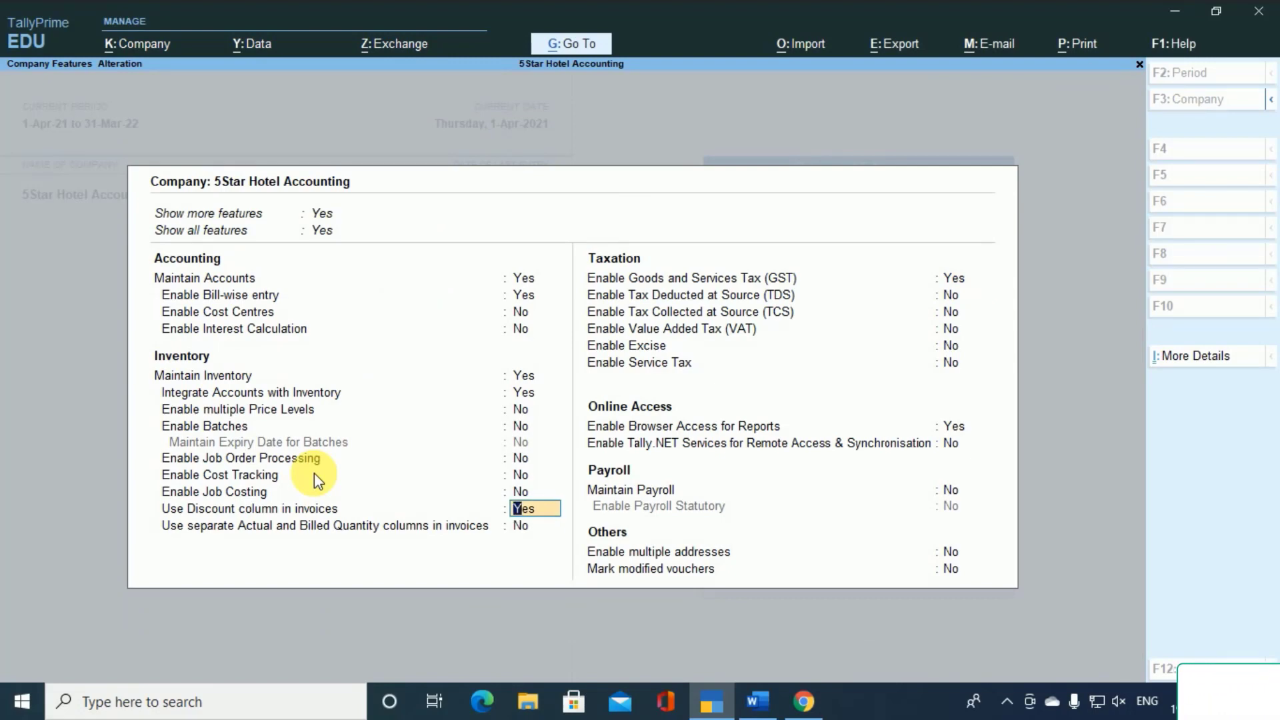
key(space)
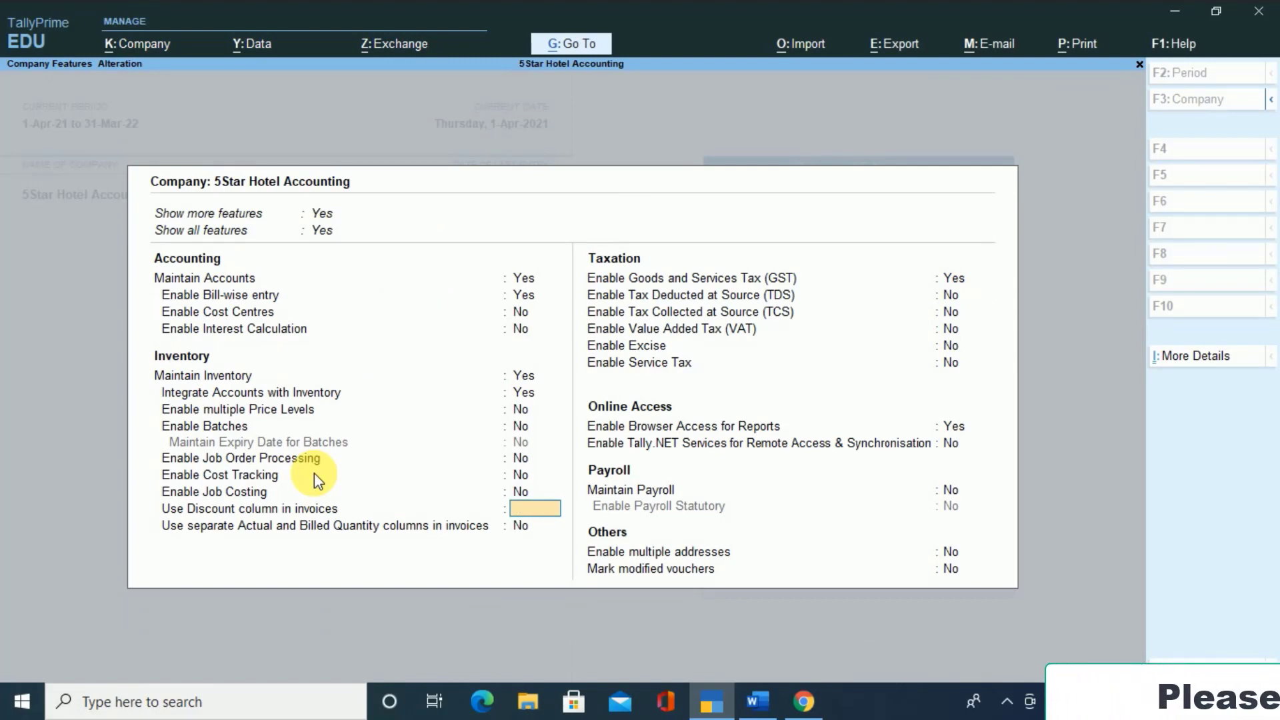
key(Escape)
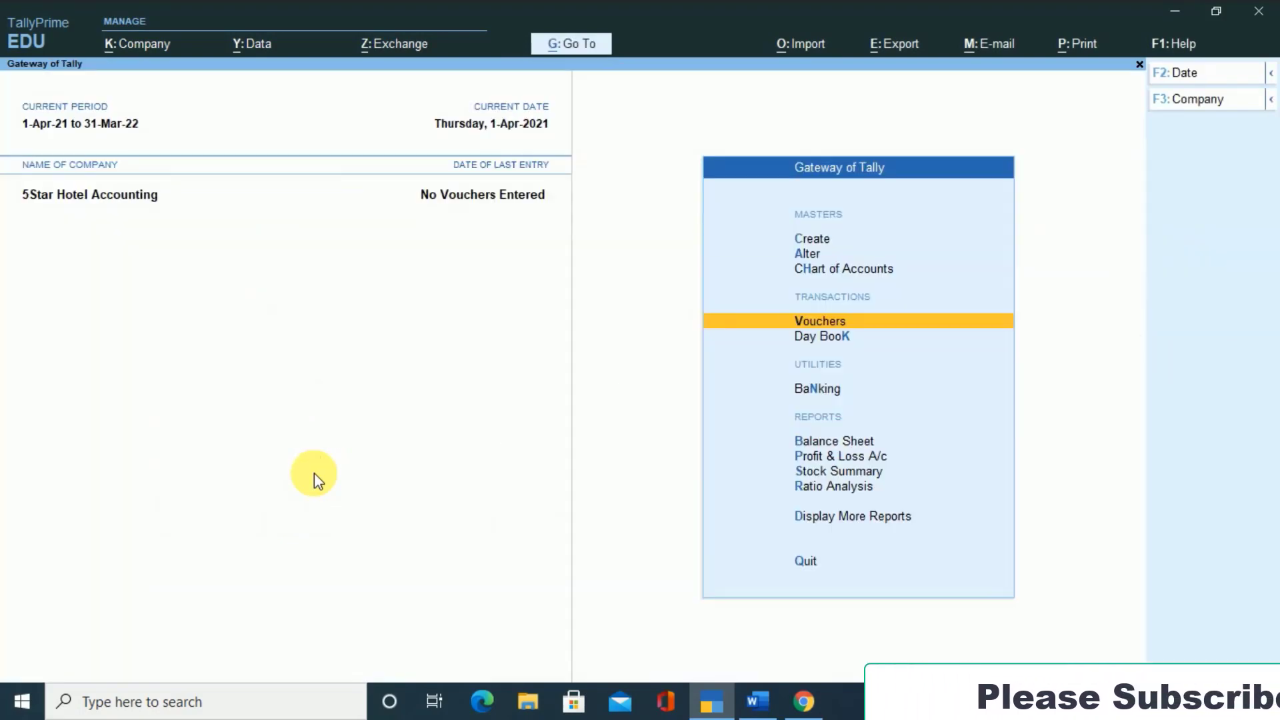
- Open the CGST ledger for alteration, review its duty and tax settings, and close it without changes
key(Up)
key(Up)
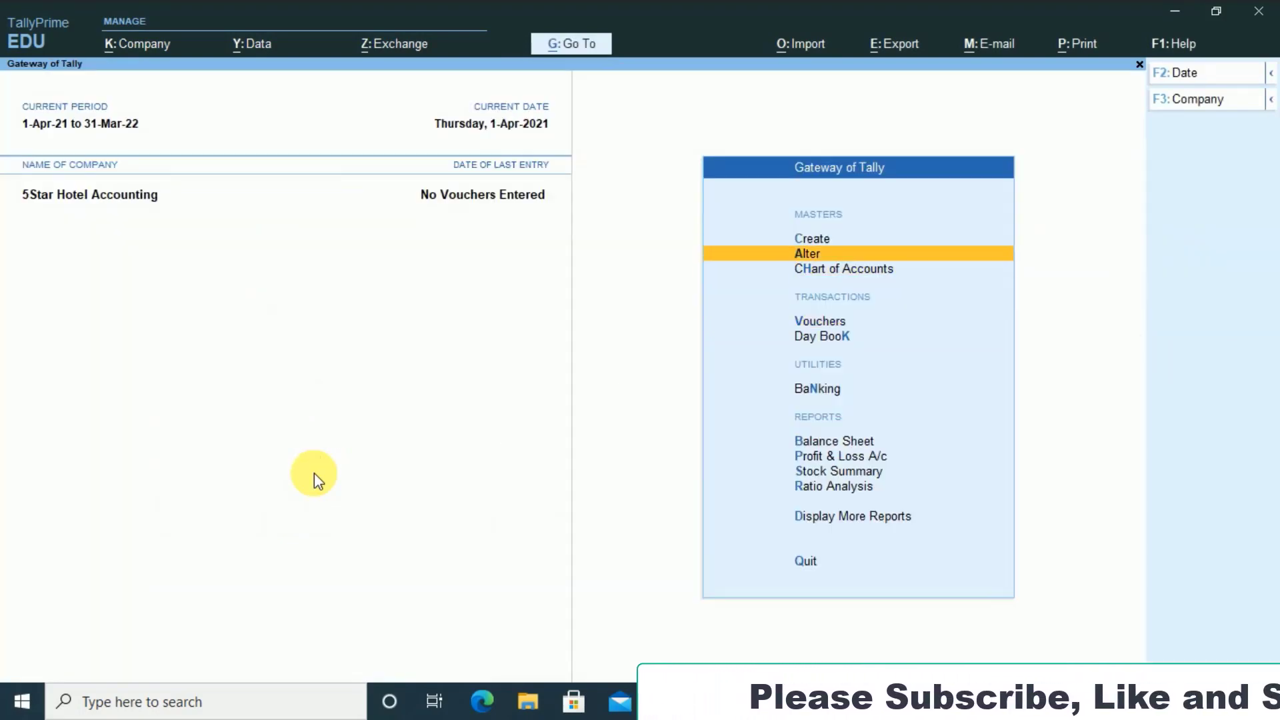
key(Return)
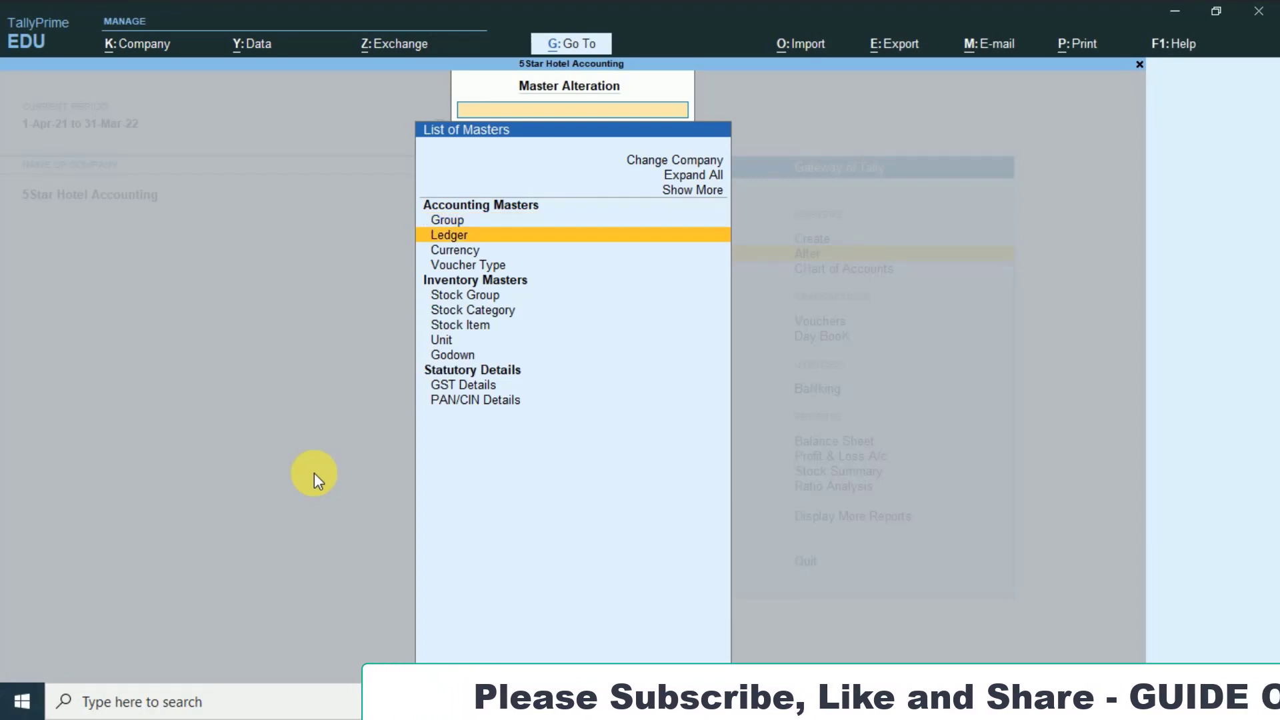
key(Return)
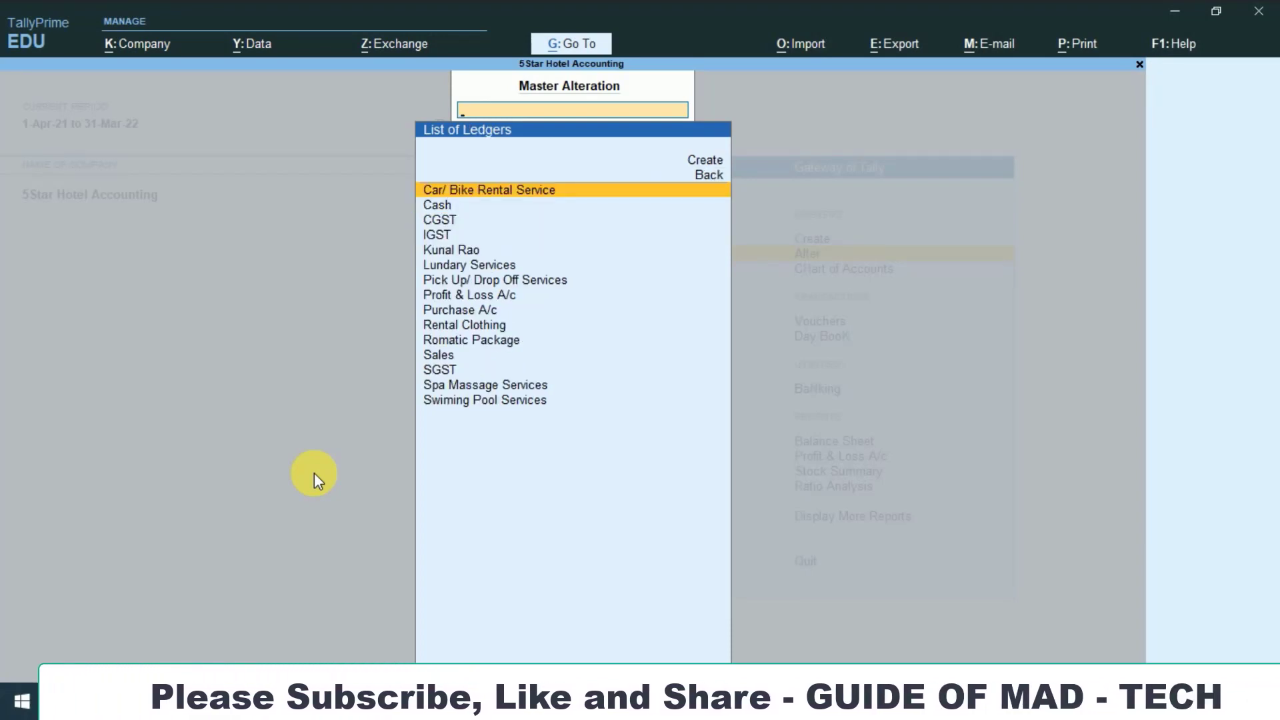
key(Down)
key(Down)
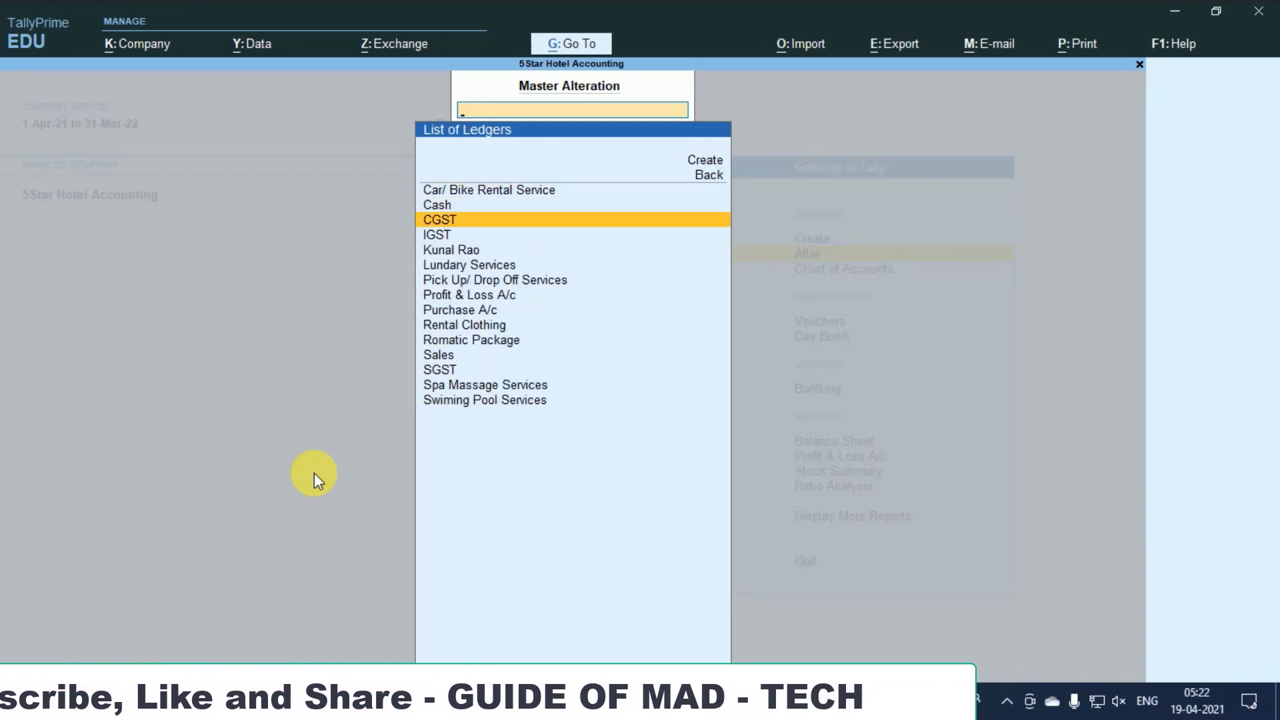
key(Return)
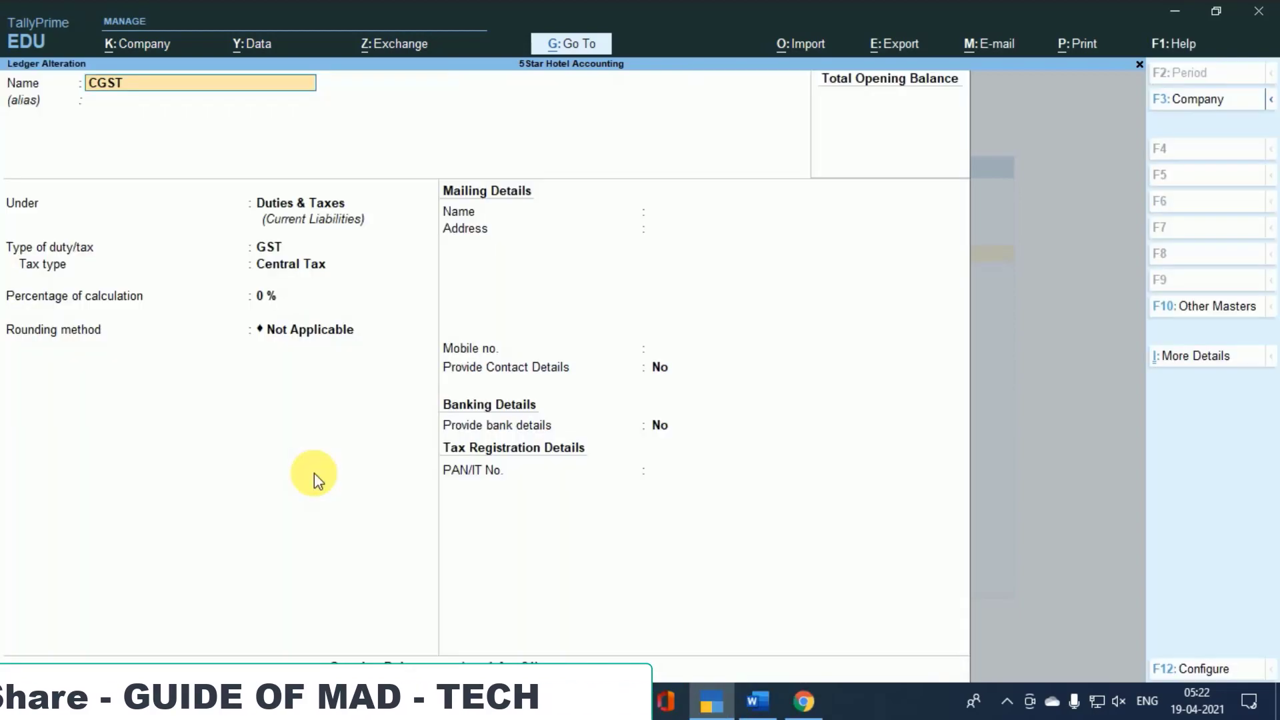
key(Escape)
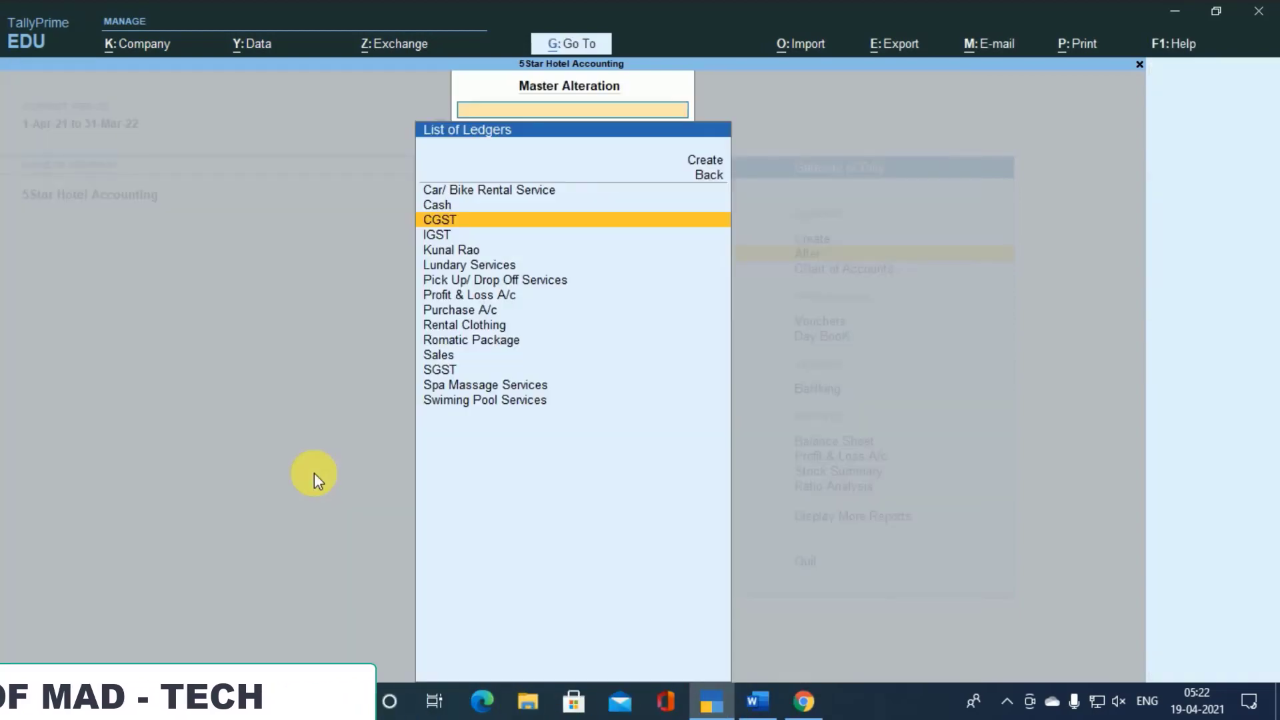
- Review the Sales ledger's group and GST details, and quit it without saving
key(Down)
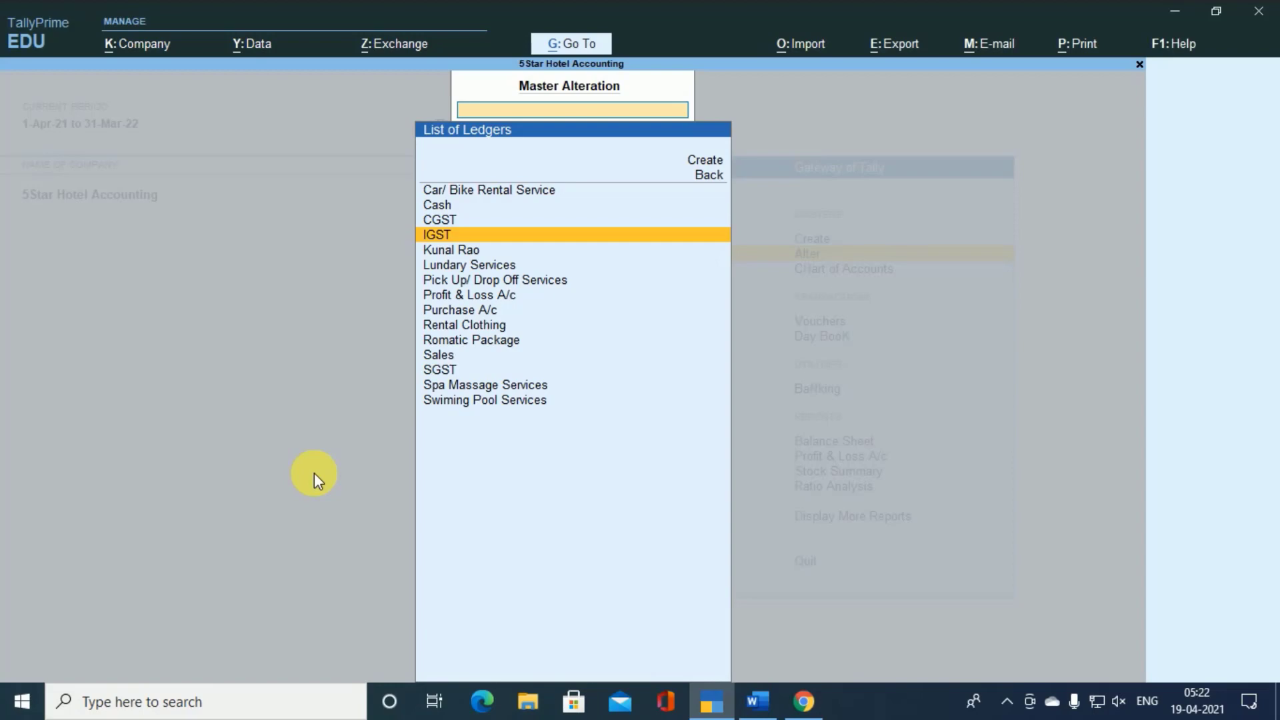
key(Down)
key(Down)
key(Down)
key(Down)
key(Down)
key(Down)
key(Down)
key(Down)
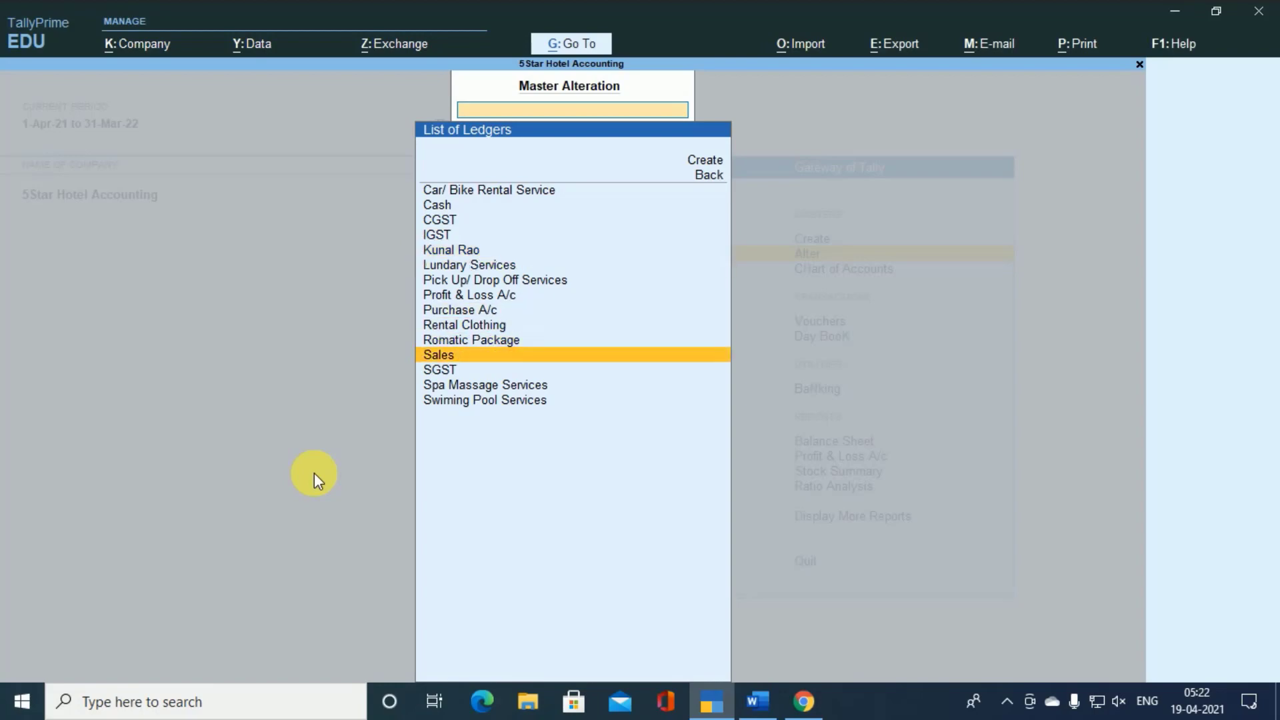
key(Return)
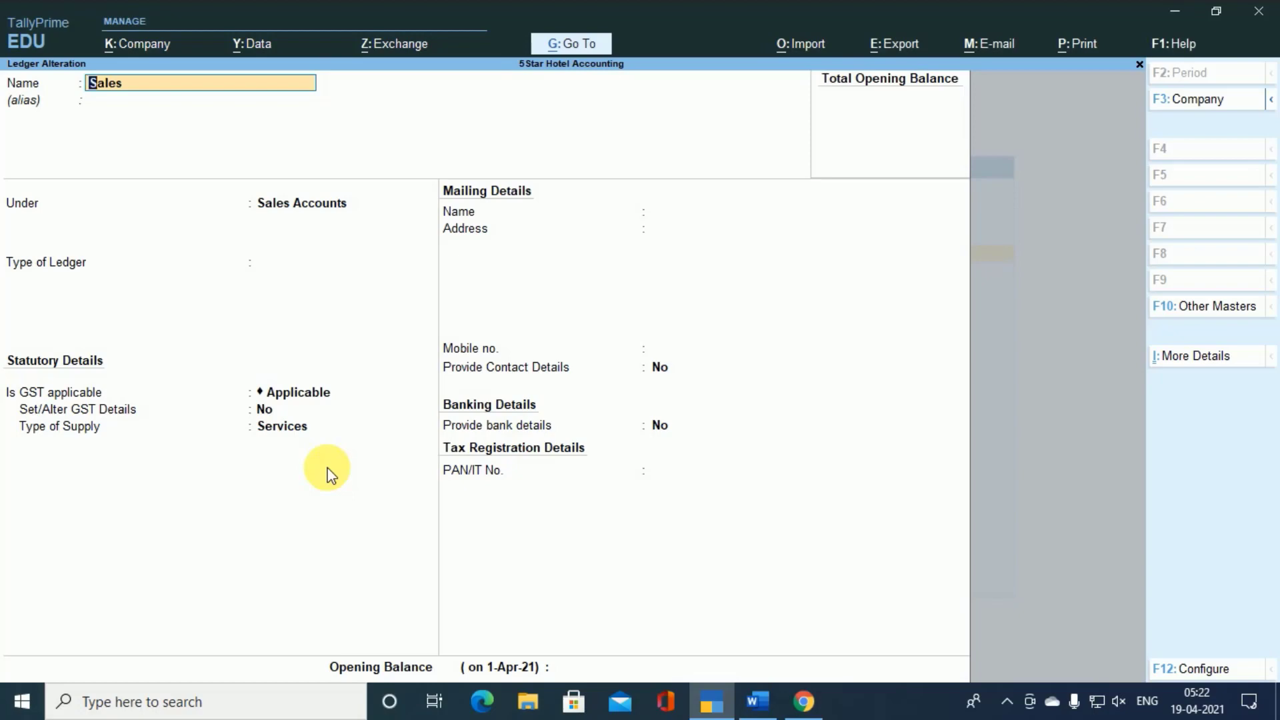
key(Escape)
key(y)
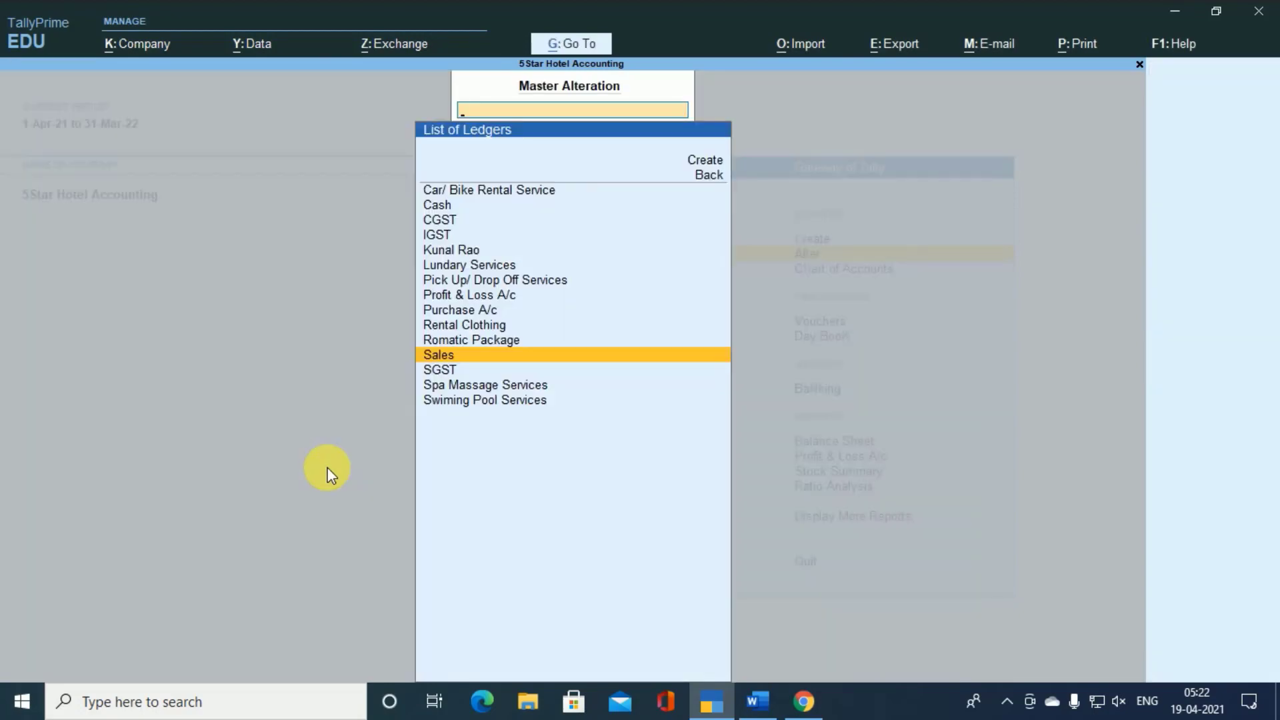
- Review the Purchase A/c ledger's group and type of supply, and quit it without saving
key(Up)
key(Up)
key(Up)
key(Up)
key(Up)
key(Down)
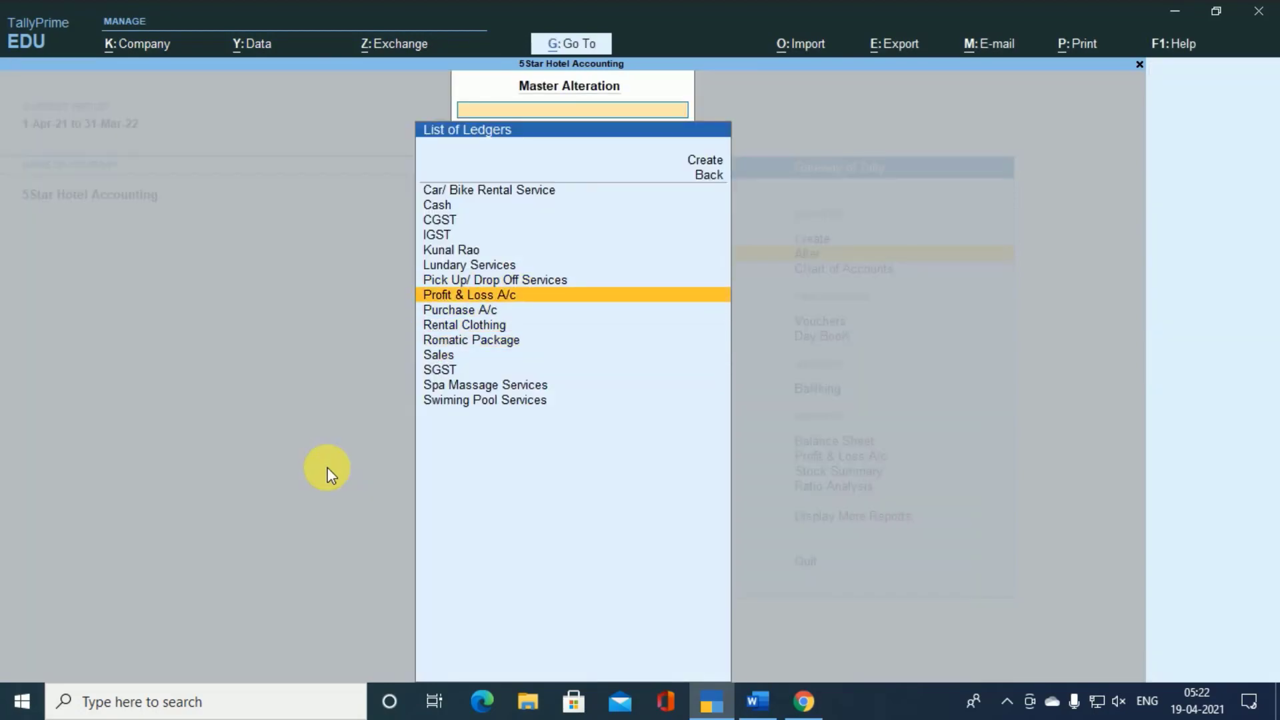
key(Down)
key(Return)
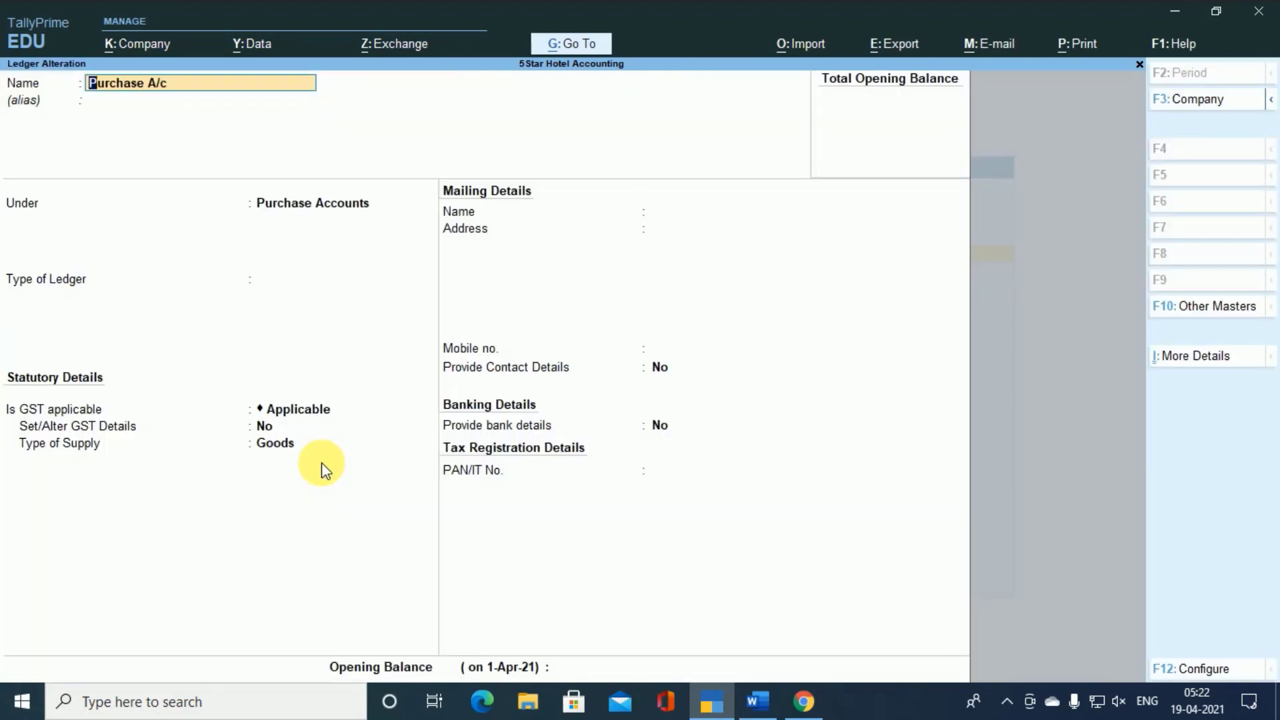
key(Escape)
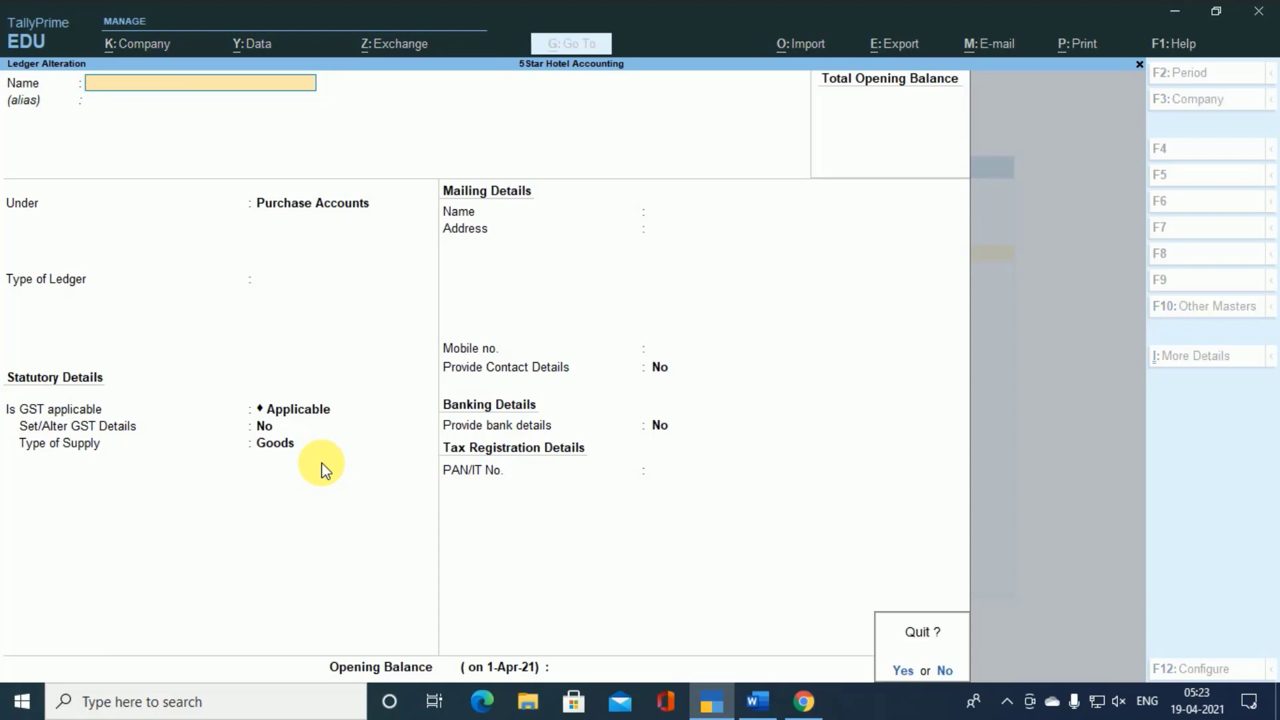
key(y)
- Review the Car/ Bike Rental Service ledger's group and assessable value settings, and close it without saving
key(Up)
key(Up)
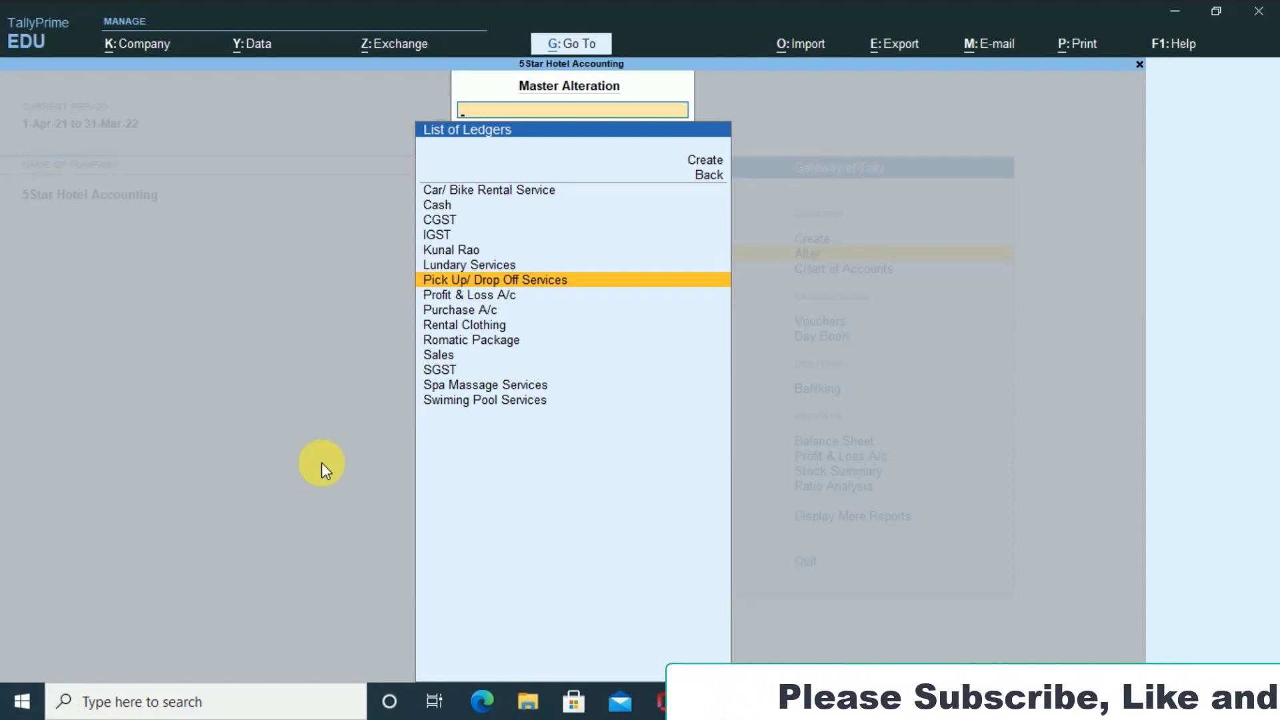
key(Up)
key(Up)
key(Up)
key(Up)
key(Up)
key(Up)
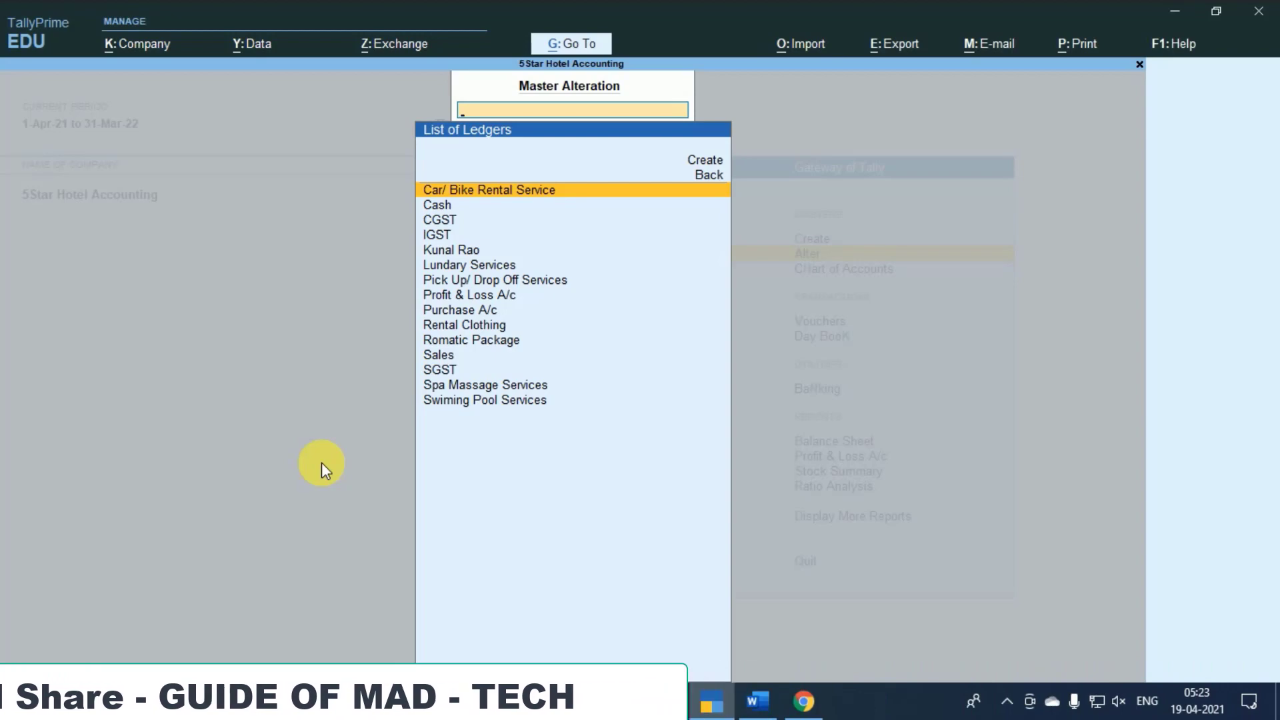
key(Return)
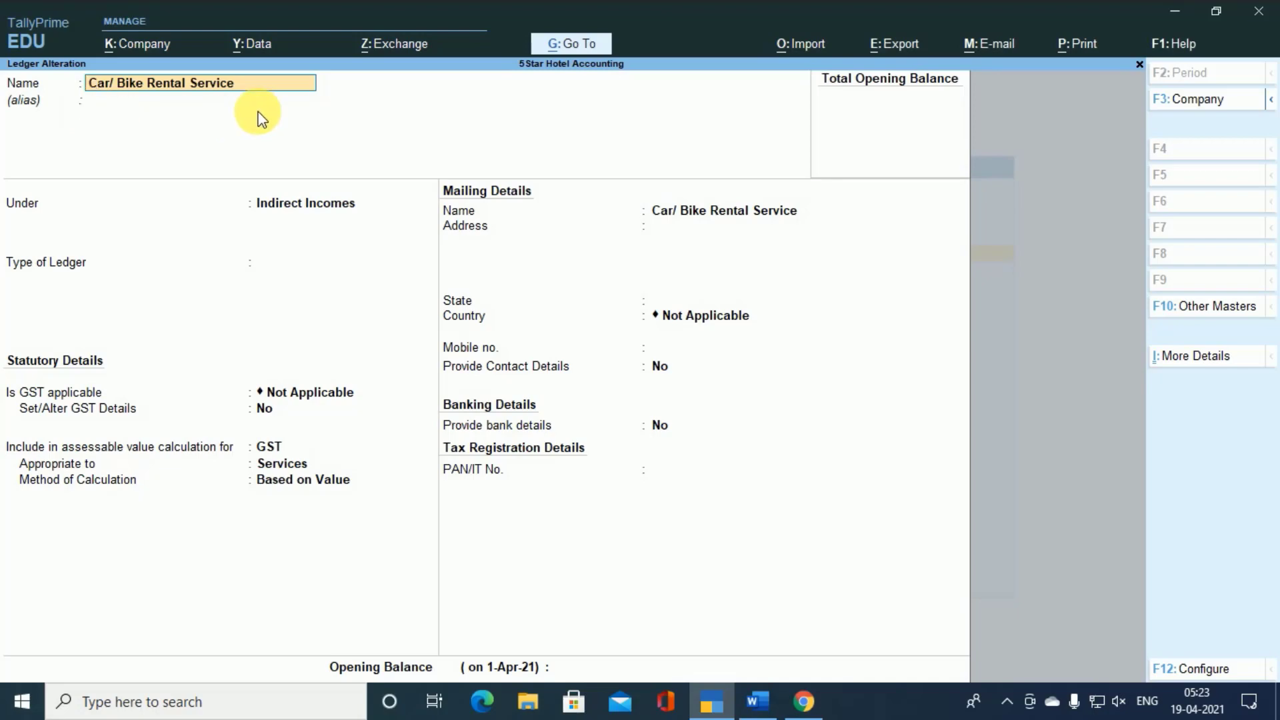
key(BackSpace)
key(Escape)
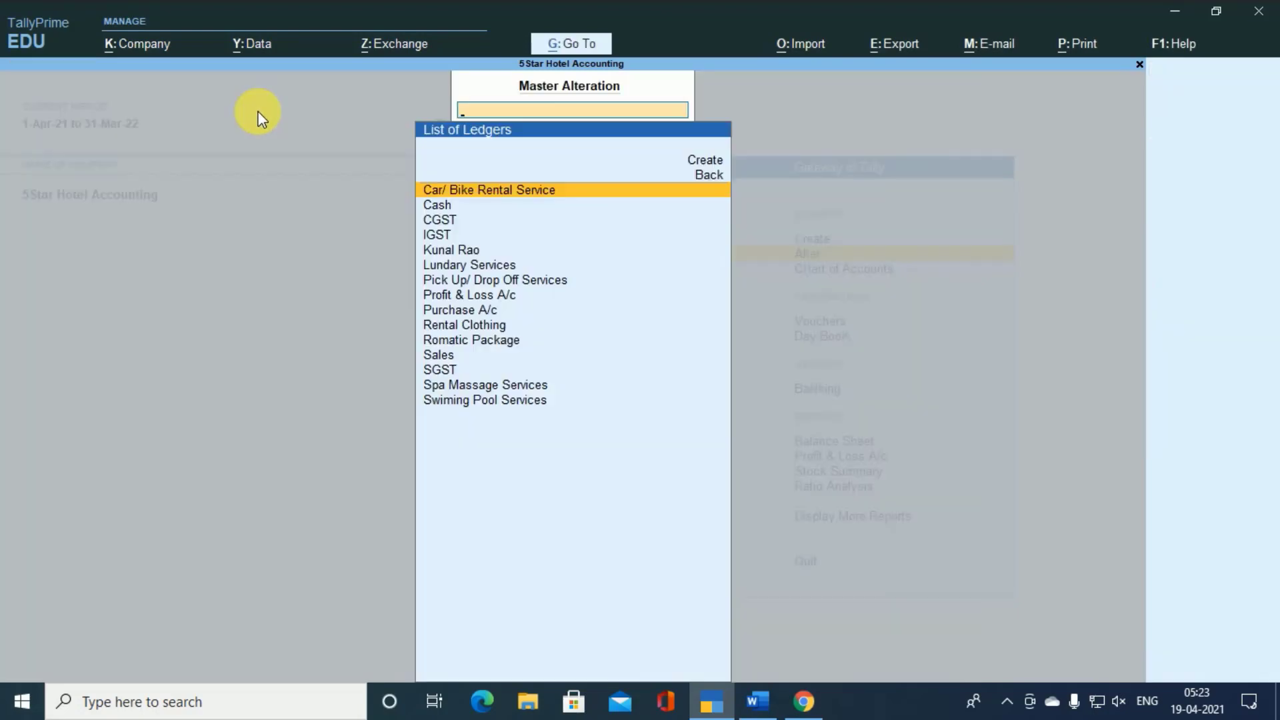
- Review the Lundary Services ledger's group and statutory details, and close it without saving
key(Down)
key(Down)
key(Down)
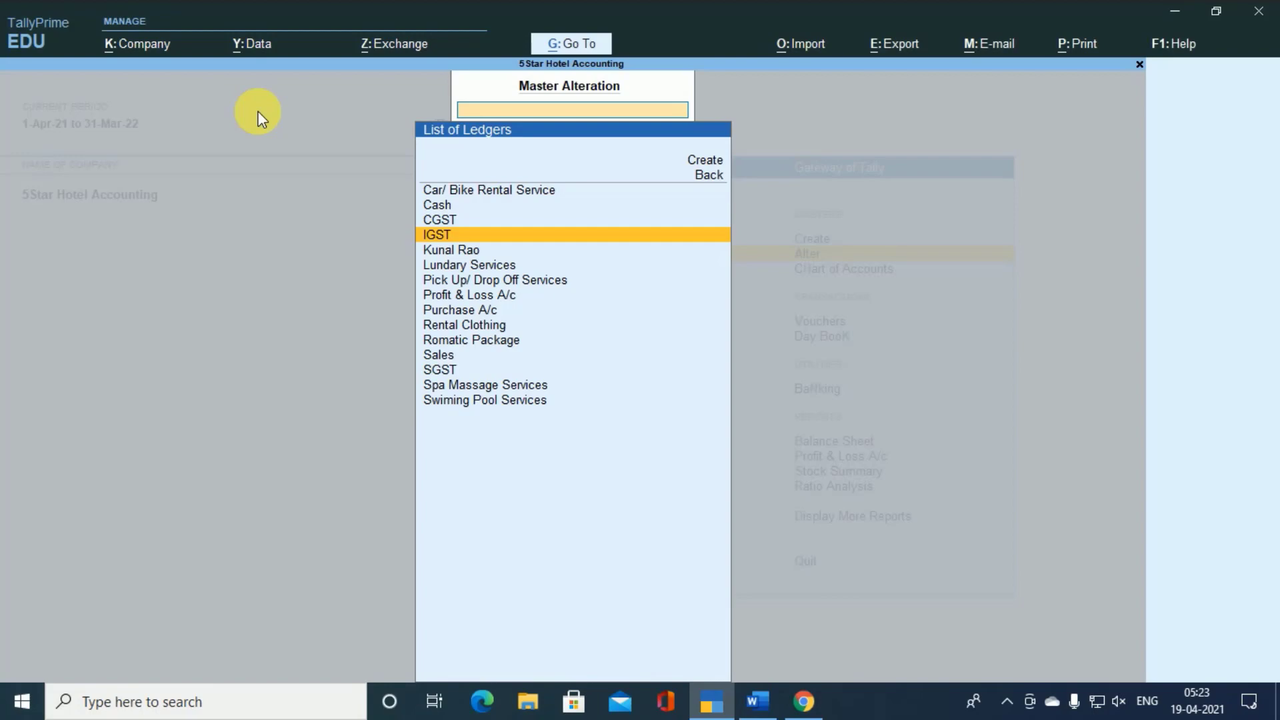
key(Down)
key(Down)
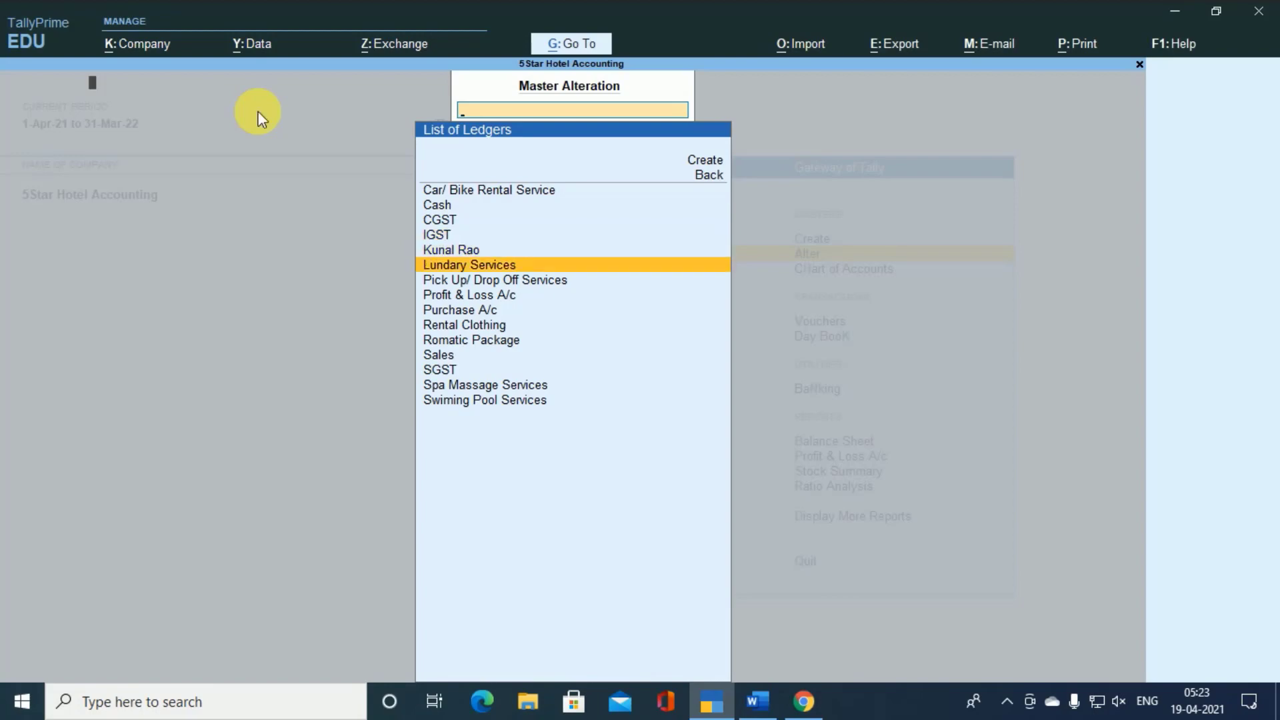
key(Return)
key(BackSpace)
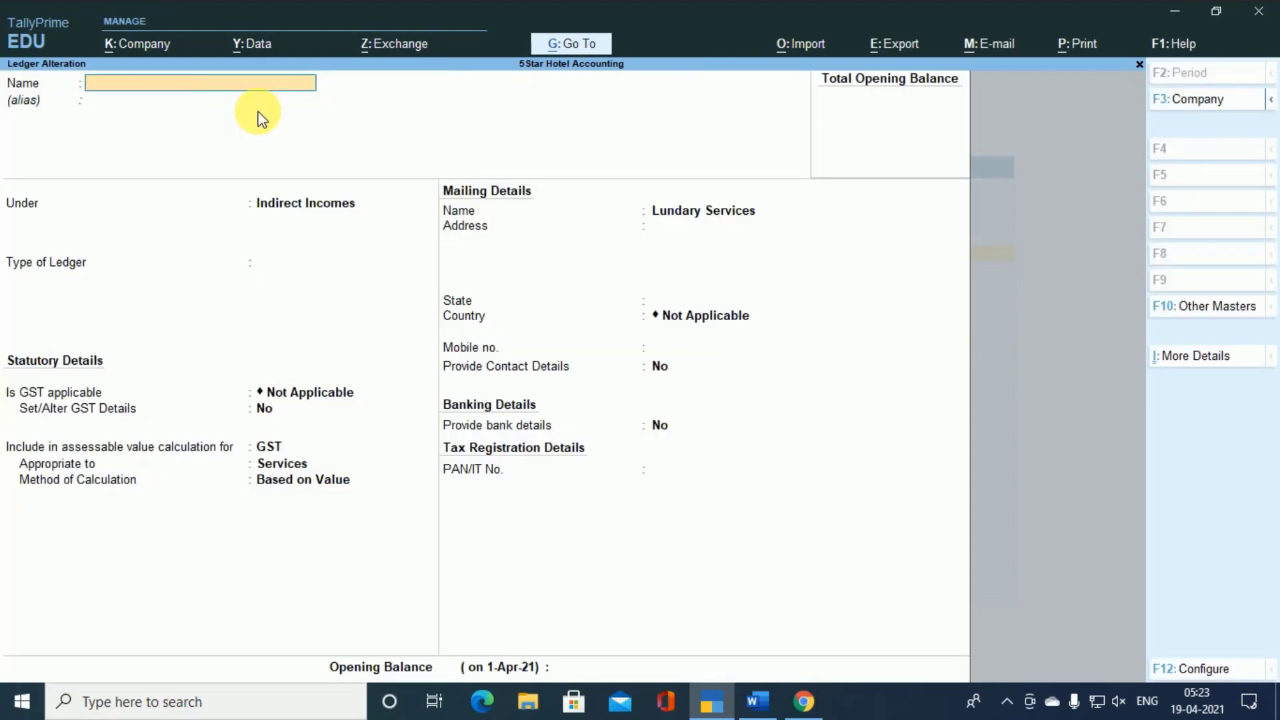
key(Escape)
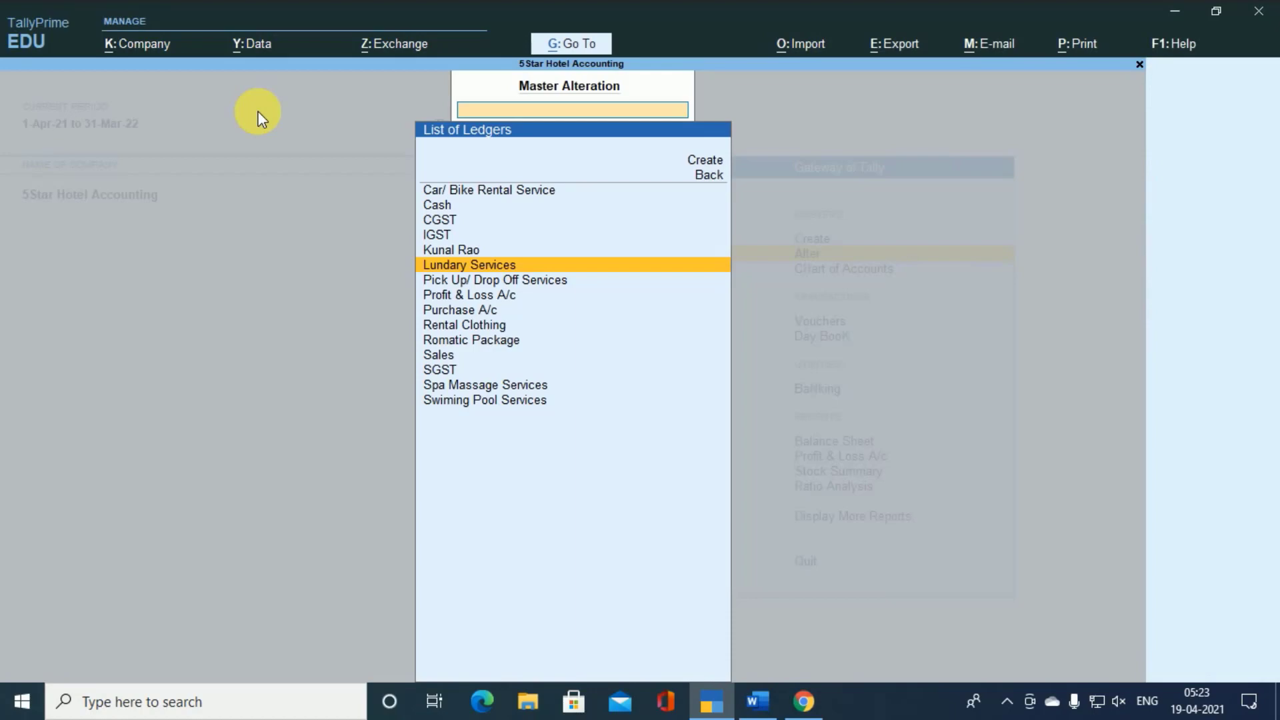
- Review the Pick Up/ Drop Off Services ledger and return to the list of masters without saving
key(Down)
key(Return)
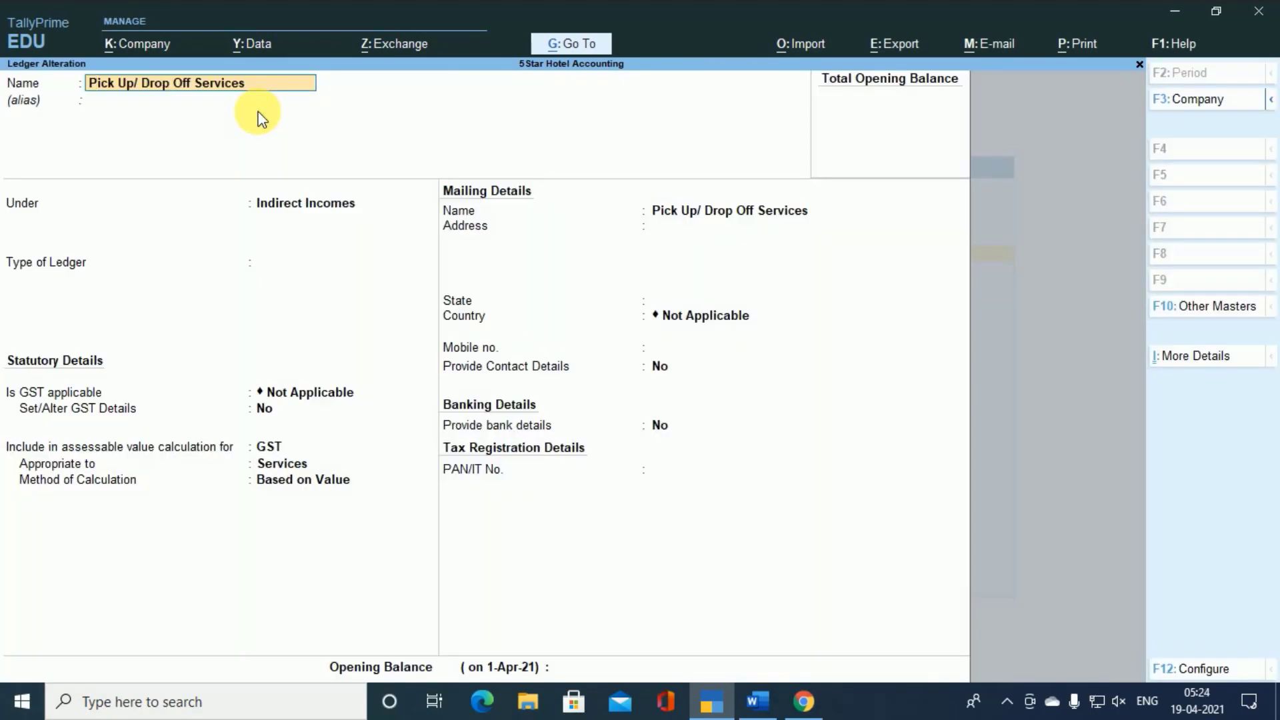
key(BackSpace)
key(Escape)
key(Escape)
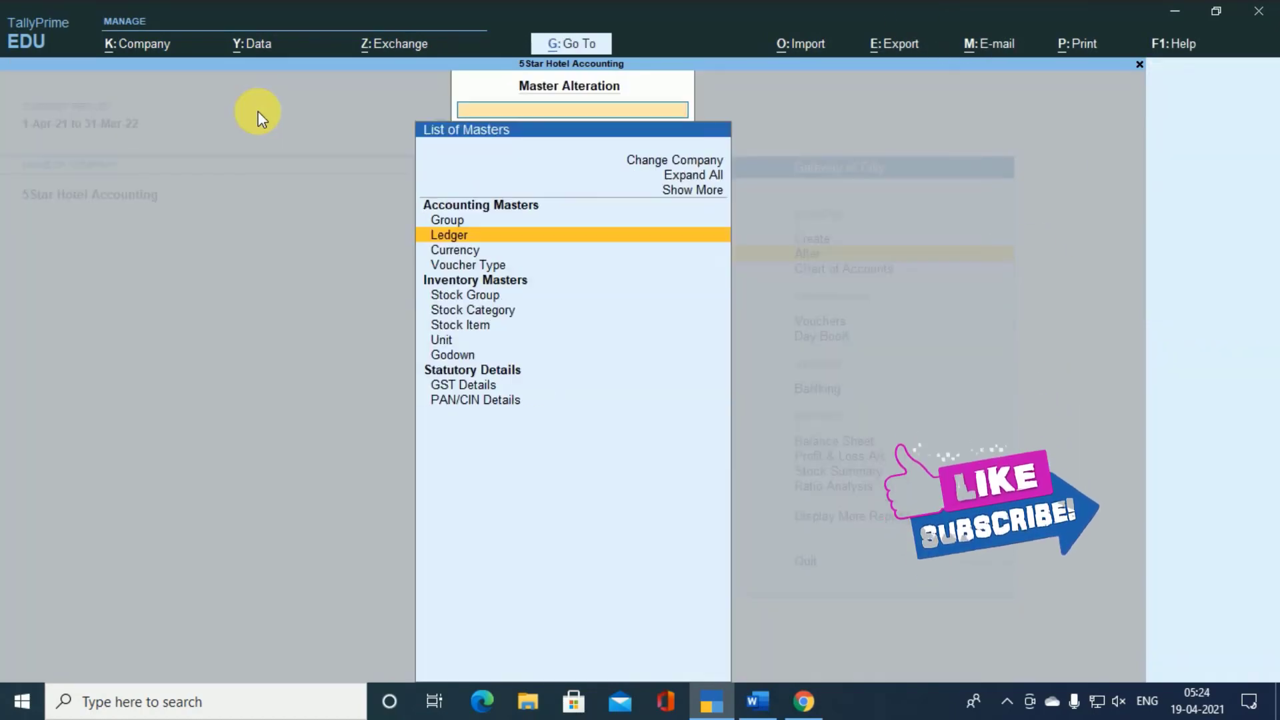
- Reopen the list of ledgers, review the Romatic Package ledger's group and statutory details, and close it without saving
key(Return)
key(Down)
key(Down)
key(Down)
key(Down)
key(Down)
key(Down)
key(Down)
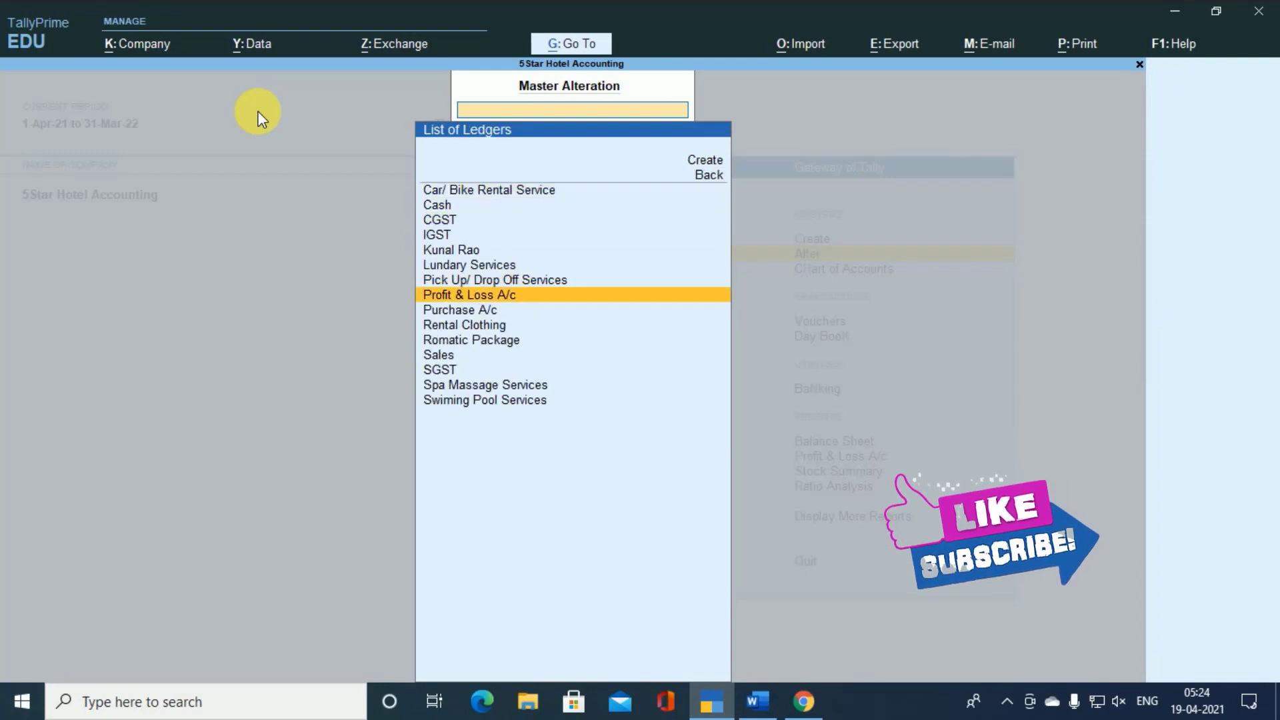
key(Down)
key(Down)
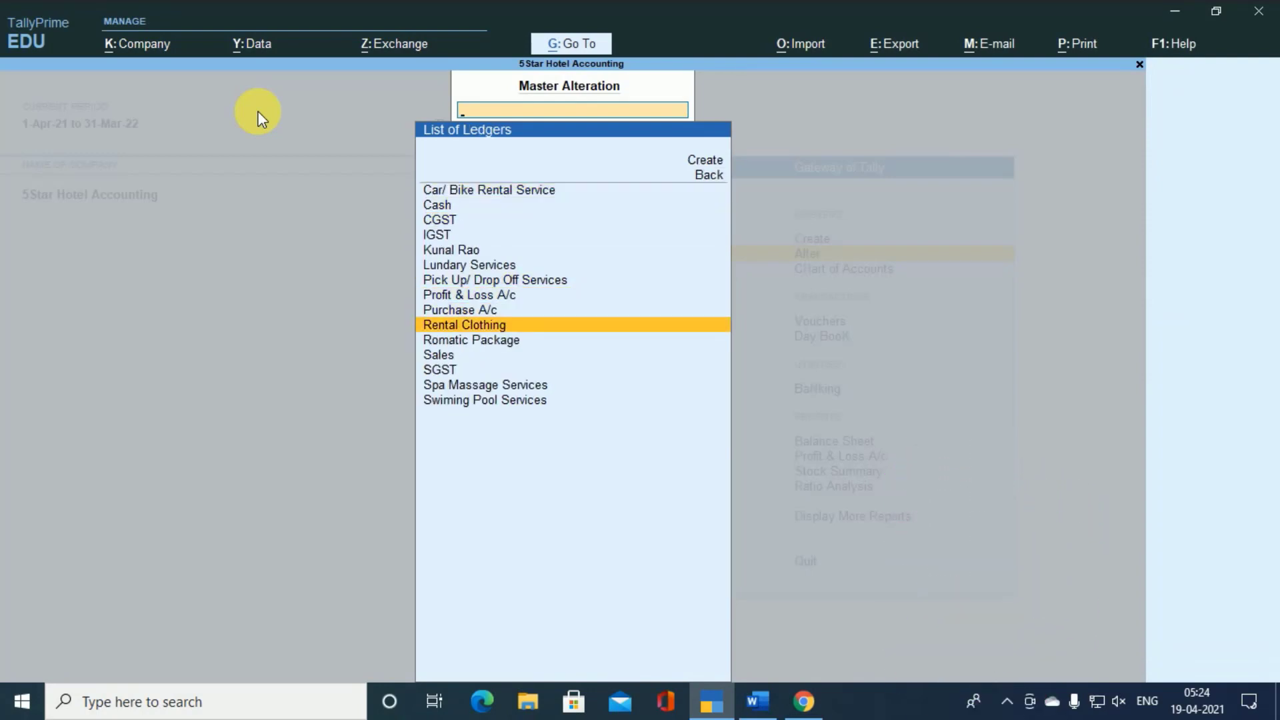
key(Down)
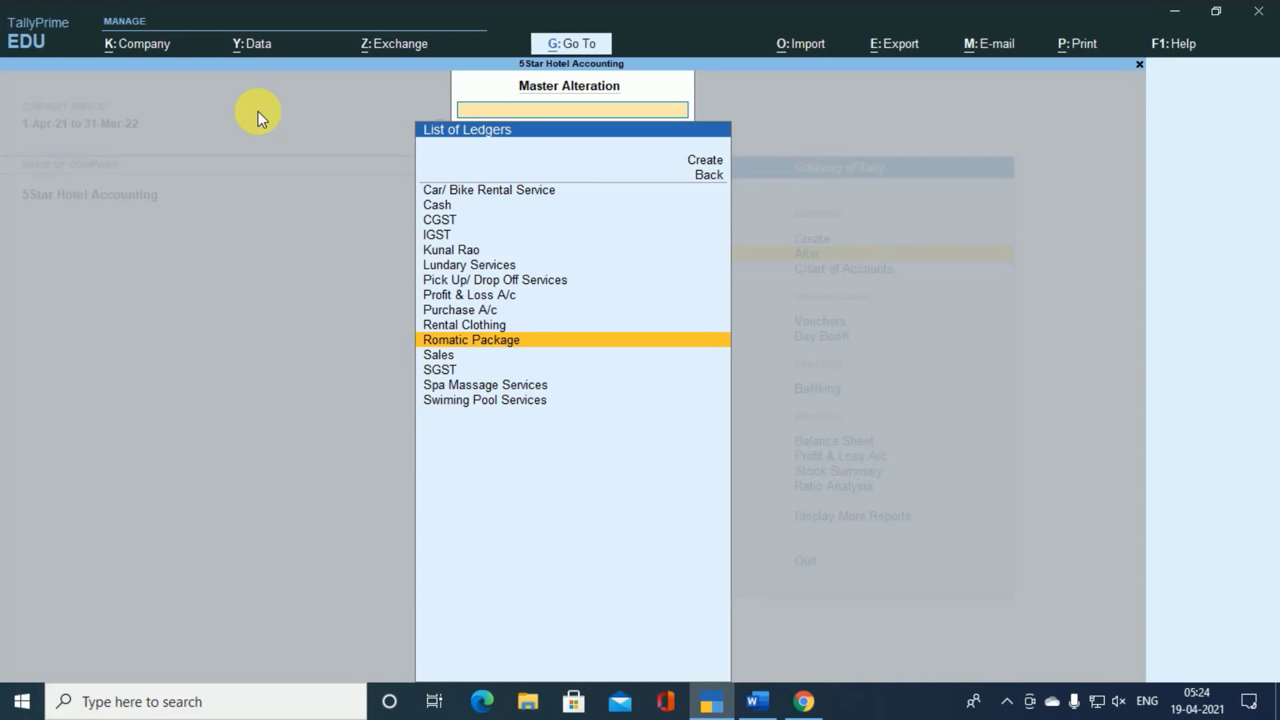
key(Return)
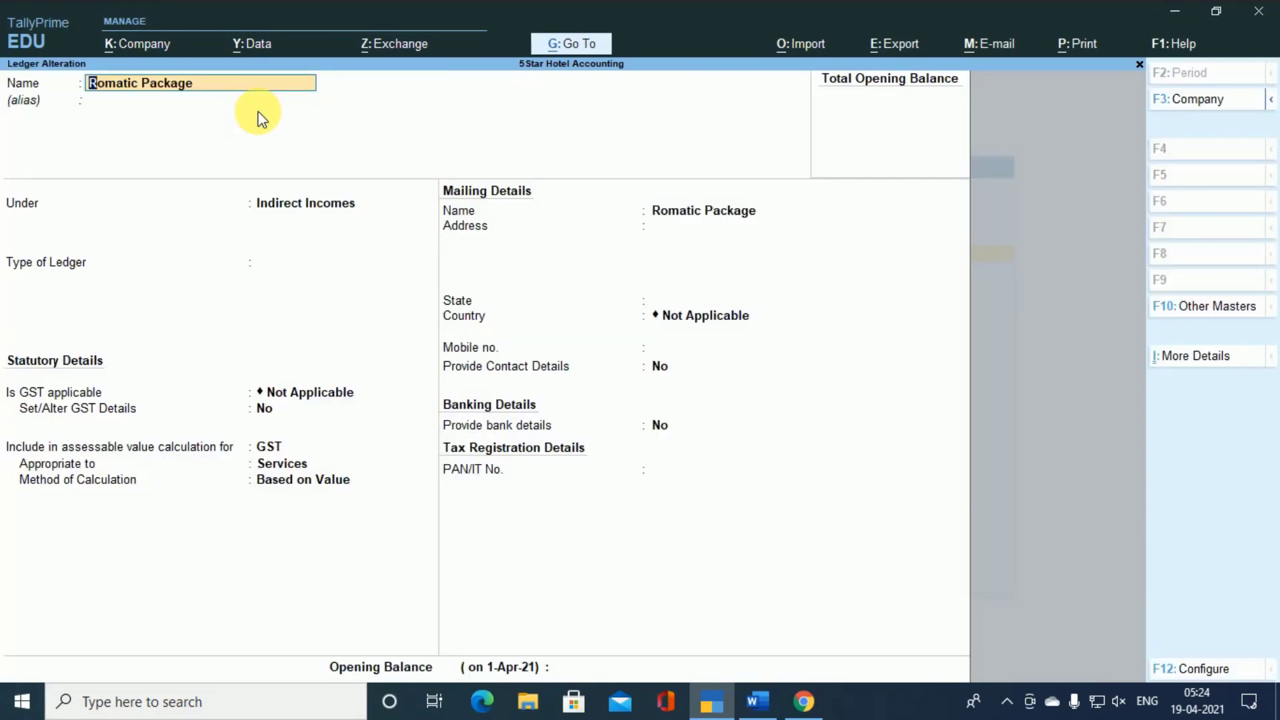
key(BackSpace)
key(Escape)
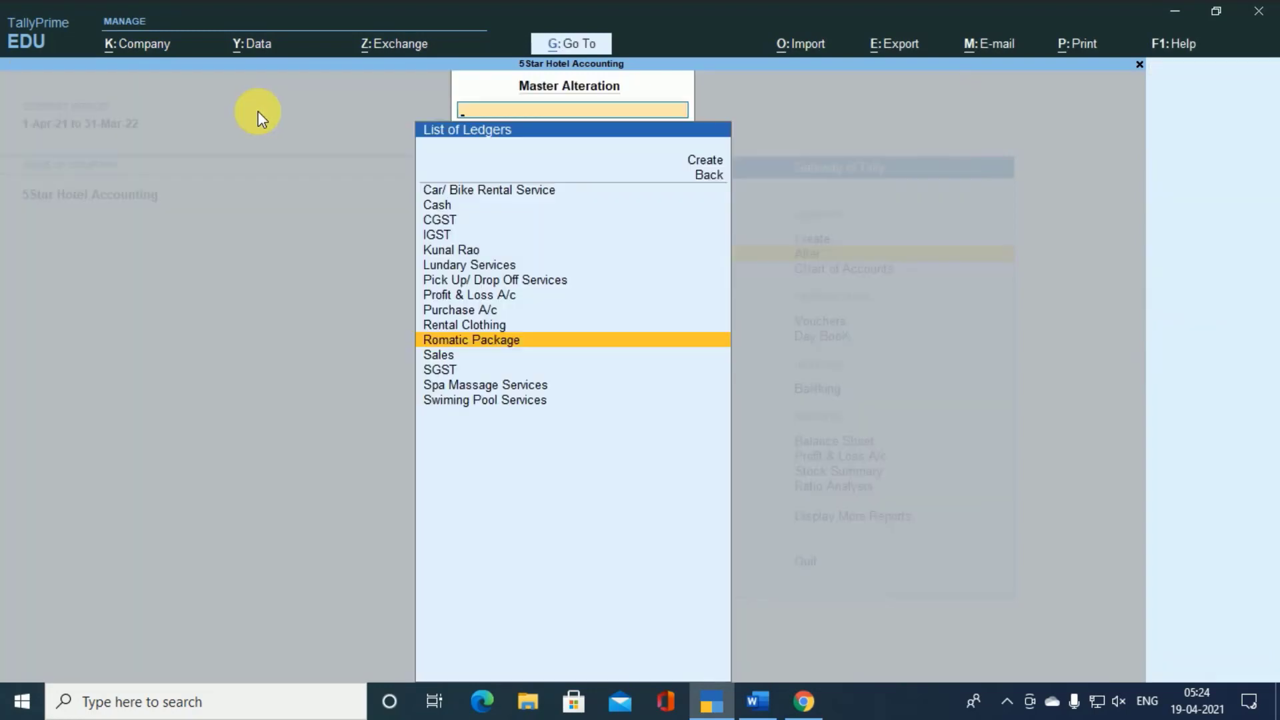
- Look through the remaining service ledgers in the list of ledgers, and return to the Gateway of Tally
key(Down)
key(Down)
key(Down)
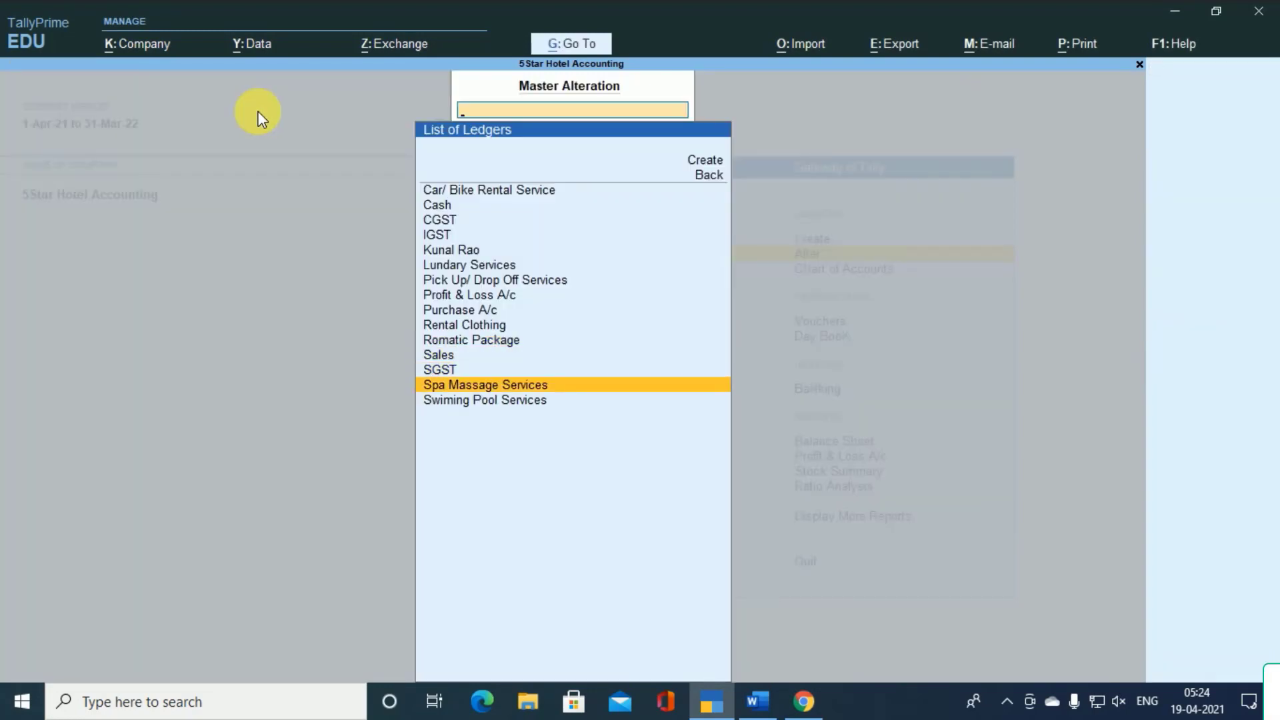
key(Down)
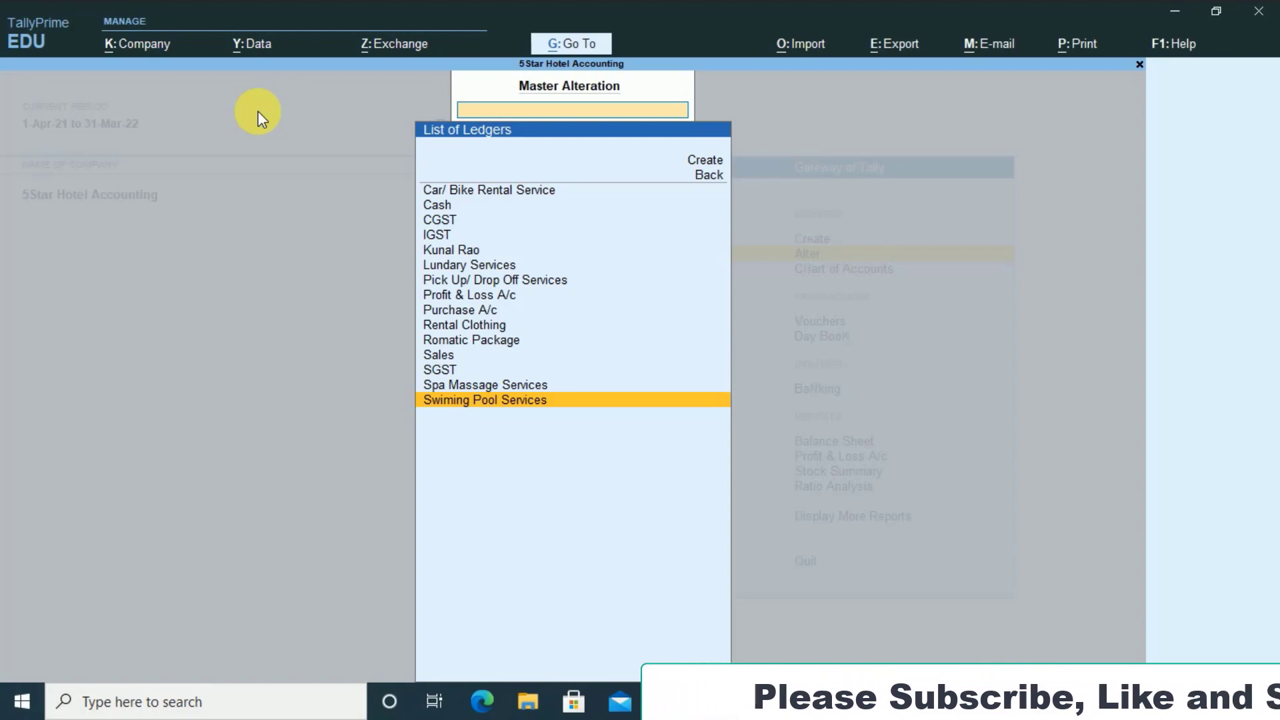
key(Up)
key(Up)
key(Up)
key(Up)
key(Up)
key(Up)
key(Up)
key(Up)
key(Up)
key(Up)
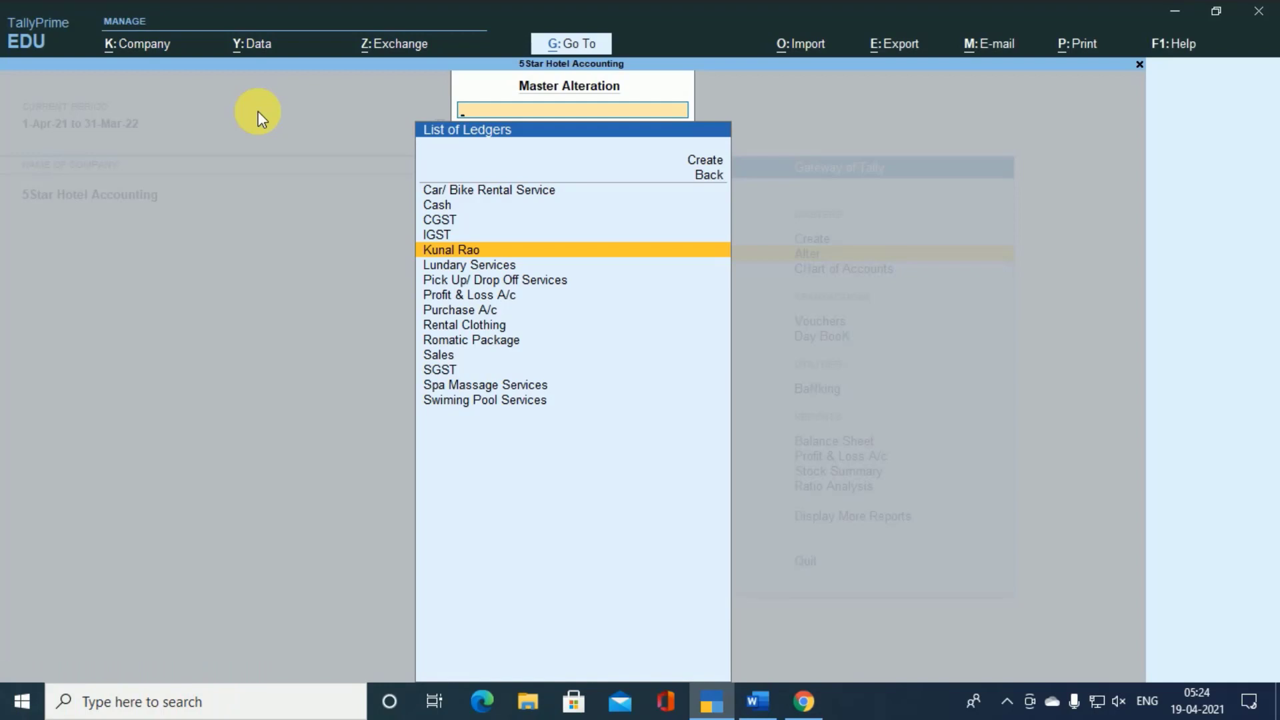
key(Escape)
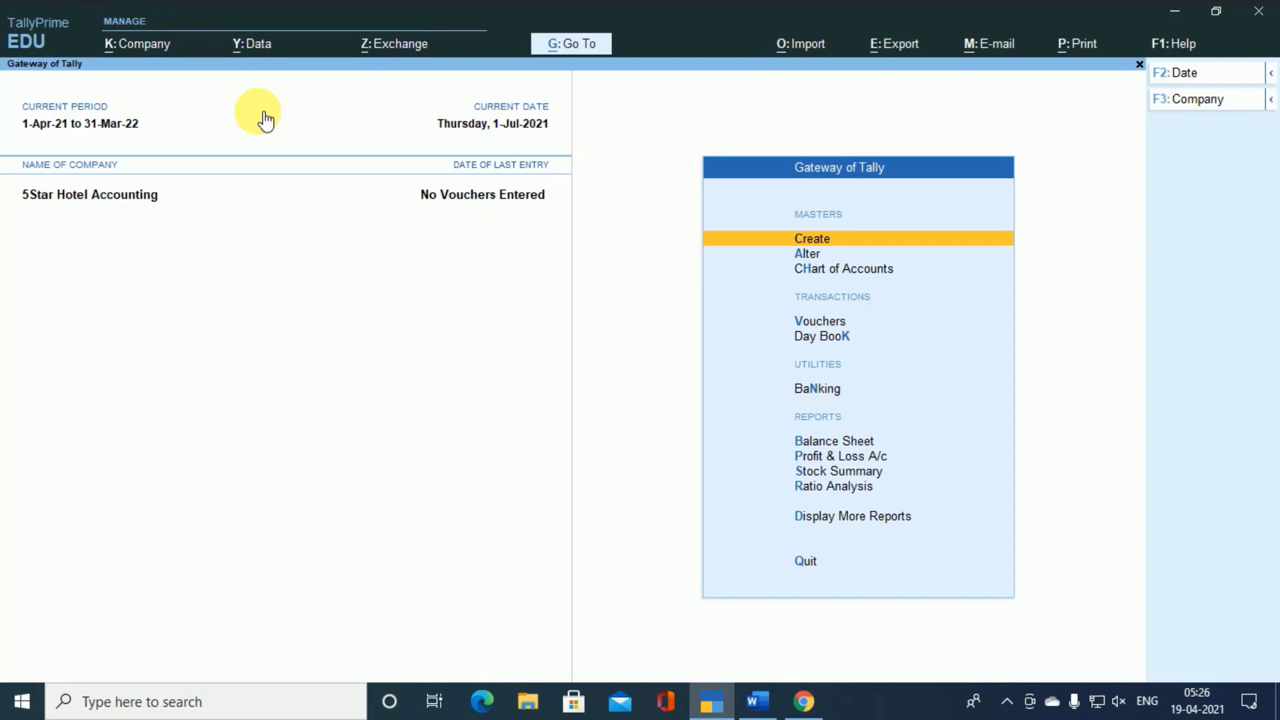
- Open the LARGE AC ROOM stock item for alteration
key(Down)
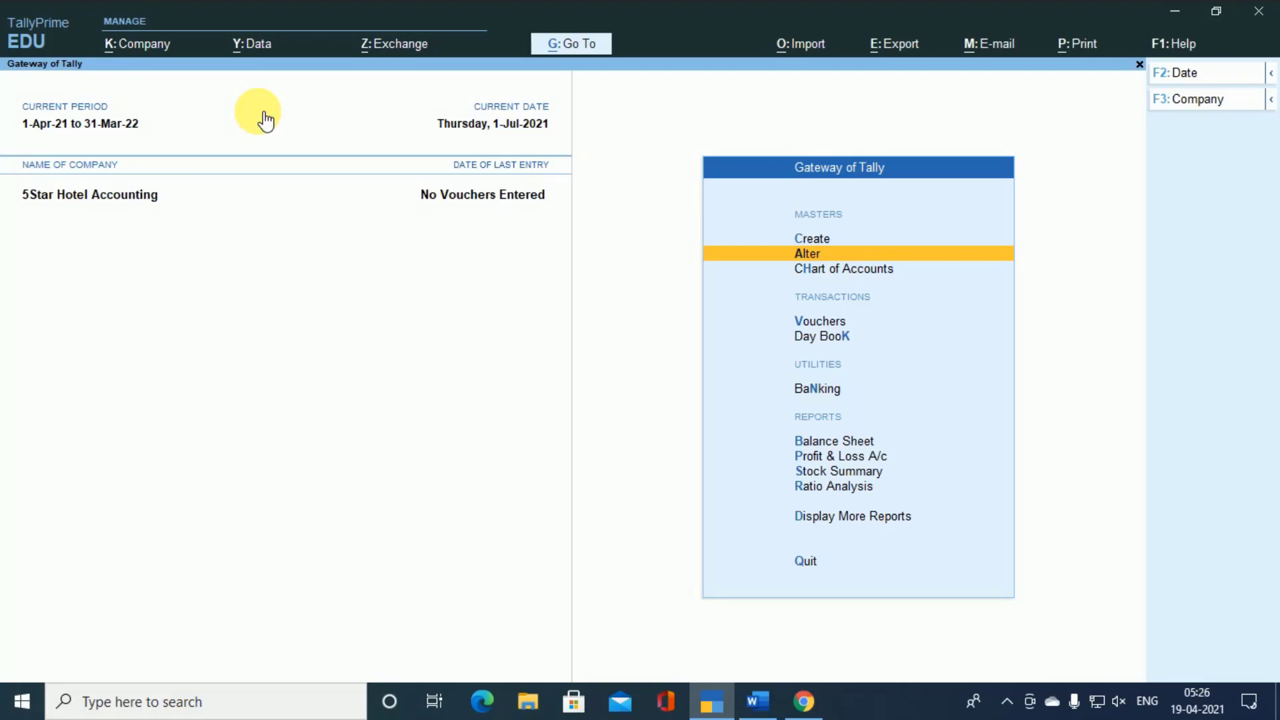
key(Return)
key(Down)
key(Down)
key(Down)
key(Down)
key(Down)
key(Down)
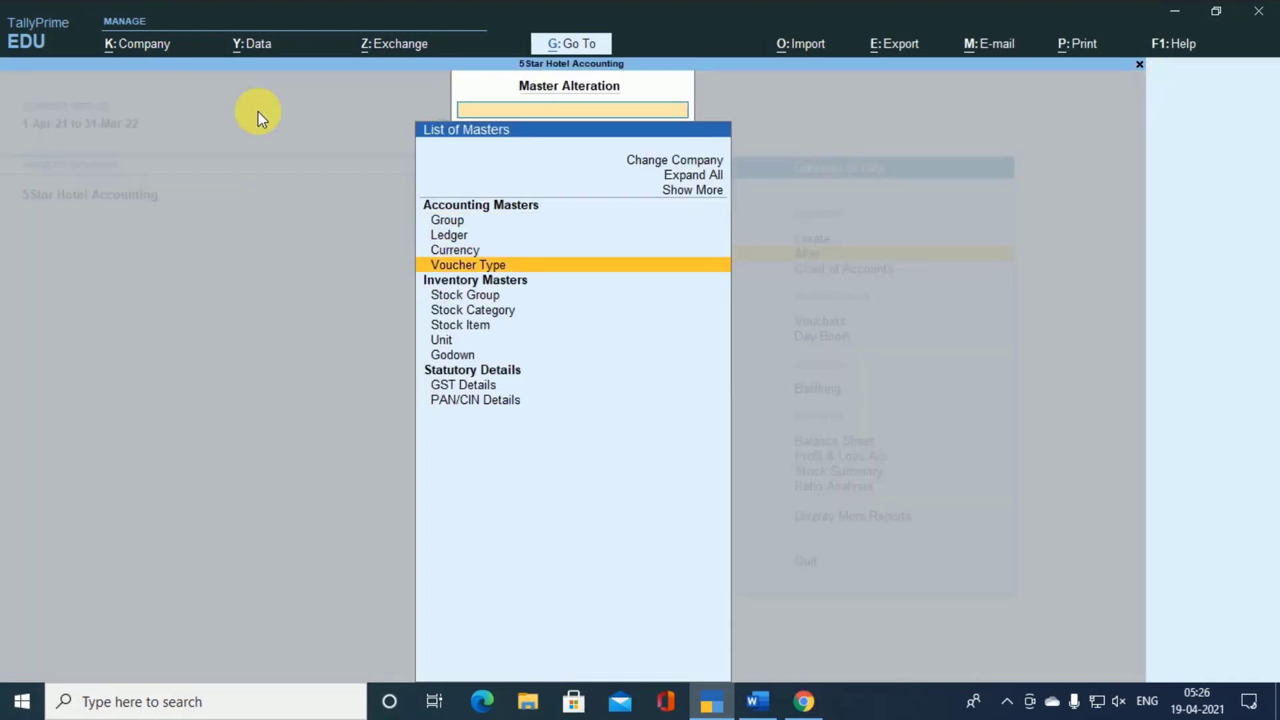
key(Return)
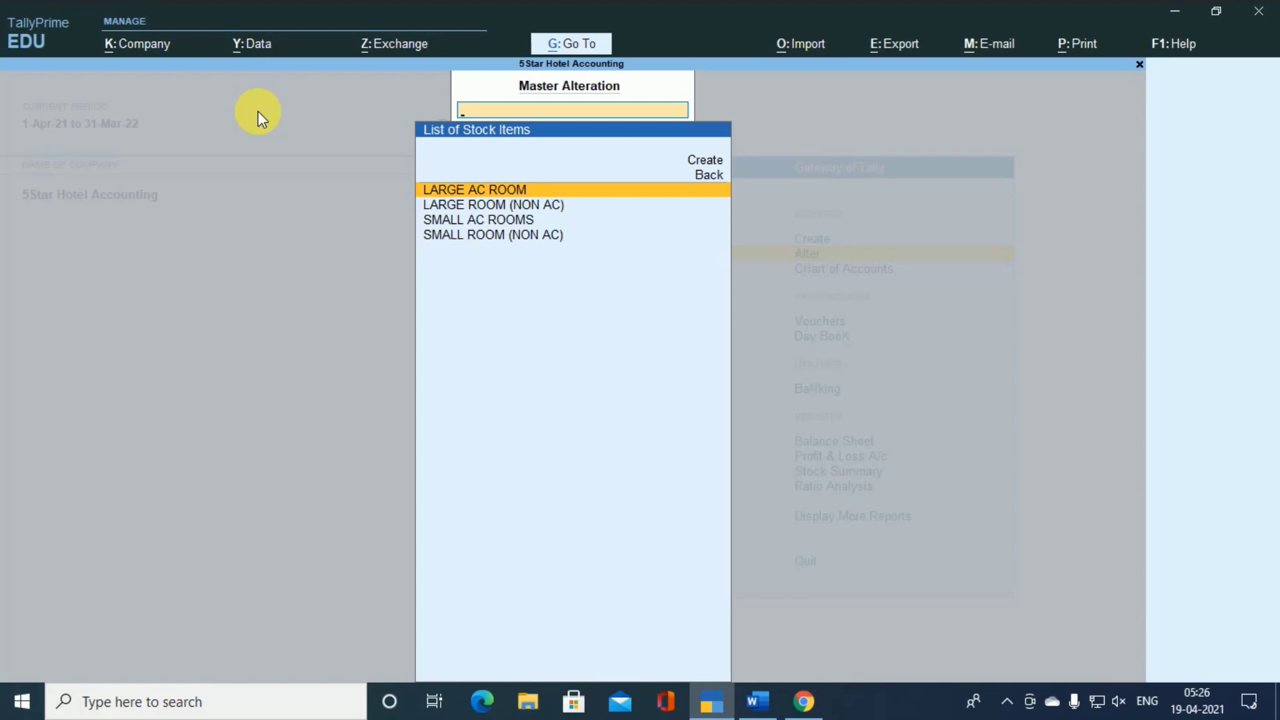
key(Return)
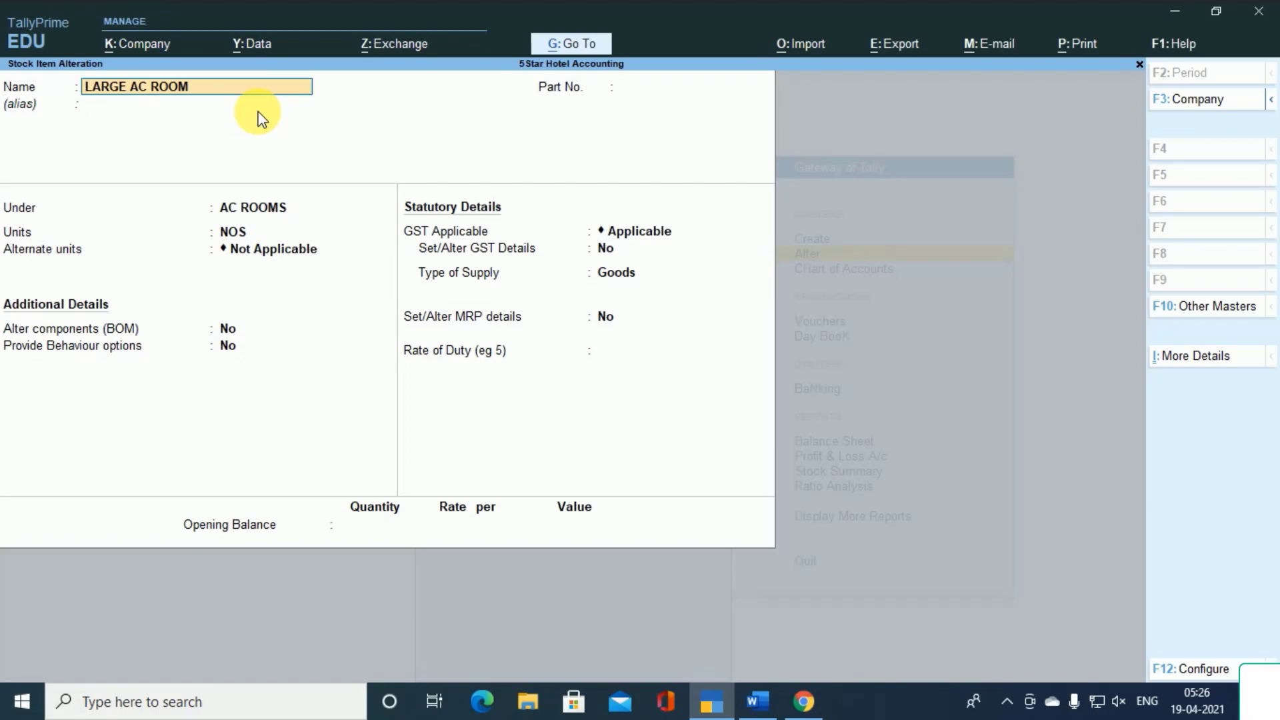
- Review the LARGE AC ROOM item's stock group, units and GST applicability
key(Return)
key(Return)
key(Return)
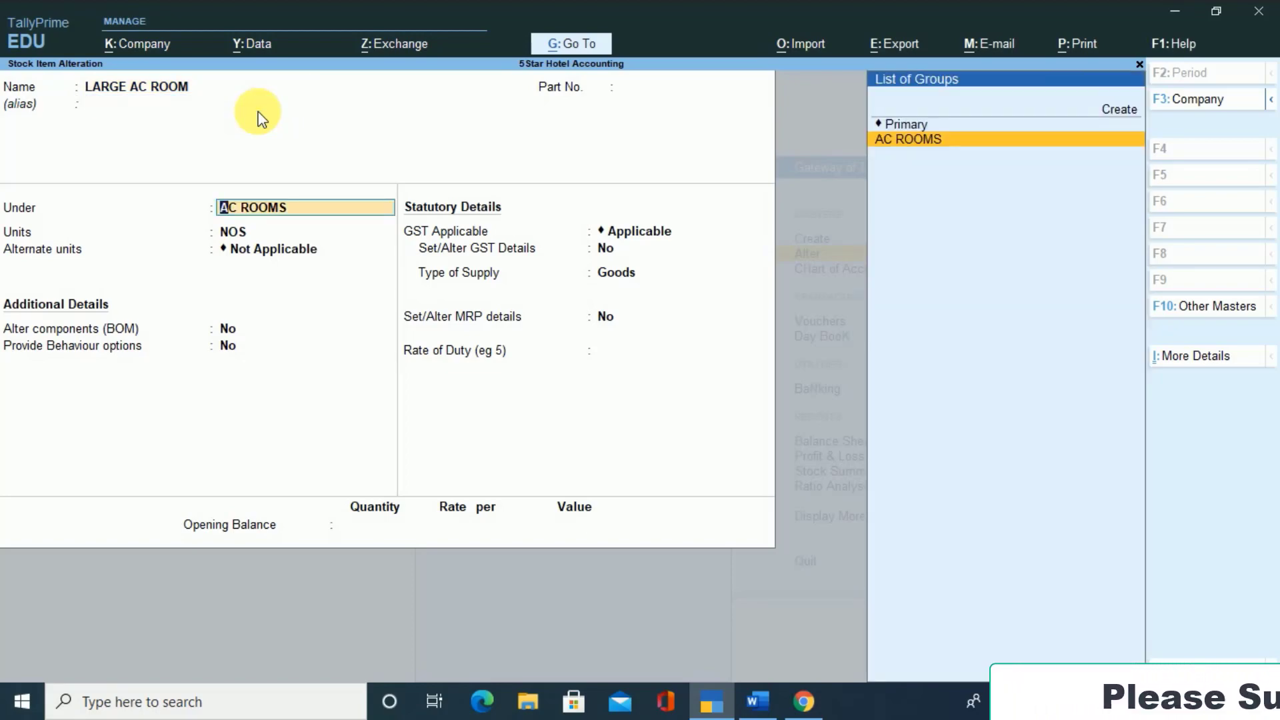
key(Return)
key(Return)
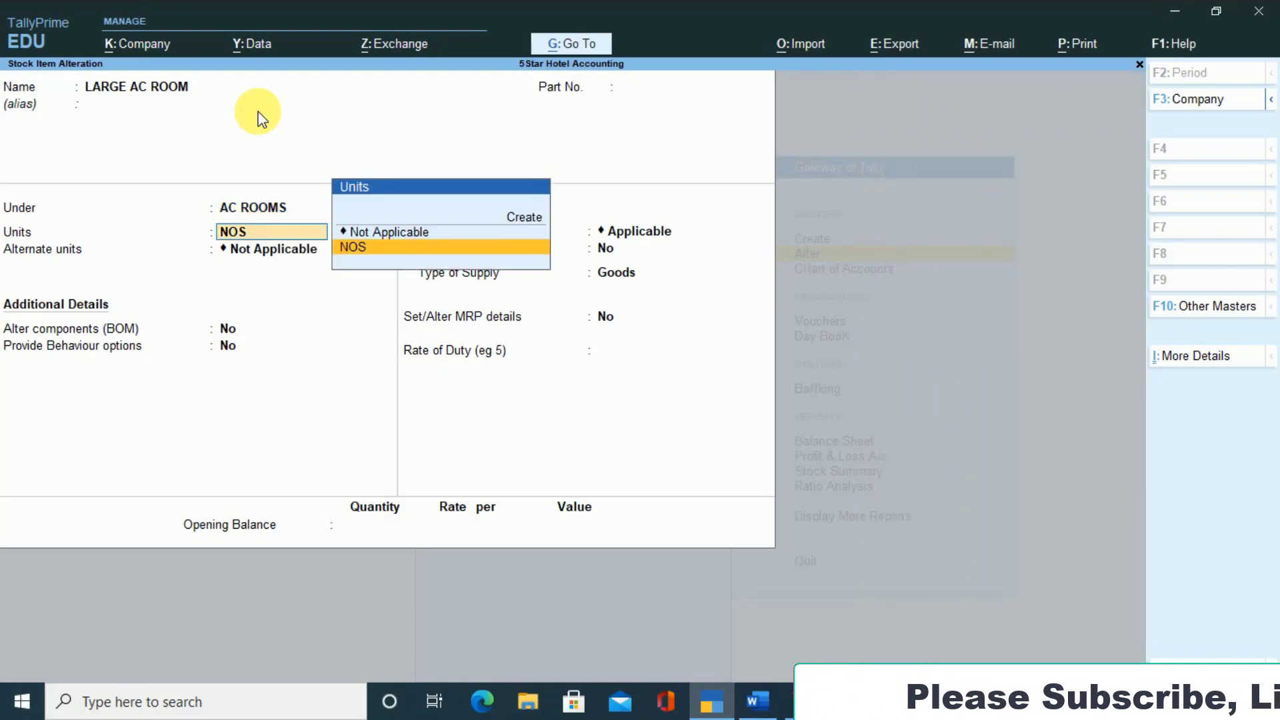
key(Return)
key(Return)
key(Return)
key(Return)
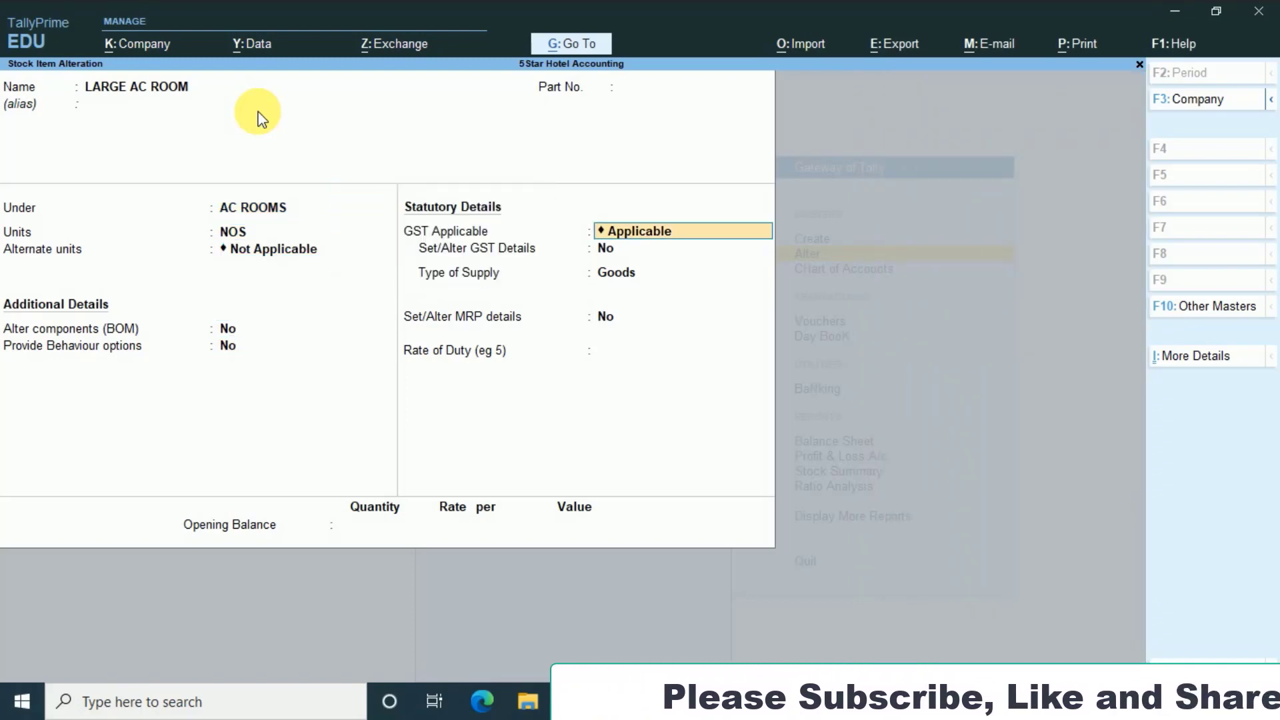
- Enable Set/Alter GST Details for LARGE AC ROOM, review its item-rate tax slabs, and save the item
text(y)
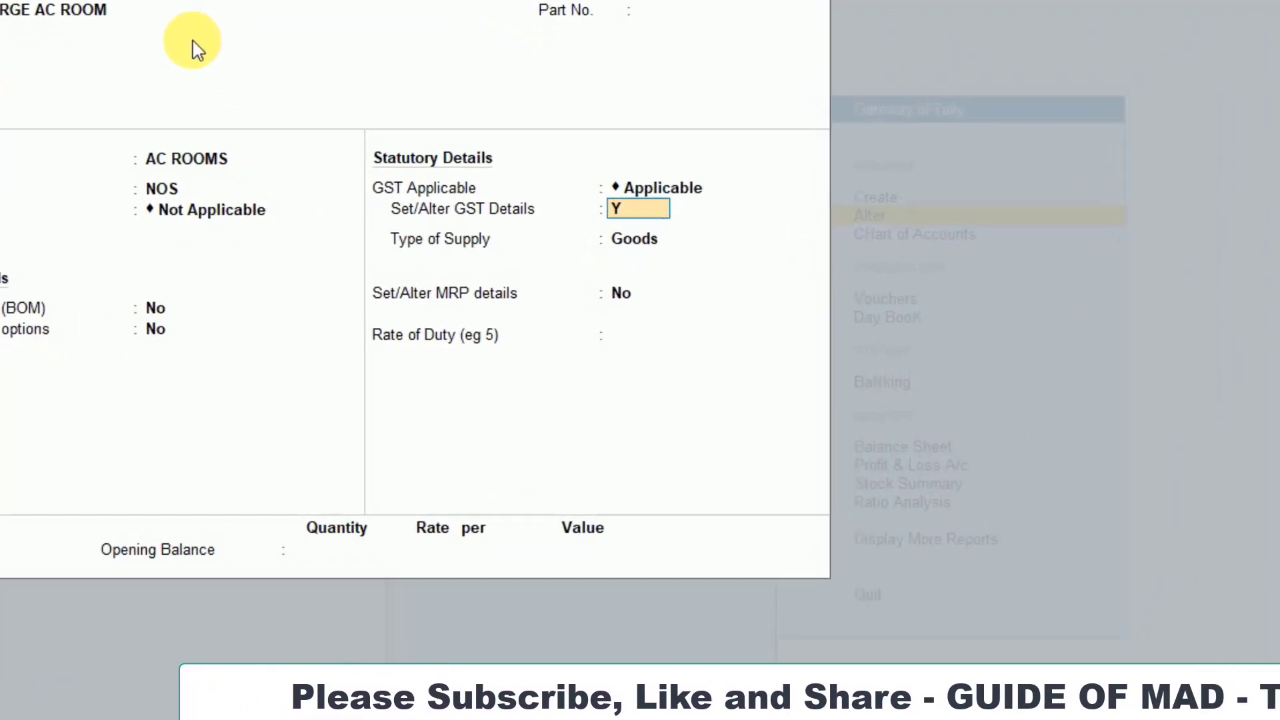
key(Return)
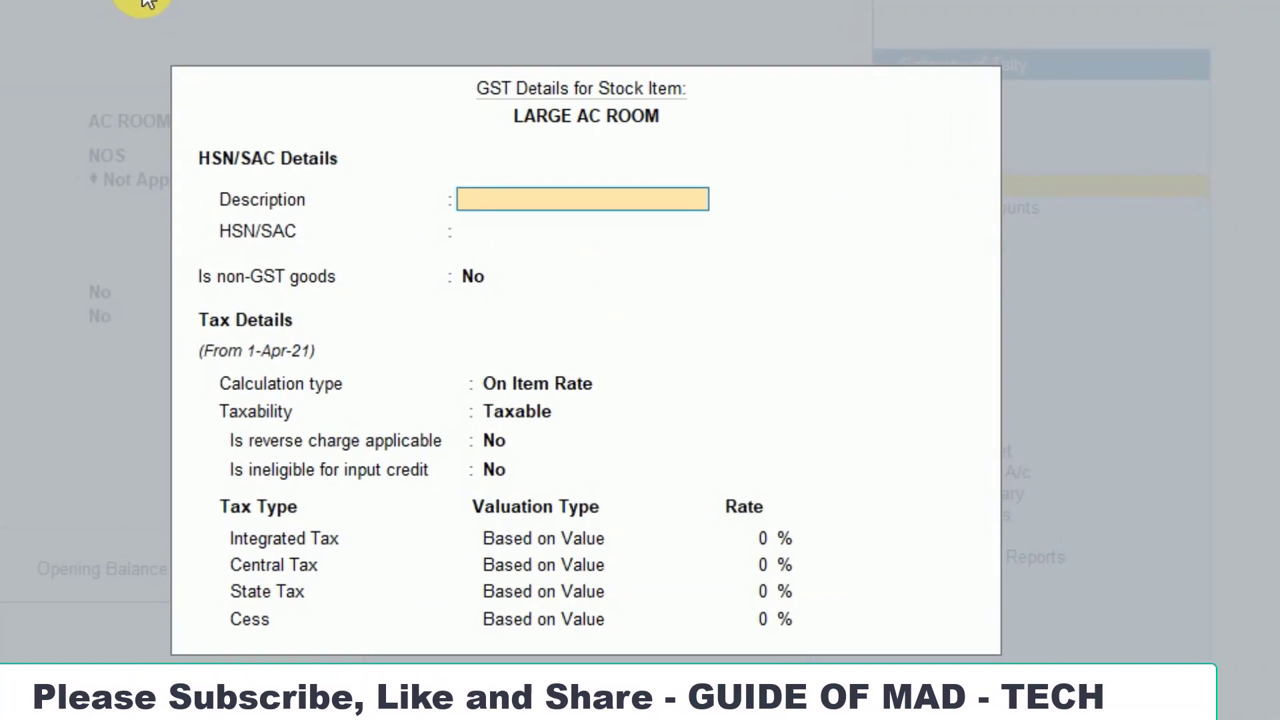
key(Return)
key(Return)
key(Return)
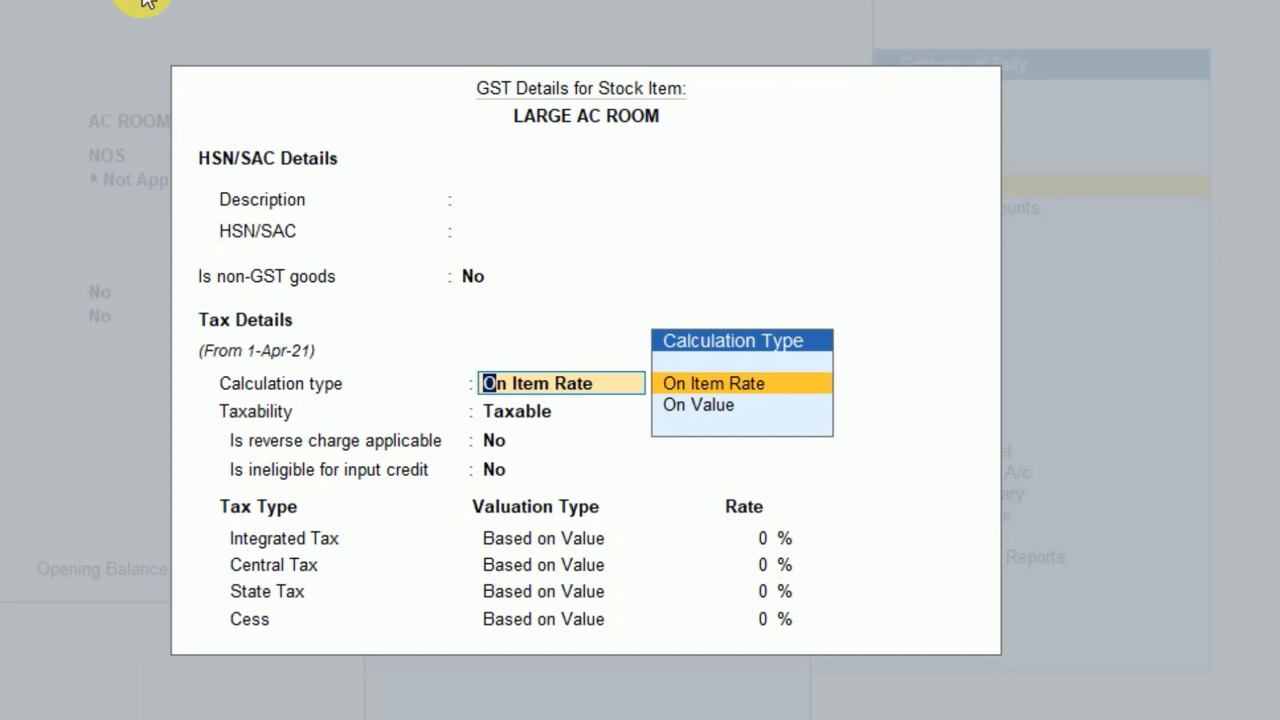
key(Return)
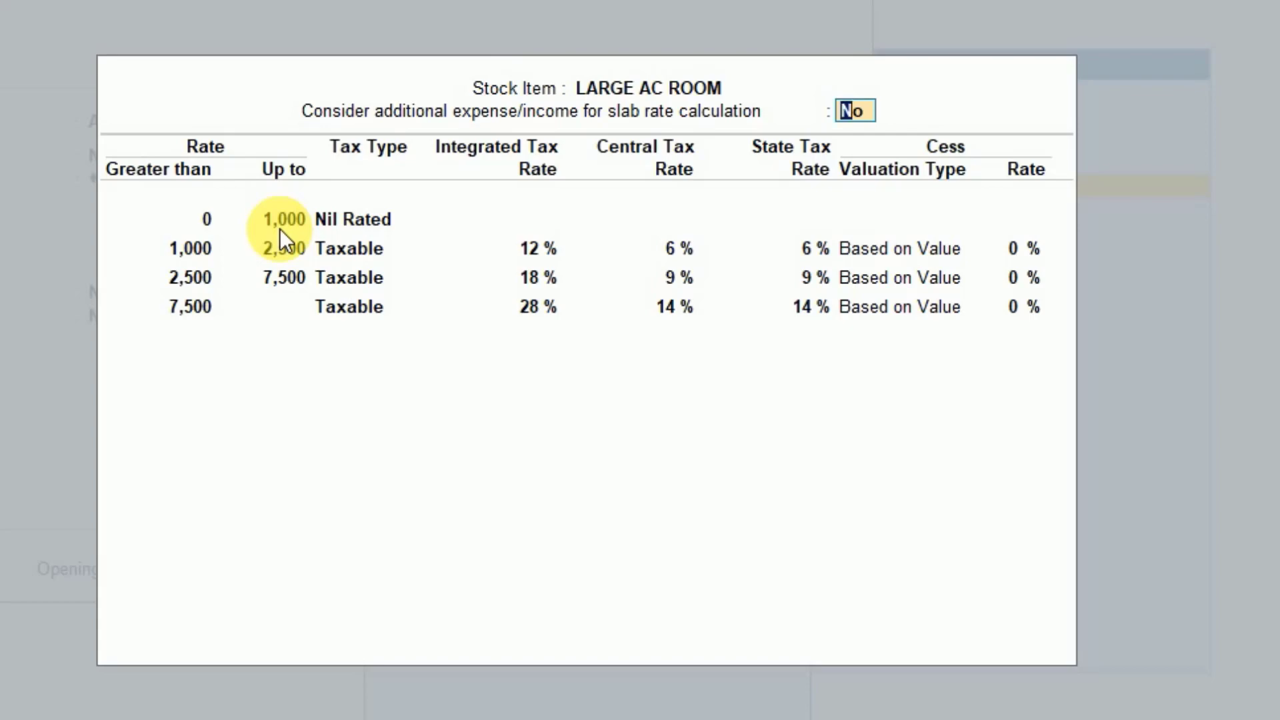
key(Return)
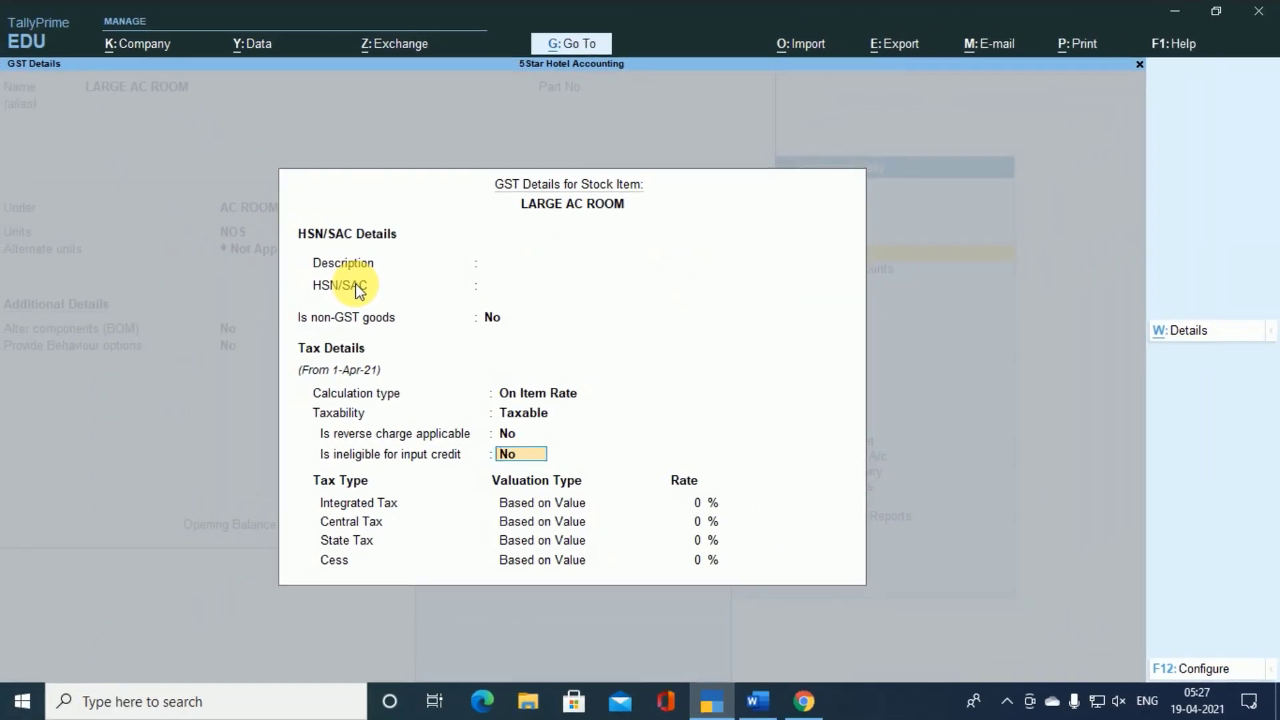
key(Return)
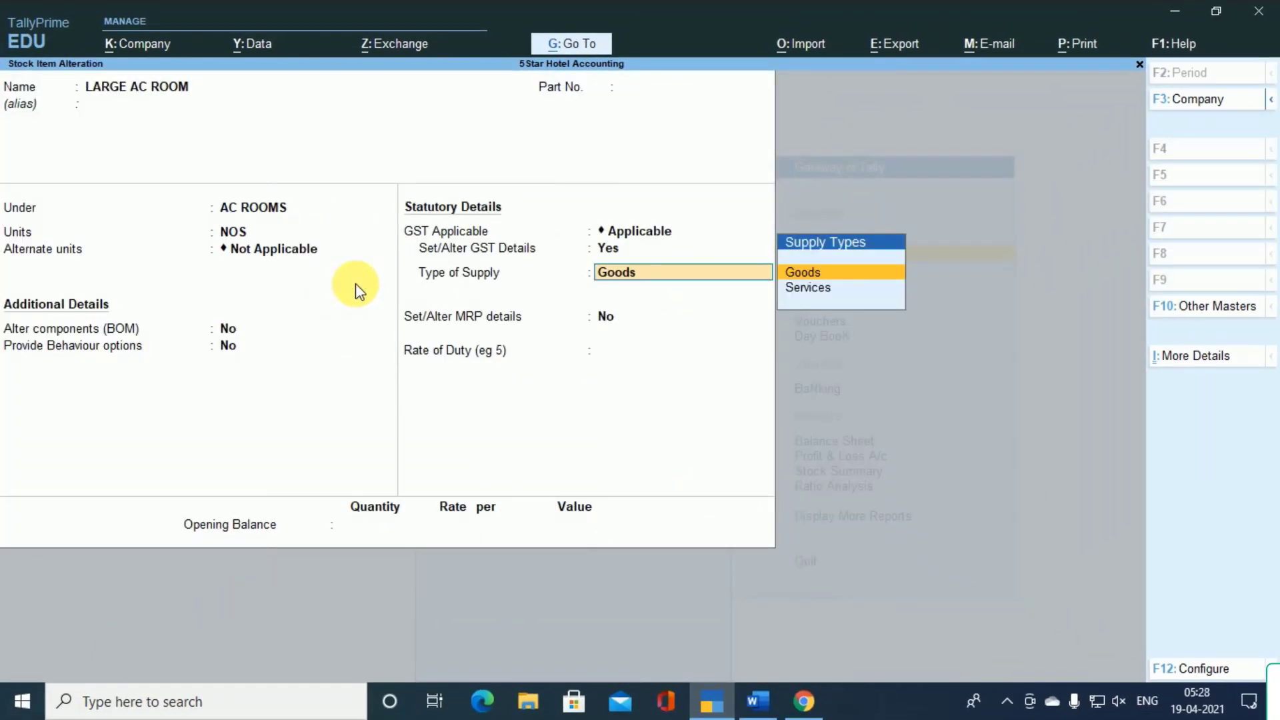
key(ctrl+a)
- Create a stock group named NON AC under Primary for the LARGE ROOM (NON AC) item, and save the item
key(Down)
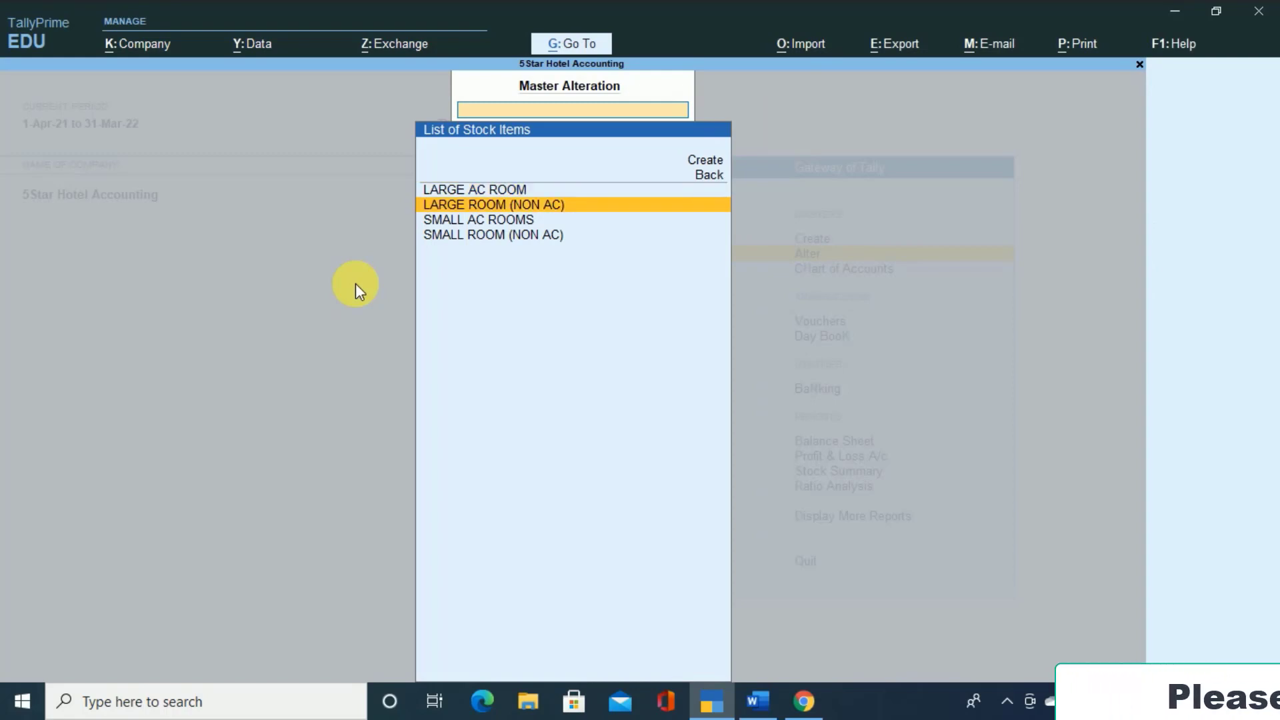
key(Return)
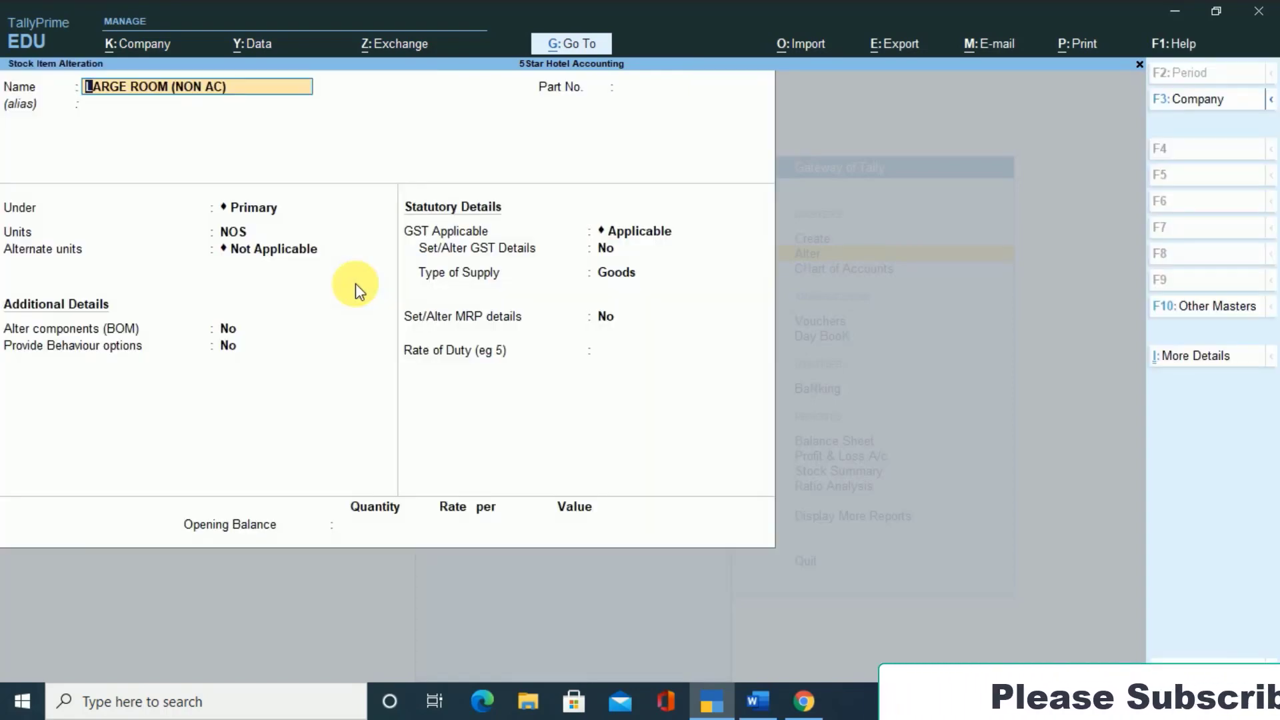
key(Return)
key(Return)
key(Return)
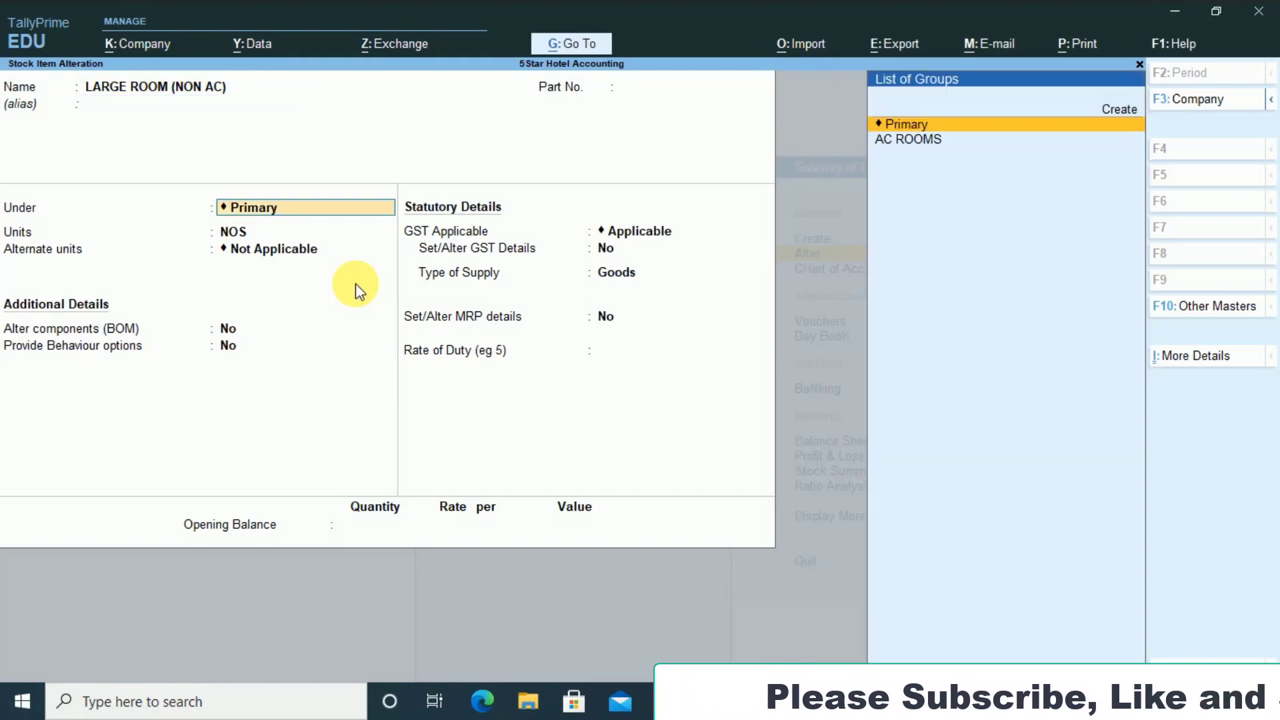
key(alt+c)
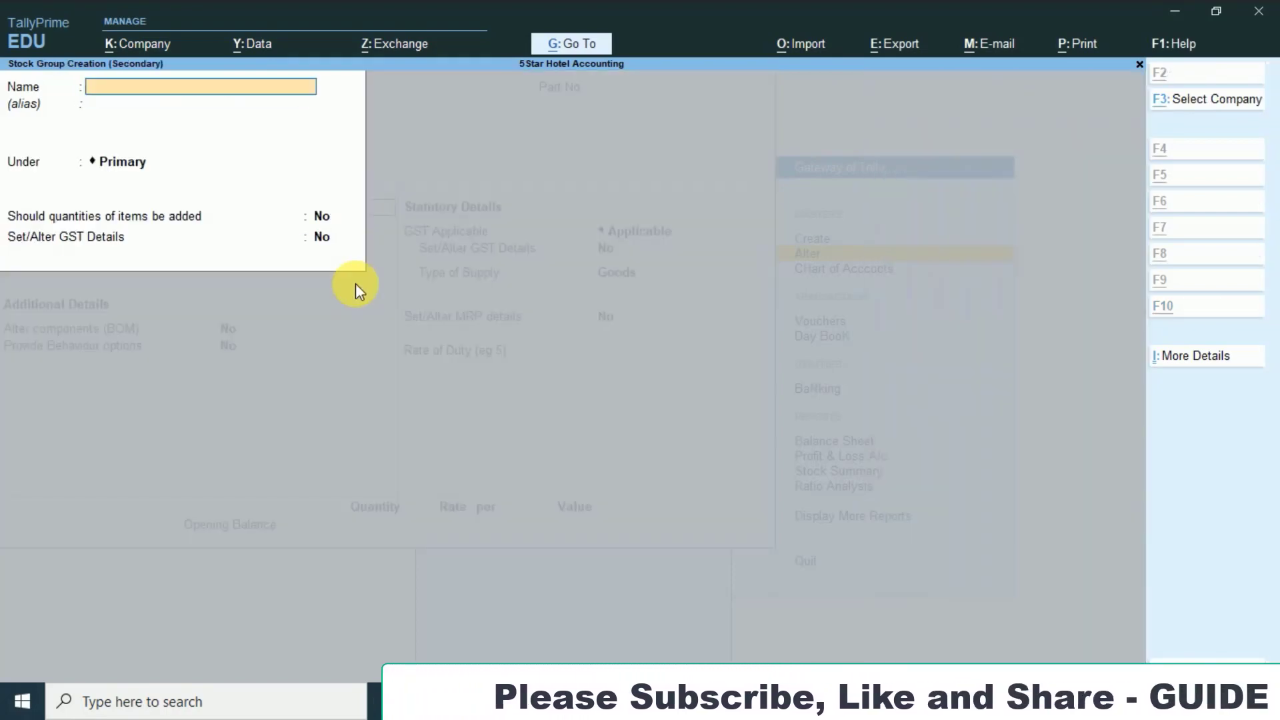
text(NON AC)
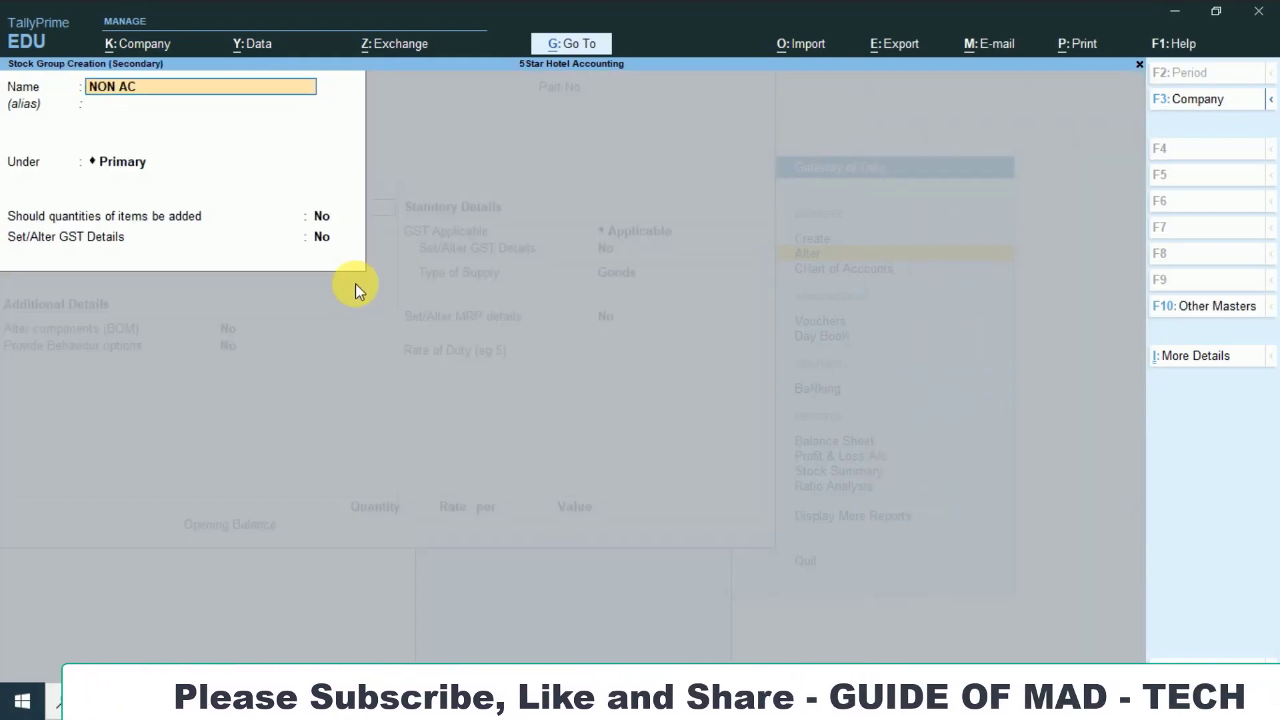
key(Return)
key(Return)
key(Return)
key(Return)
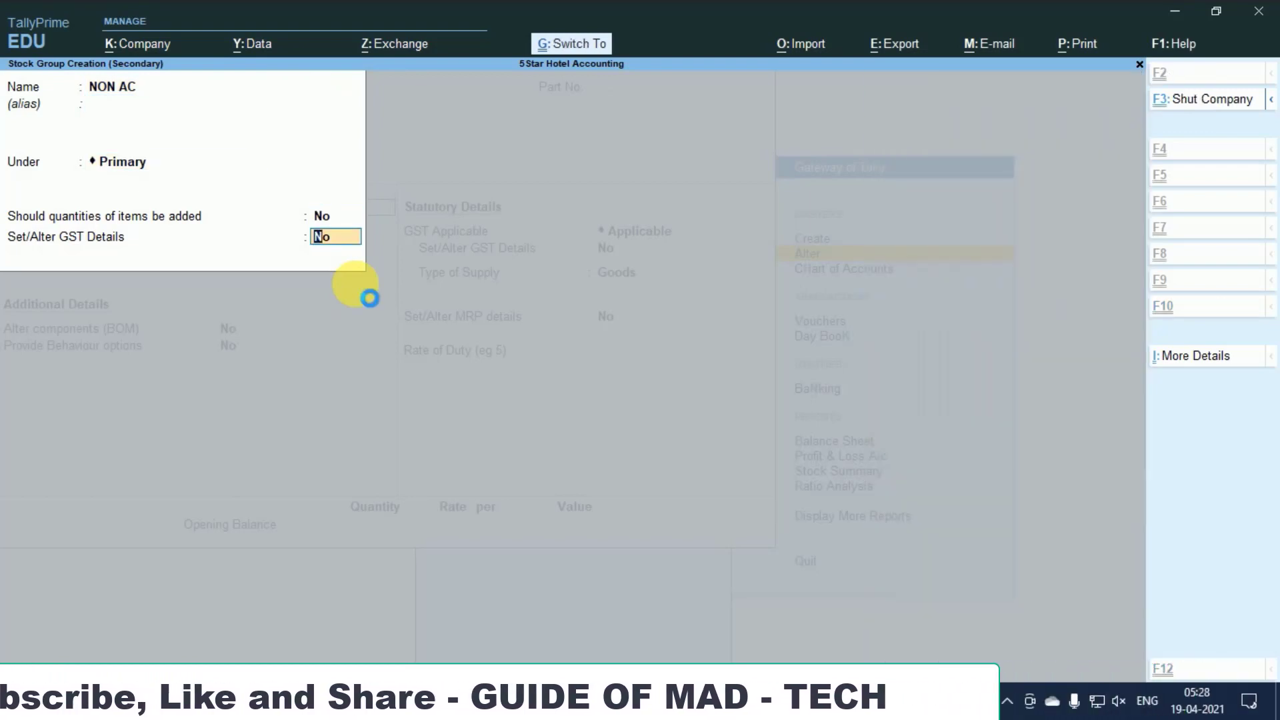
key(Return)
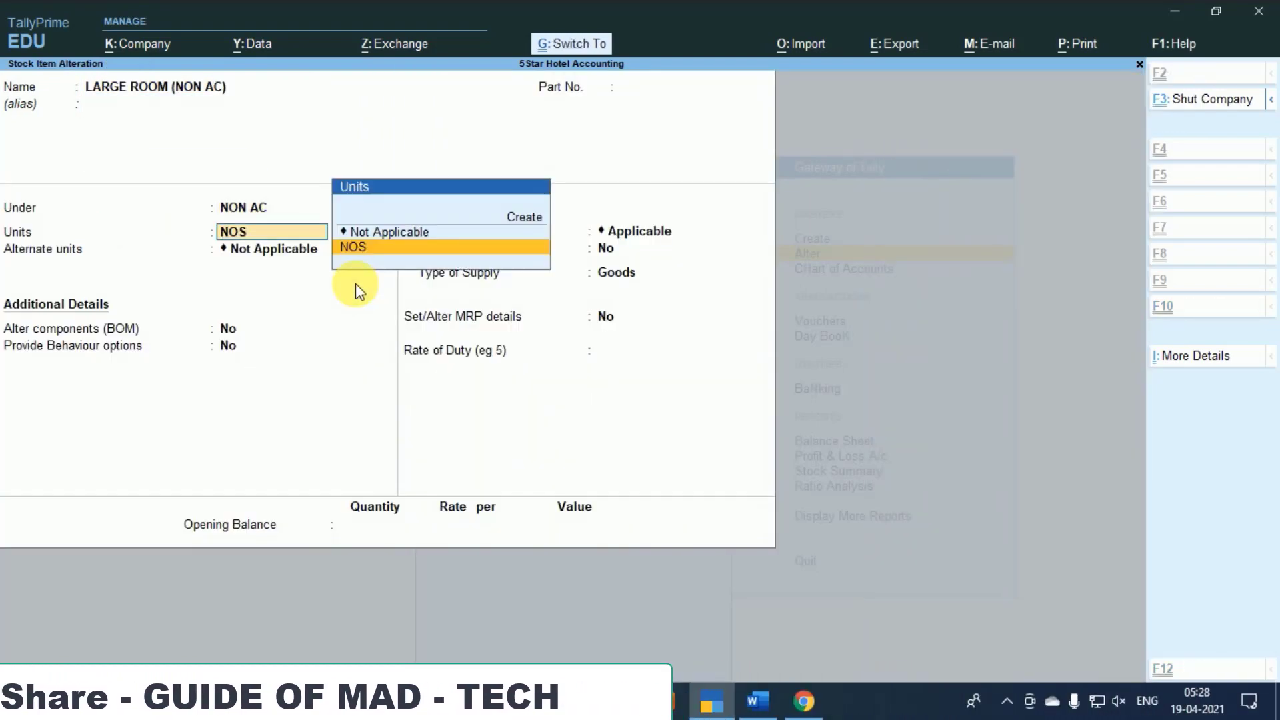
key(ctrl+a)
- Place the SMALL AC ROOMS stock item under the AC ROOMS group, keeping NOS as its unit
key(Down)
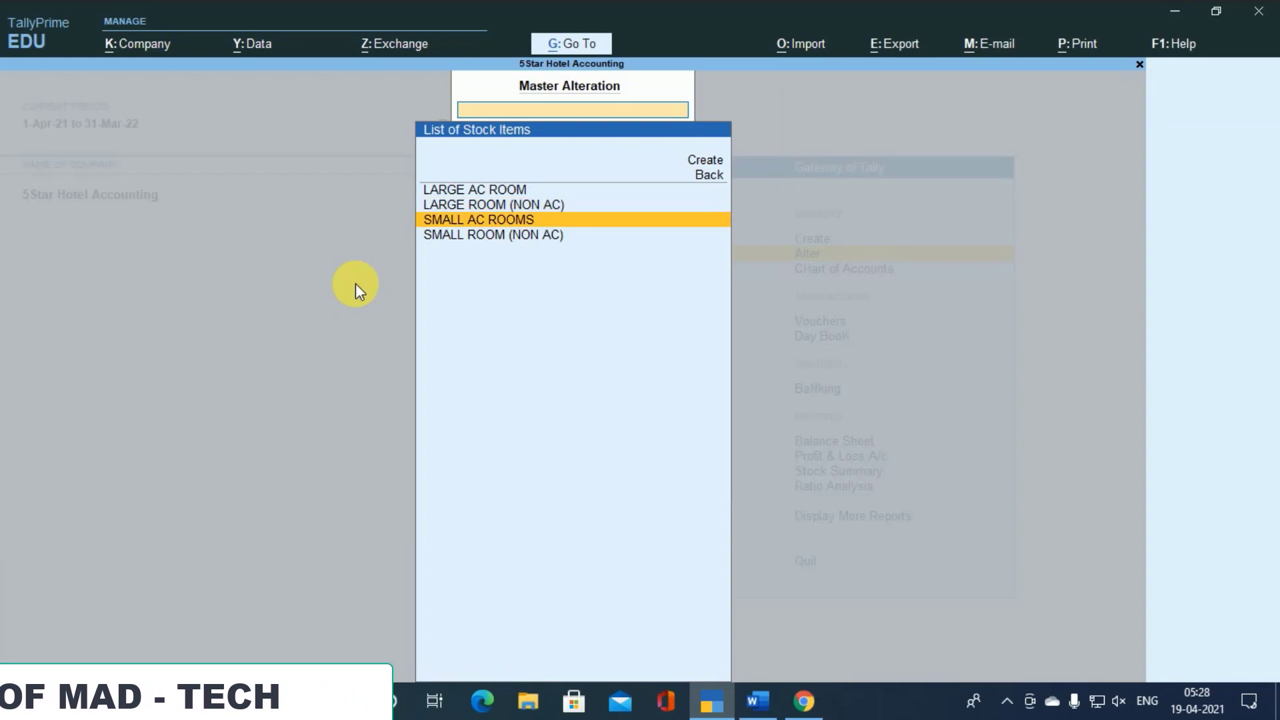
key(Return)
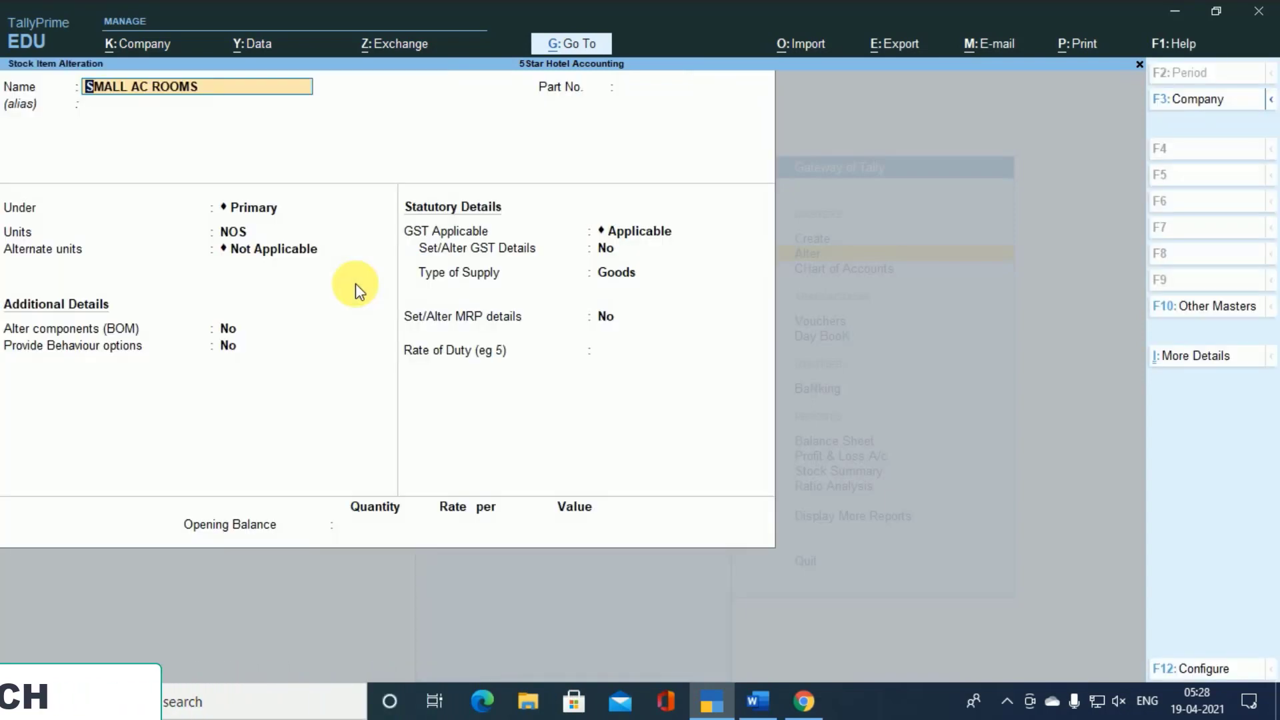
key(Return)
key(Return)
key(Return)
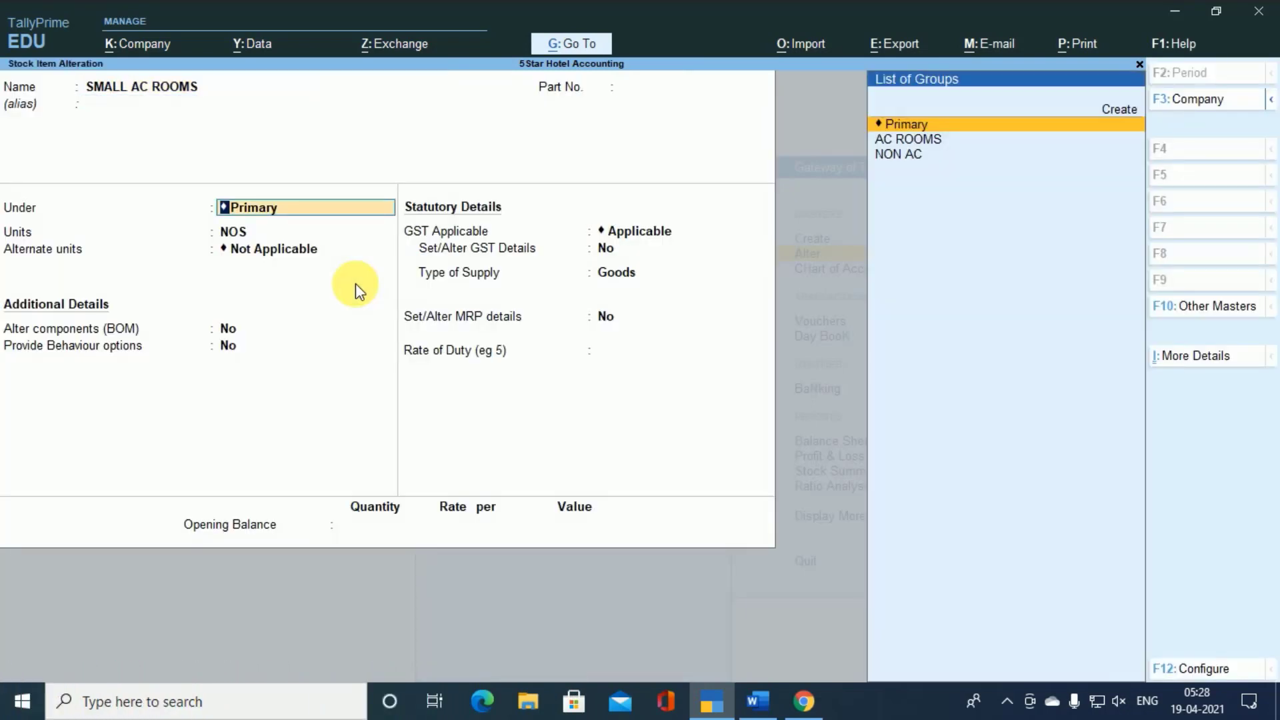
key(Down)
key(Return)
key(Return)
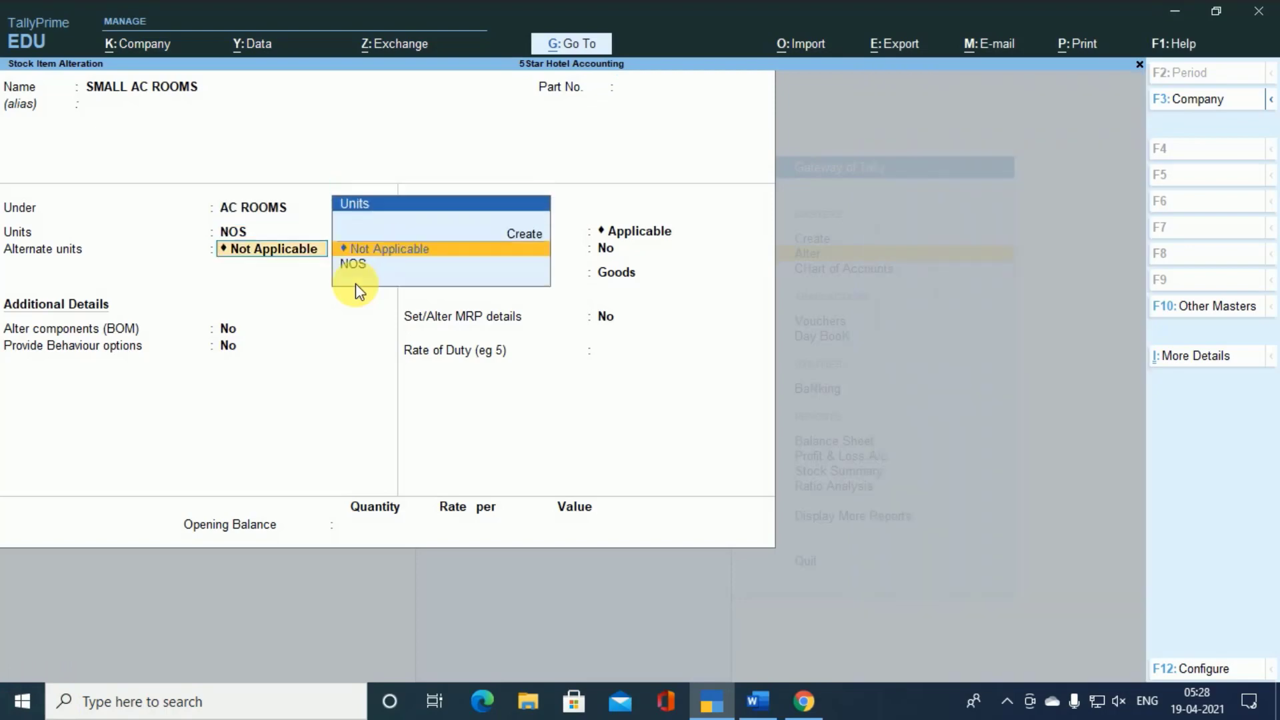
- Open the GST details of SMALL AC ROOMS, review its item-rate tax slabs, and close the details
key(Return)
key(Return)
key(Return)
key(Return)
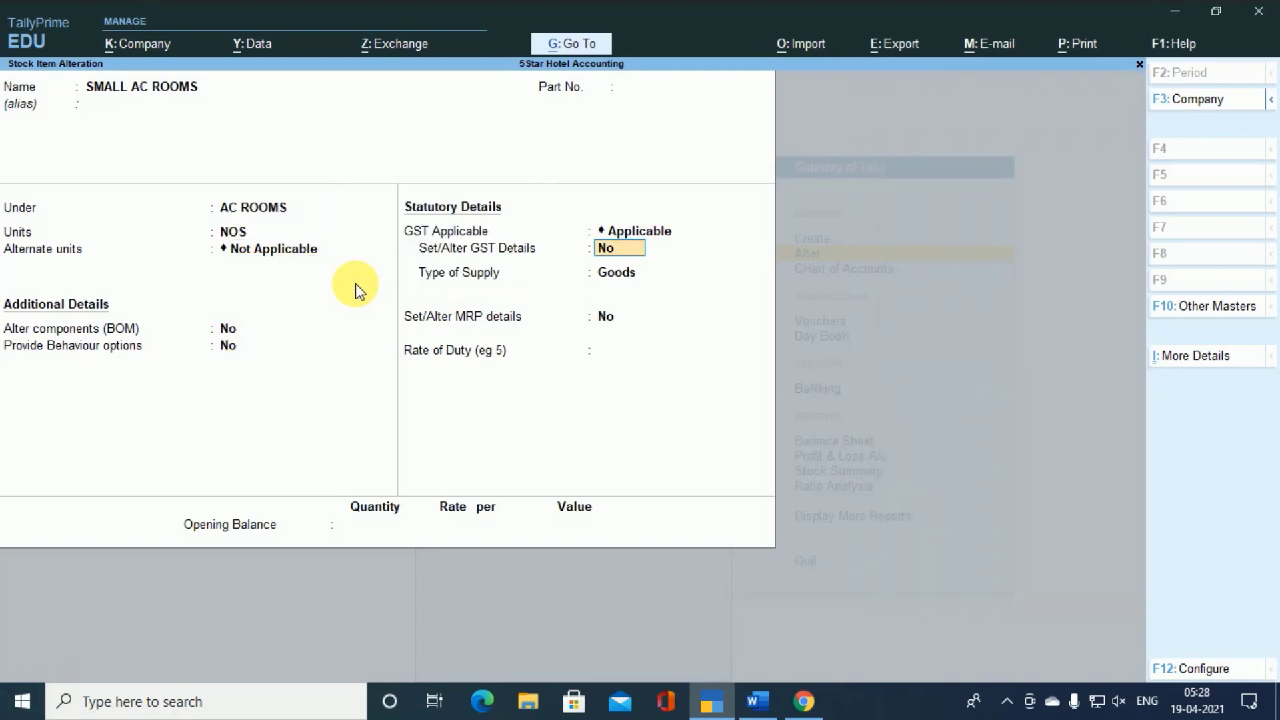
key(Return)
key(Return)
key(Return)
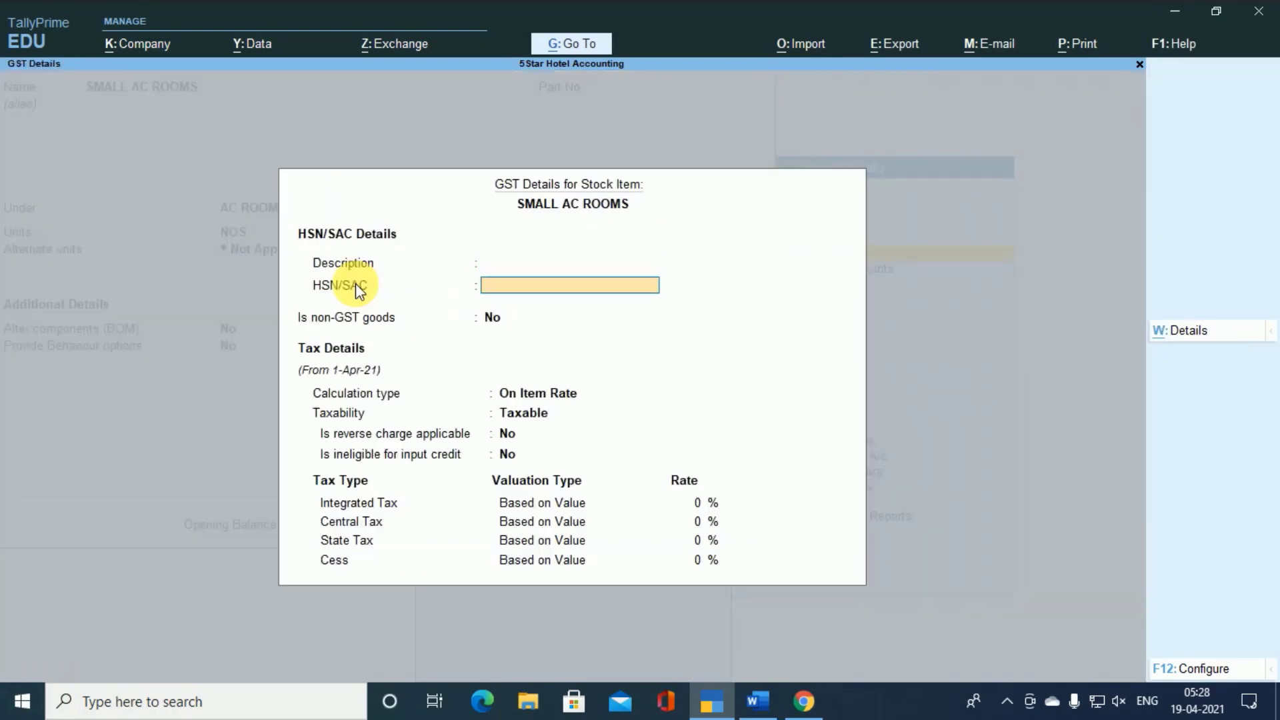
key(Return)
key(Return)
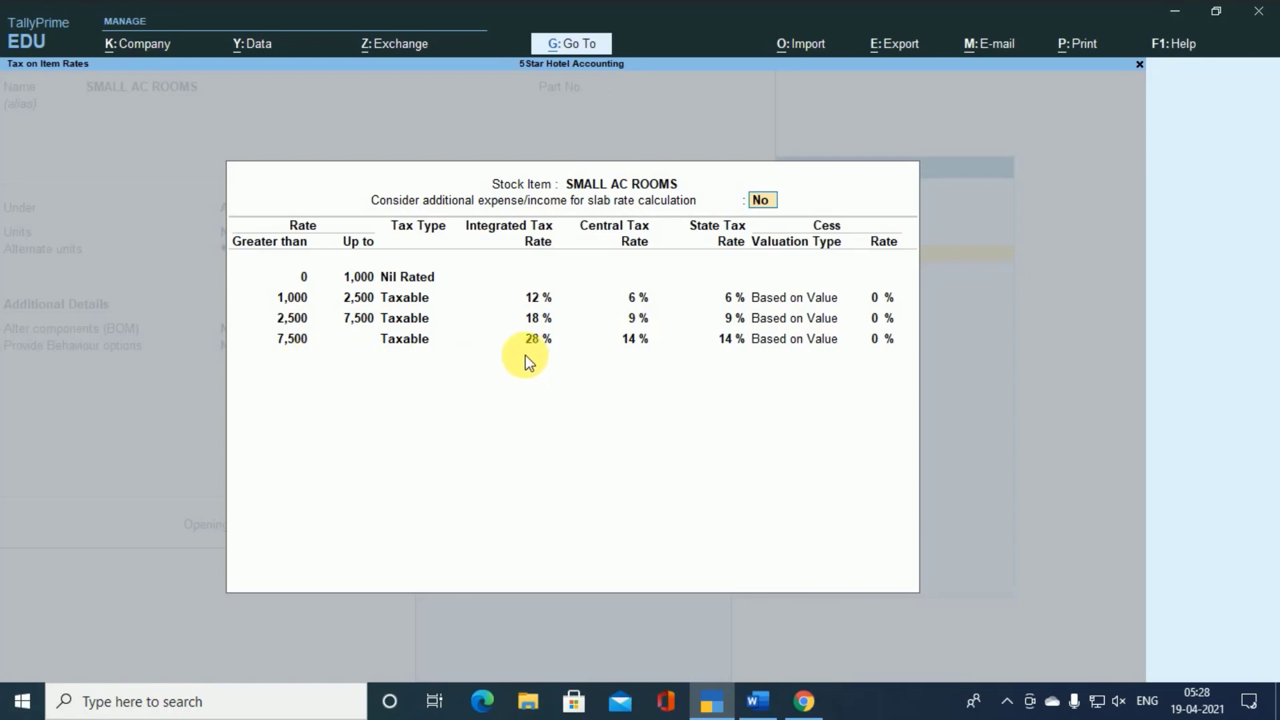
key(Escape)
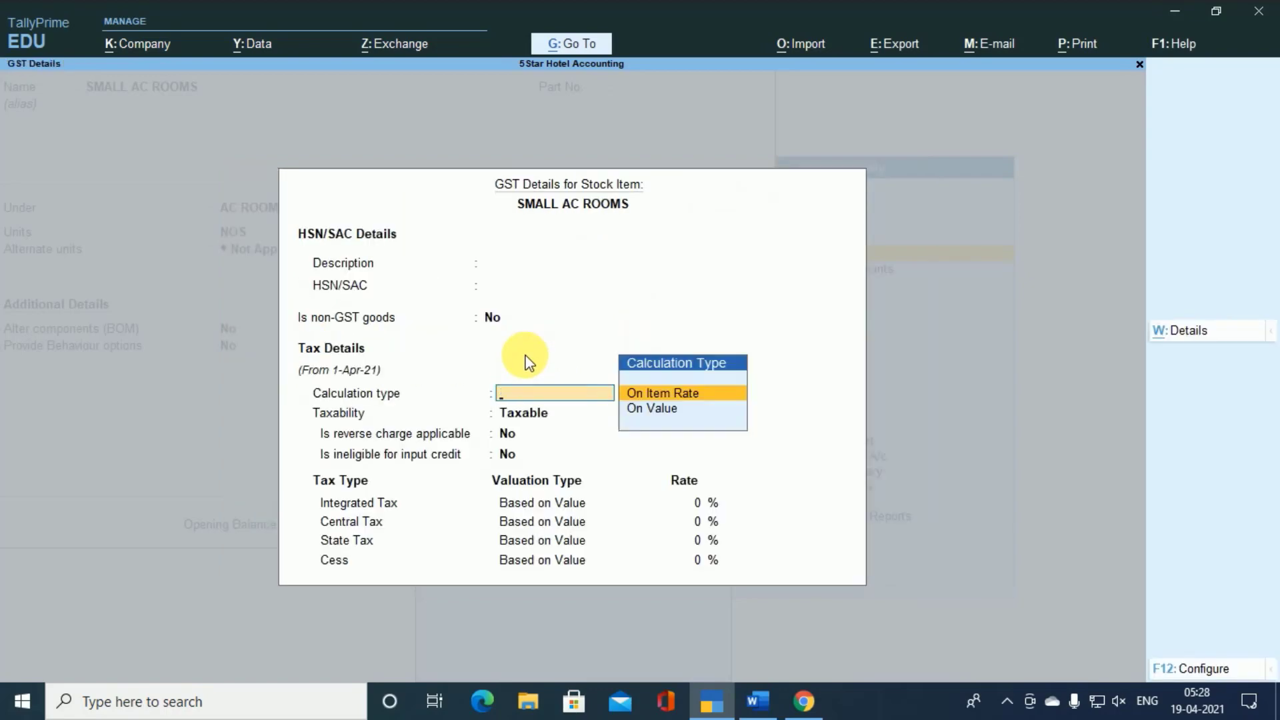
key(Escape)
- Reopen the GST details of SMALL AC ROOMS, and quit the item alteration back to the Gateway of Tally
text(y)
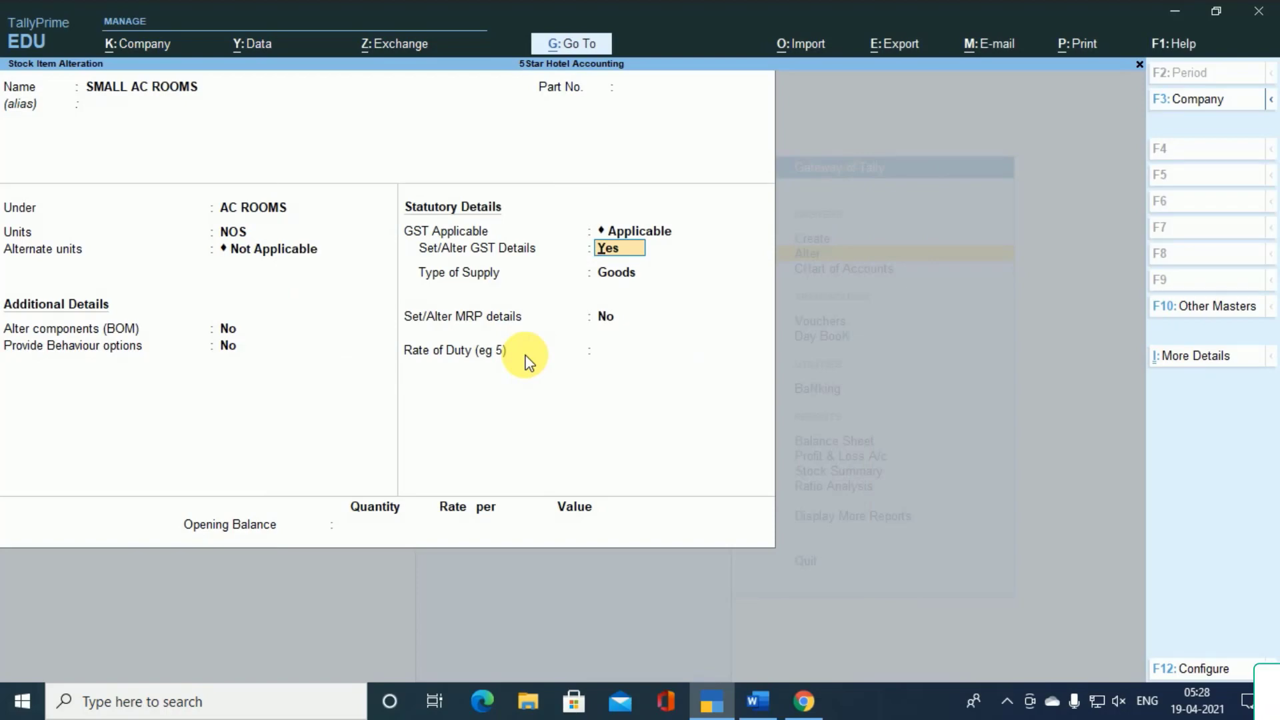
text(y)
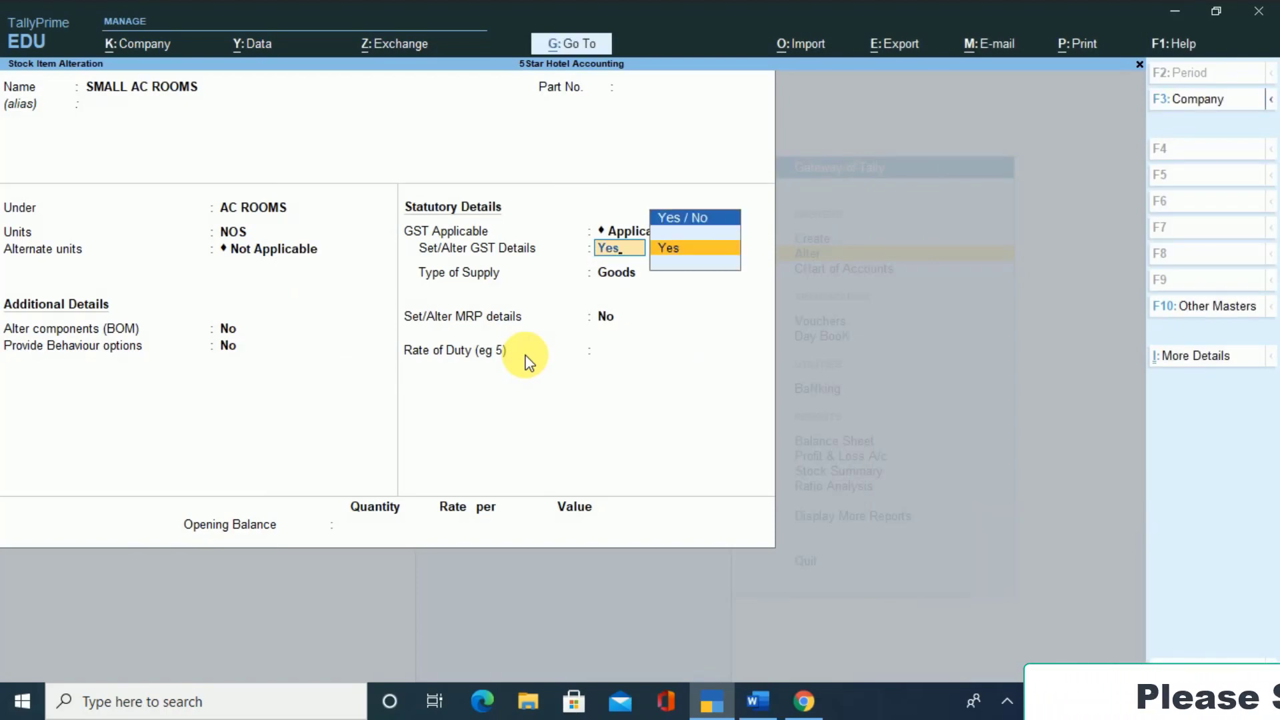
key(Return)
key(Escape)
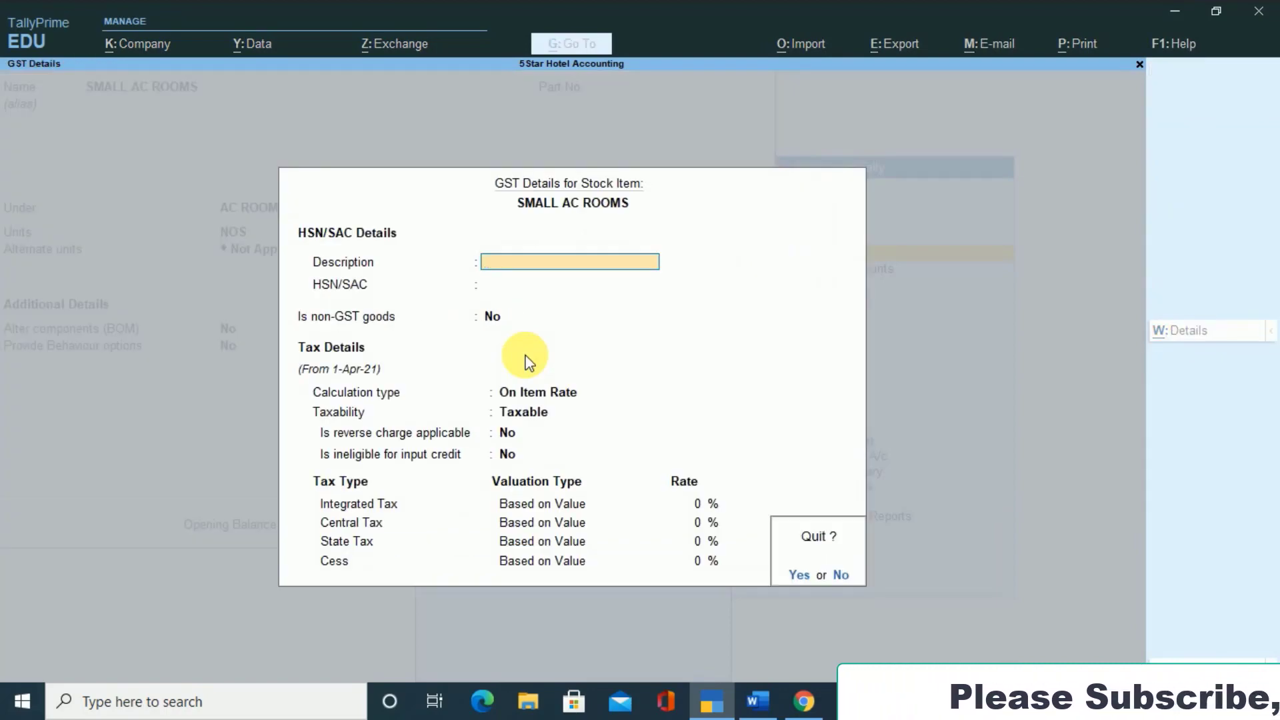
key(Escape)
key(Escape)
key(y)
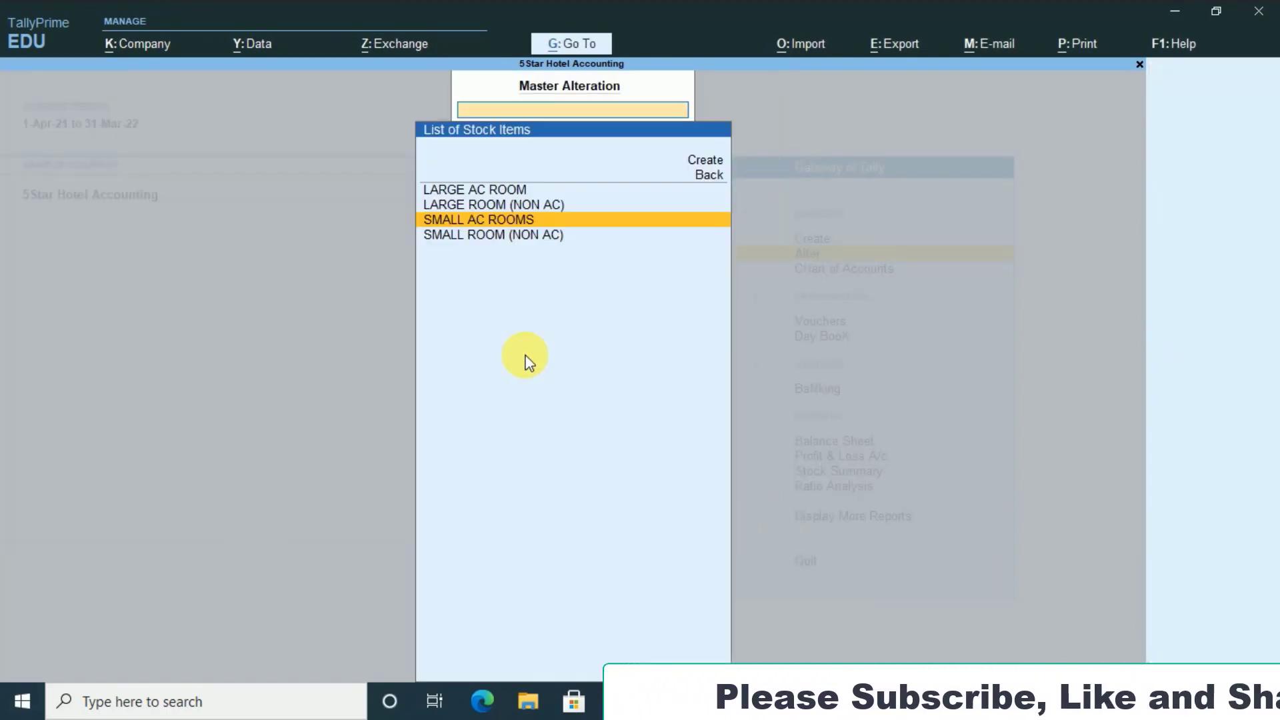
key(Escape)
key(Escape)
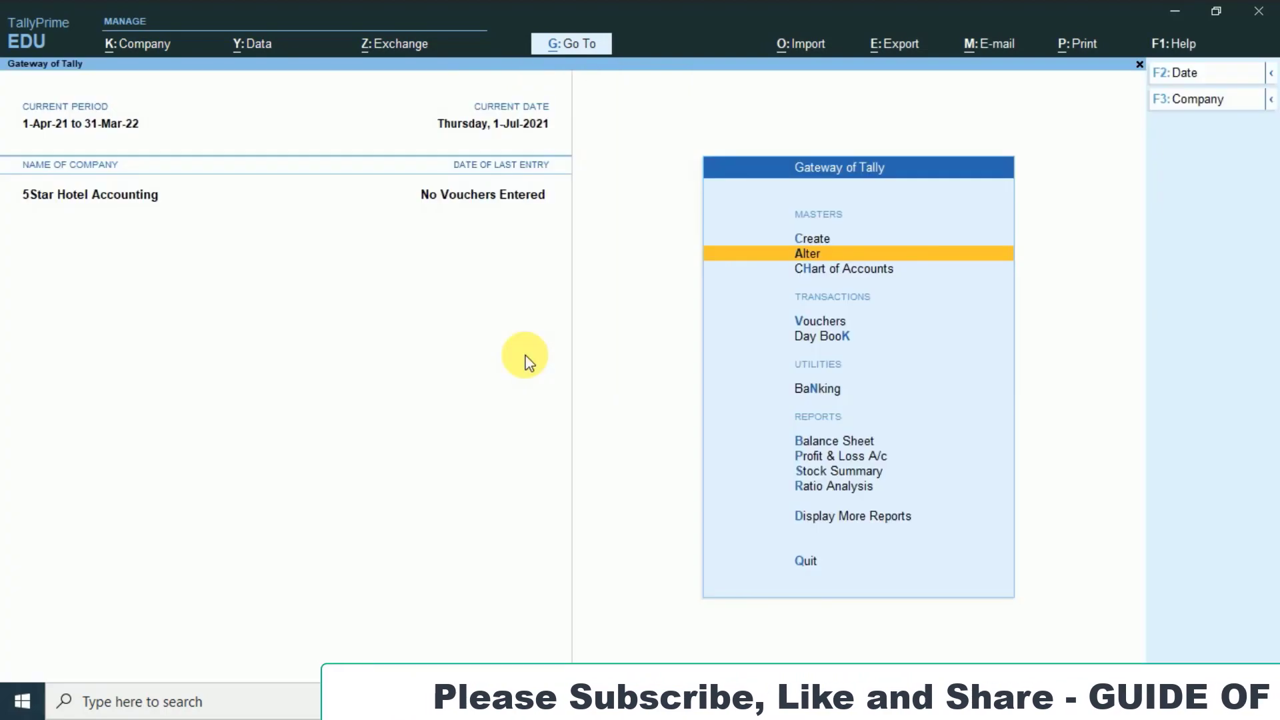
- Start a new sales voucher and set its date to 1-7 (1-Jul-21)
key(Down)
key(Down)
key(Return)
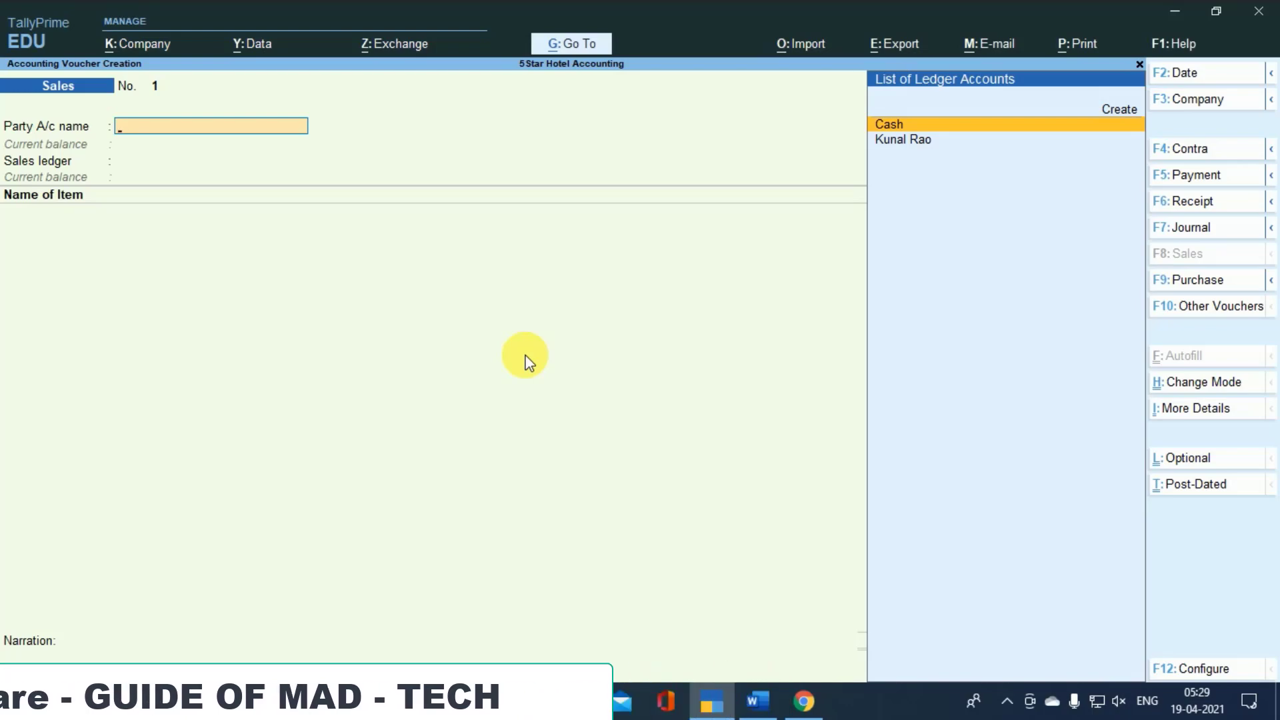
key(F2)
text(1-7)
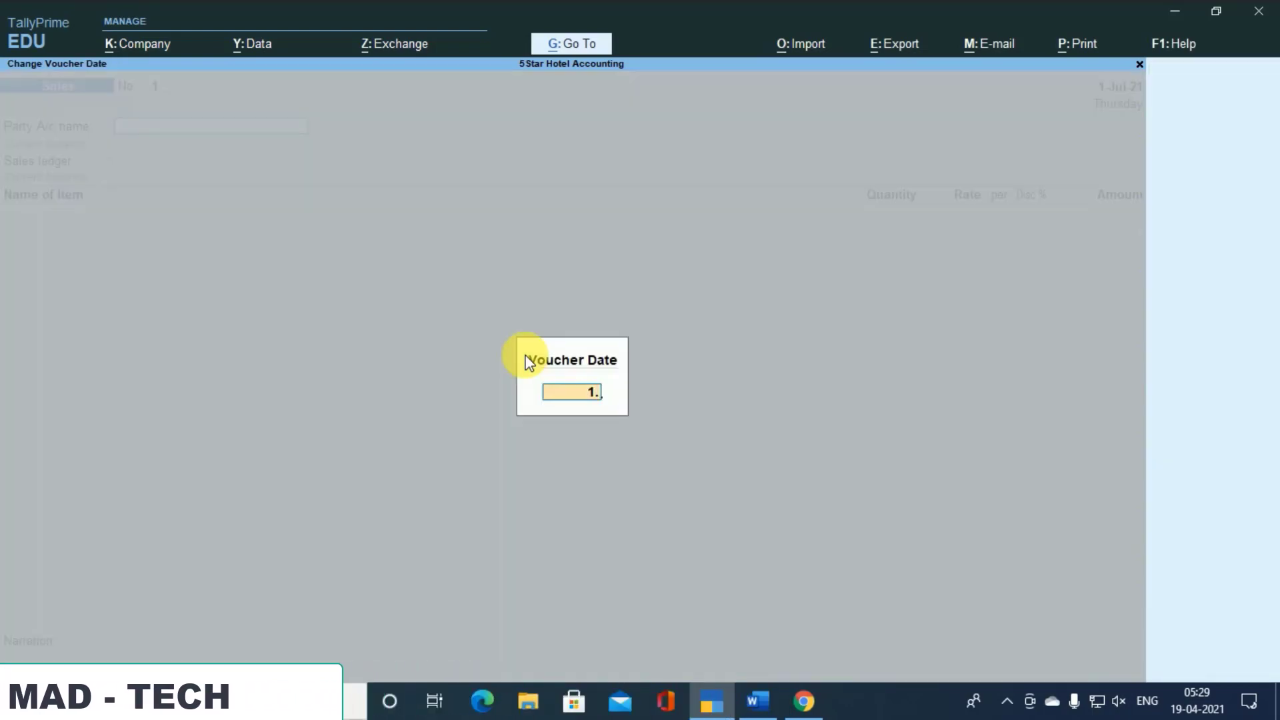
key(Return)
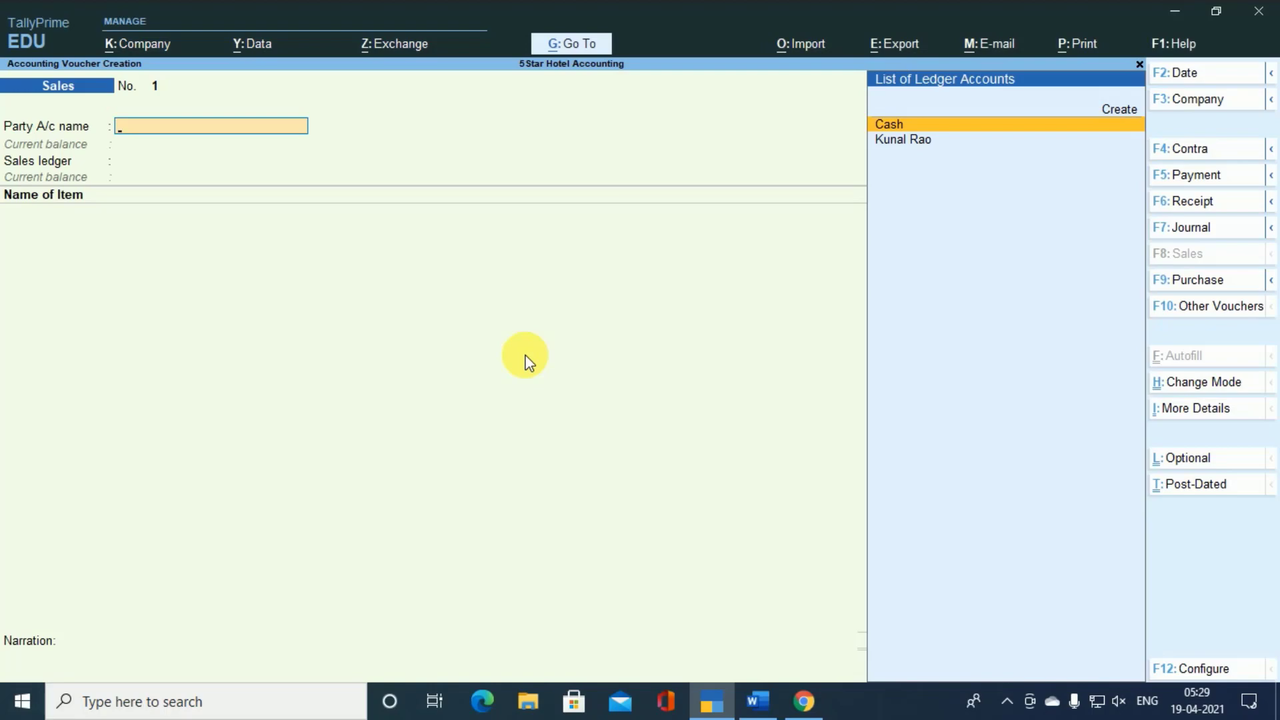
- Choose Cash as the party account of the sales voucher and accept blank dispatch details
key(Return)
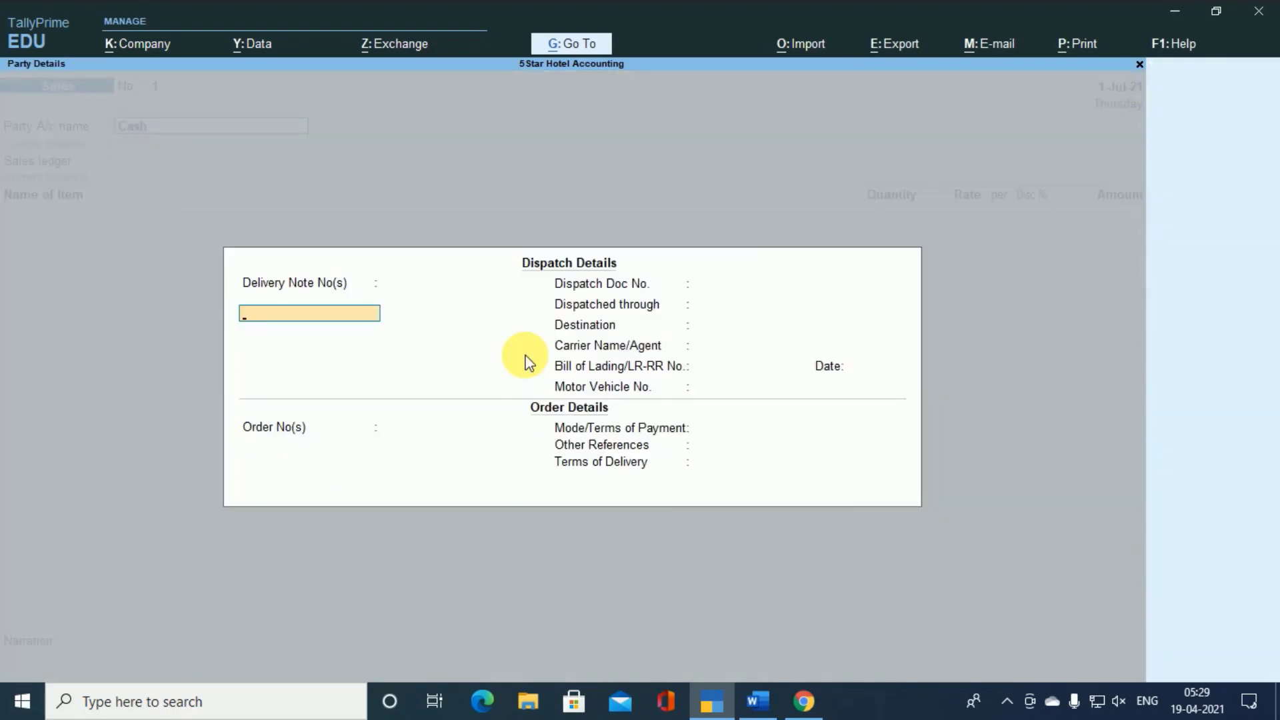
key(ctrl)
key(ctrl+a)
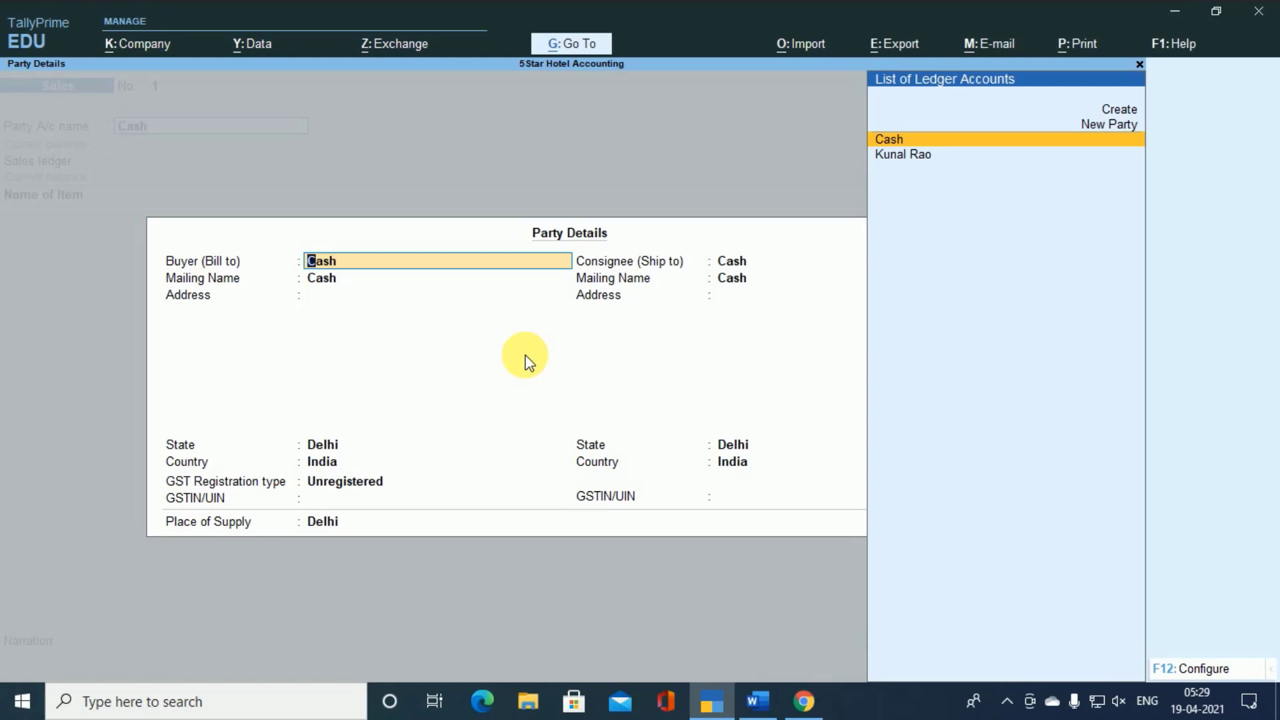
- Enter the buyer's name as a new party, and fill in the buyer's address and phone number
text(ABHISHEK)
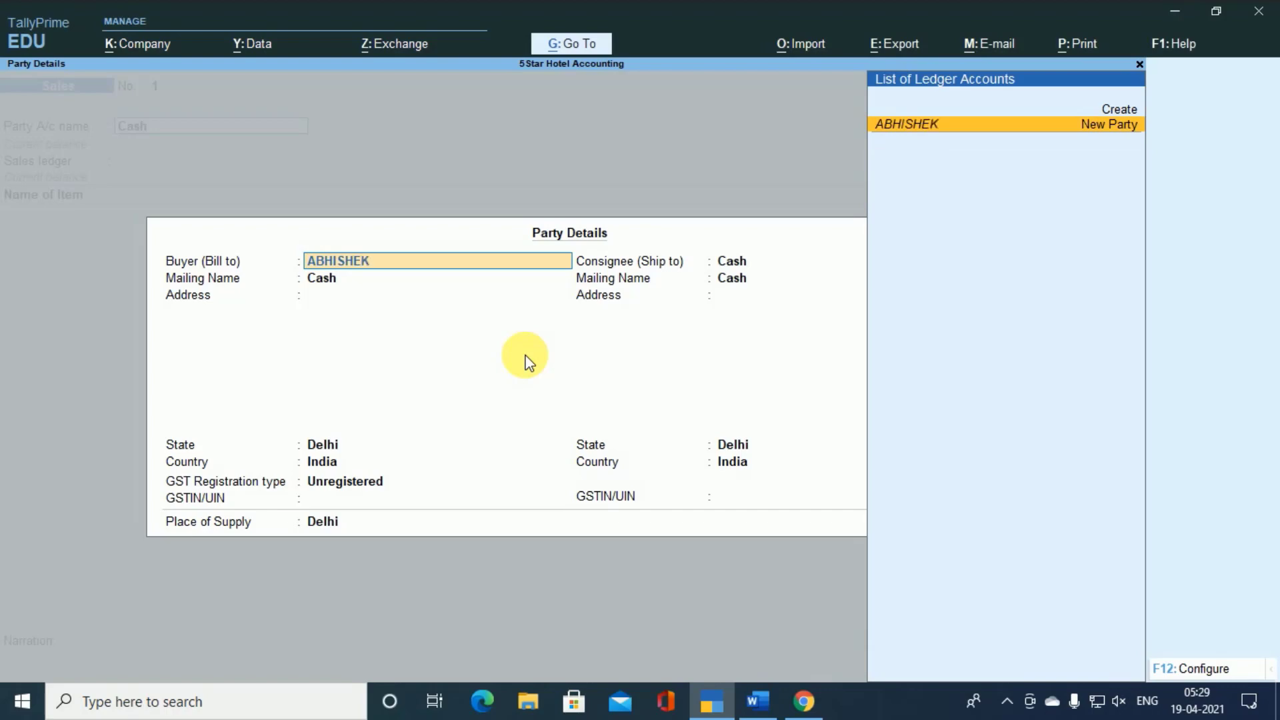
key(Return)
key(Return)
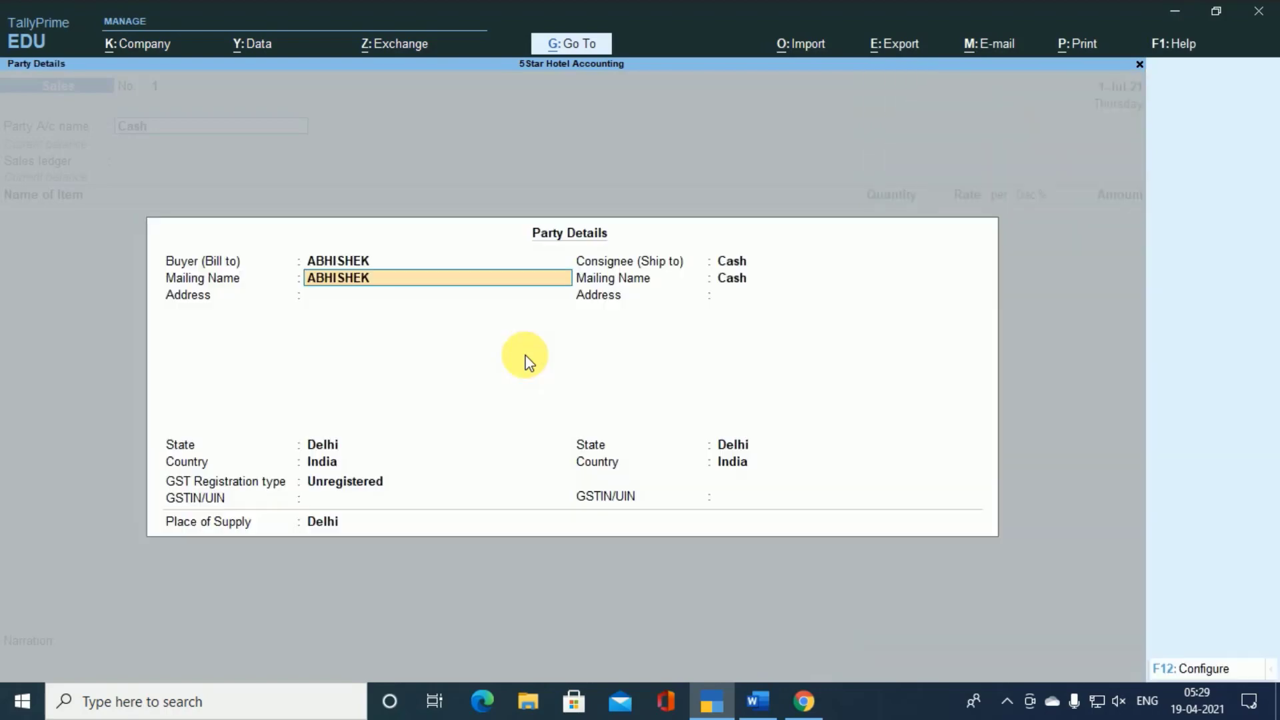
key(Return)
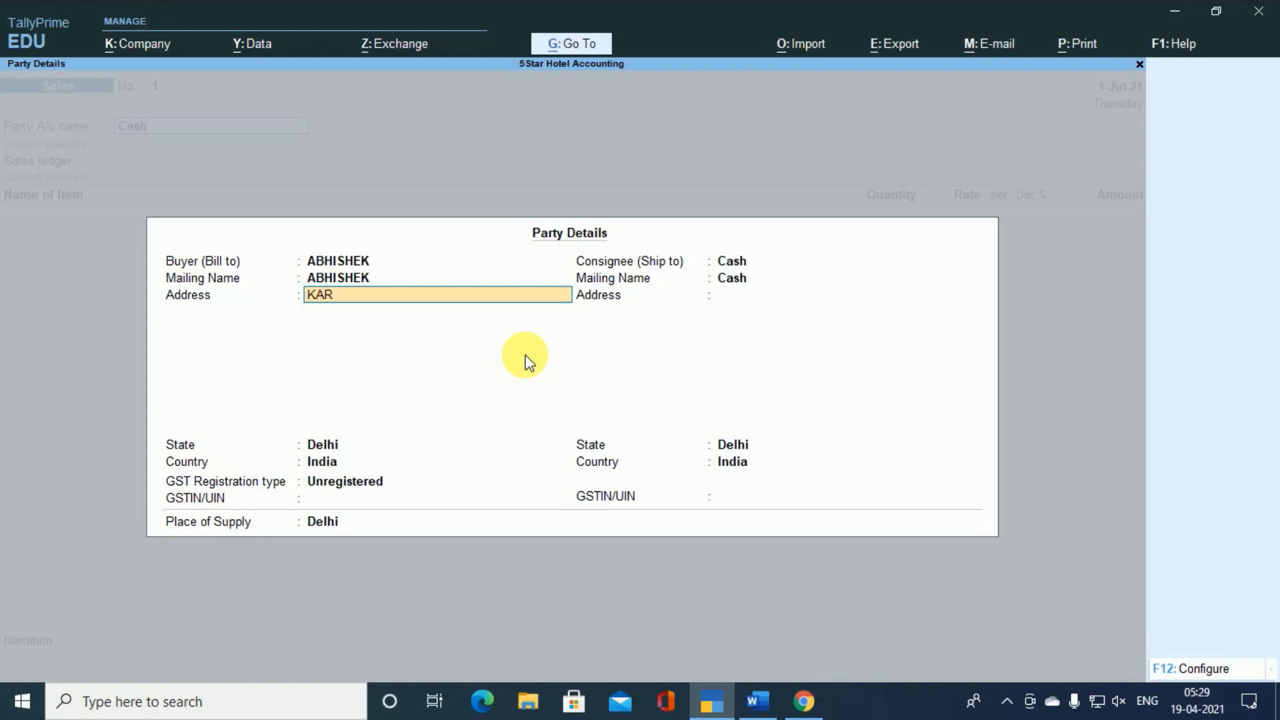
text(KAROL BAGH)
key(Return)
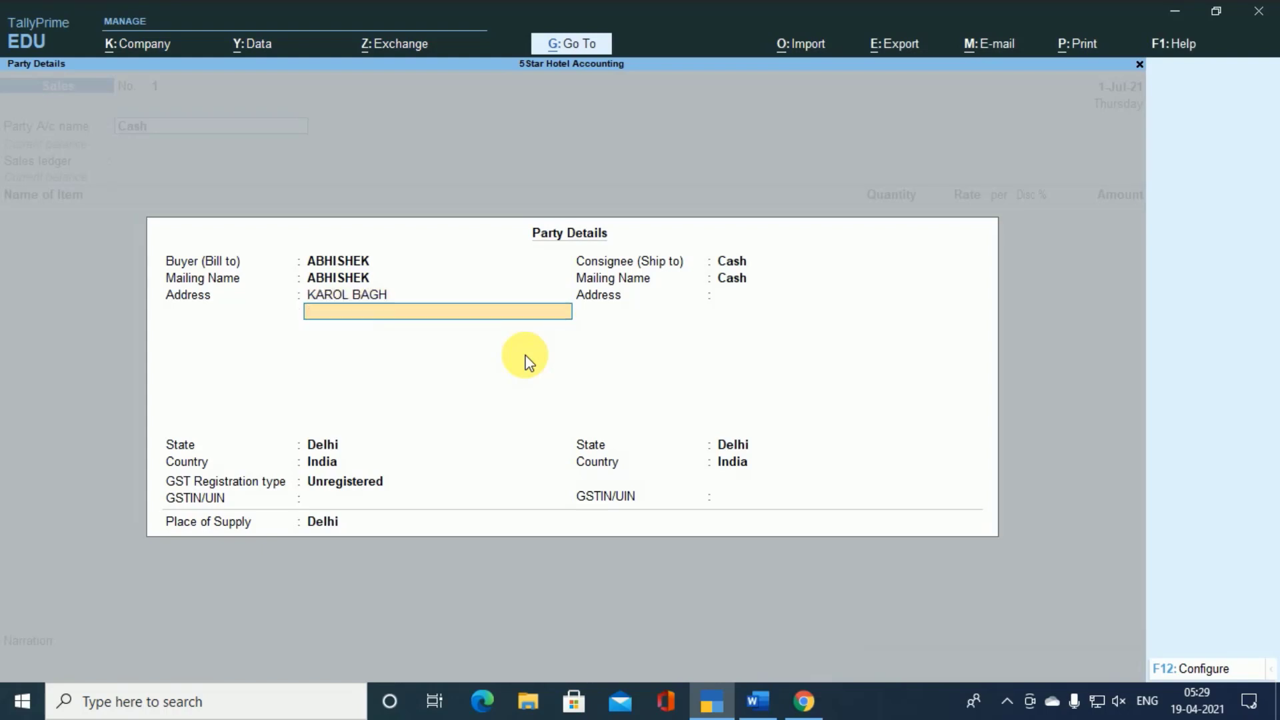
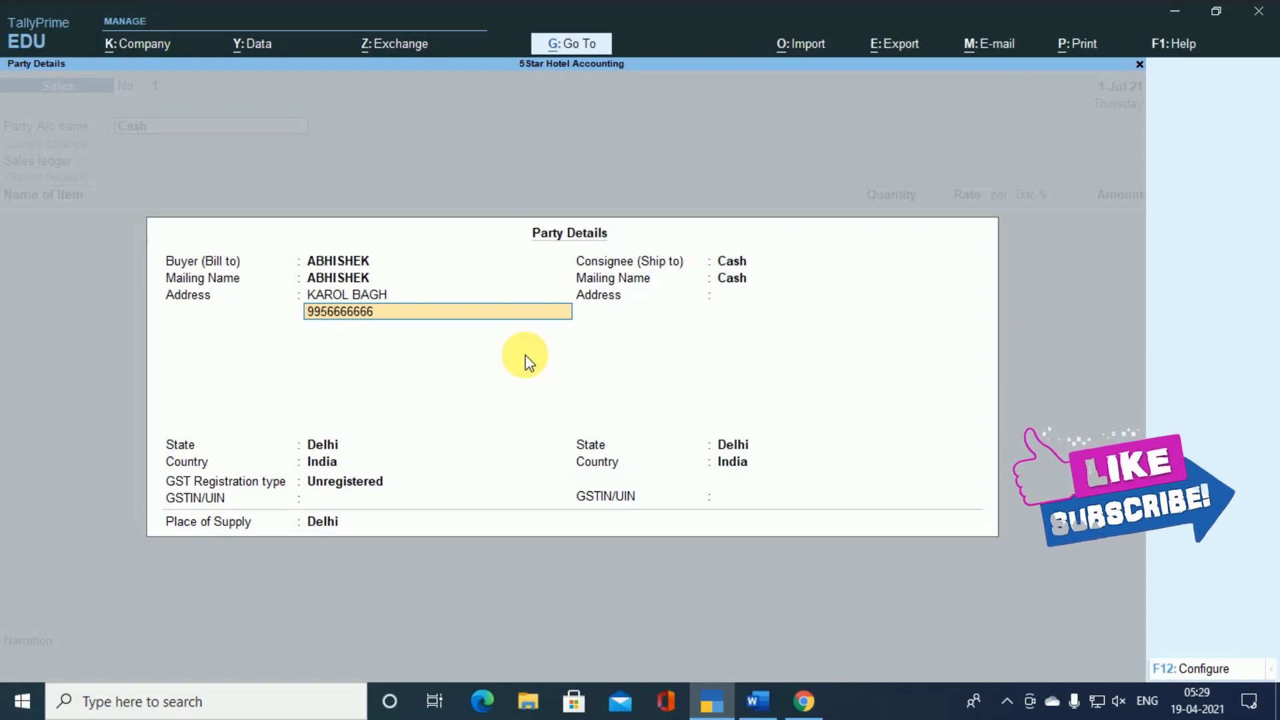
key(Return)
- Keep Delhi as the buyer's state, set the GST registration type to Consumer, and accept the party details with Cash as consignee
key(Return)
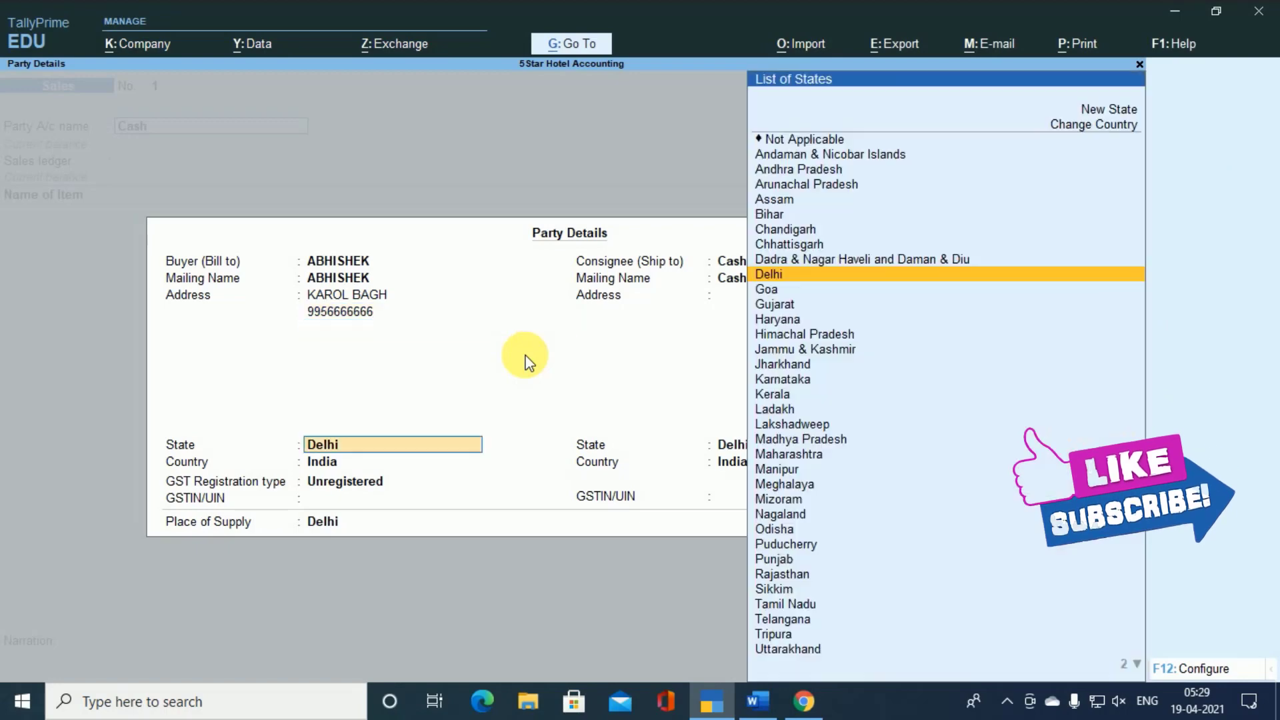
key(Return)
key(Up)
key(Up)
key(Return)
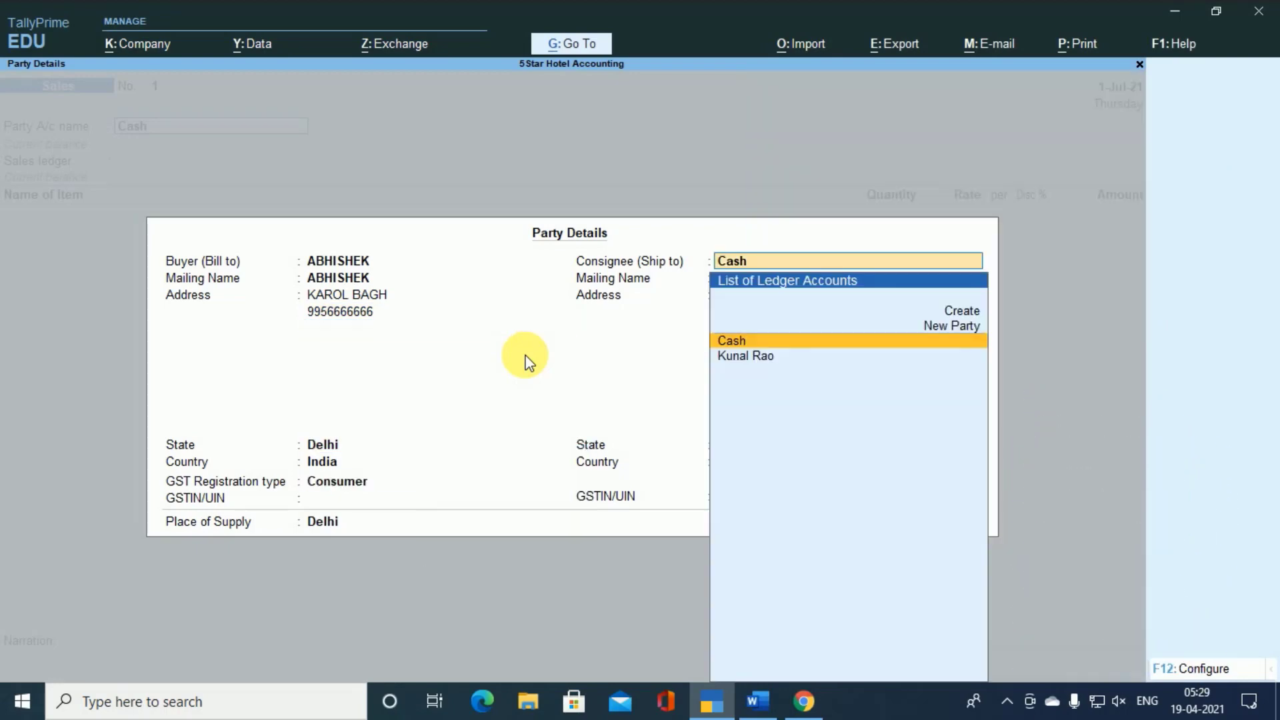
key(Return)
key(Return)
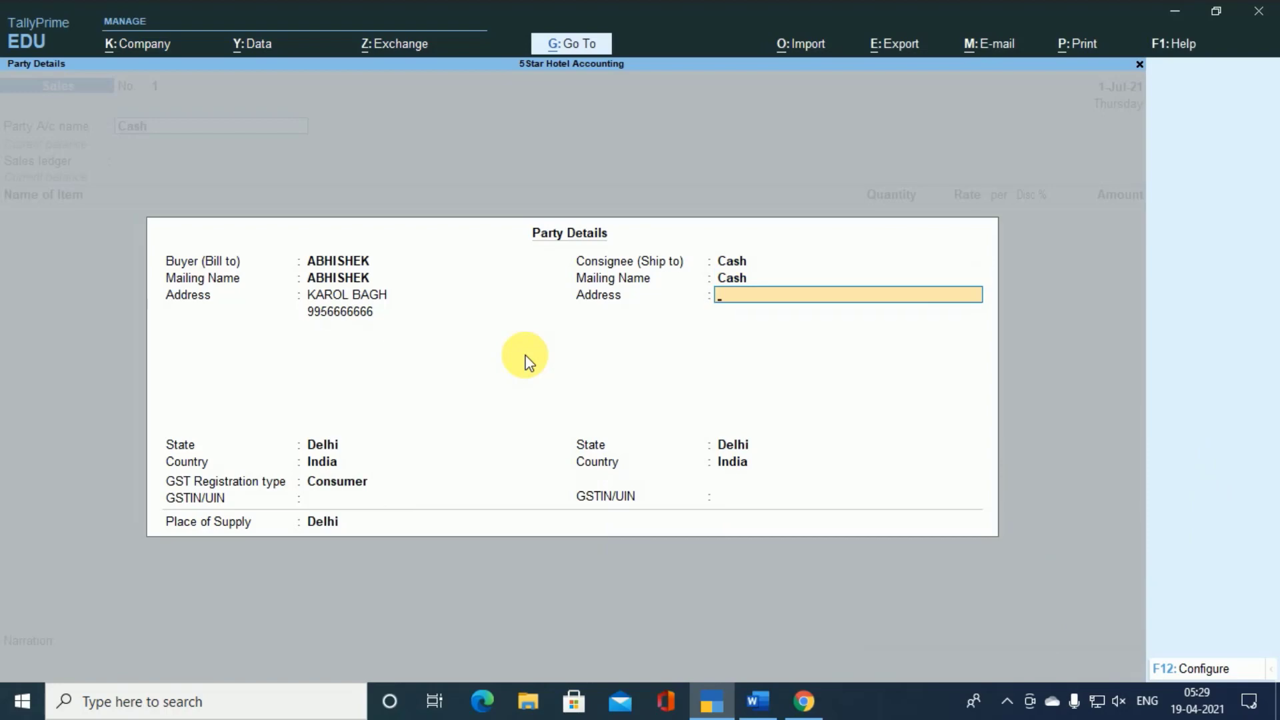
key(ctrl+a)
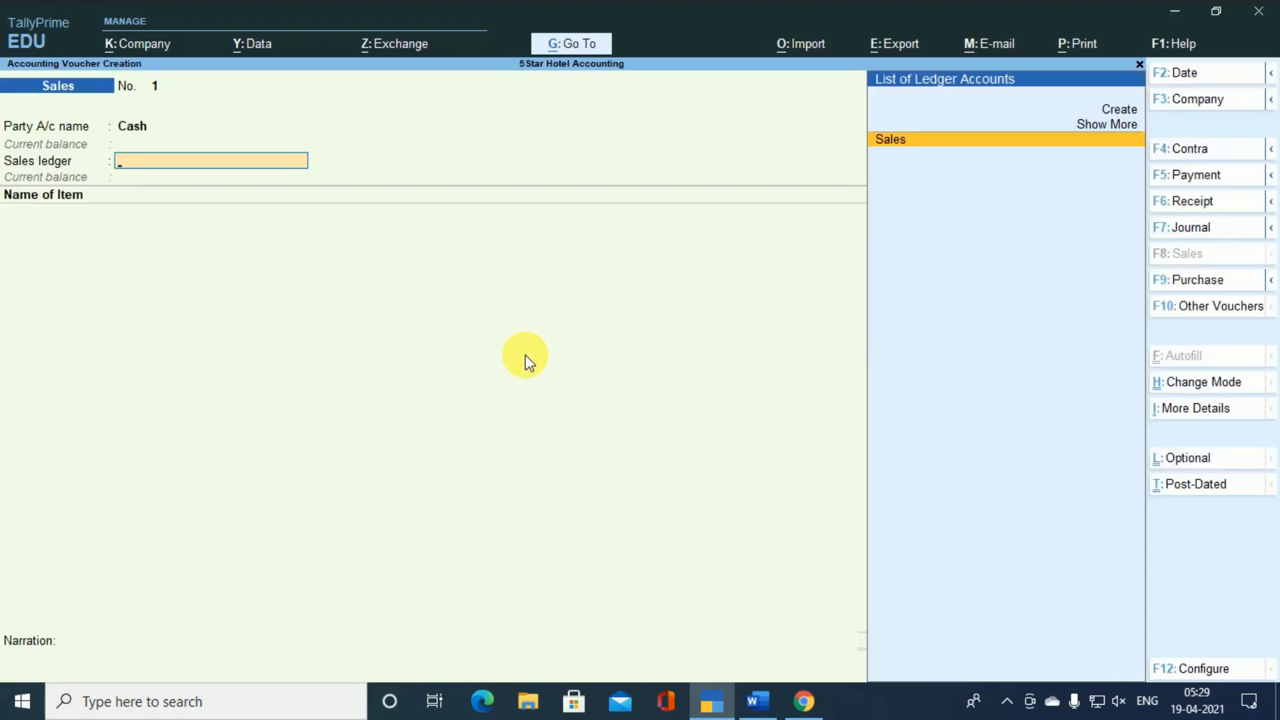
- Select Sales as the sales ledger and LARGE AC ROOM as the item being sold
key(Return)
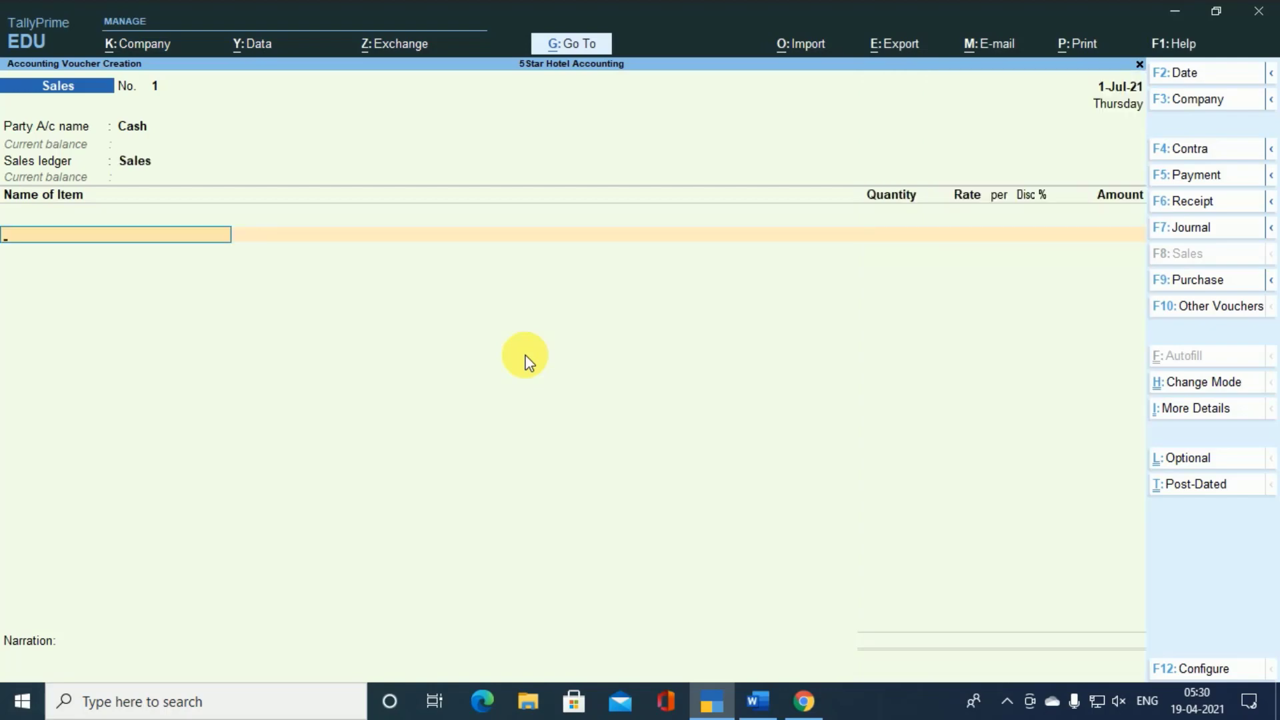
text(L)
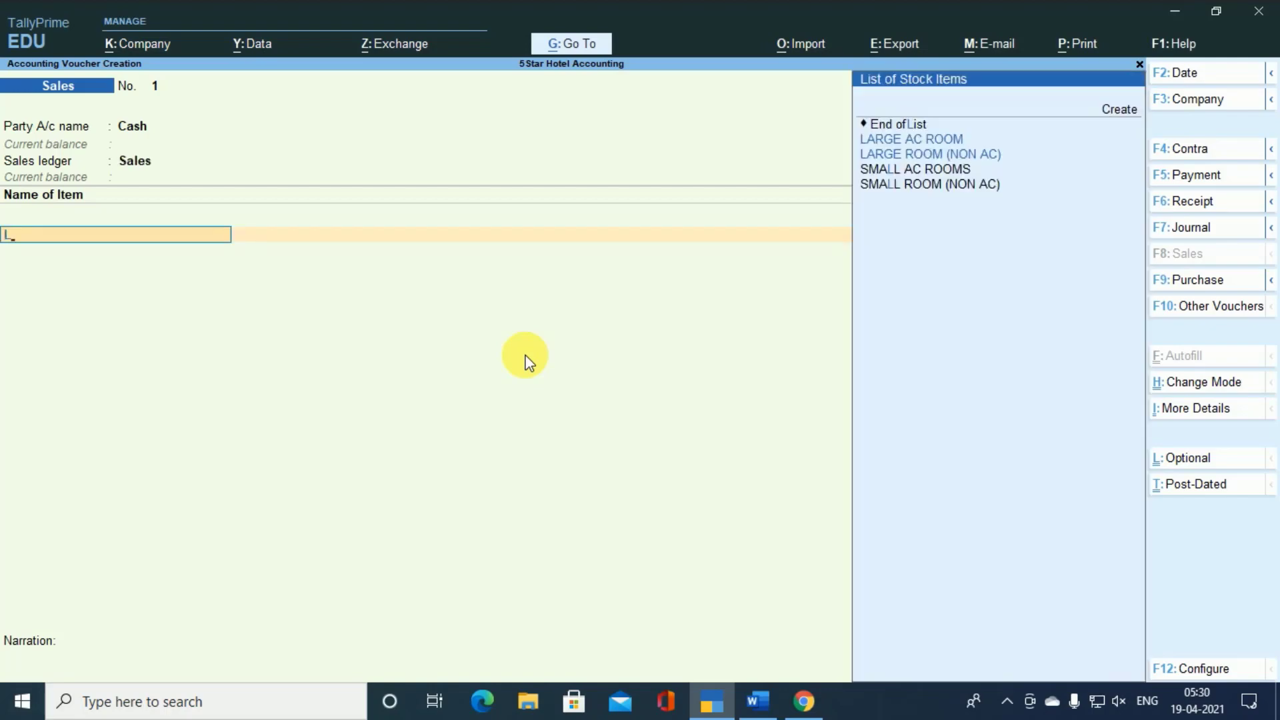
key(Down)
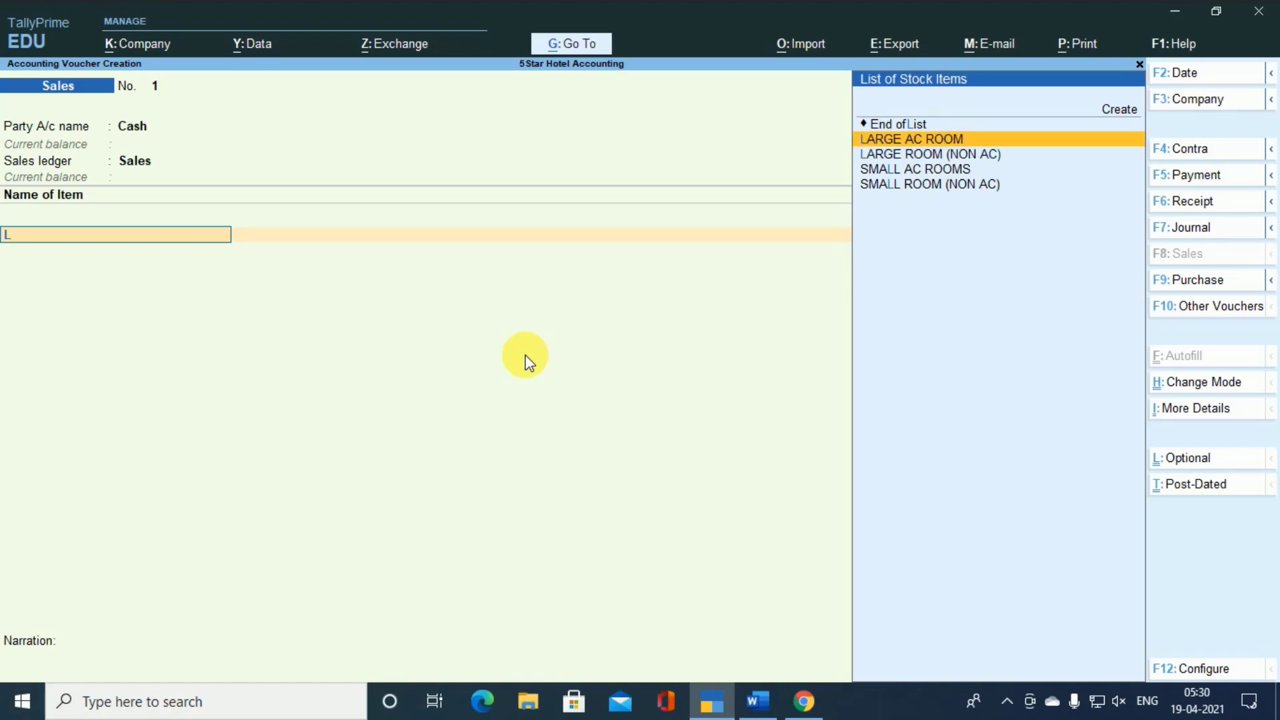
key(Return)
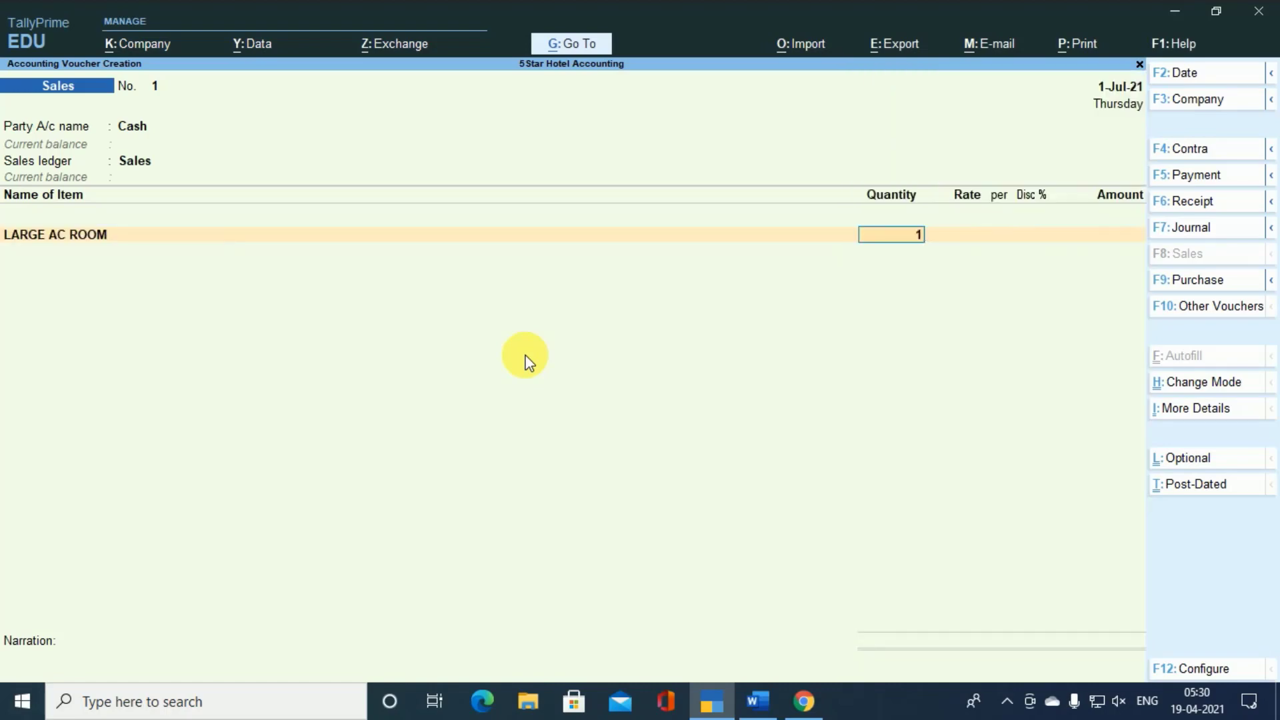
- Set the LARGE AC ROOM line to a quantity of 1 NOS at a rate of 999 per NOS
text(1)
key(Return)
key(Return)
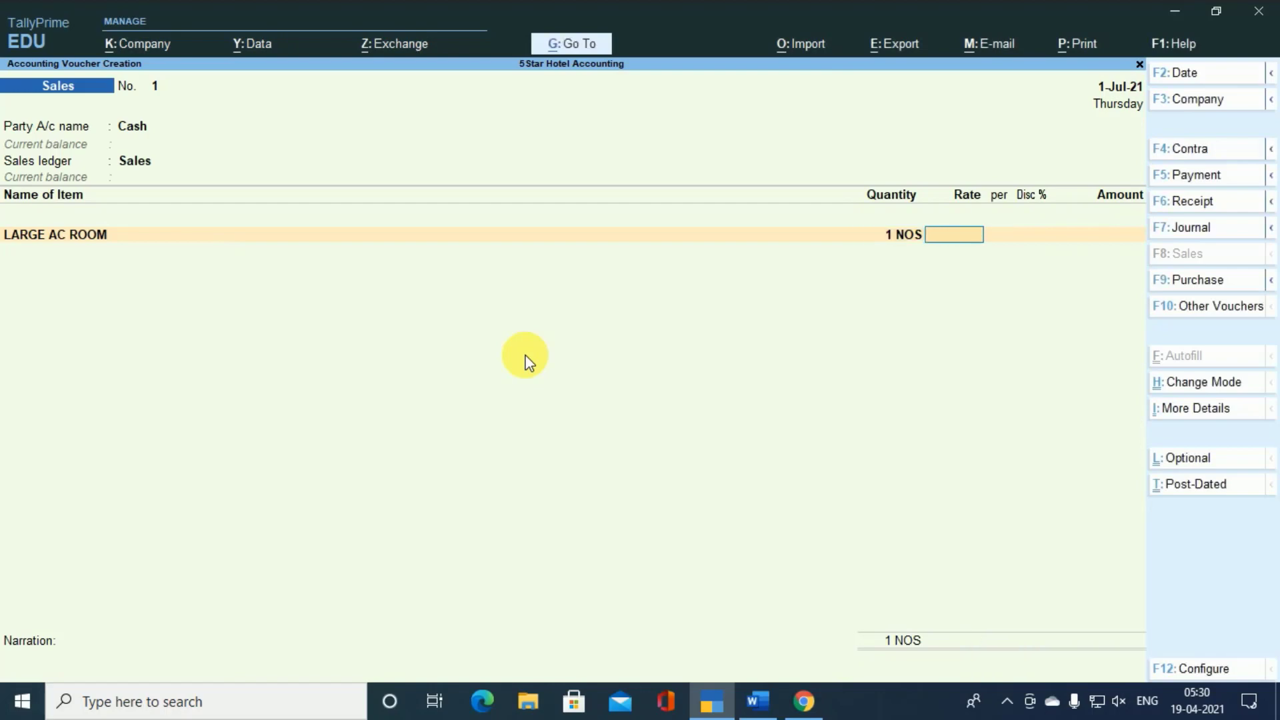
text(999)
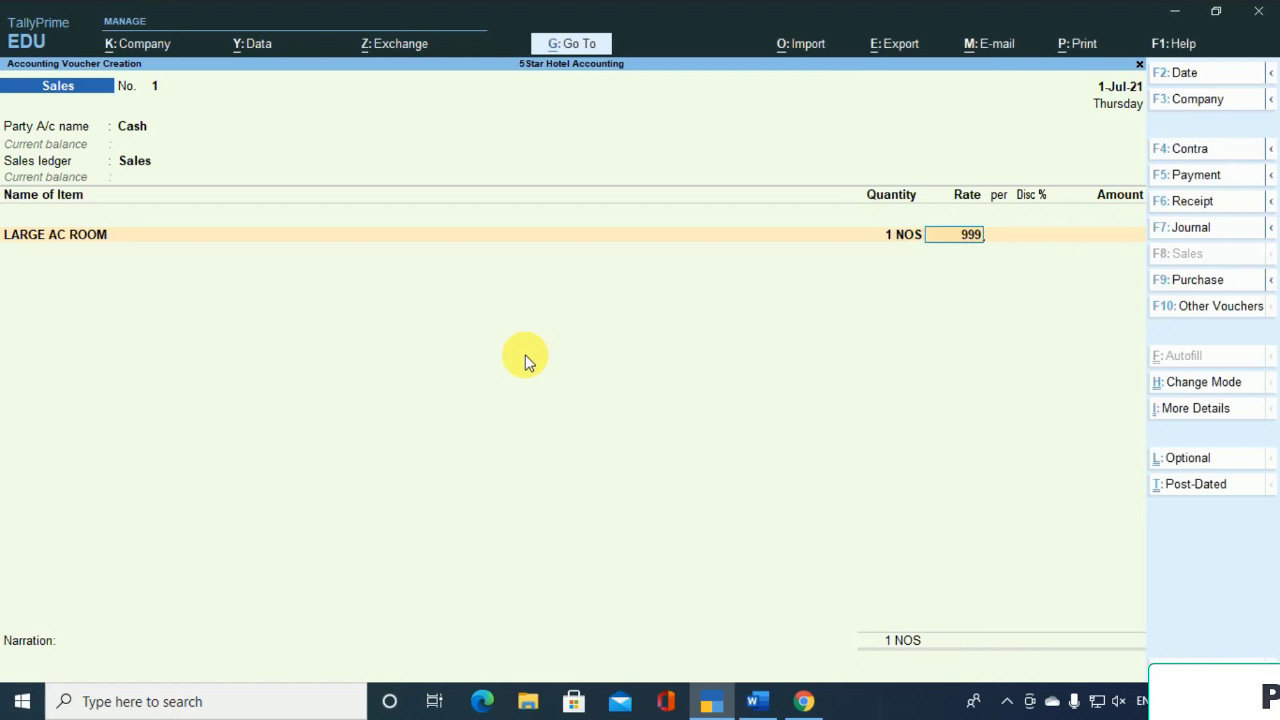
key(Return)
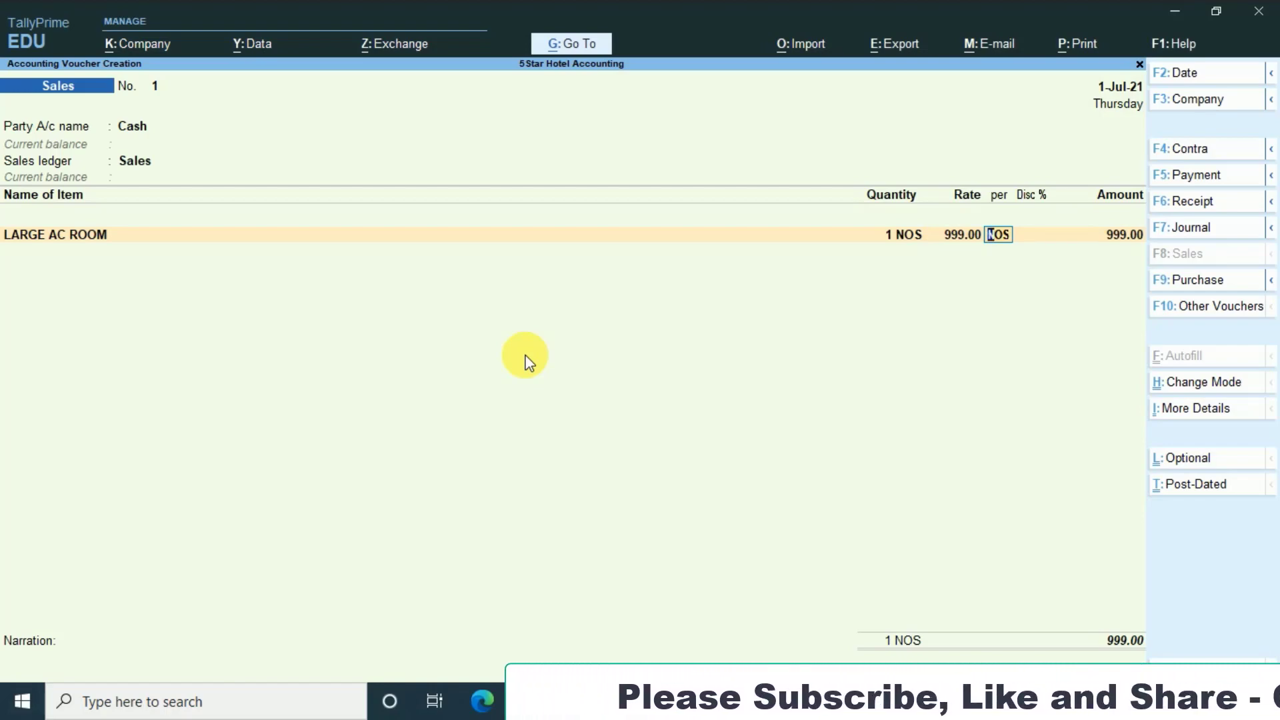
key(Return)
key(Return)
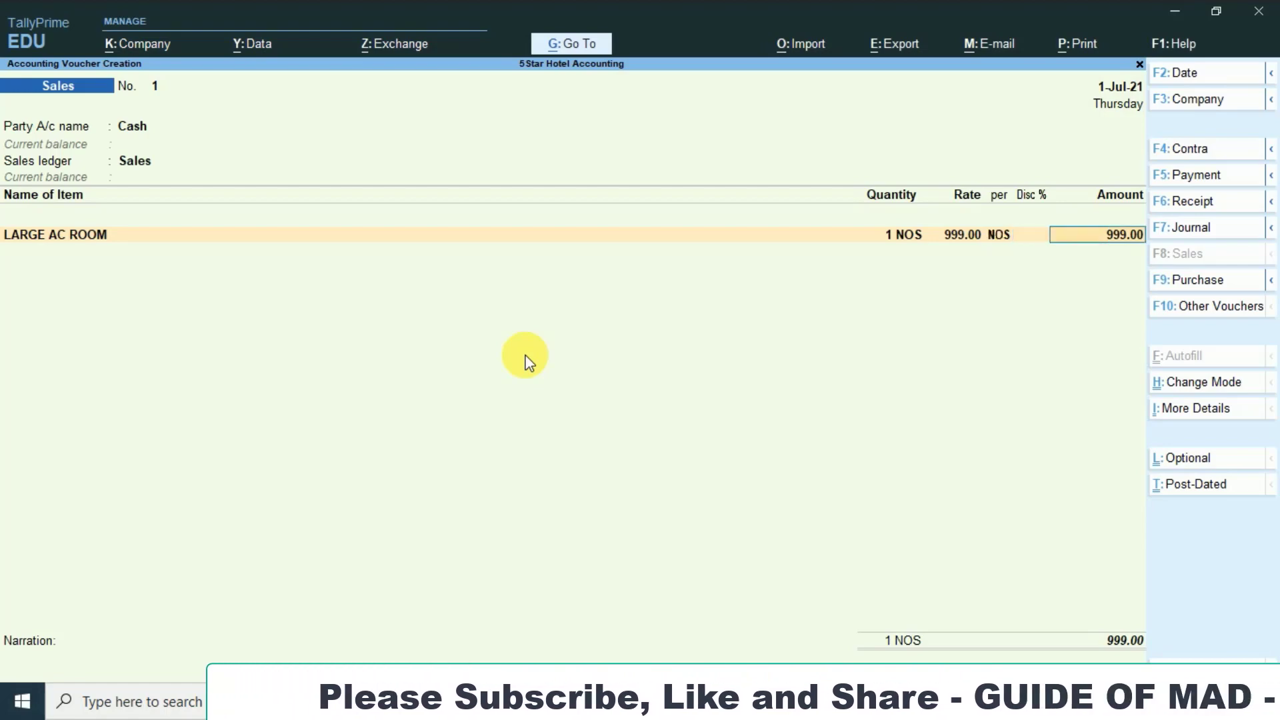
key(Return)
- Try to add the CGST ledger below the LARGE AC ROOM line
key(Return)
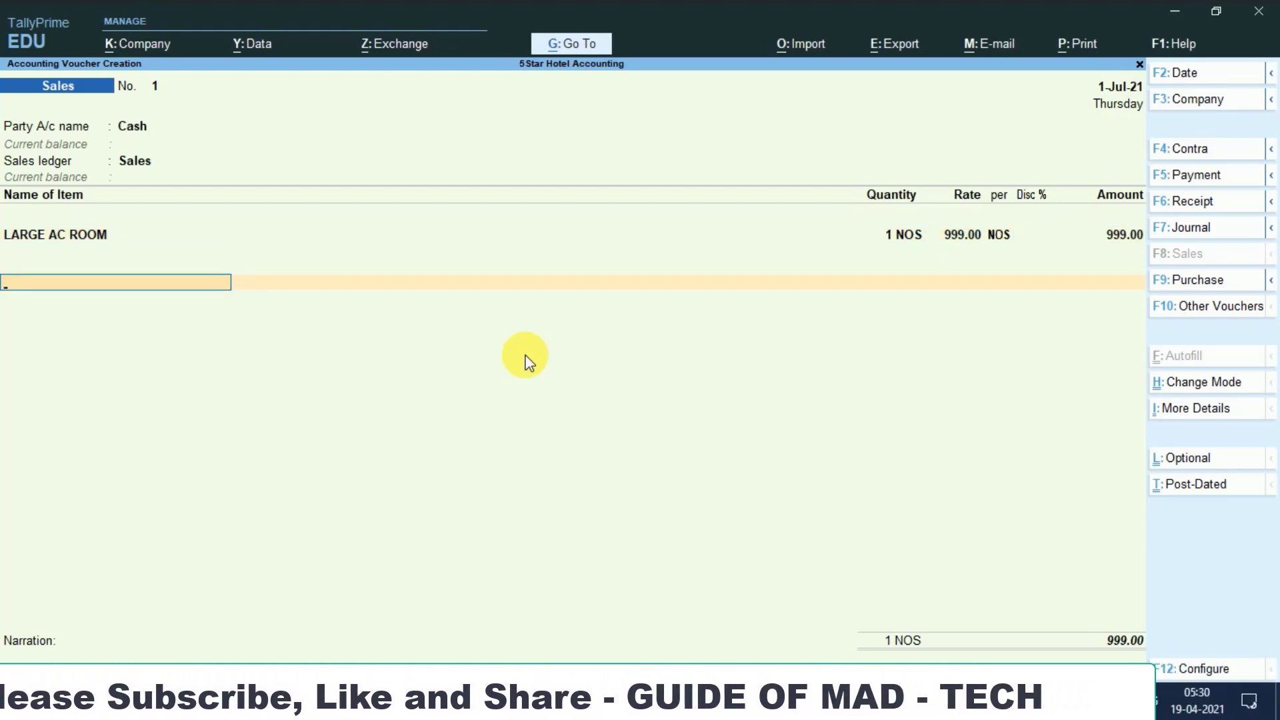
text(C)
key(Down)
key(Down)
key(Return)
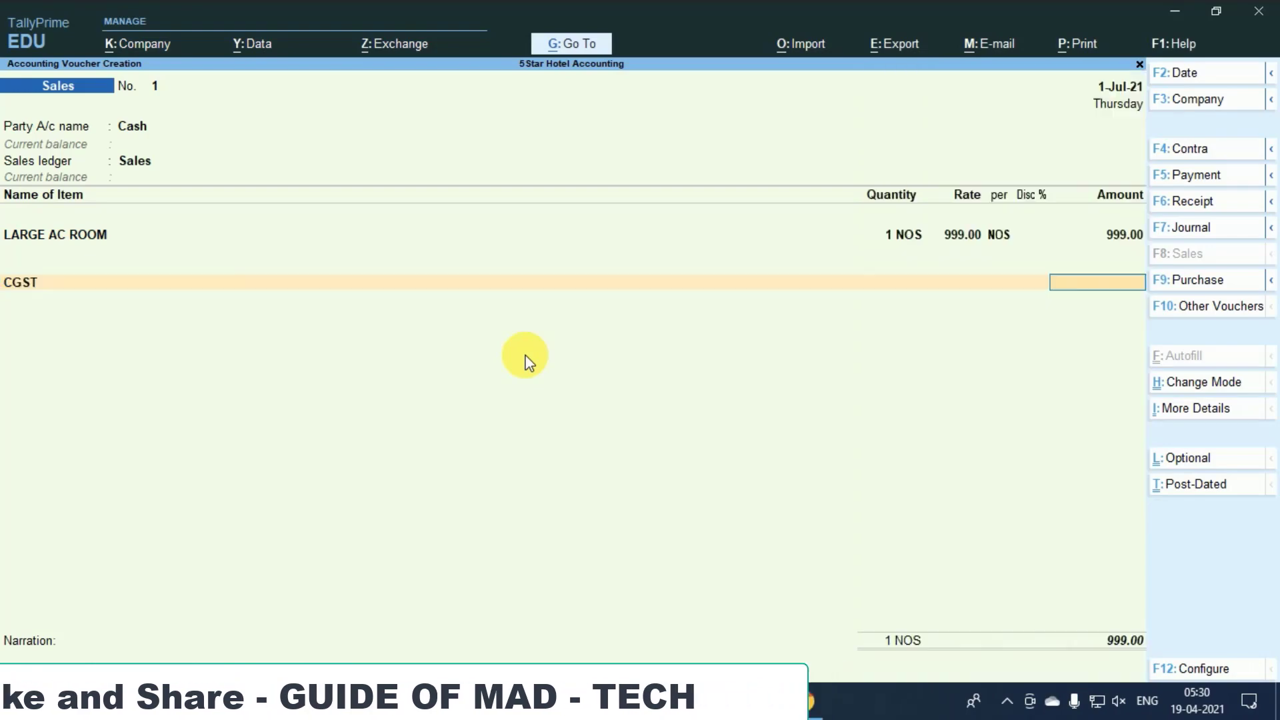
- Replace the CGST line with End of List, and save the sales voucher with a blank narration
key(BackSpace)
key(Up)
key(Up)
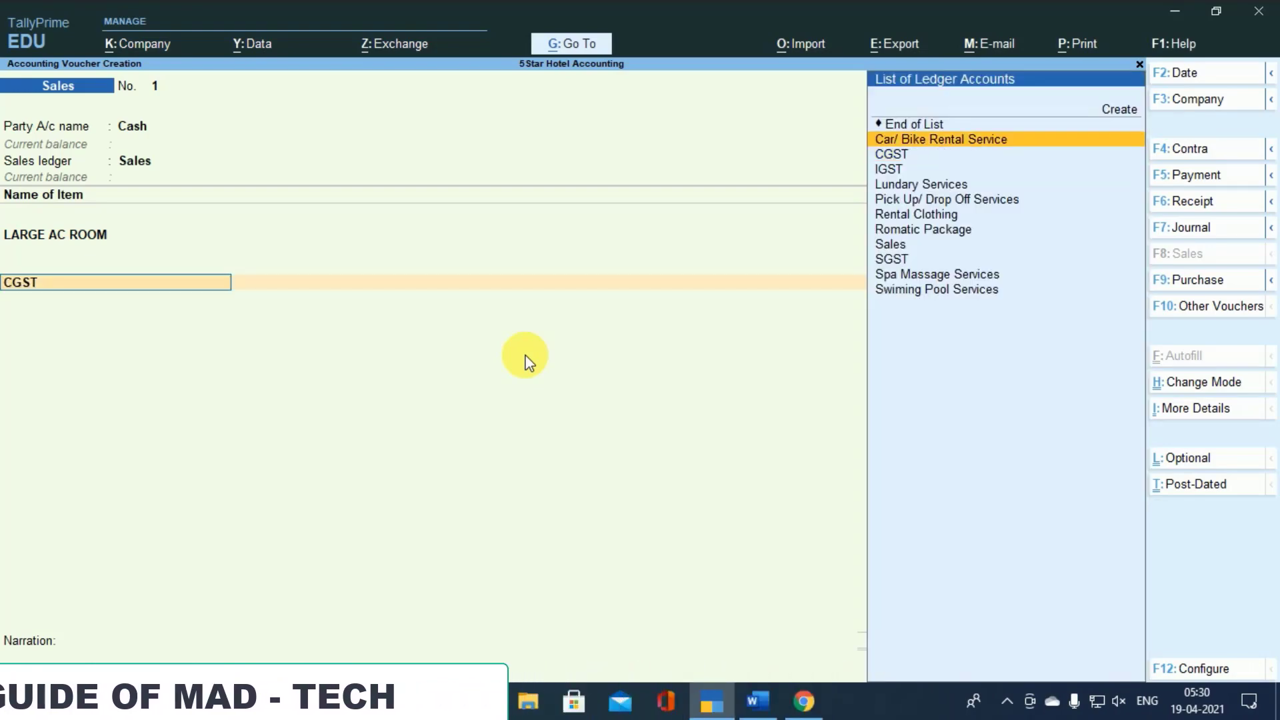
key(Return)
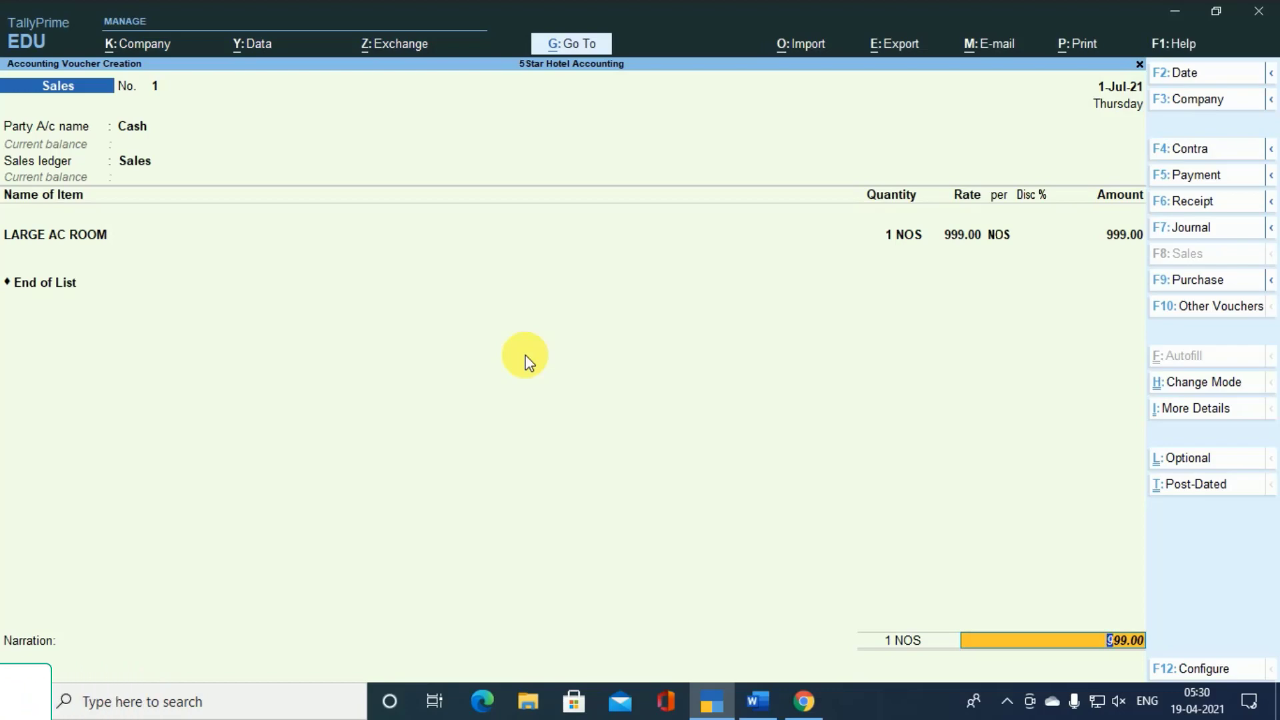
key(Return)
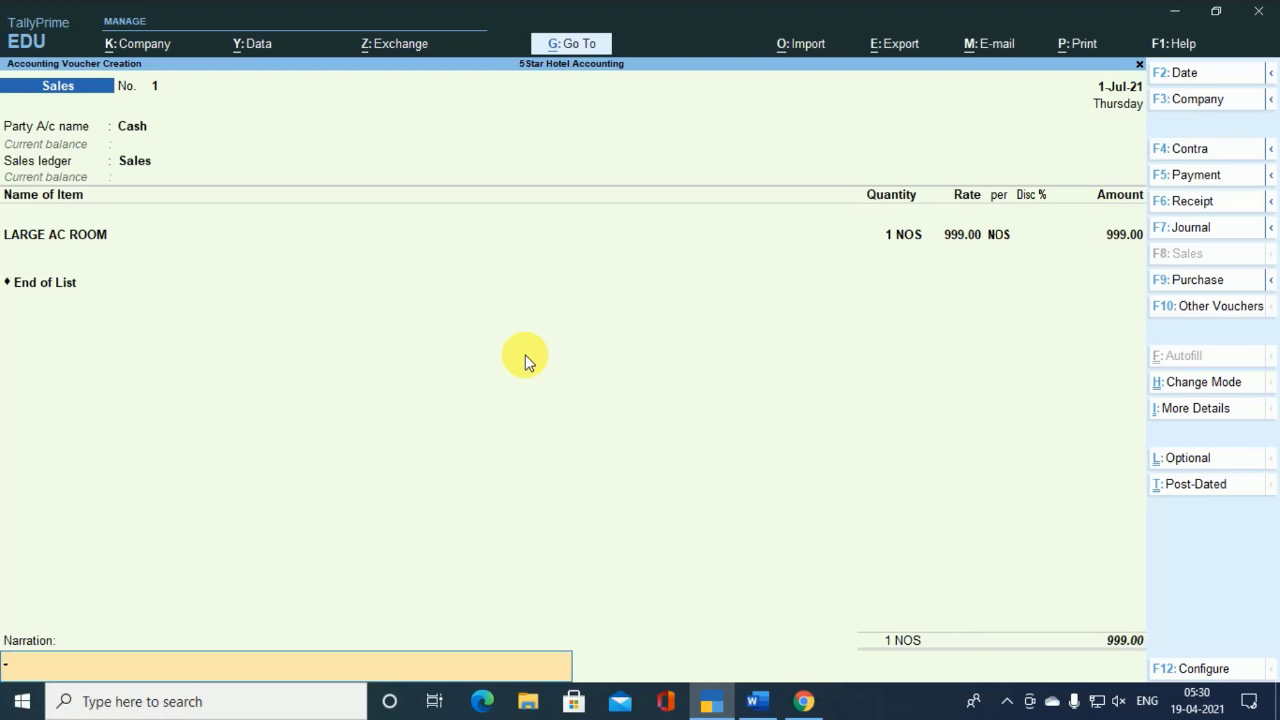
key(Return)
key(Return)
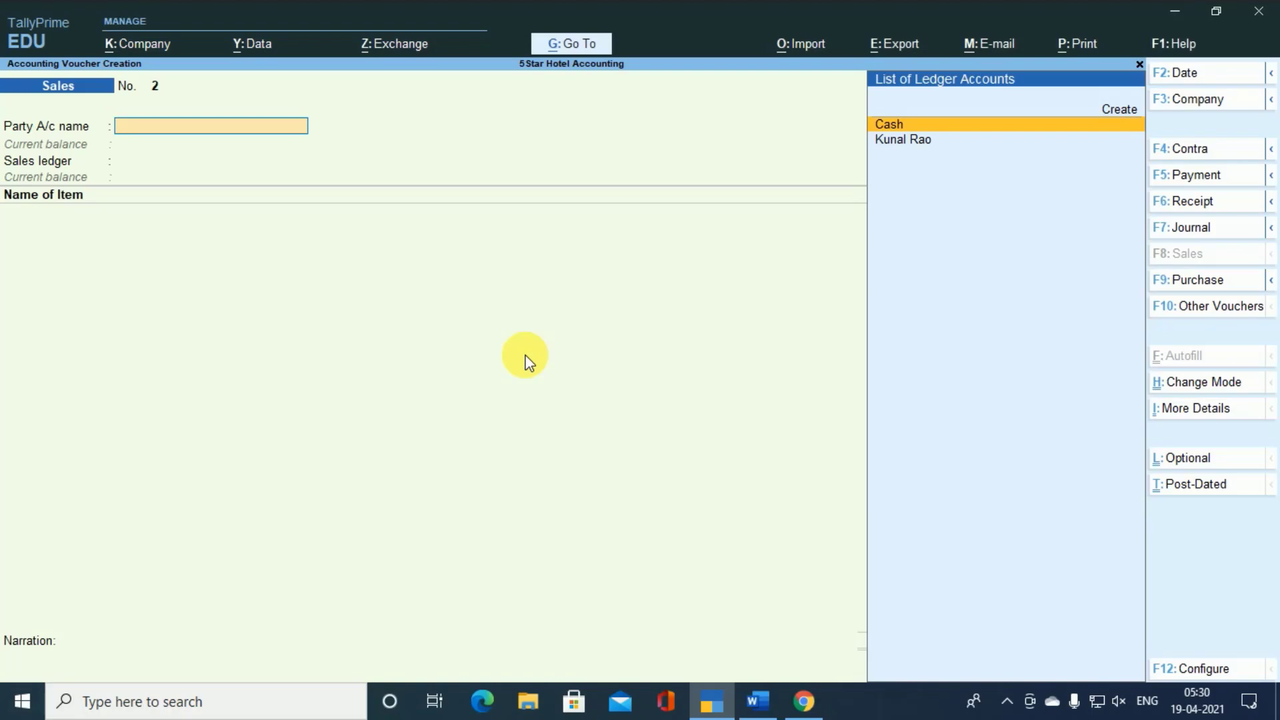
- Choose Cash as the party account of sales voucher No. 2 and accept its blank dispatch details
key(Return)
key(ctrl)
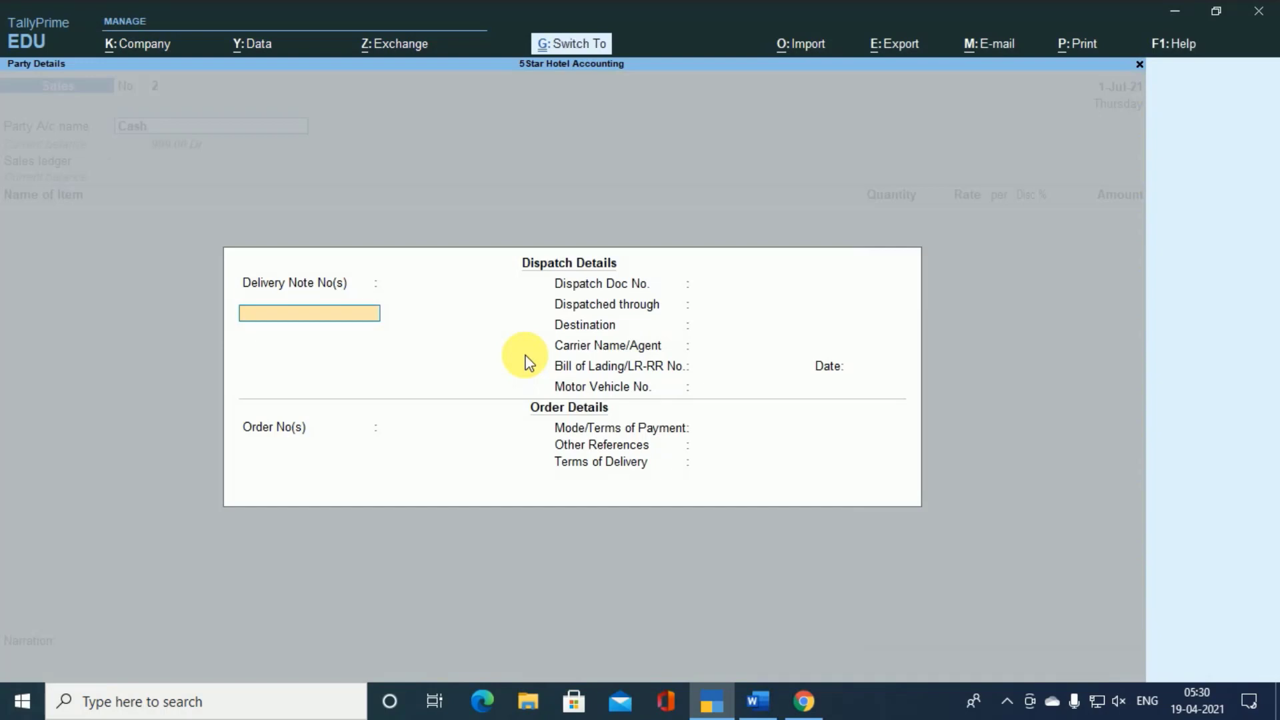
key(ctrl+a)
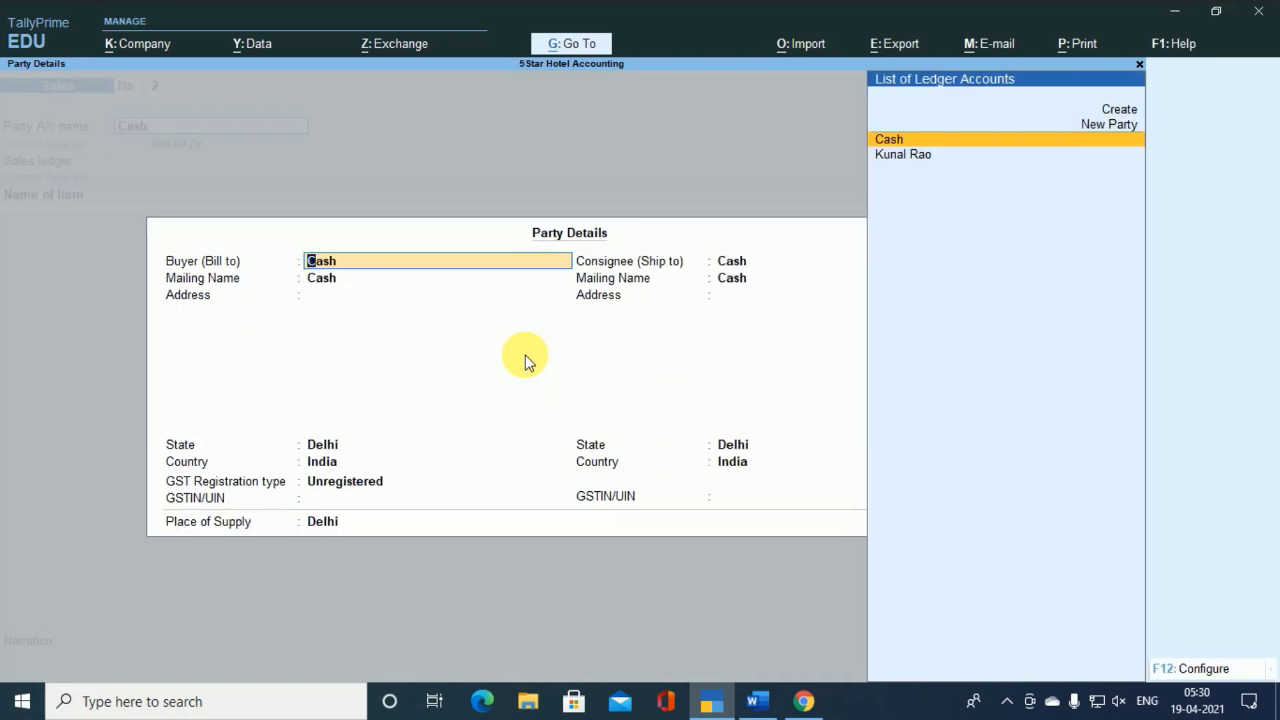
- Enter the guest's name as the buyer in the party details and accept the matching mailing name
text(RAVI)
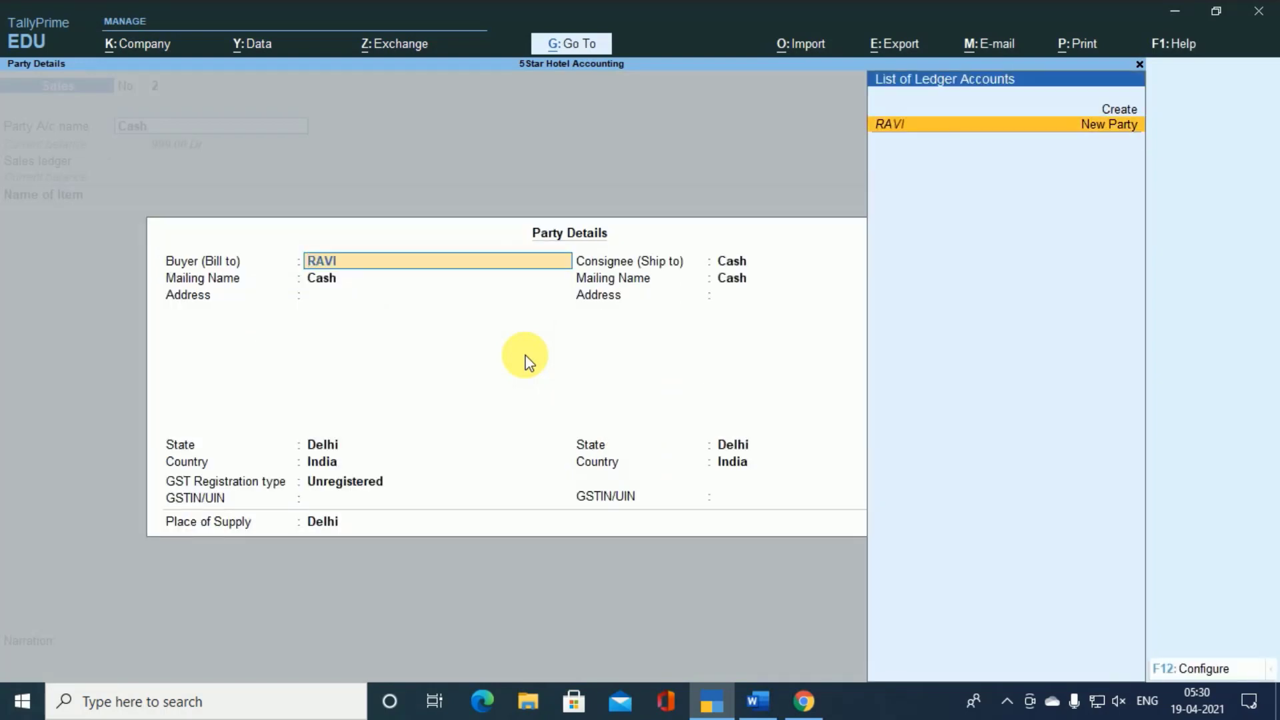
key(Return)
- Set the buyer's GST registration type to Consumer and accept the party details with Delhi as the state
key(Return)
key(Return)
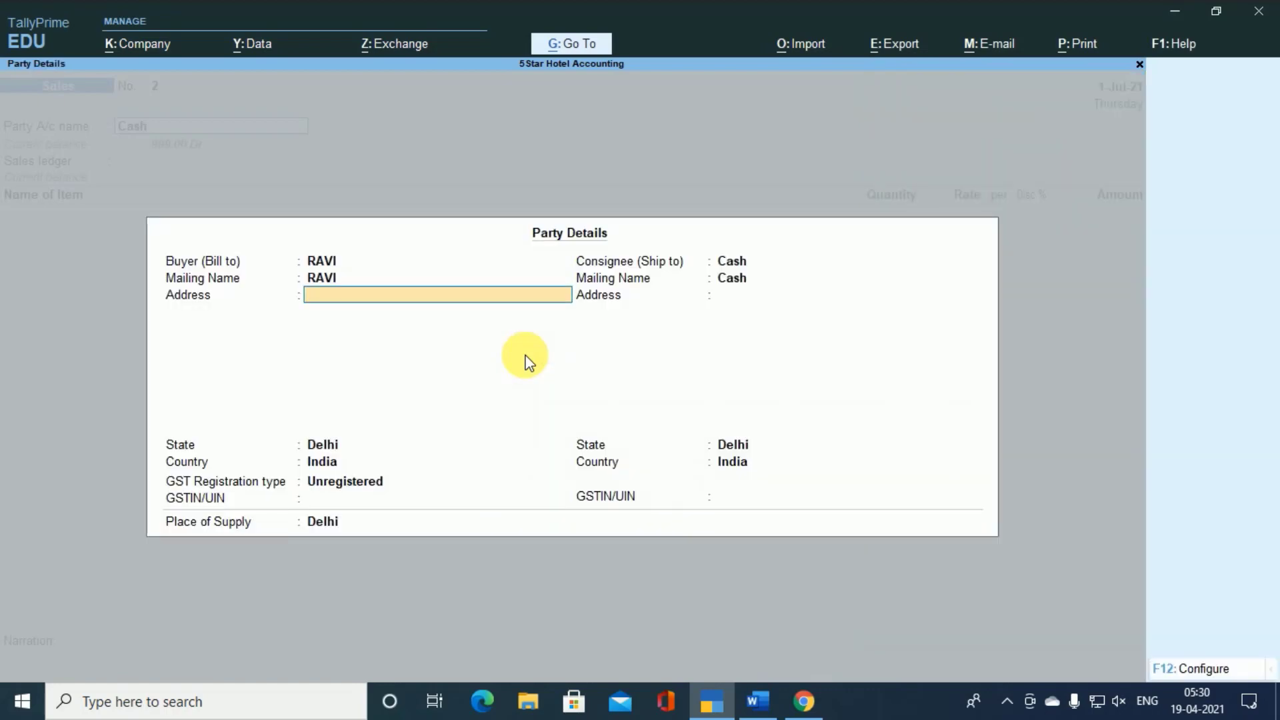
key(Return)
key(Return)
key(Up)
key(Up)
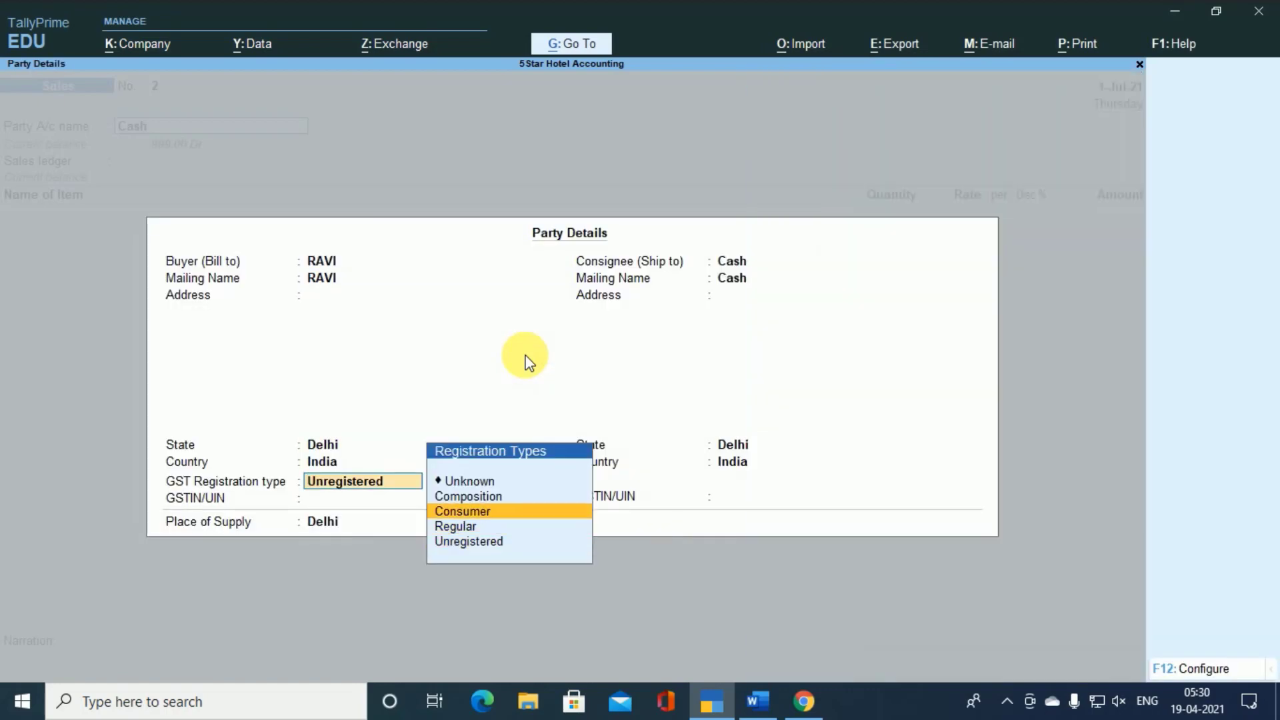
key(Return)
key(Return)
key(Return)
key(Return)
key(Return)
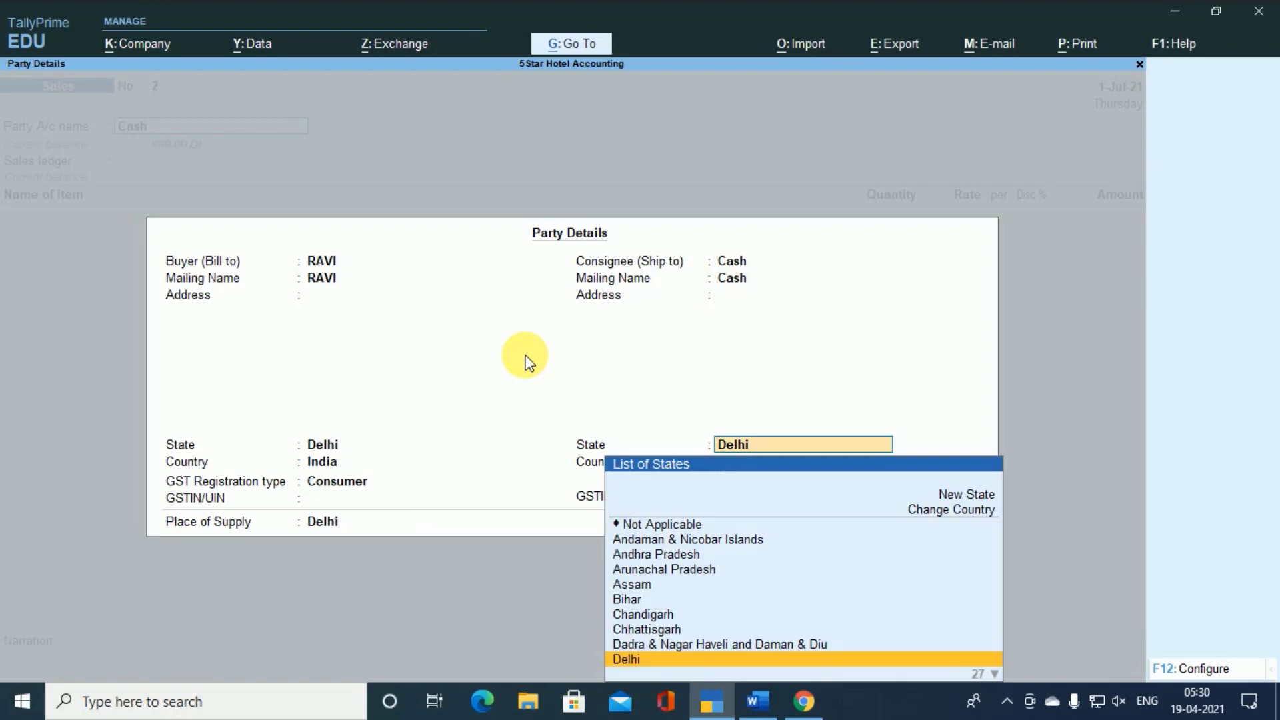
key(Return)
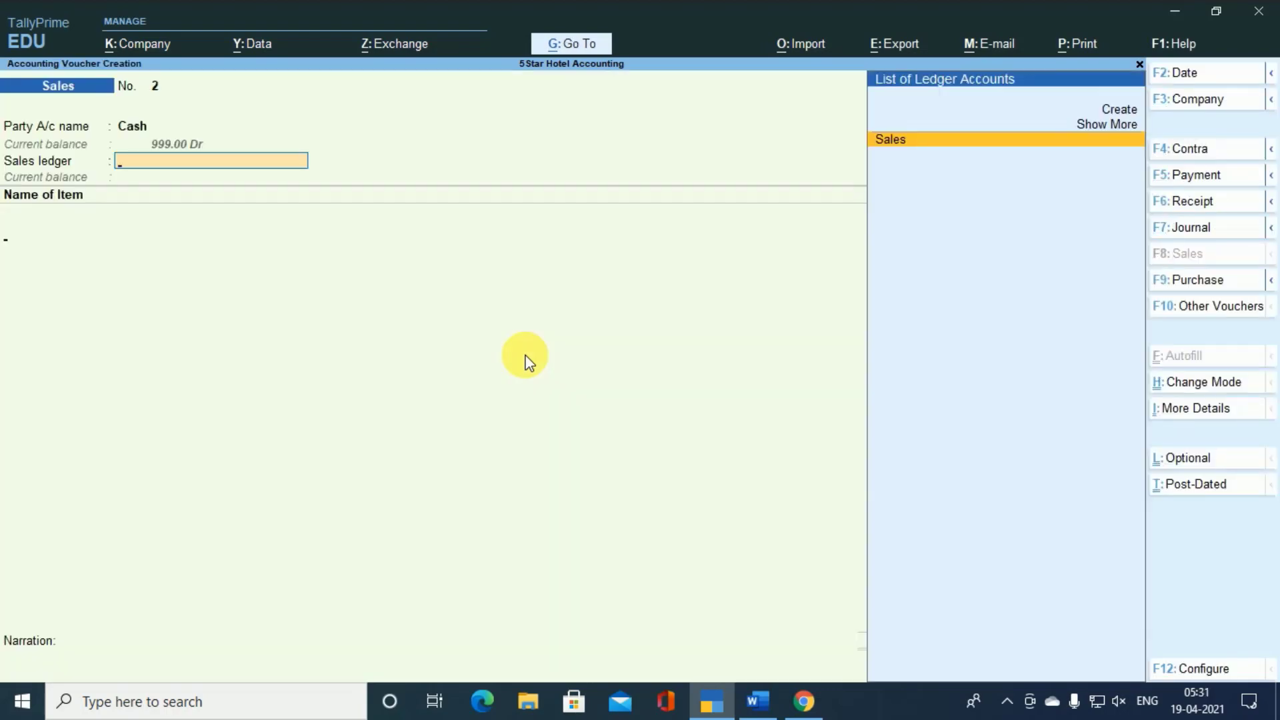
- Choose Sales as the sales ledger and add SMALL AC ROOMS as the voucher's item
key(Return)
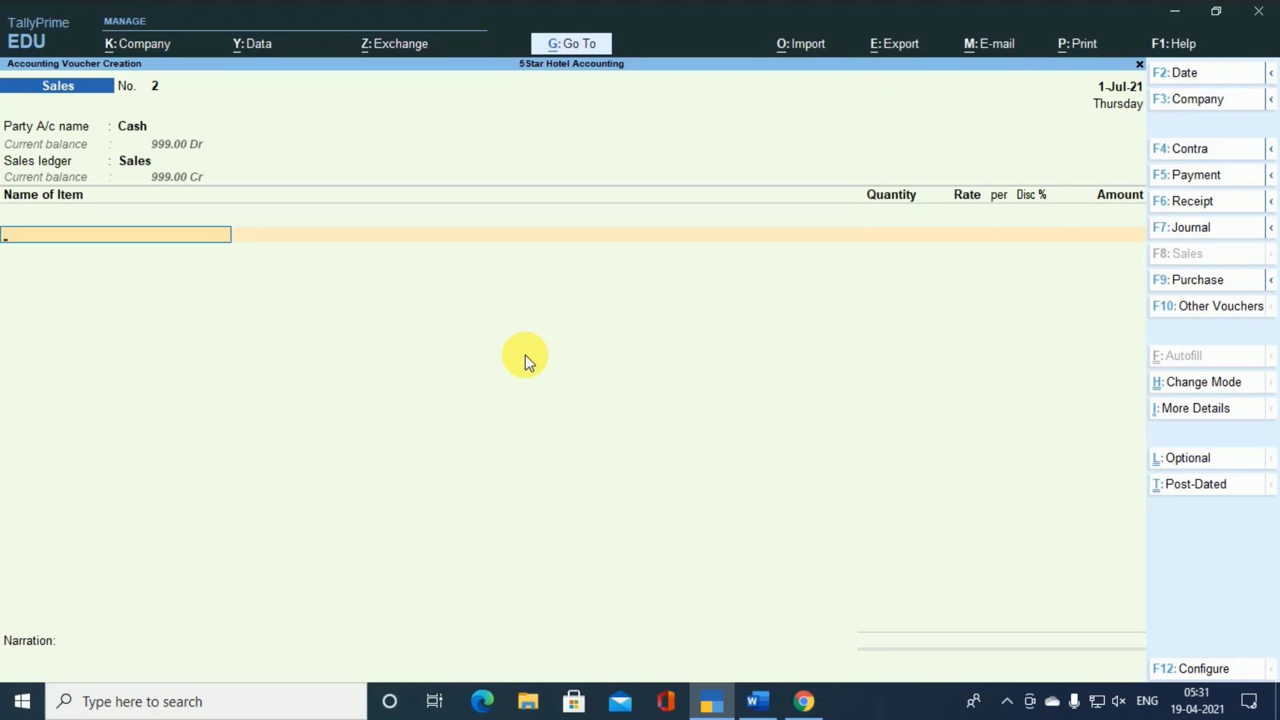
key(Return)
key(Down)
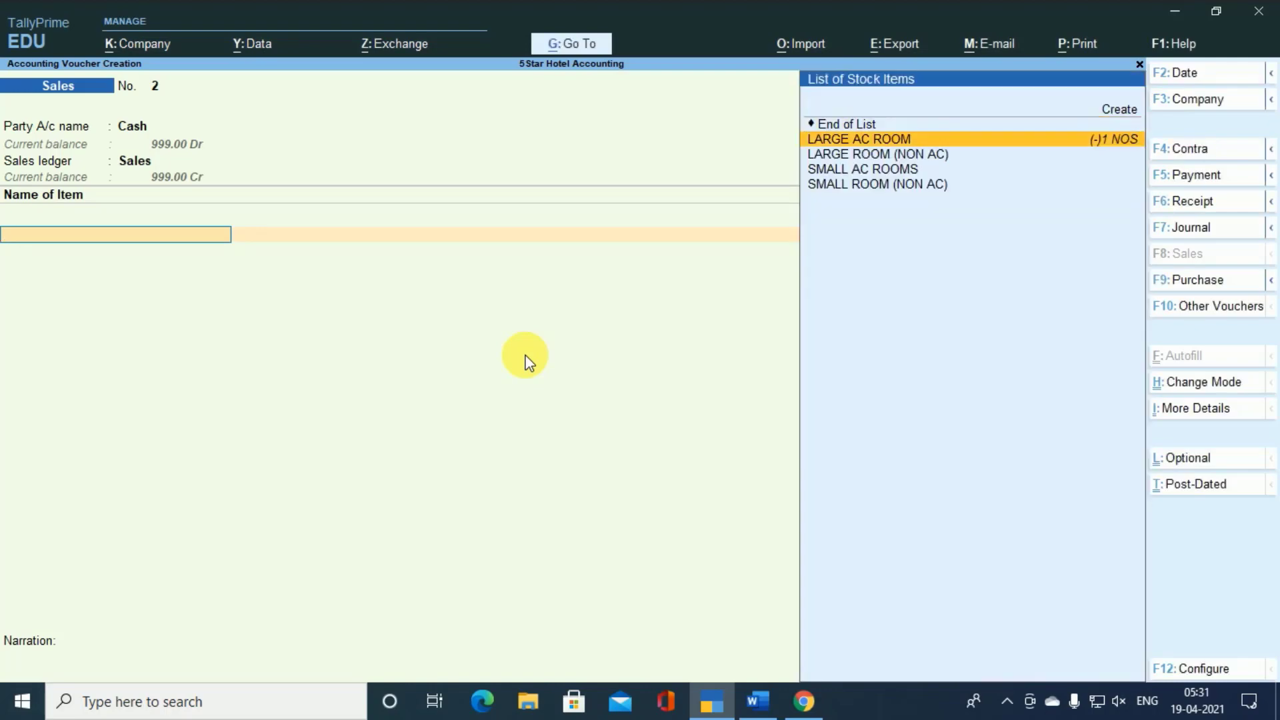
key(Down)
key(Down)
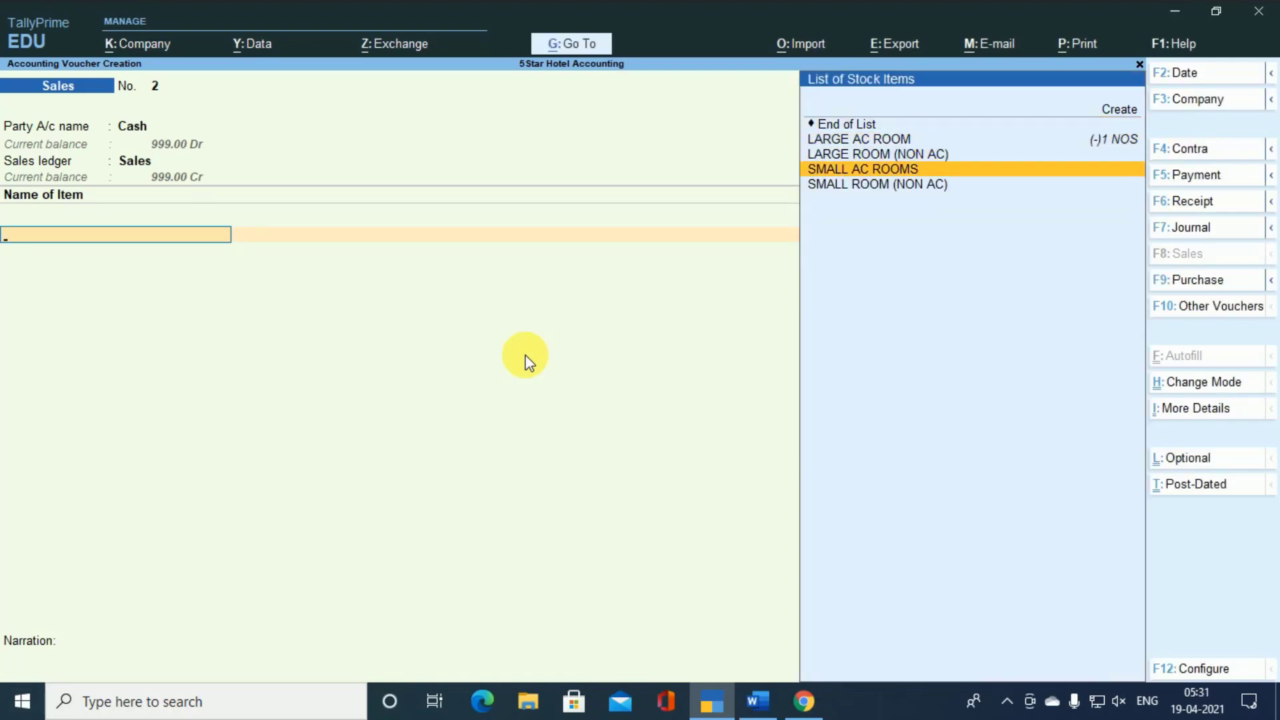
key(Return)
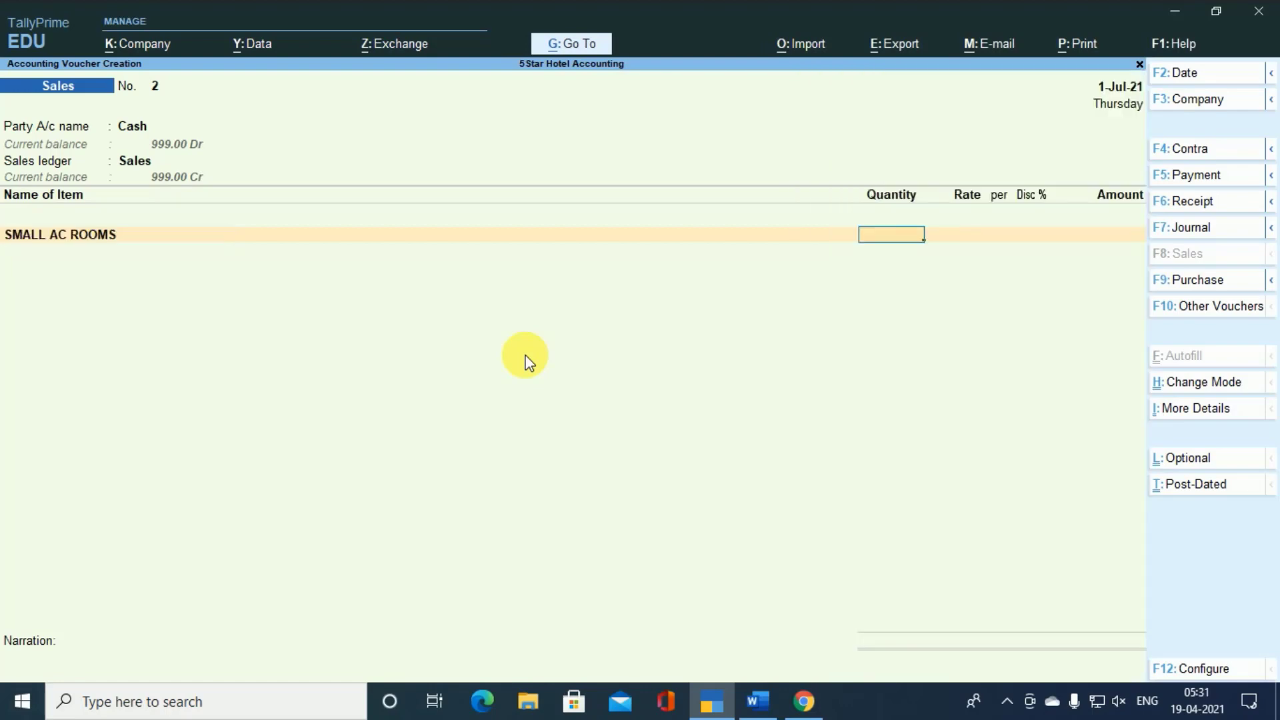
- Enable additional descriptions for stock items in the voucher configuration and accept it
key(BackSpace)
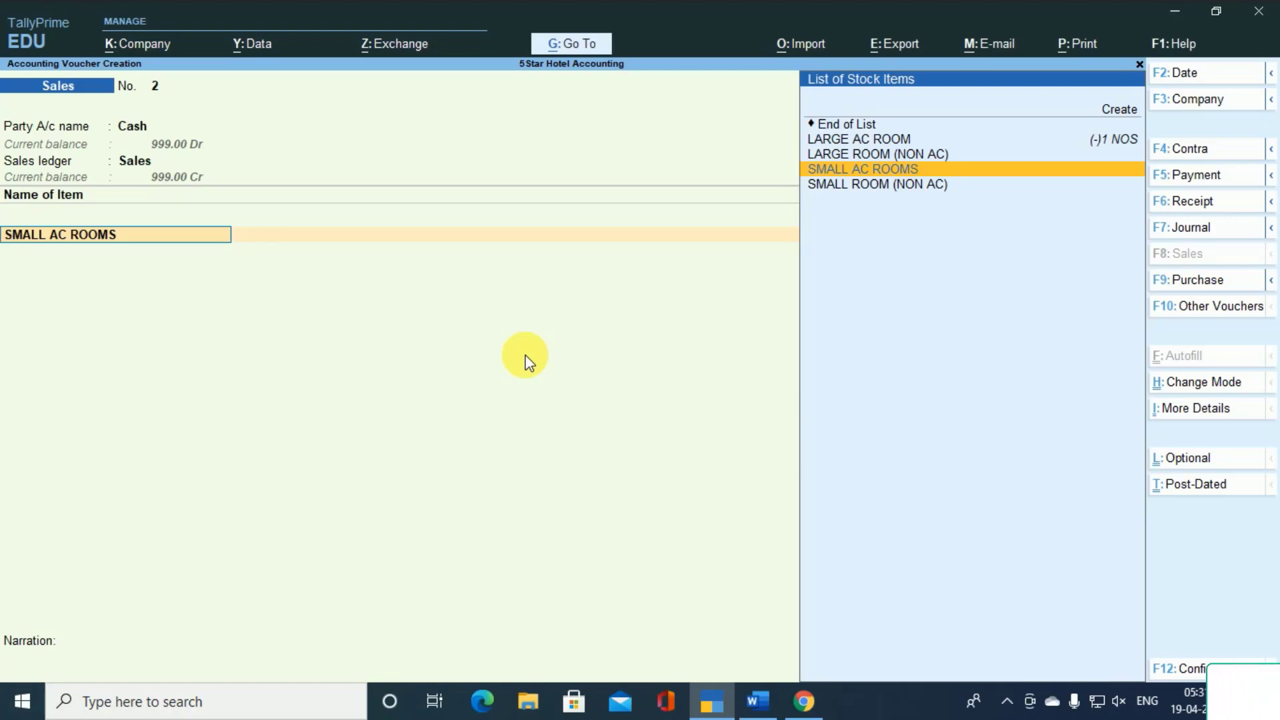
key(F12)
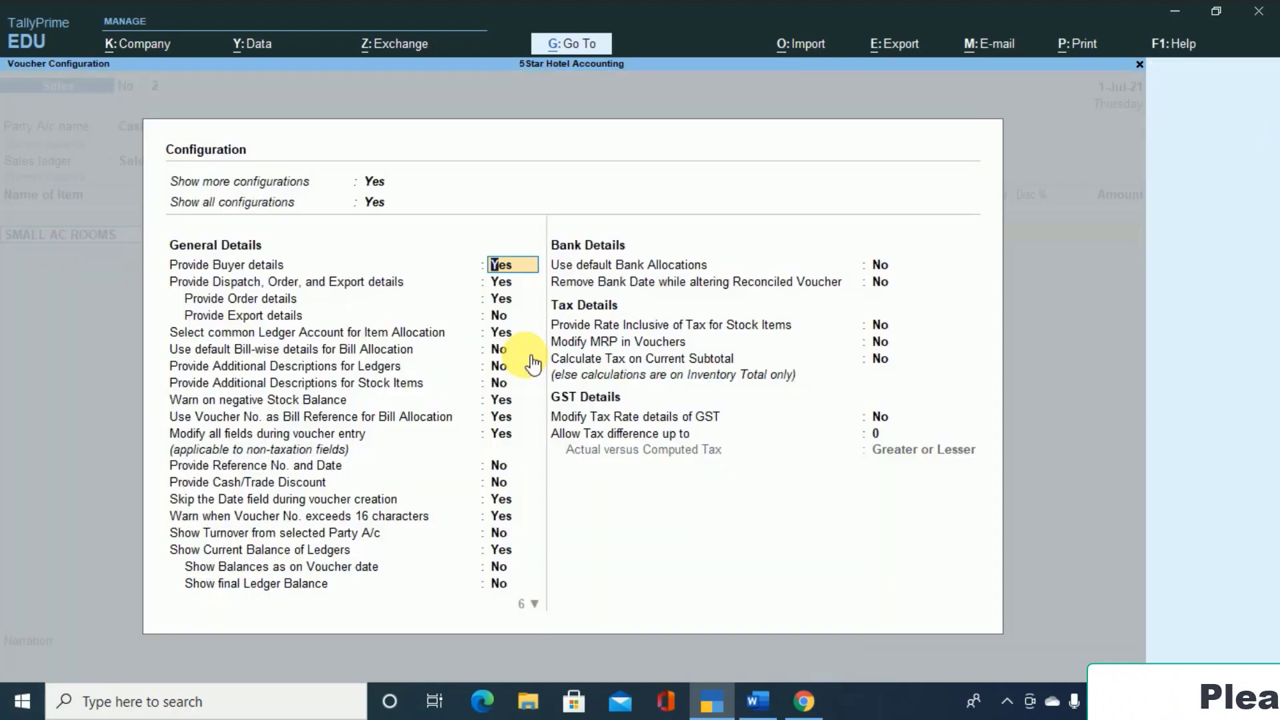
key(Down)
key(Down)
key(Down)
key(Down)
key(Down)
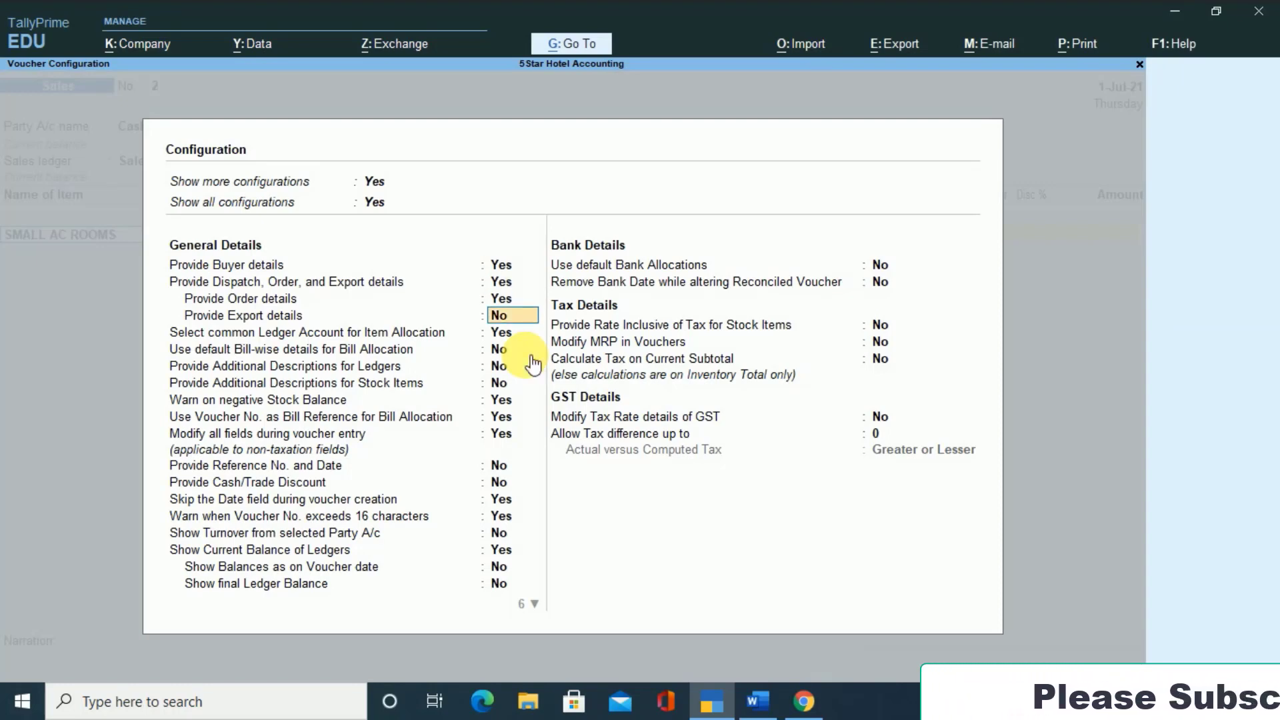
key(Down)
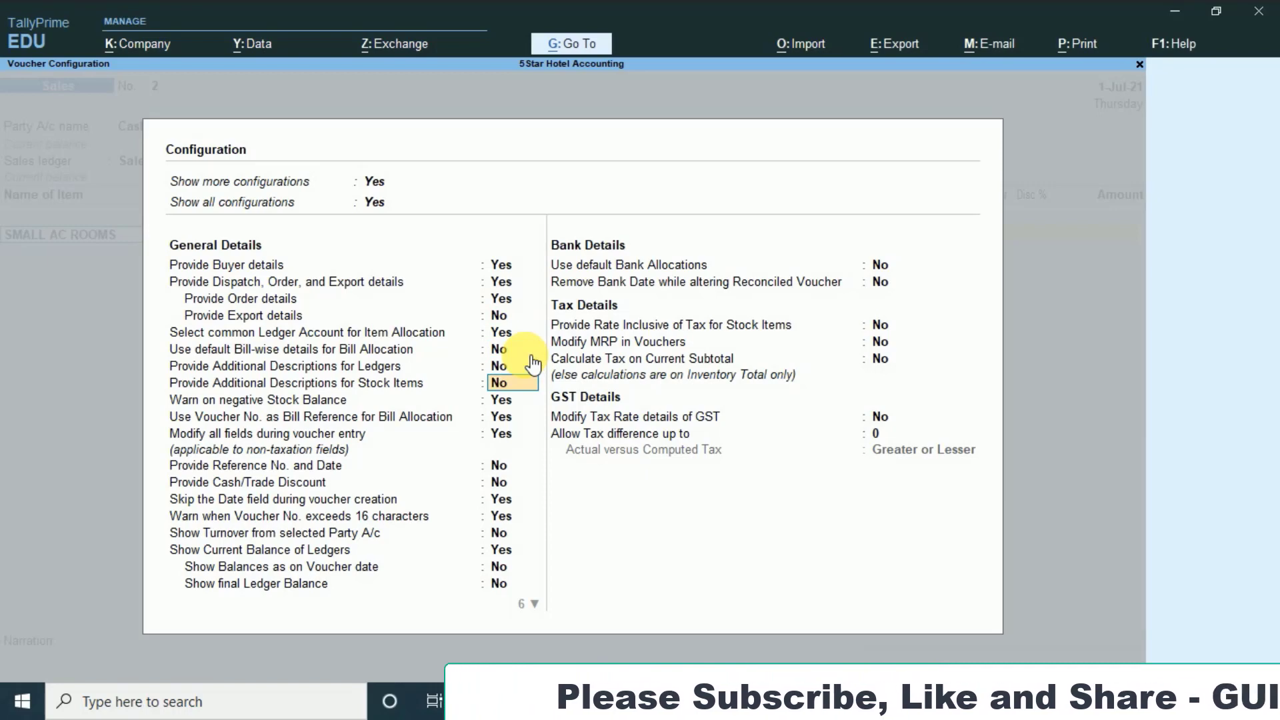
key(Down)
key(y)
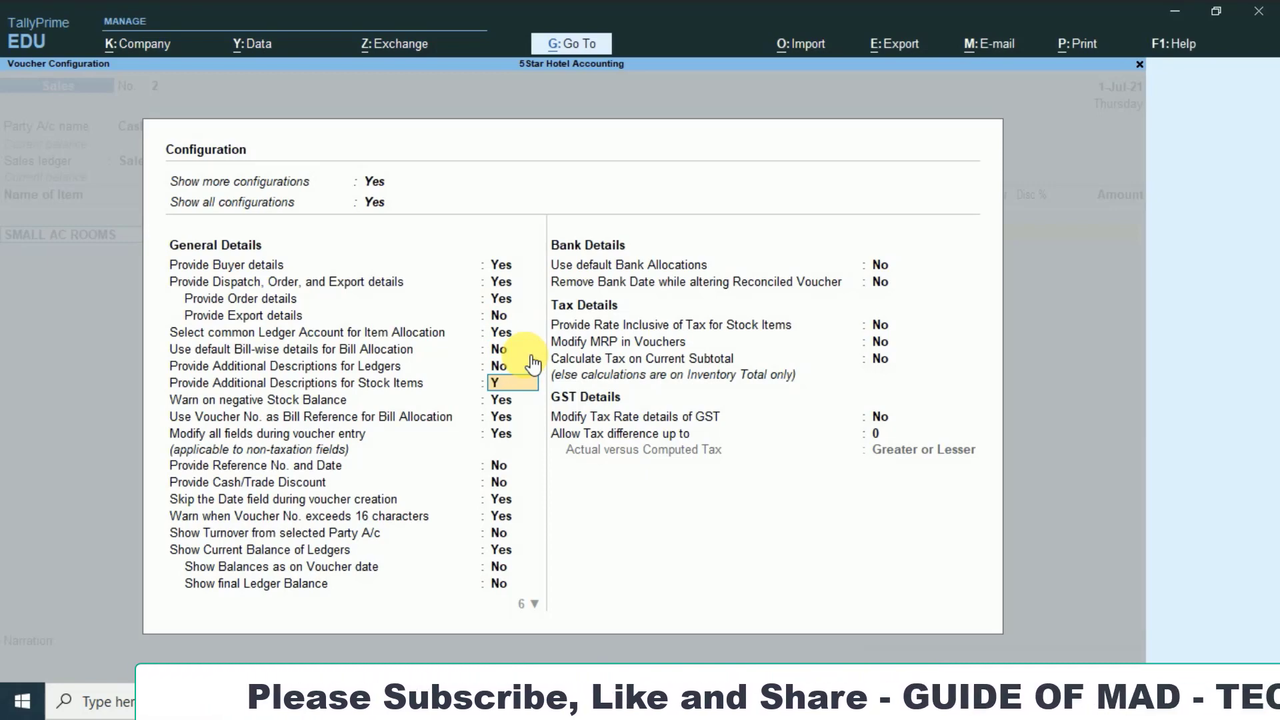
key(ctrl+a)
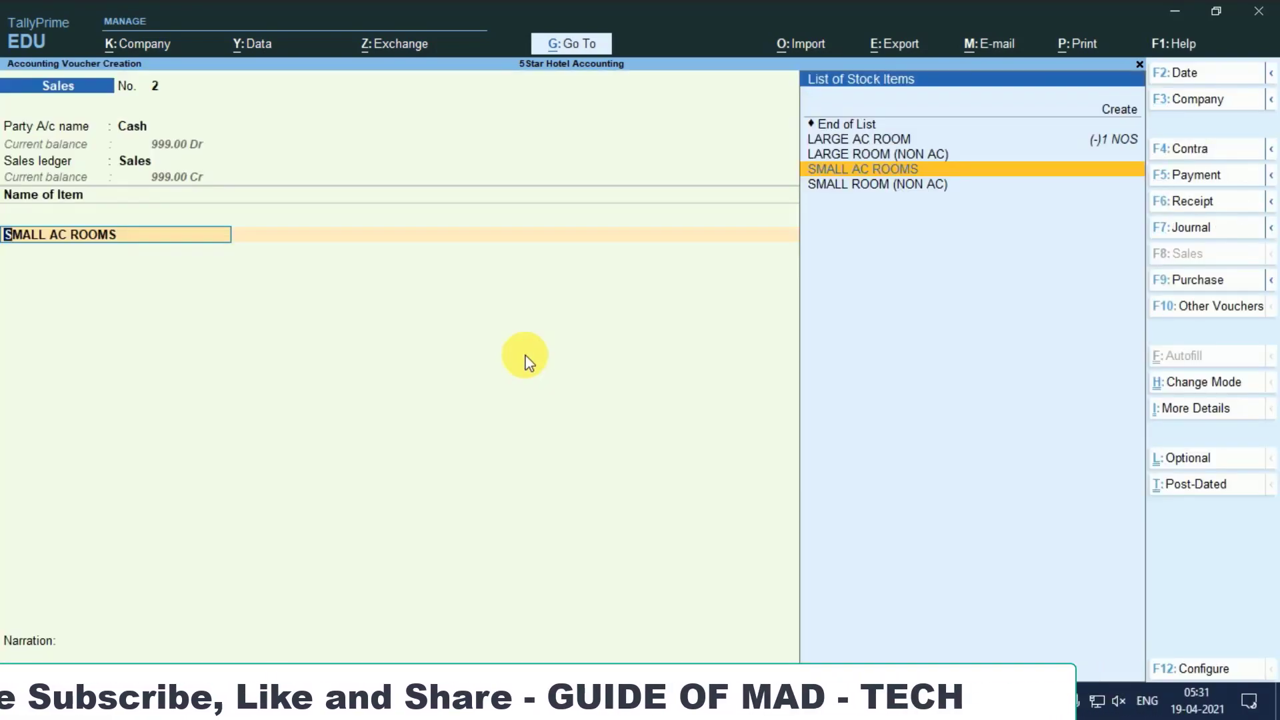
- Add the description ROOM NO 123 to the SMALL AC ROOMS item
key(Return)
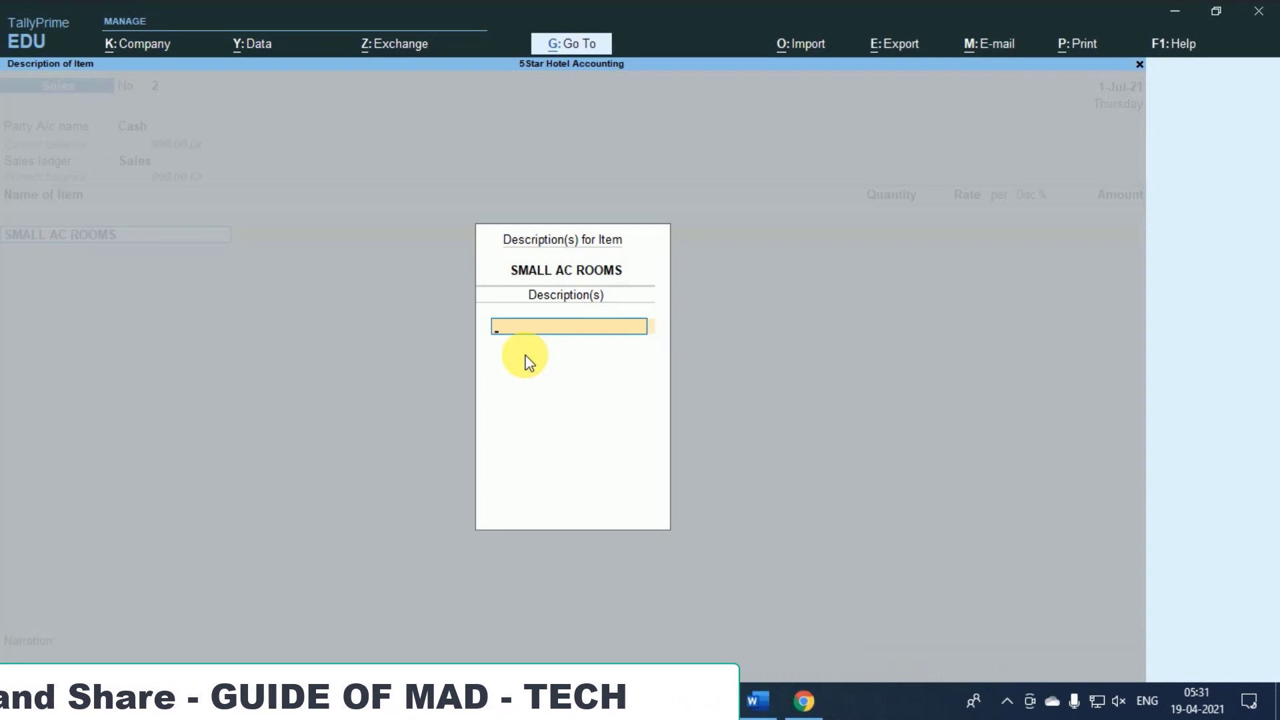
text(ROOM O)
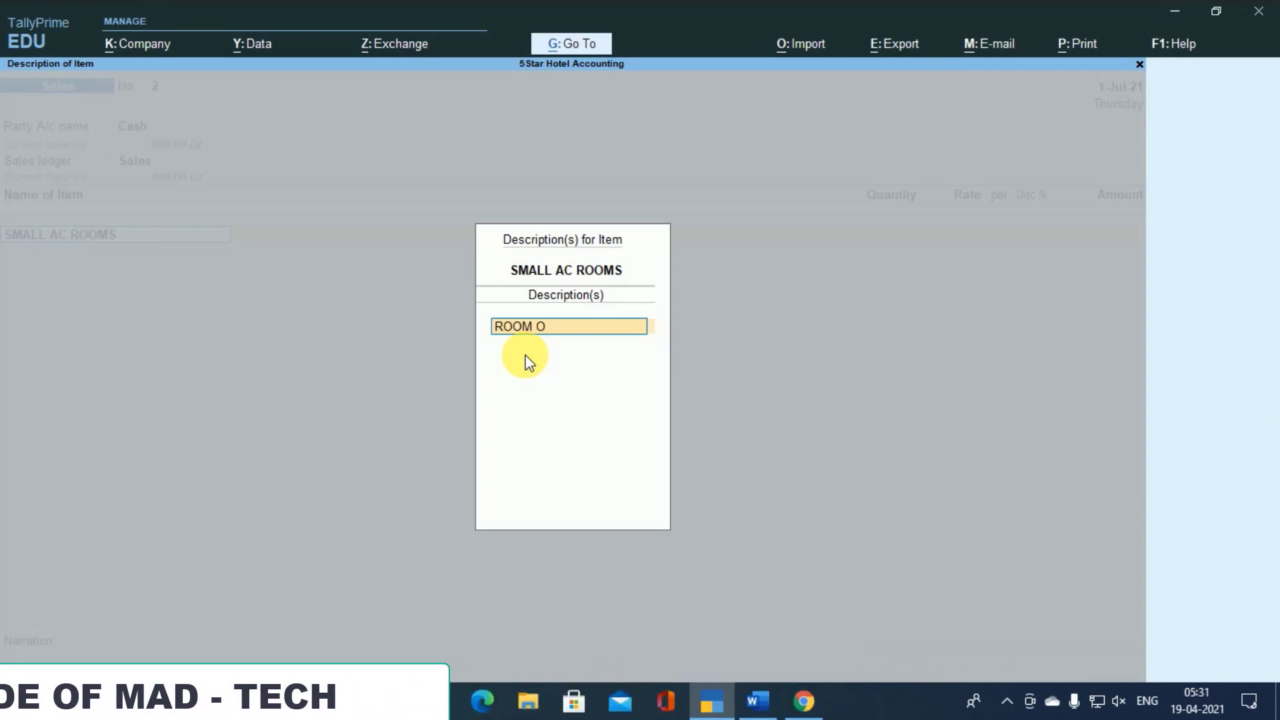
key(BackSpace)
text(NO 12)
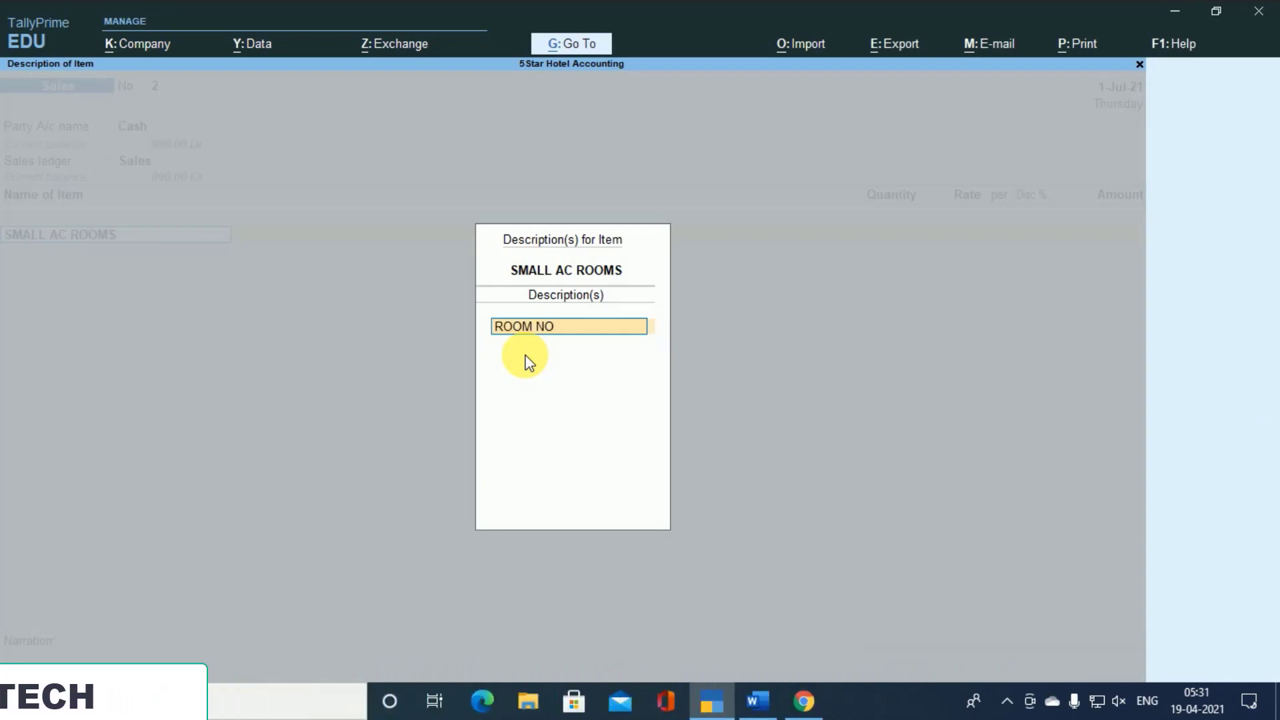
text(3)
key(Return)
key(Return)
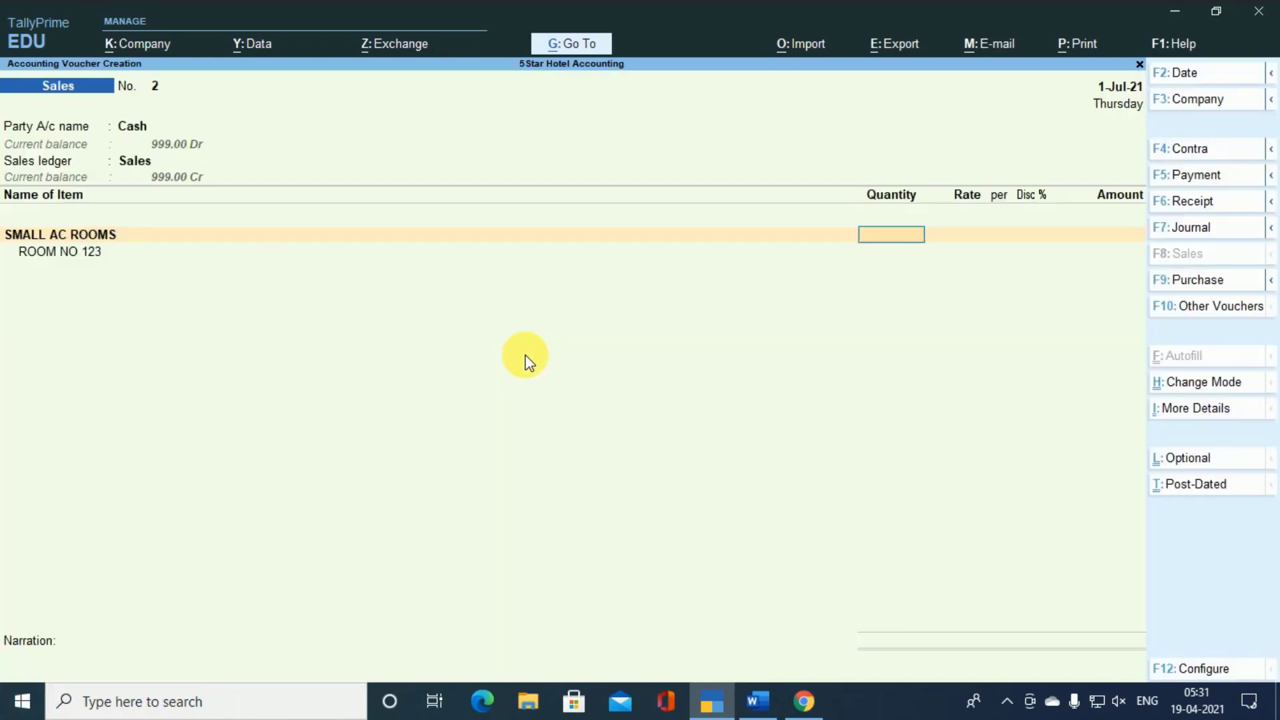
- Set the SMALL AC ROOMS line to 1 NOS at a rate of 2,200 per NOS with a 1% discount
text(1)
key(Return)
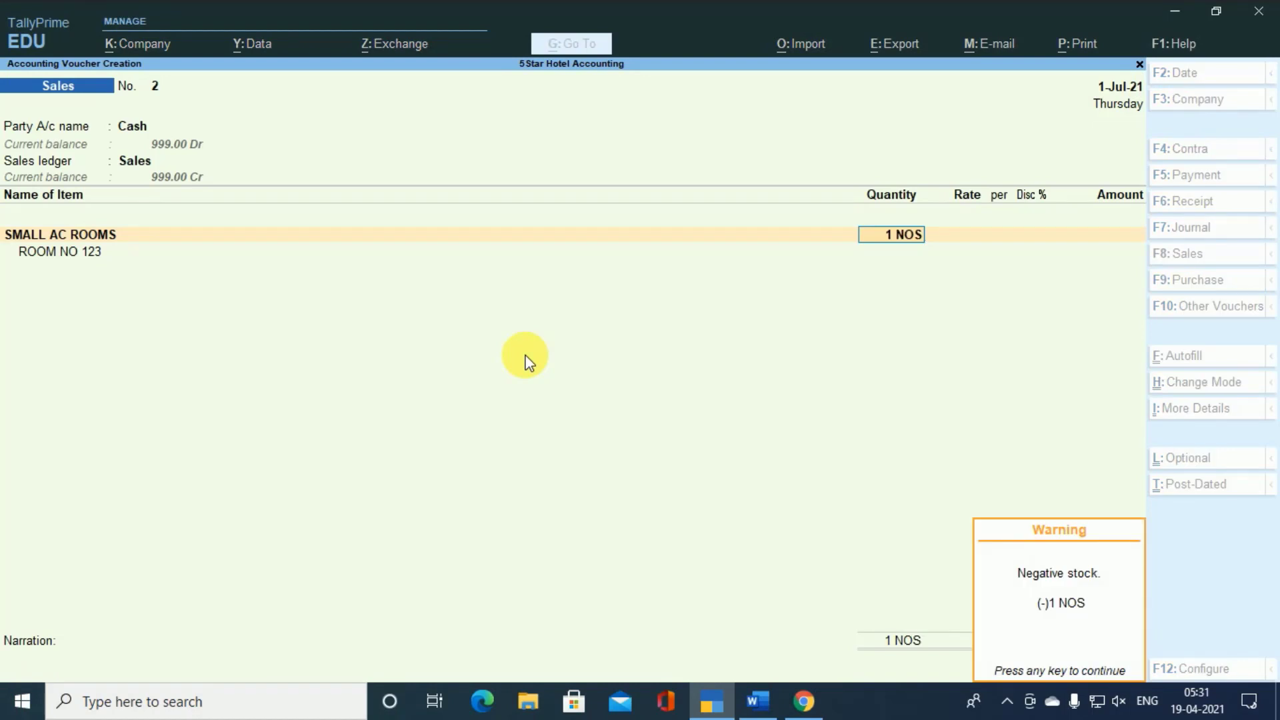
key(Return)
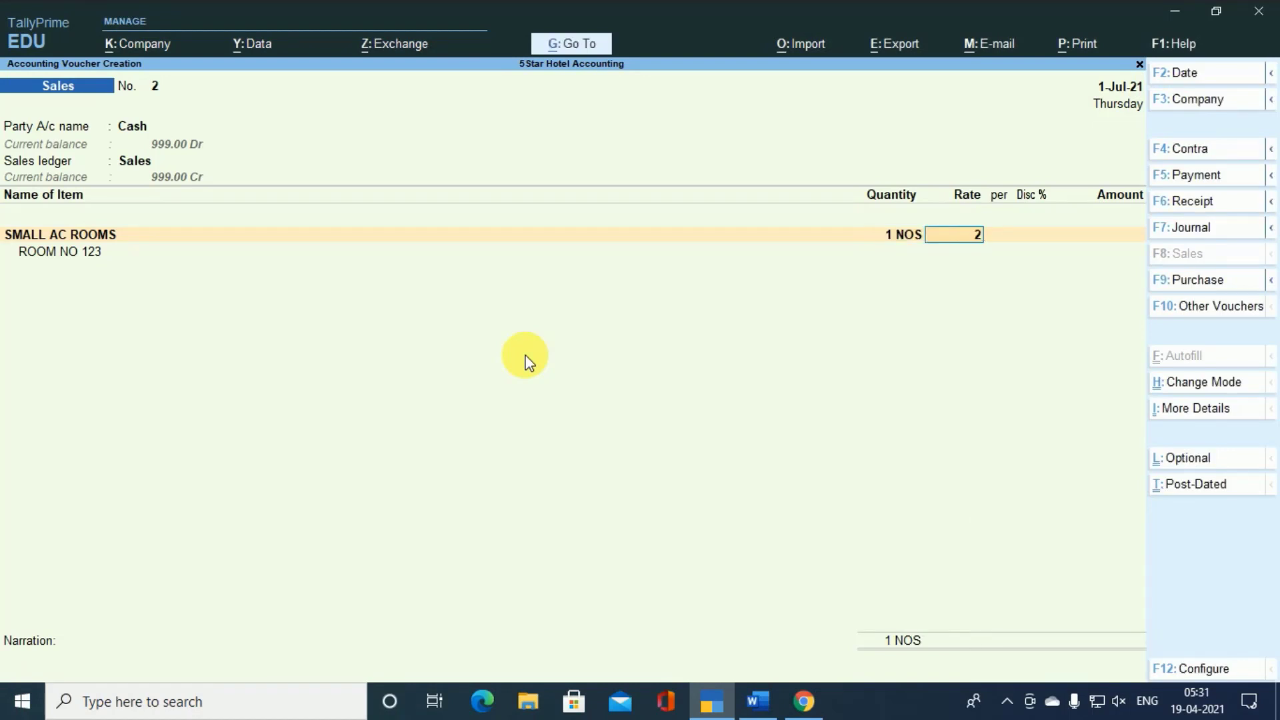
text(2,200)
key(Return)
key(Return)
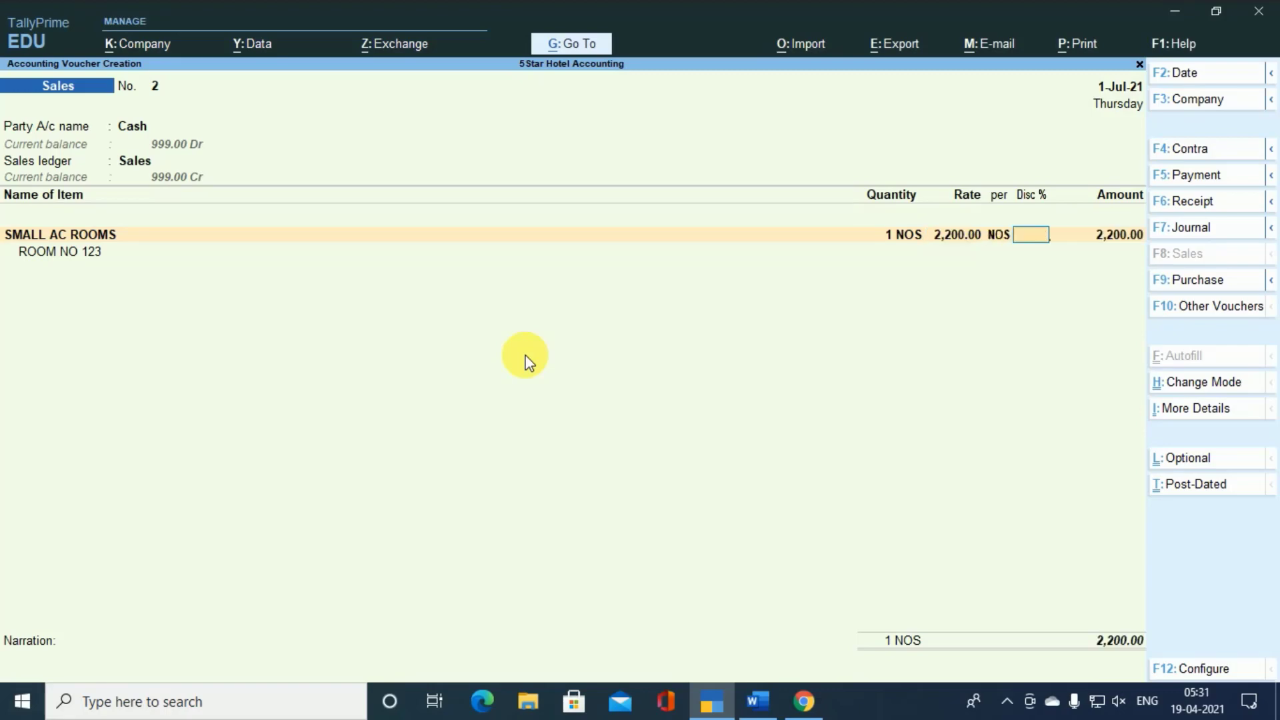
key(Return)
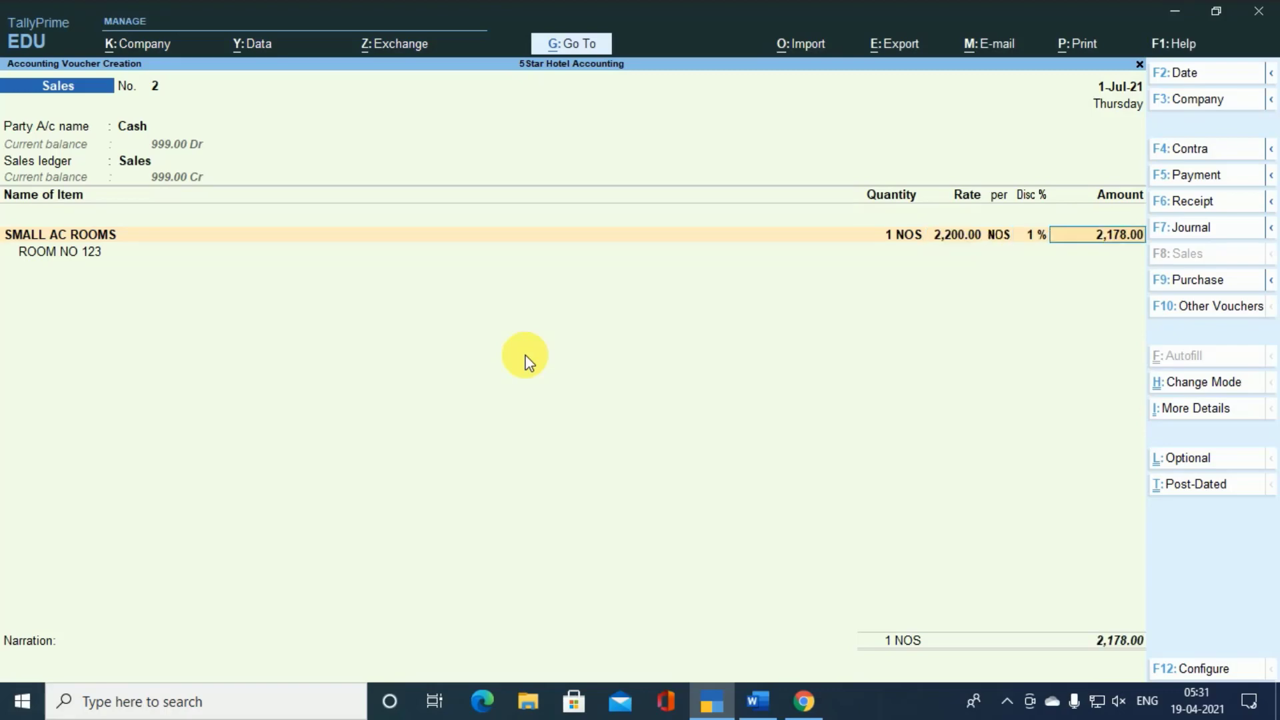
- End the item list and add the CGST and SGST ledgers with their calculated amounts below SMALL AC ROOMS
key(Return)
key(Return)
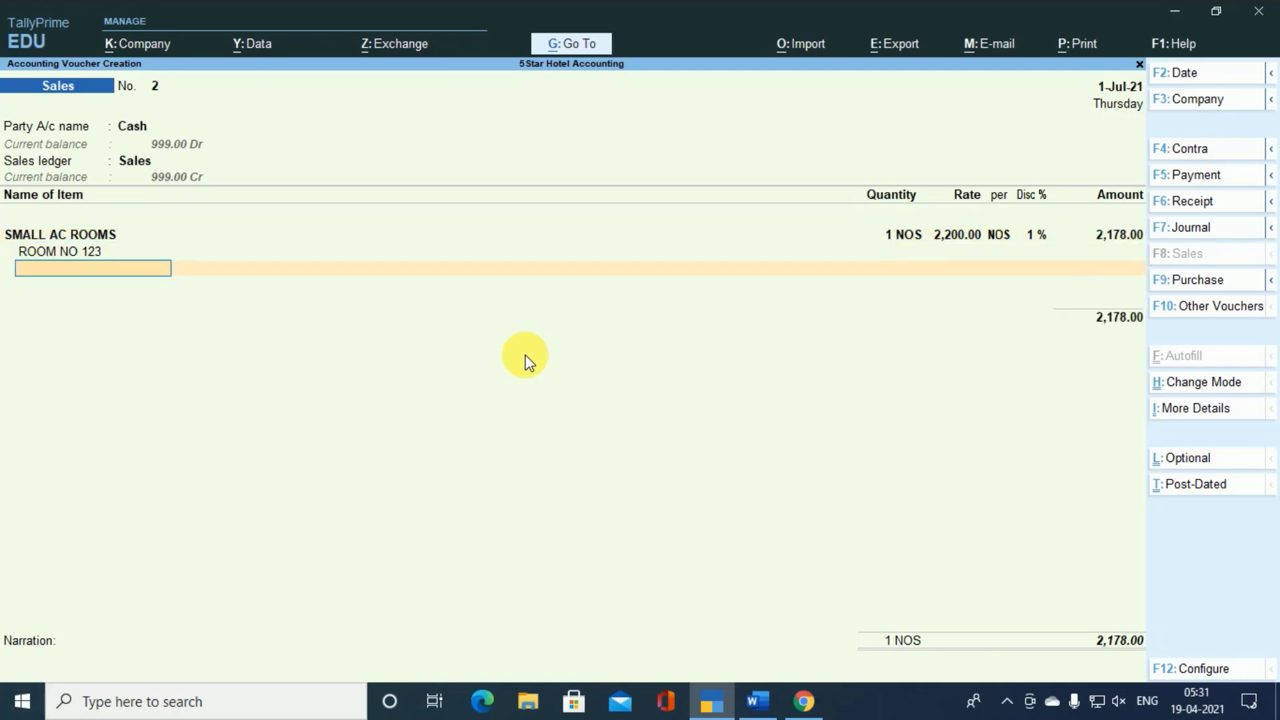
key(Return)
key(Return)
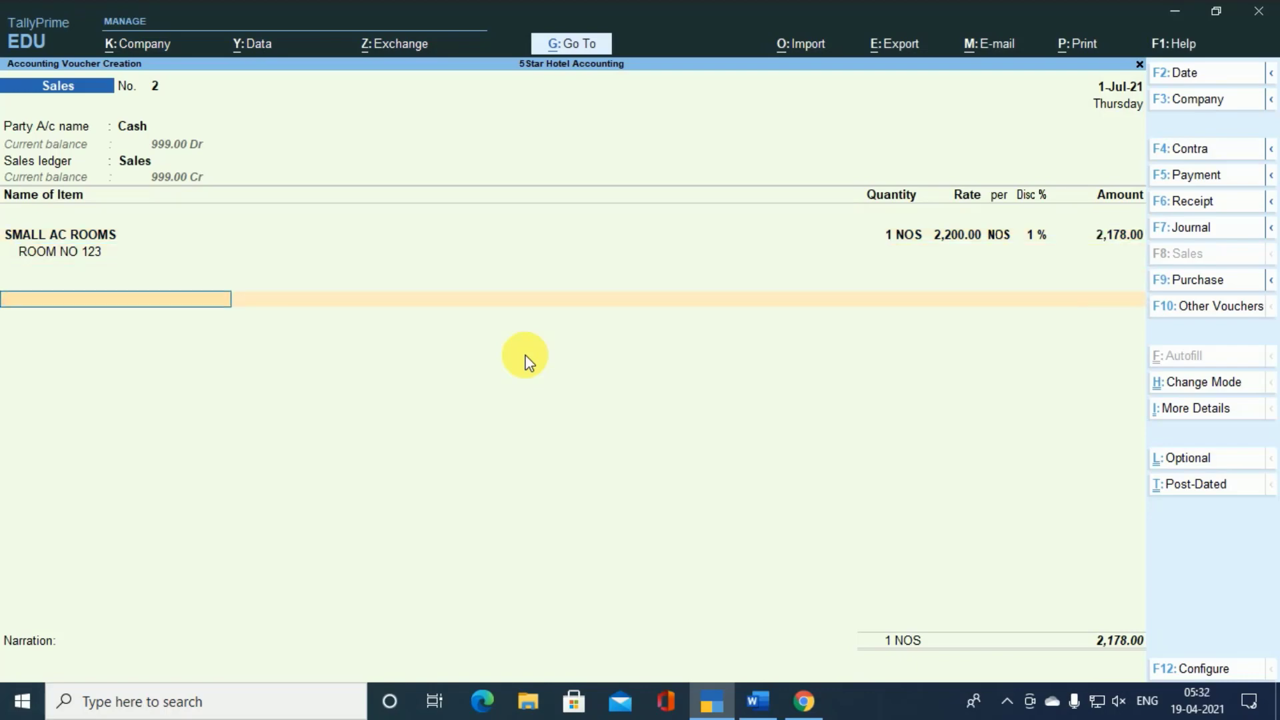
text(C)
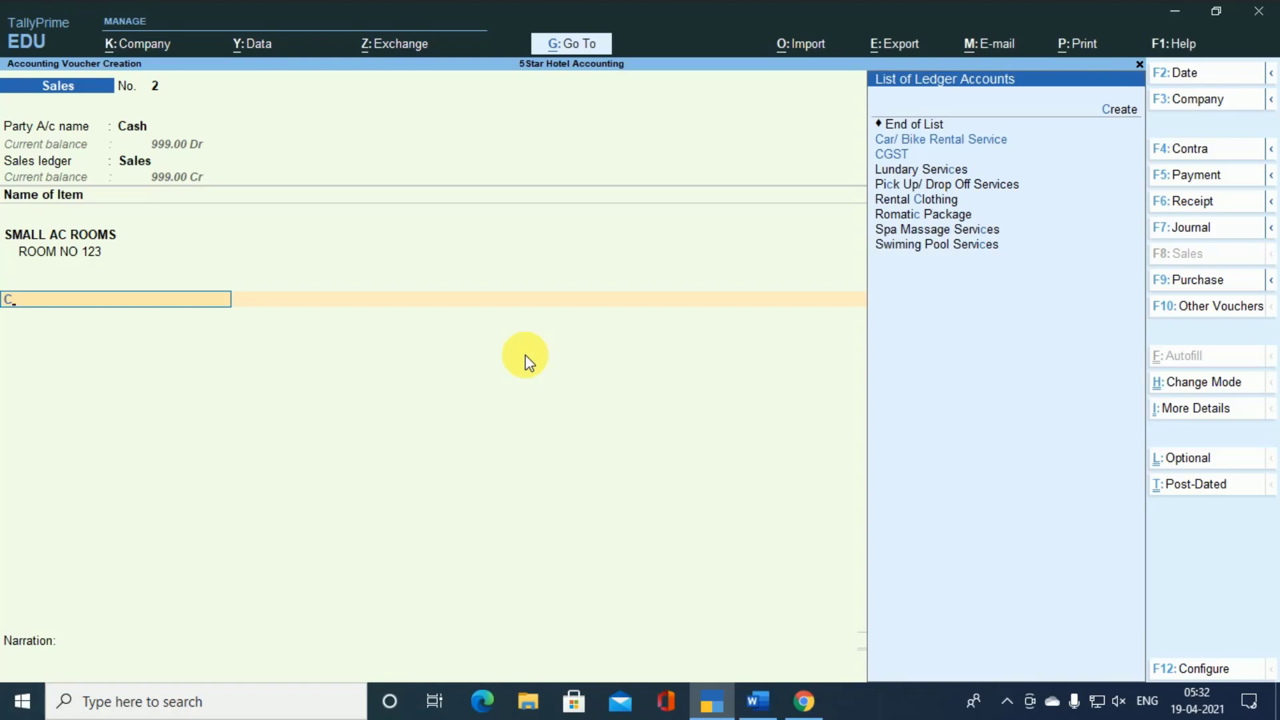
key(Down)
key(Return)
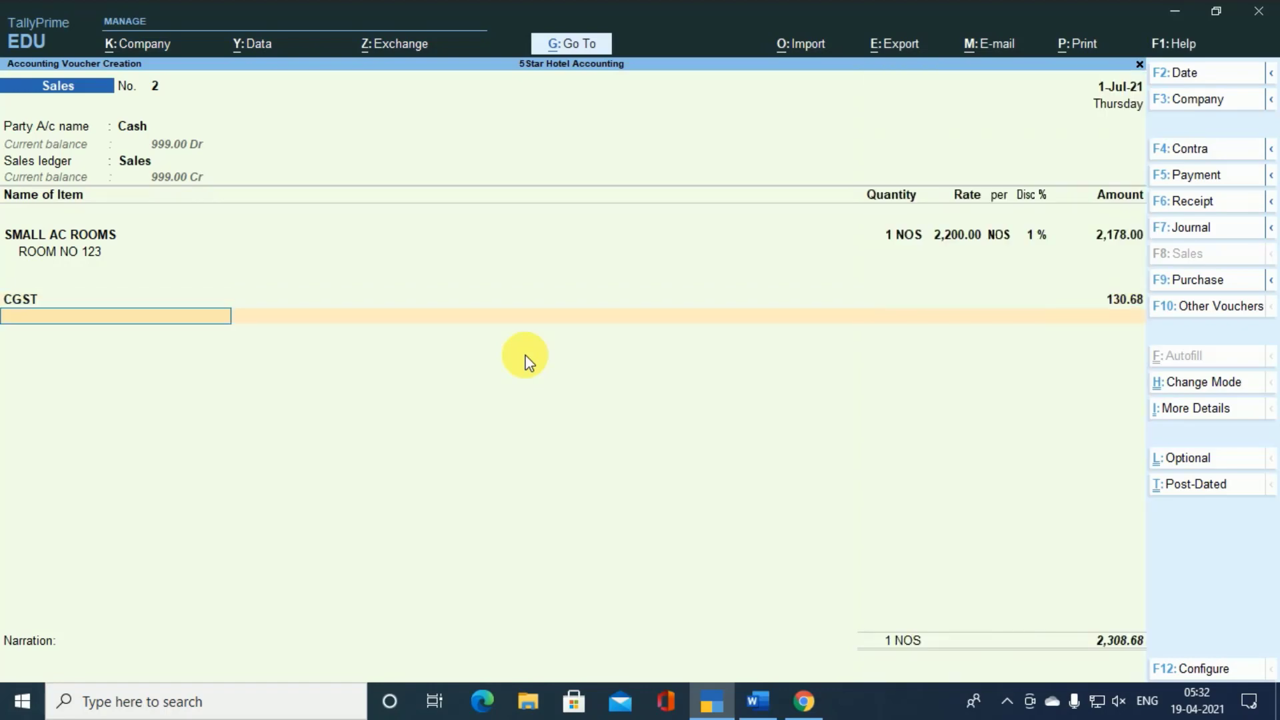
text(S)
key(Return)
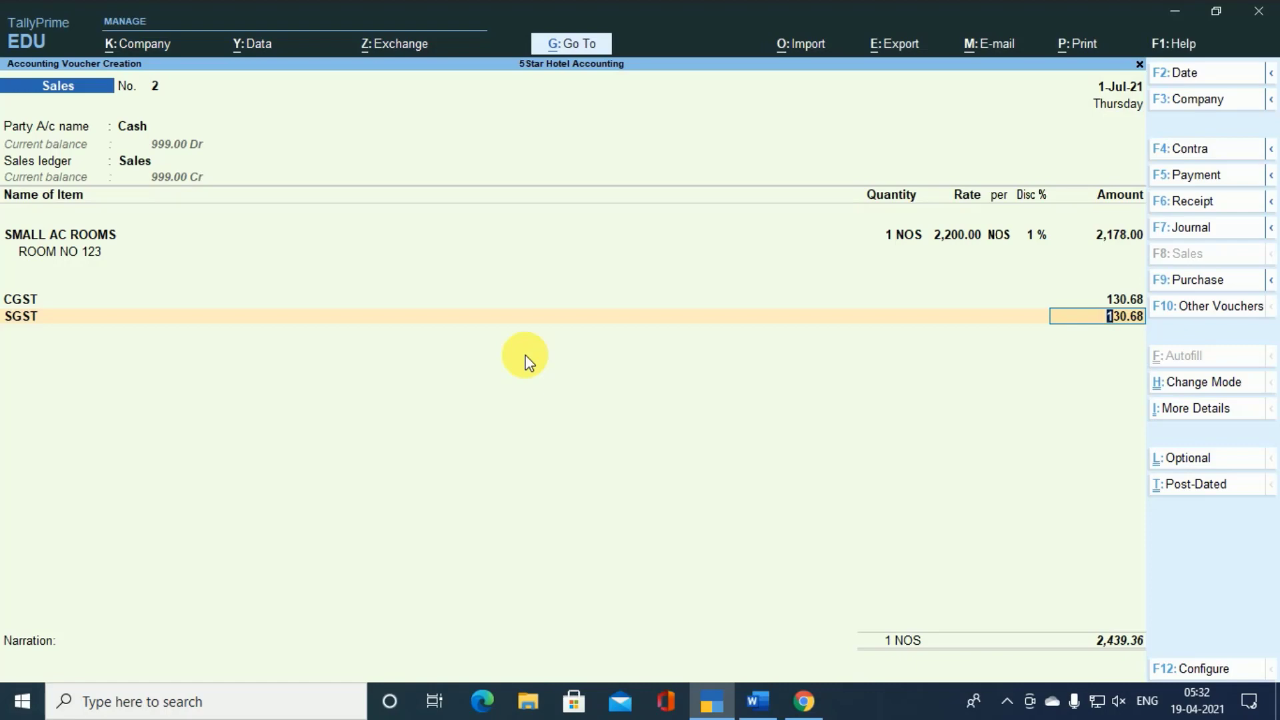
key(Return)
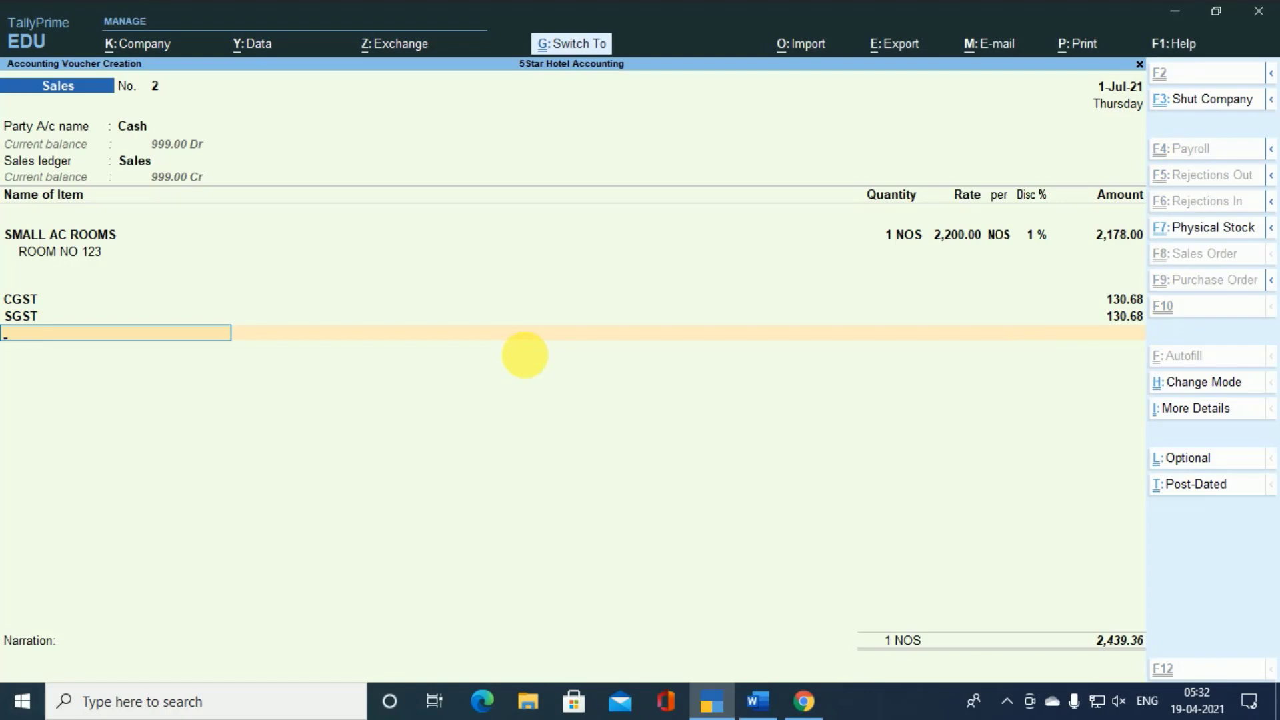
- Preview the voucher's tax invoice, examine its buyer, item and tax details, and return to the voucher
key(ctrl+p)
key(Return)
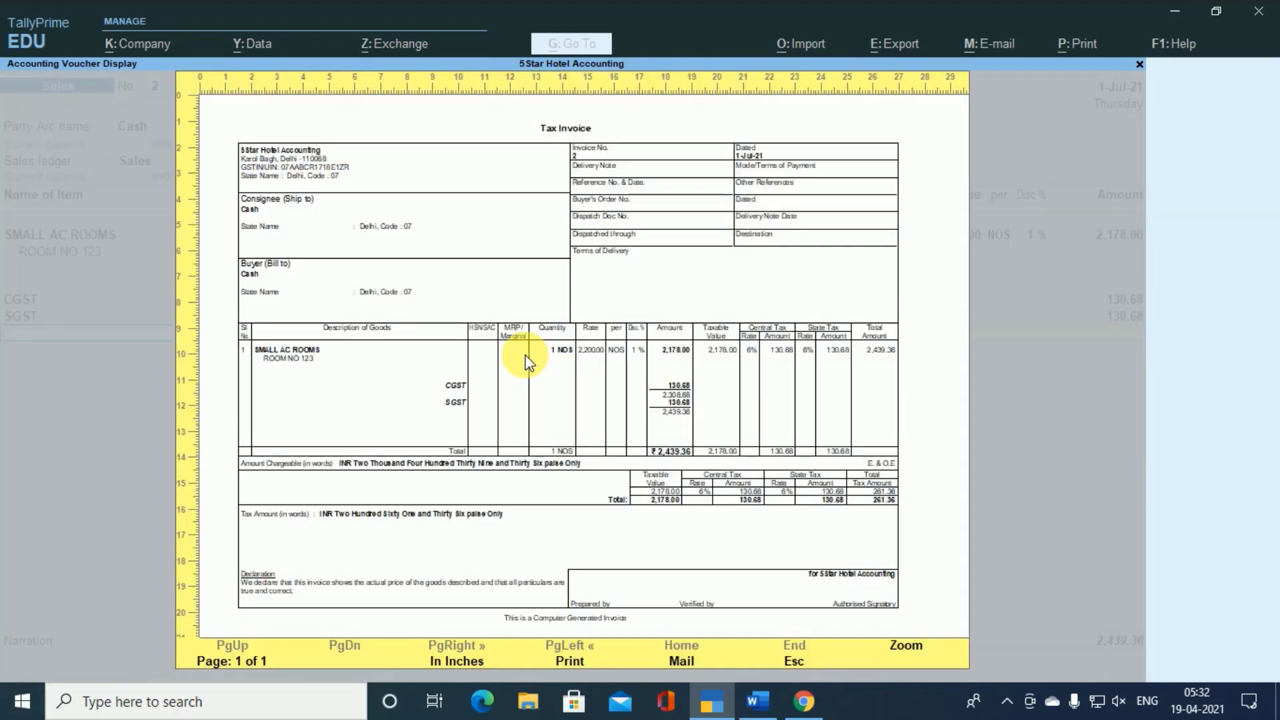
click(527, 363)
scroll(534, 366, down, 3)
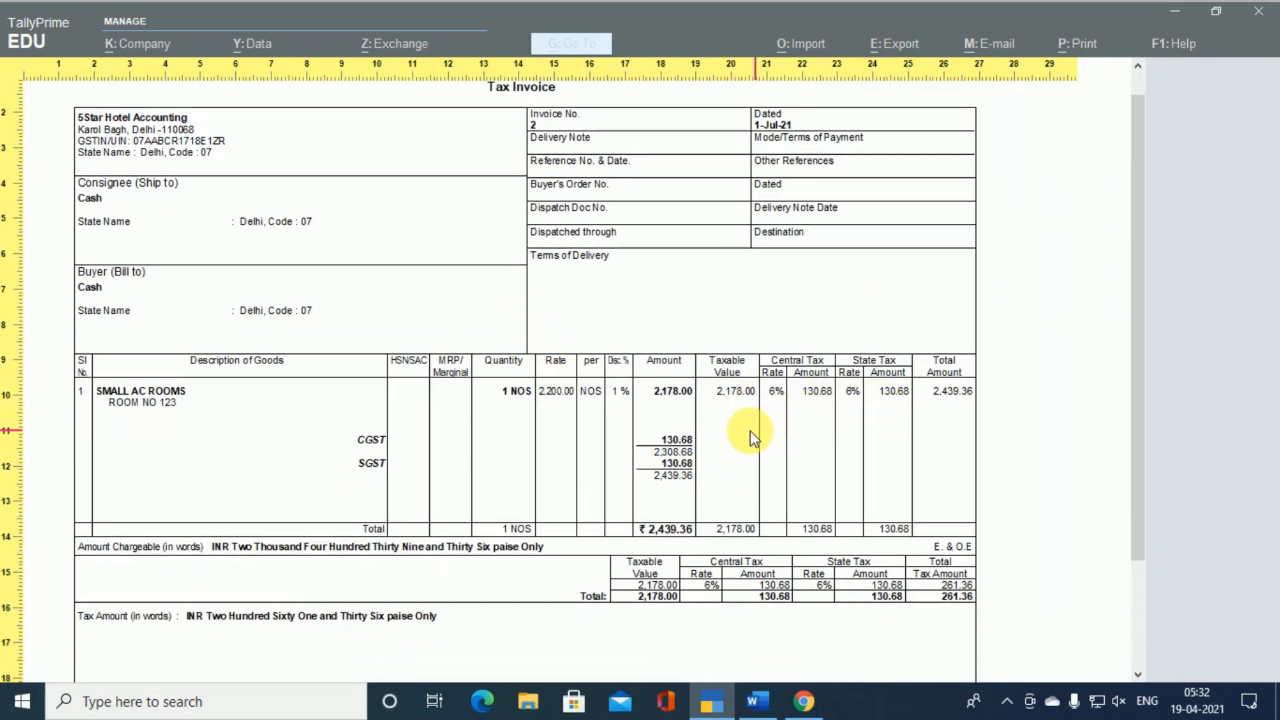
scroll(750, 431, up, 3)
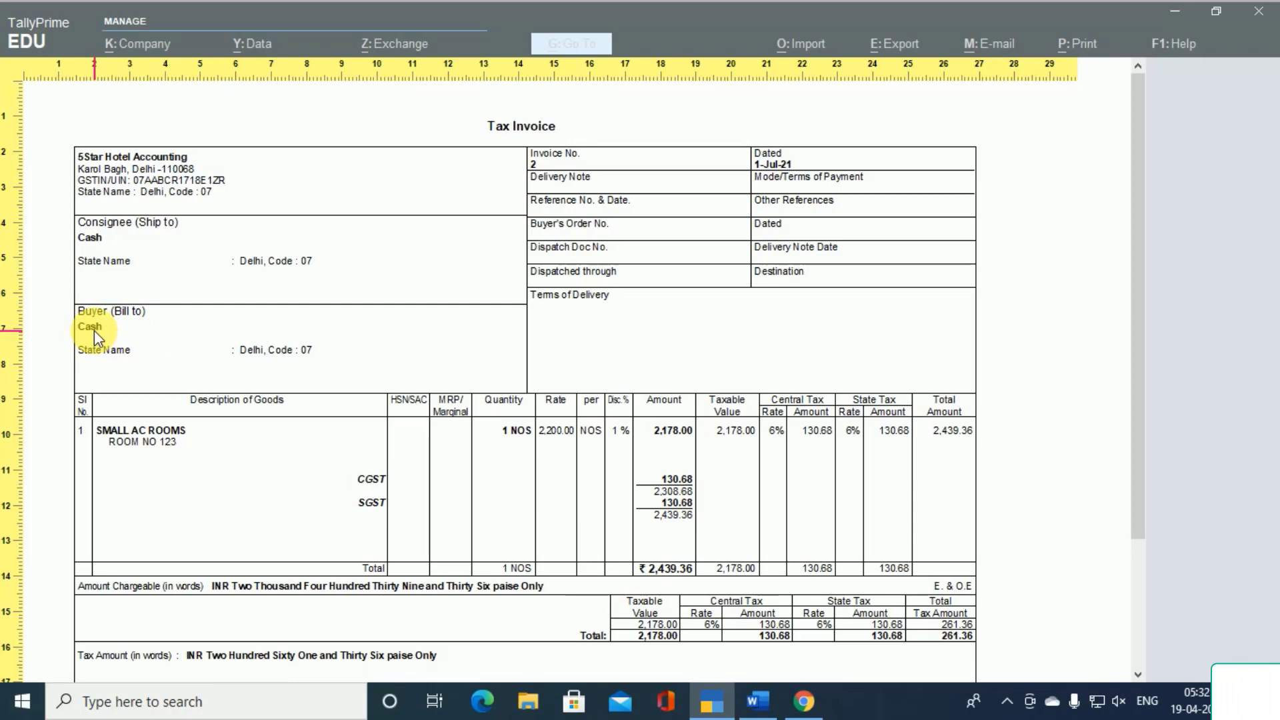
key(Escape)
key(Escape)
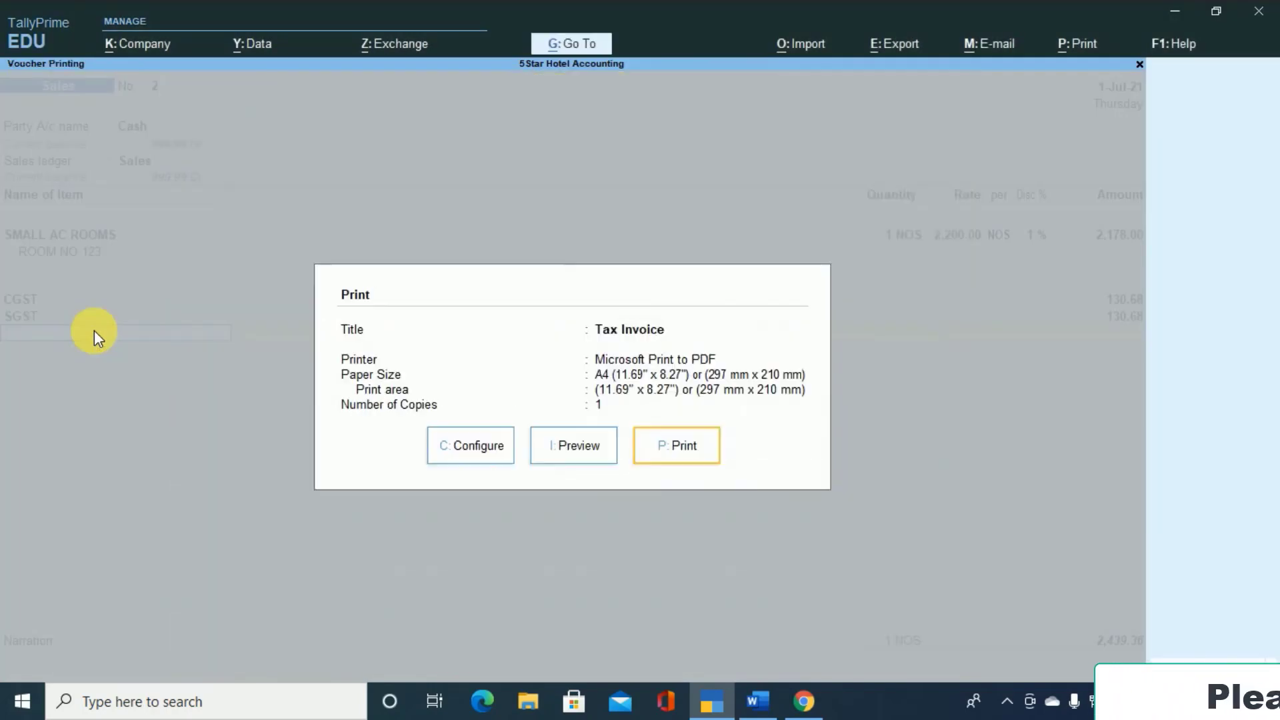
key(Escape)
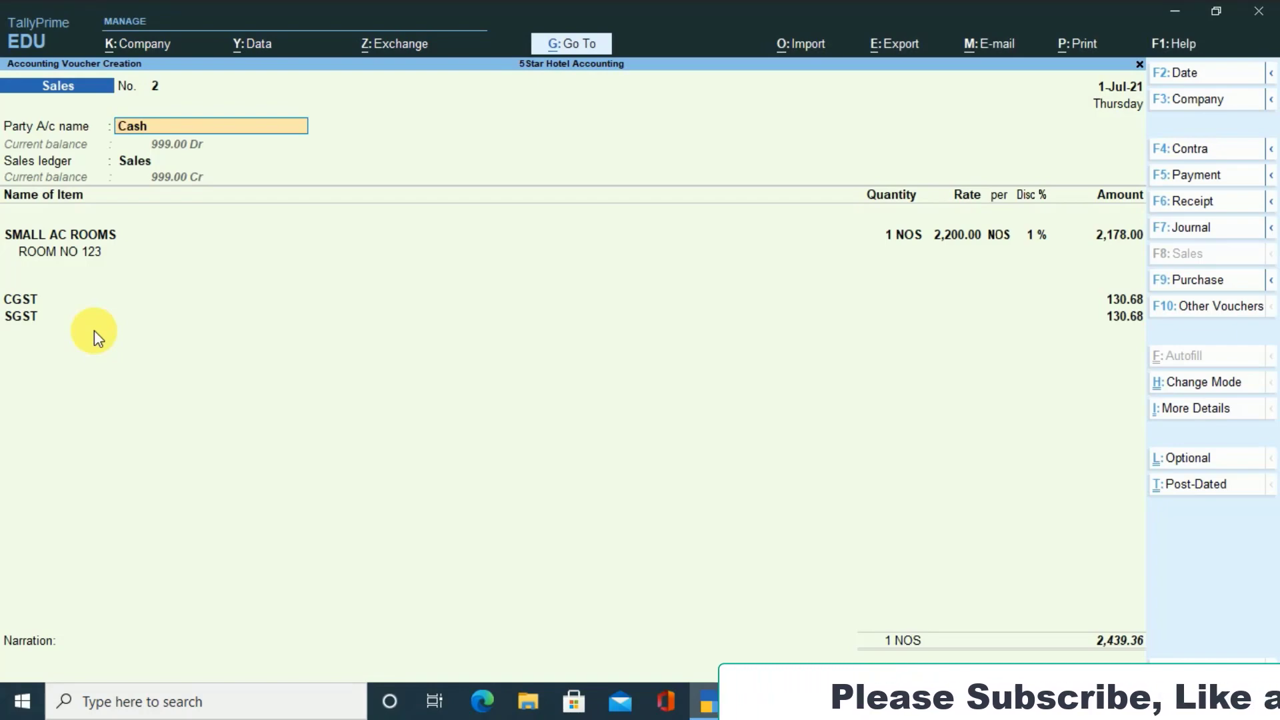
- In the tax invoice's print configuration, turn off showing the name and address from the party master
key(alt+p)
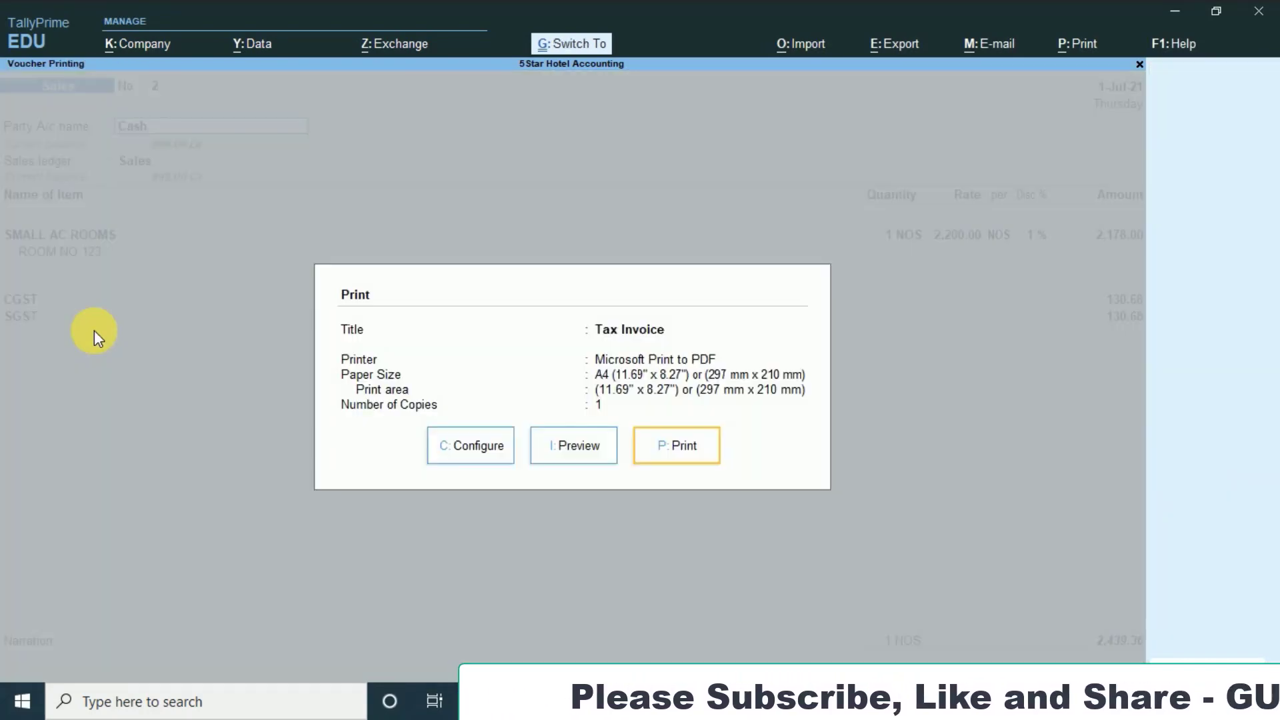
key(Left)
key(Left)
key(Return)
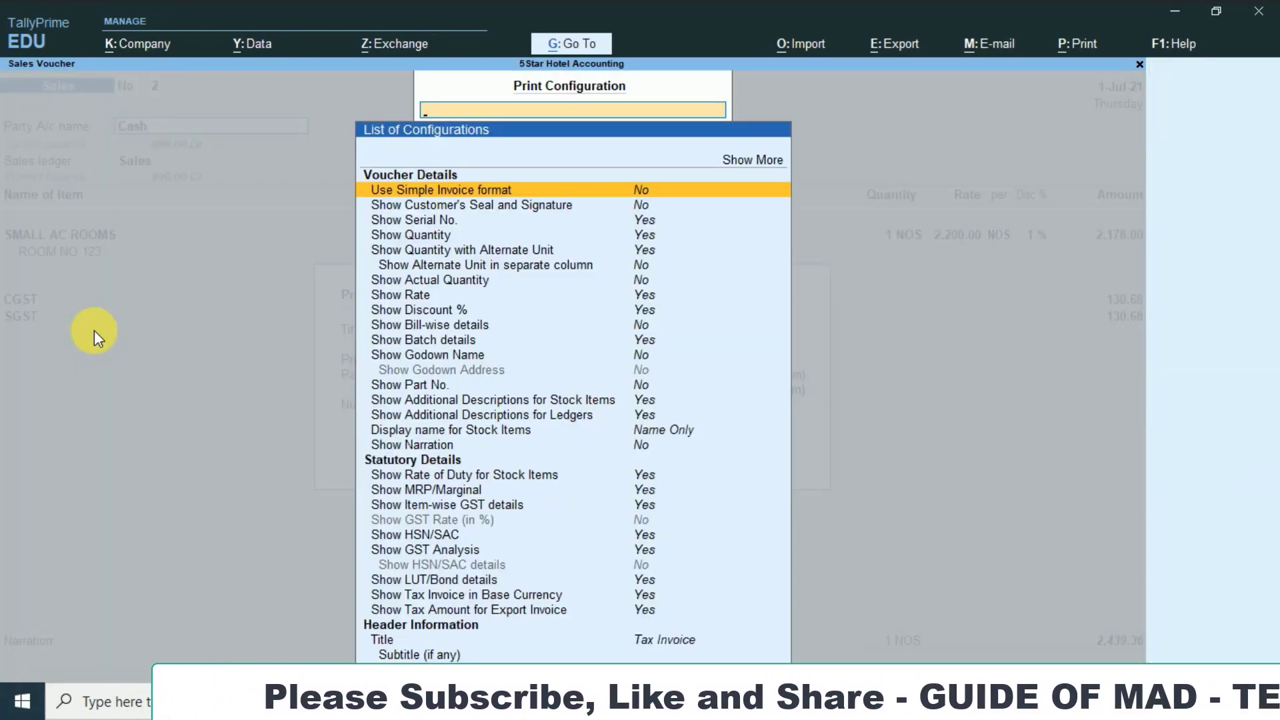
key(Up)
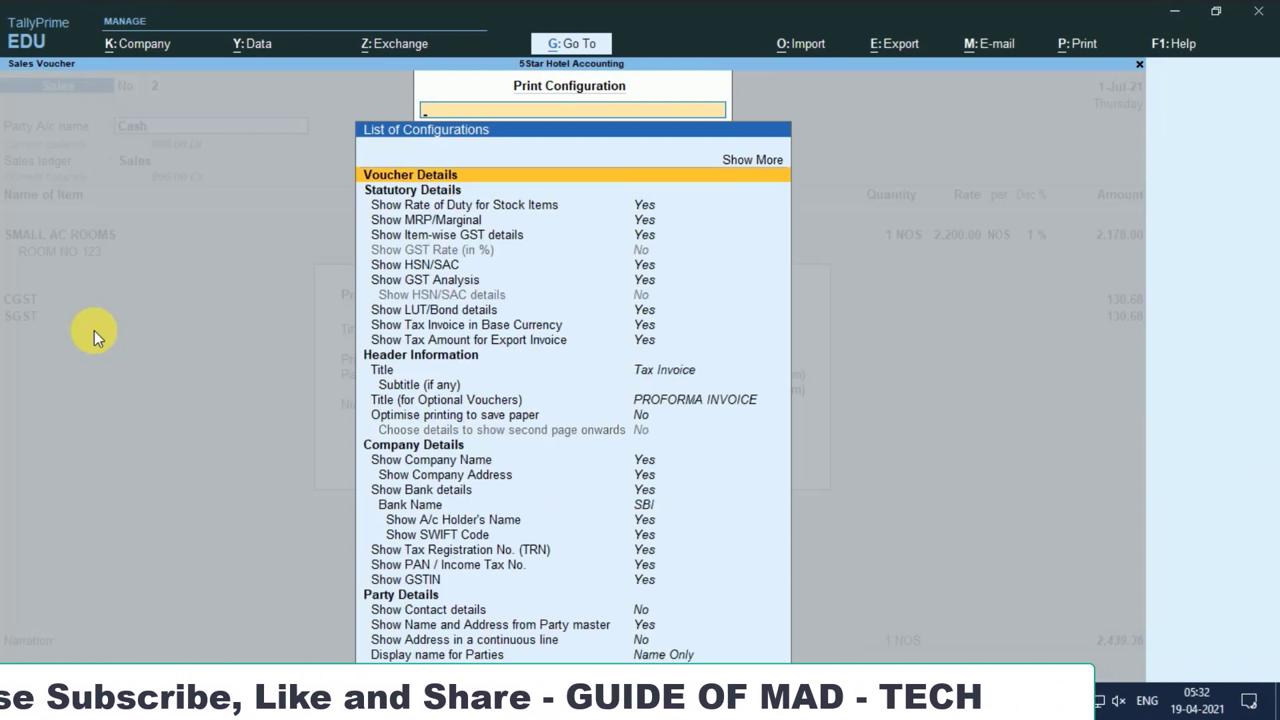
key(Down)
key(Up)
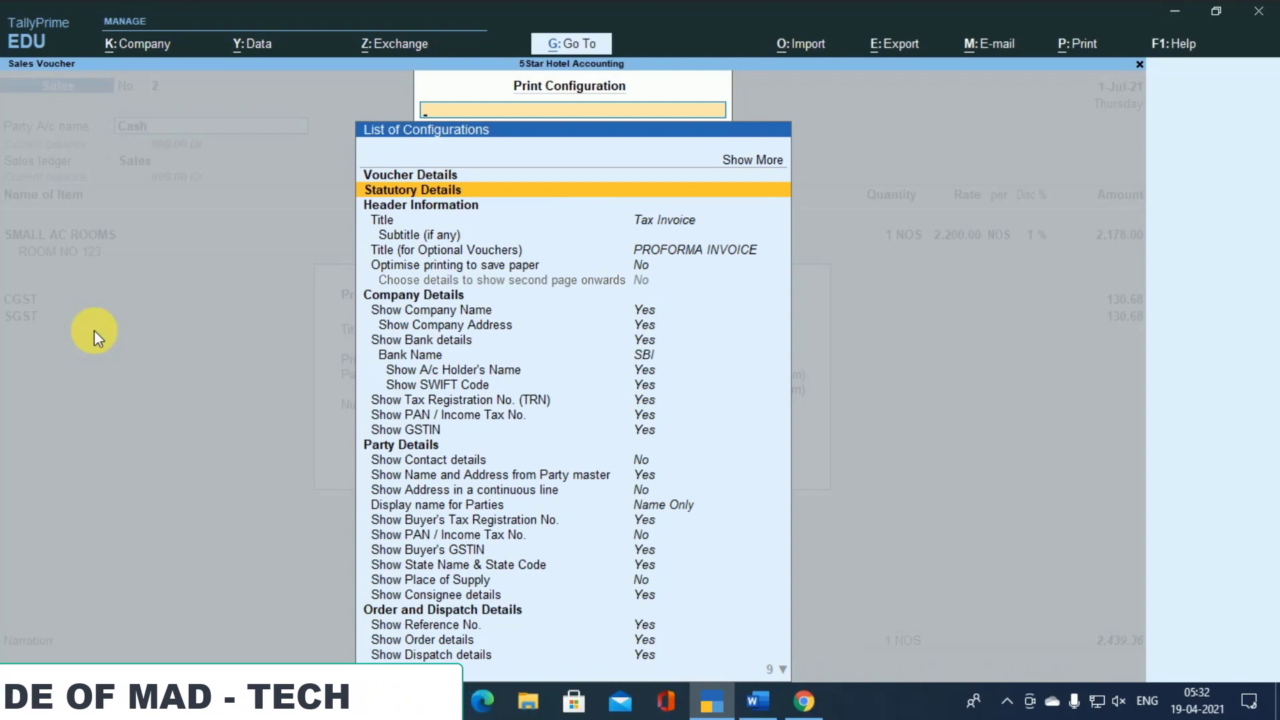
key(Down)
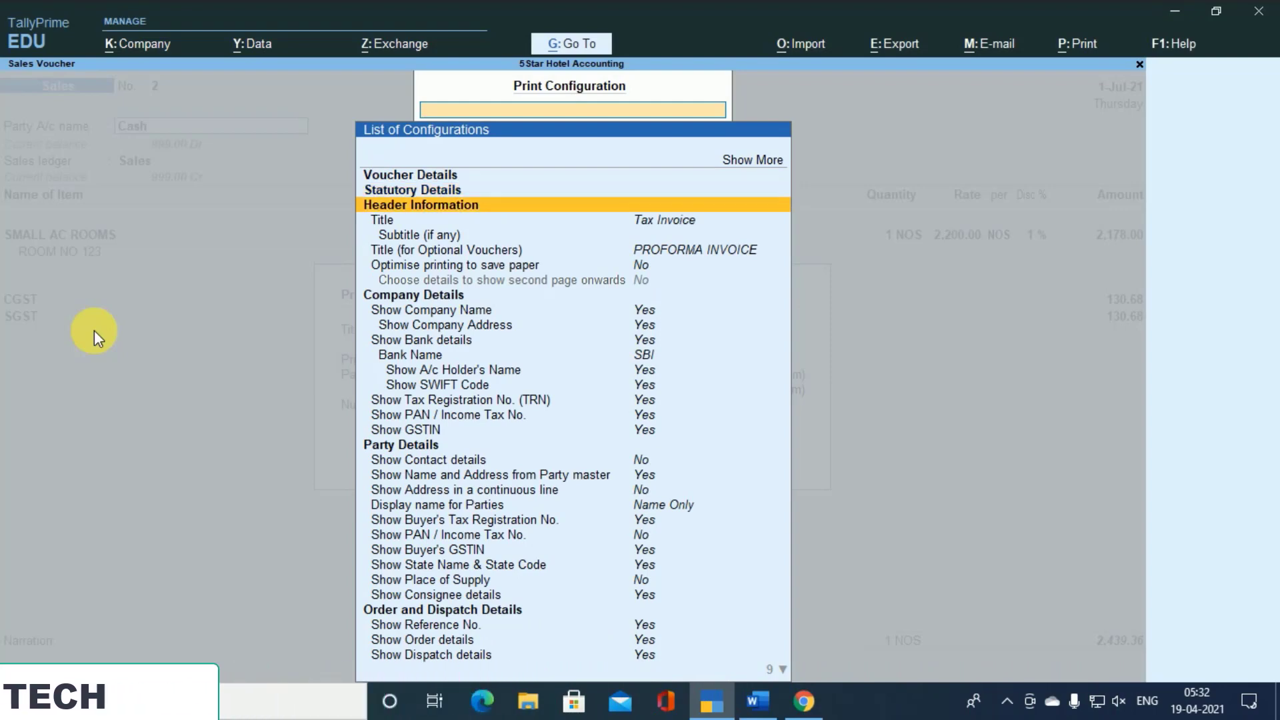
key(Down)
key(Down)
key(Down)
key(Down)
key(Down)
key(Down)
key(Down)
key(Down)
key(Down)
key(Down)
key(Down)
key(Down)
key(Down)
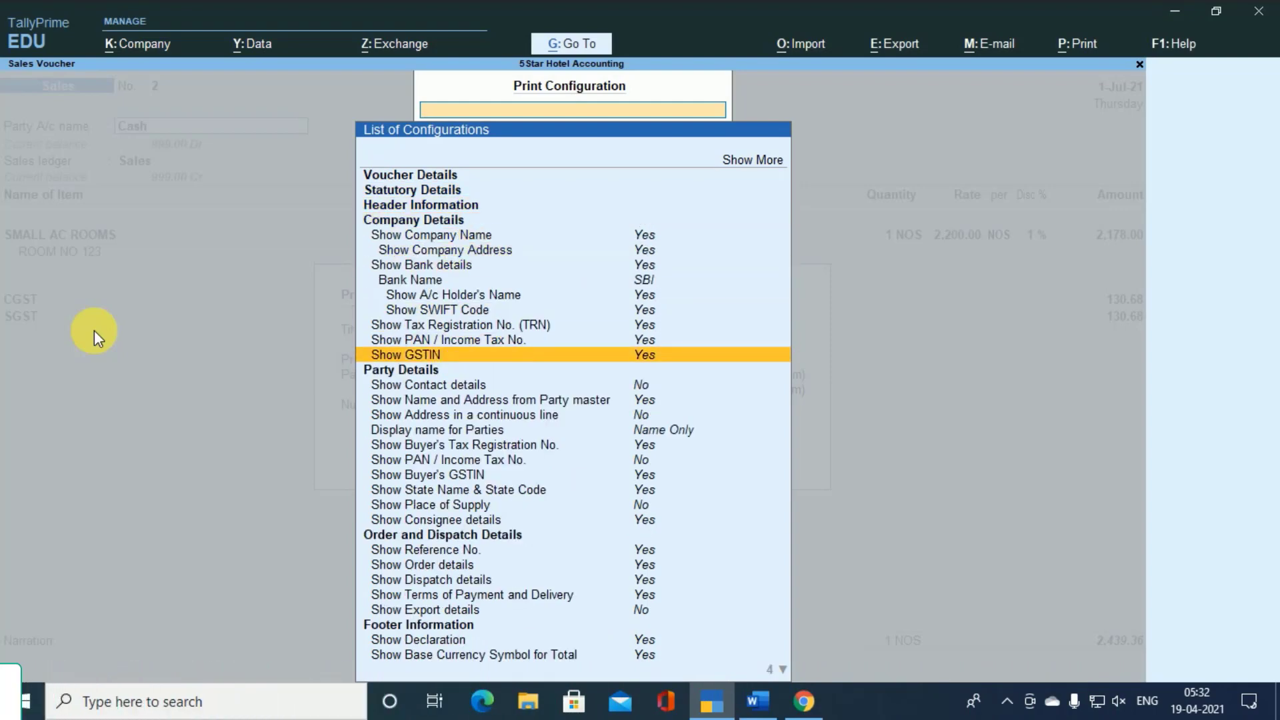
key(Up)
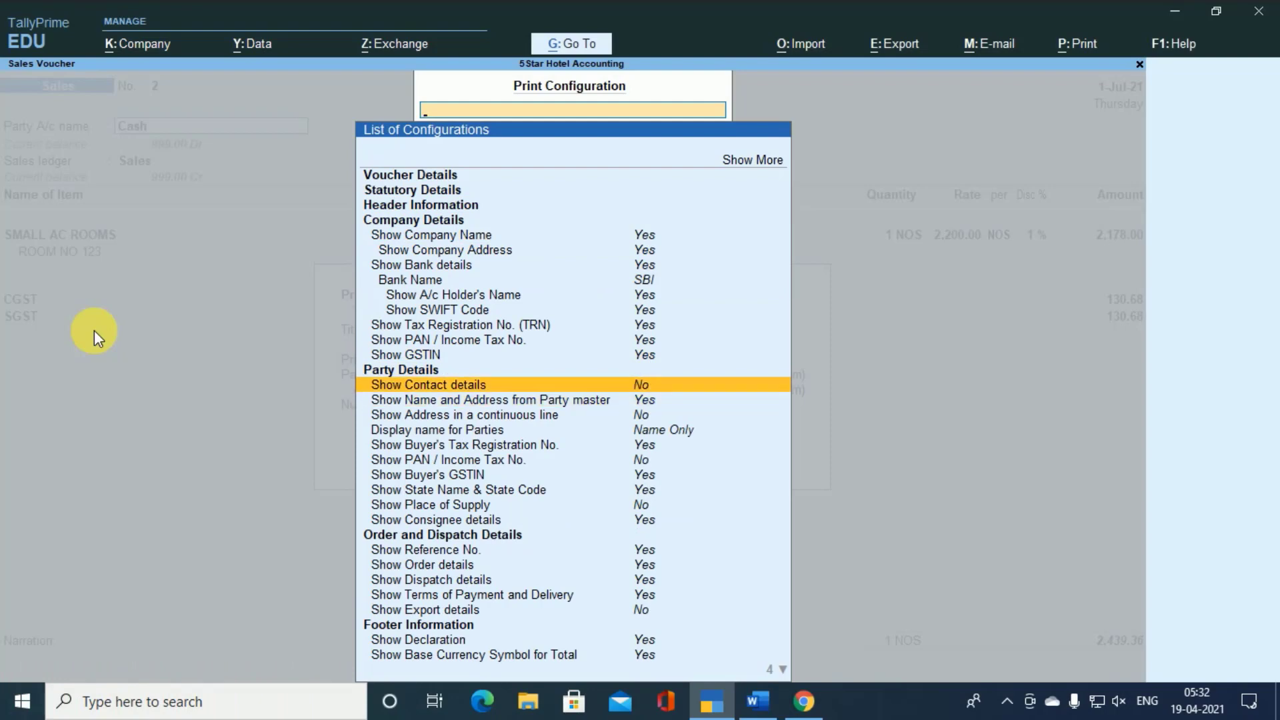
key(Down)
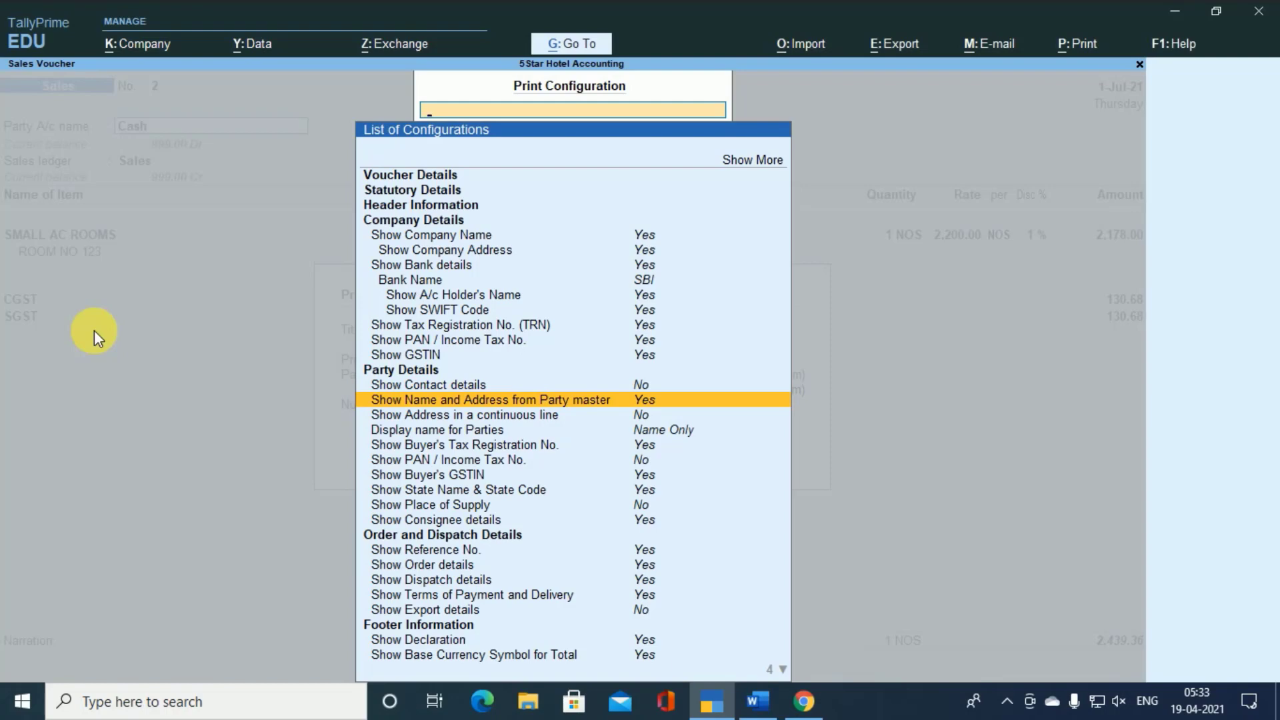
key(Return)
key(Escape)
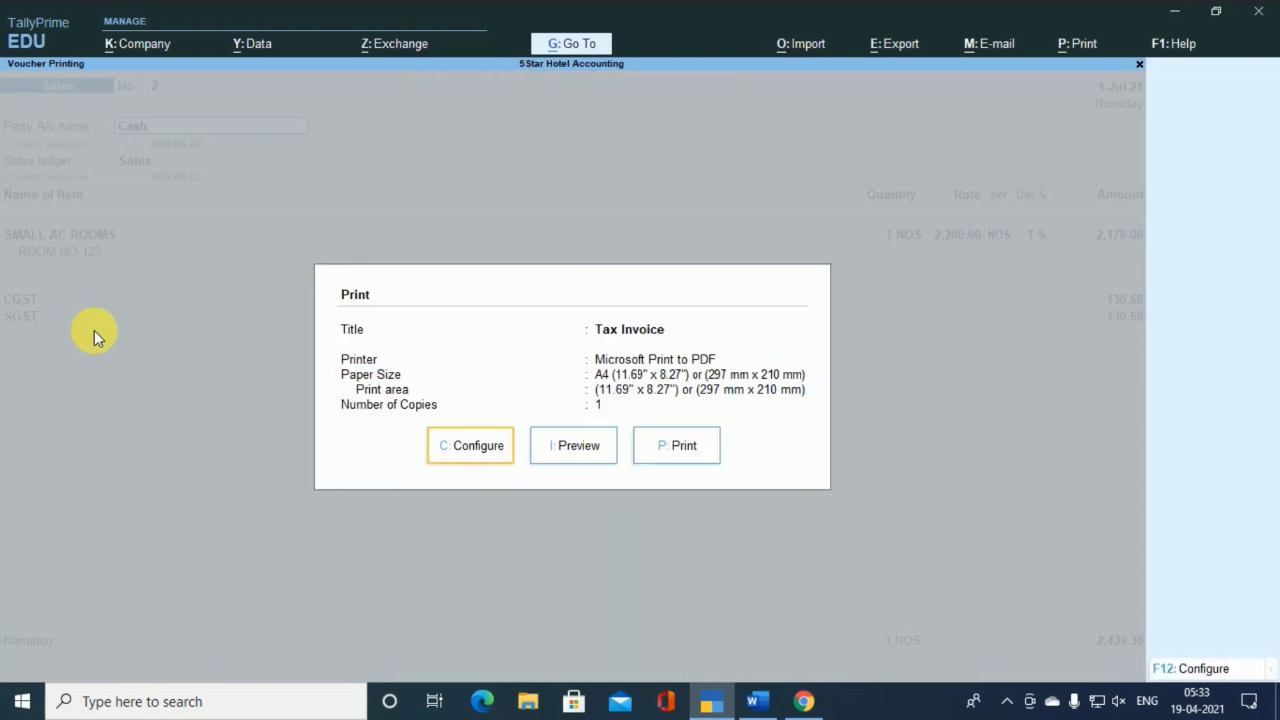
- Preview the tax invoice to check the buyer details, return to the voucher and save it
key(i)
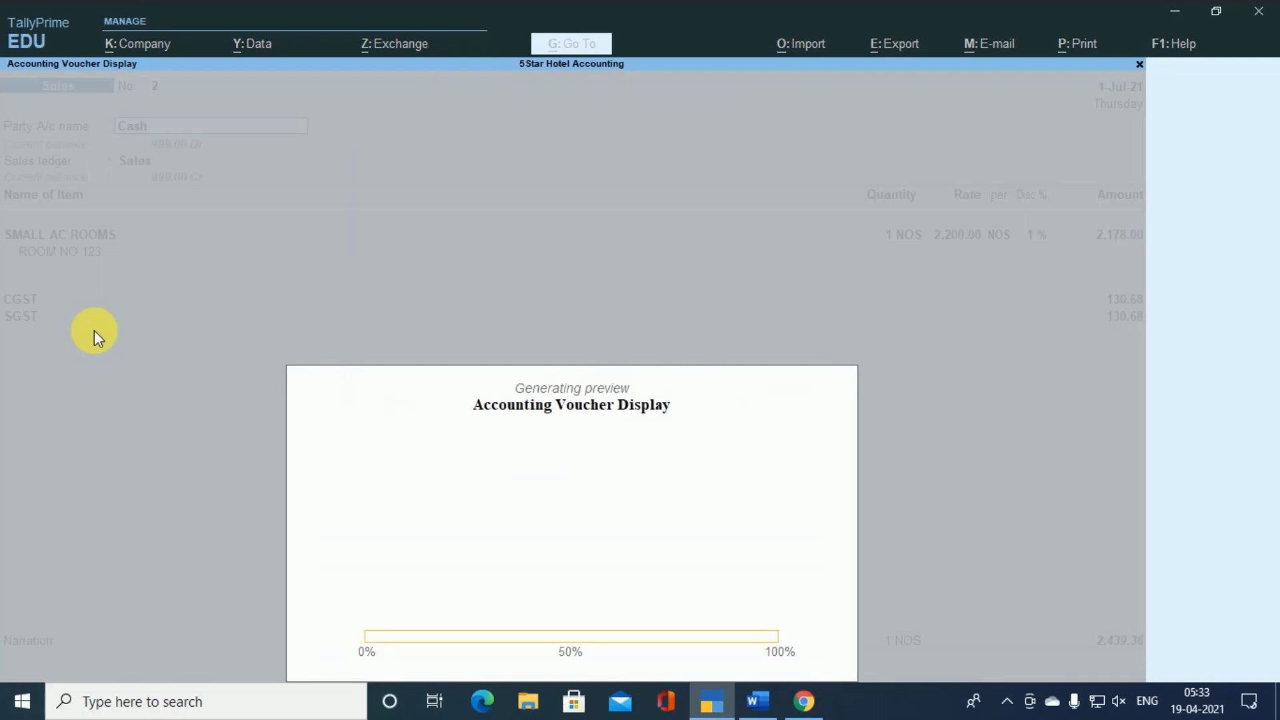
key(Return)
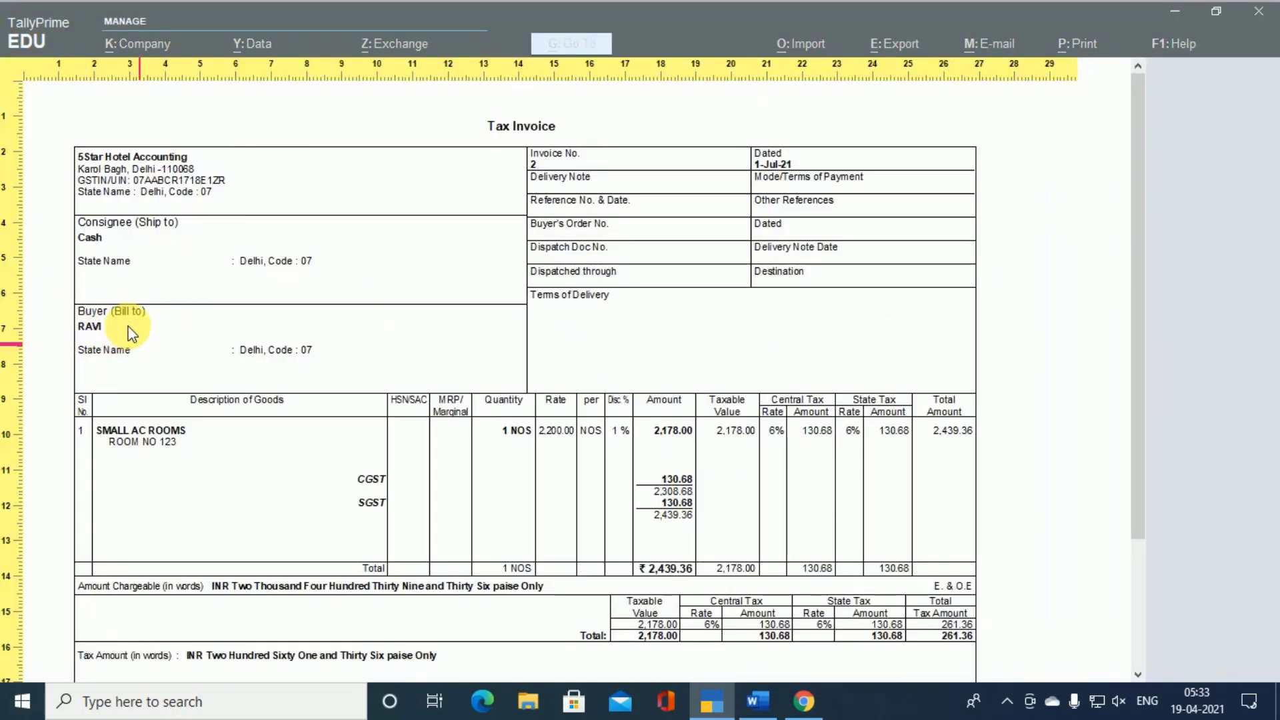
key(Return)
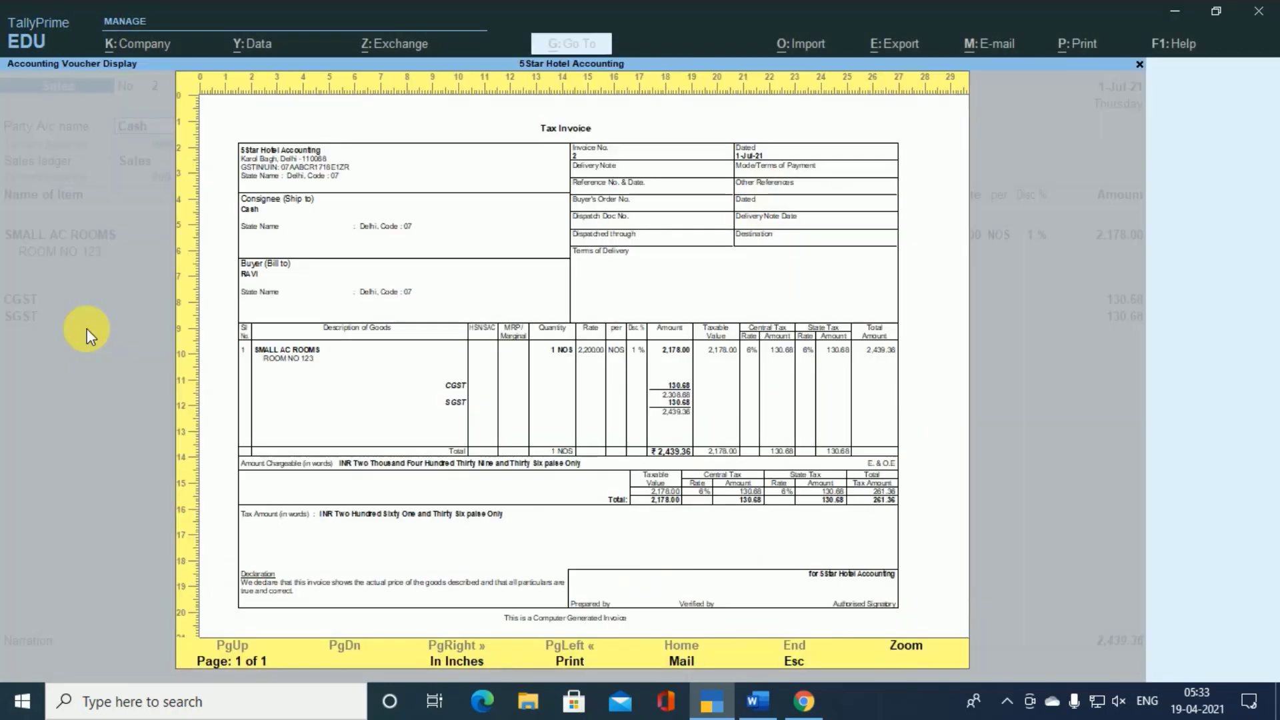
key(Escape)
key(Escape)
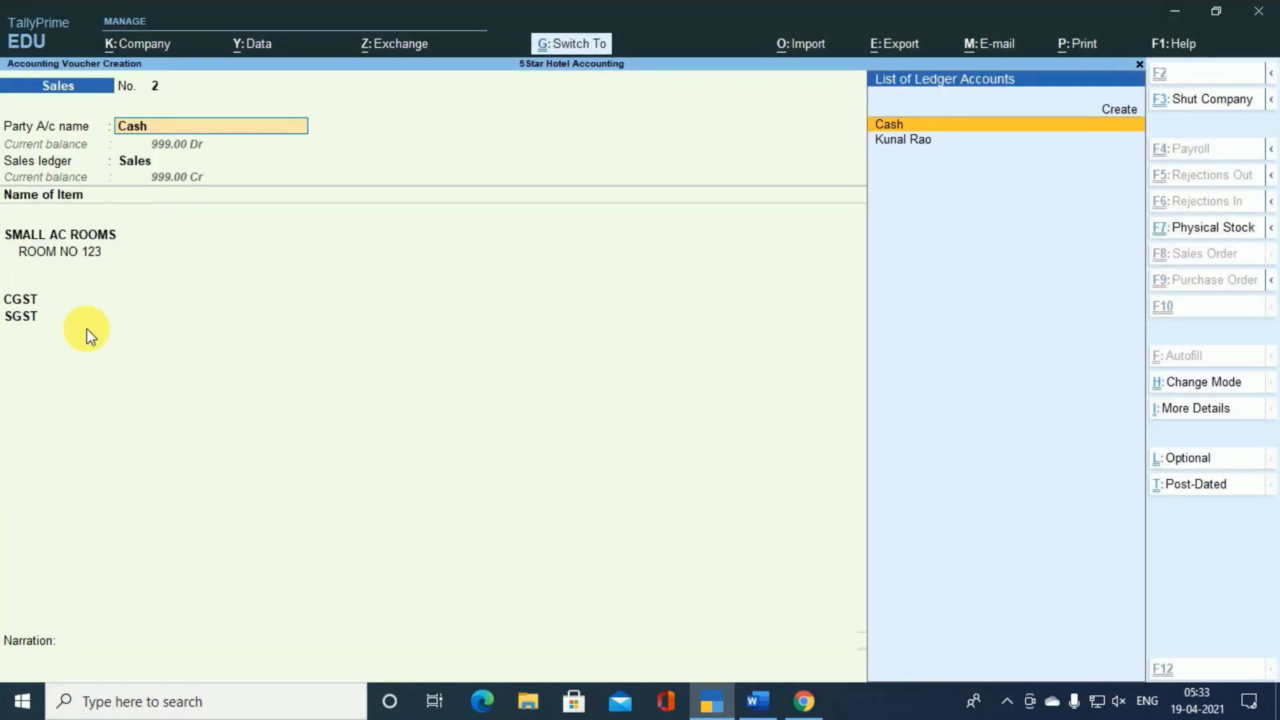
key(ctrl+a)
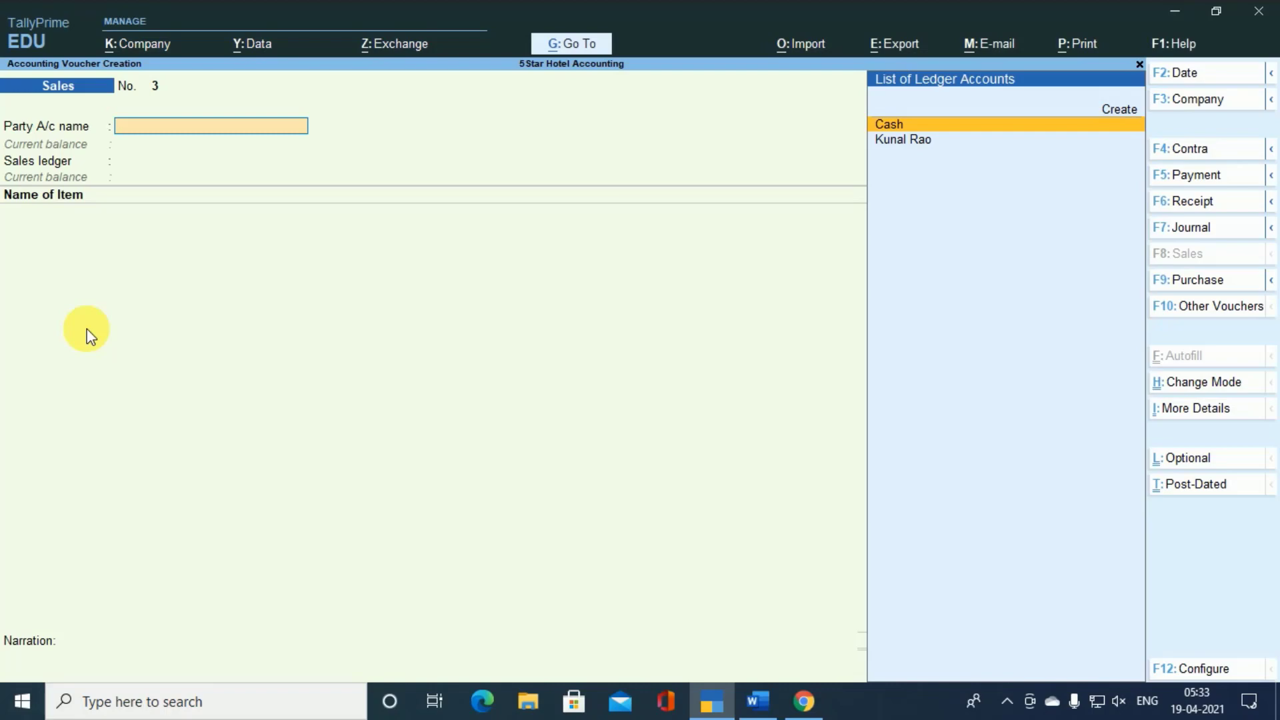
- Start the new sales voucher with the Haryana customer's ledger as party, accept the default dispatch and party details, and select the Sales ledger
key(Down)
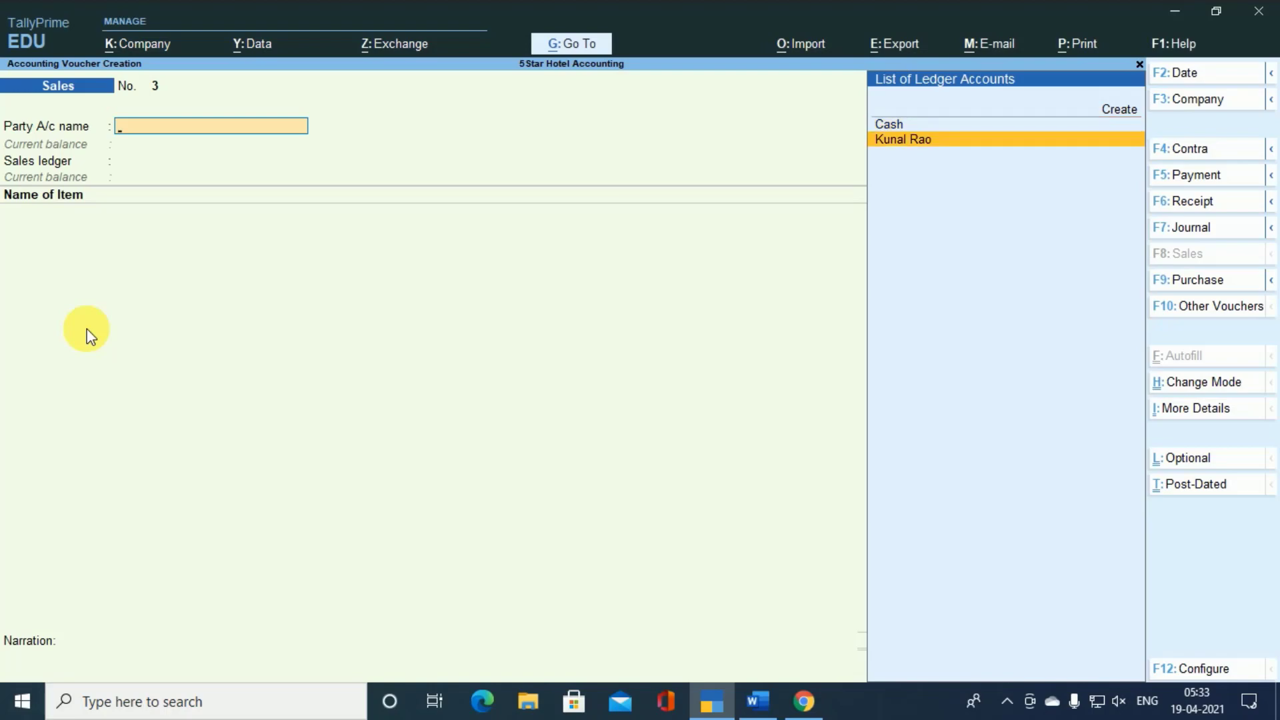
key(Return)
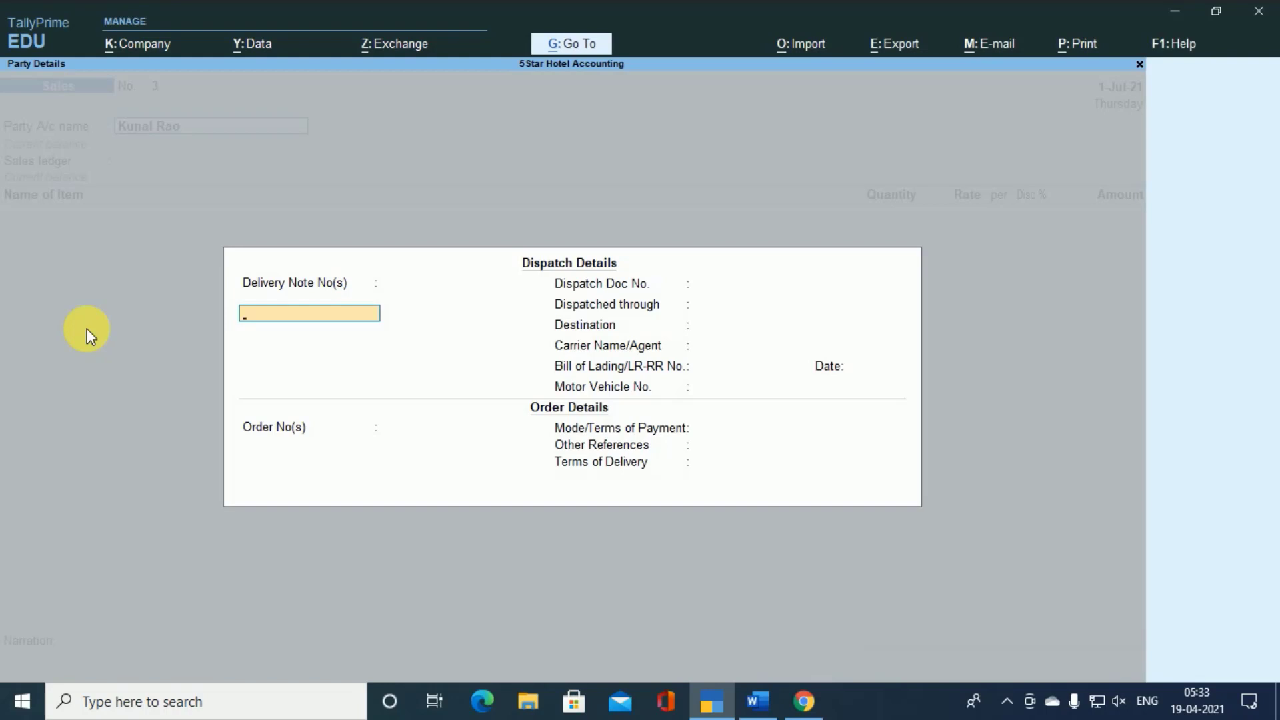
key(ctrl+a)
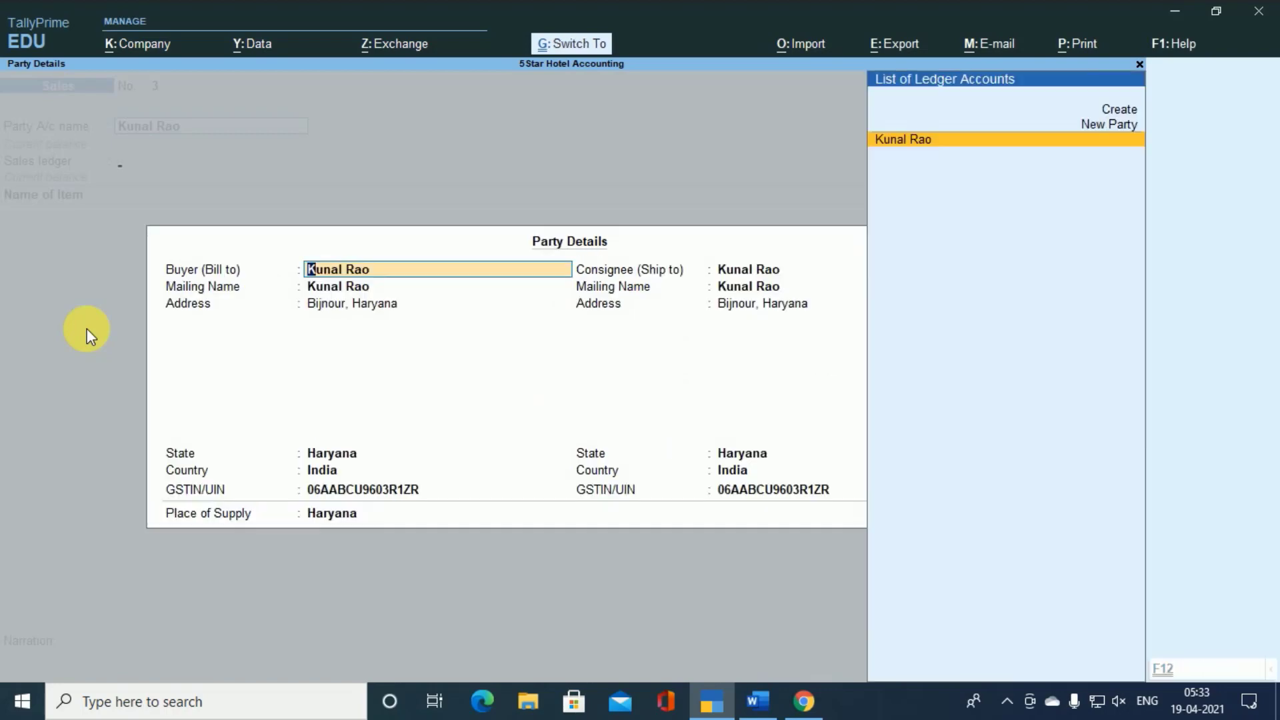
key(ctrl+a)
key(Return)
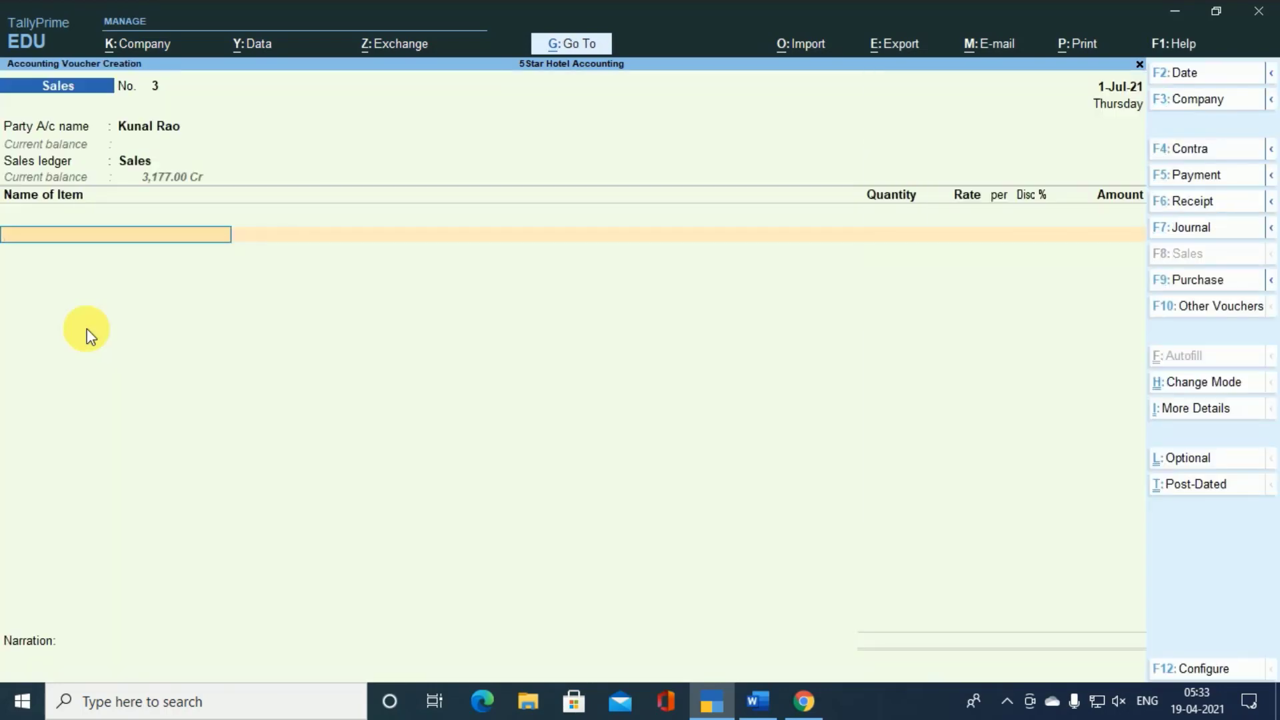
text(A)
key(Down)
key(Down)
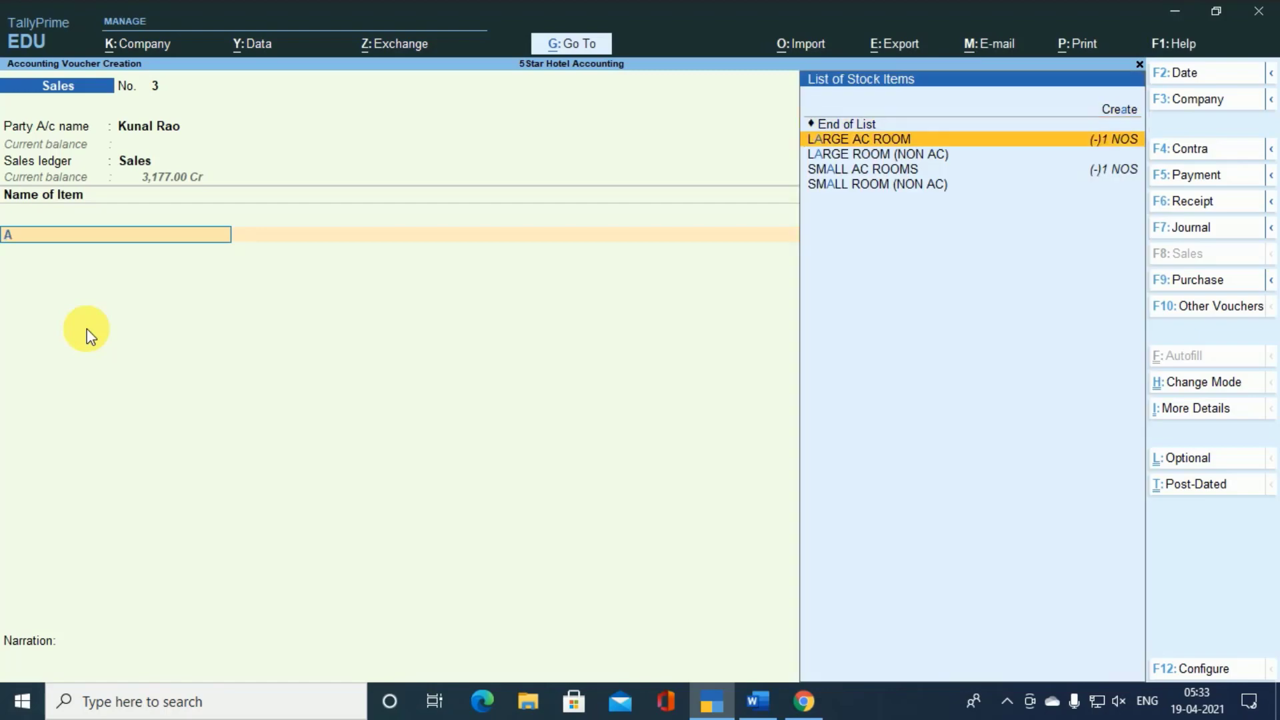
key(Return)
key(Return)
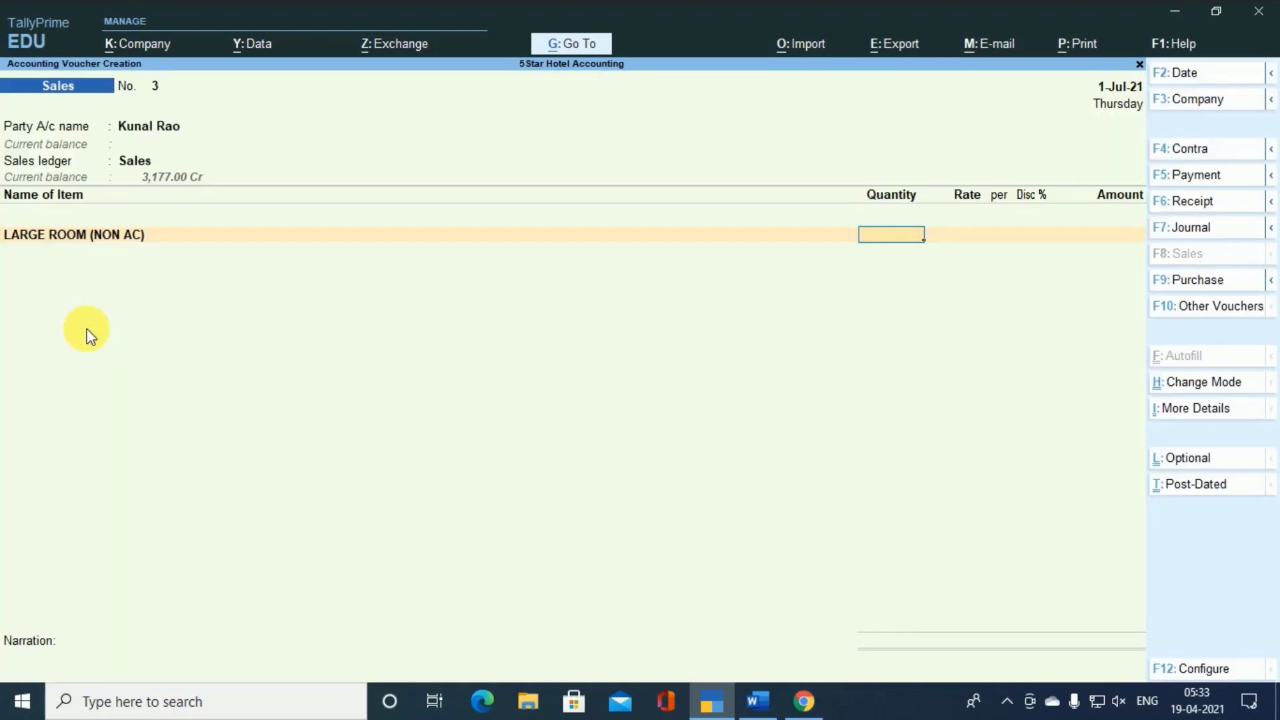
key(BackSpace)
- Enter LARGE AC ROOM as the first item with 3 NOS at a rate of 6,500 per NOS and a 2% discount
key(Up)
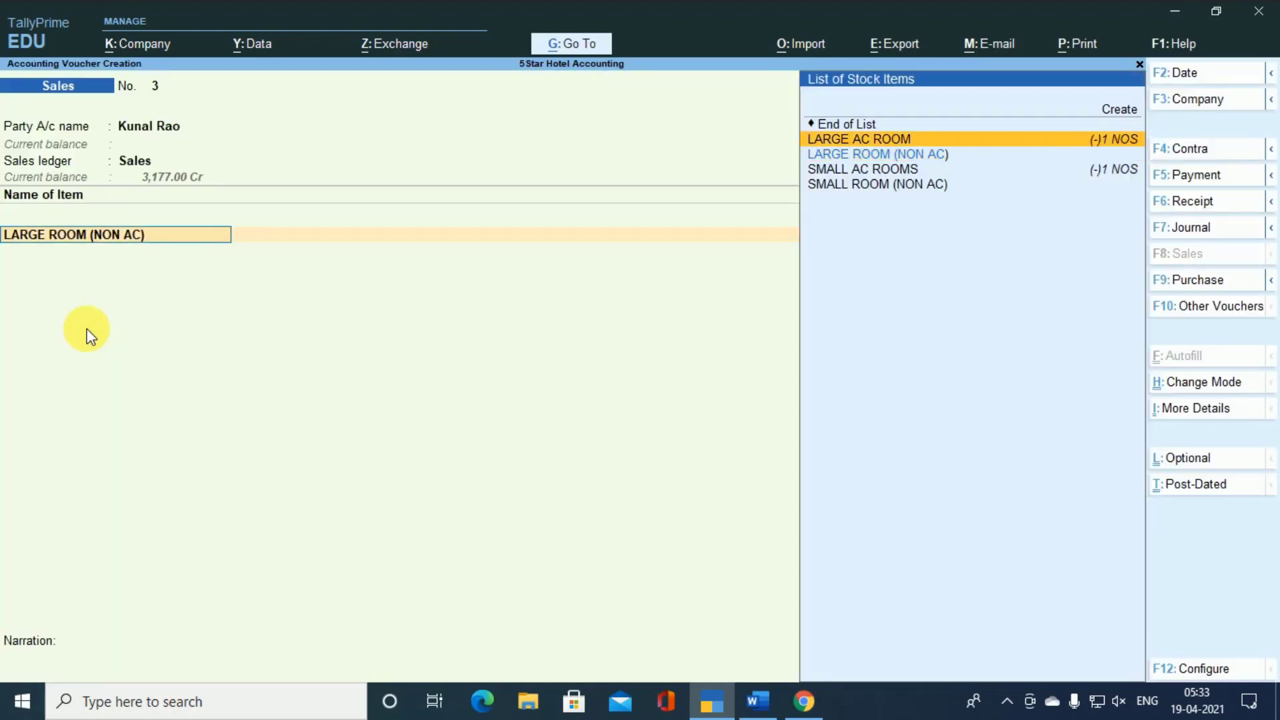
key(Return)
key(Return)
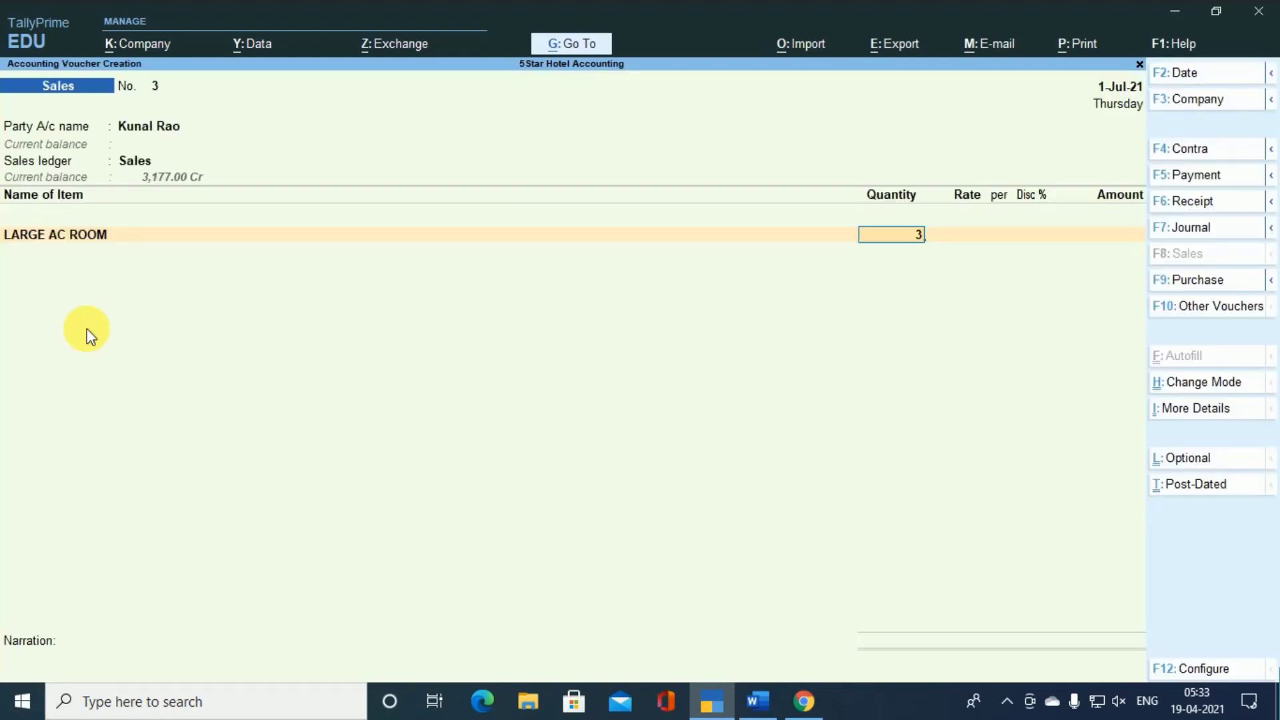
key(Return)
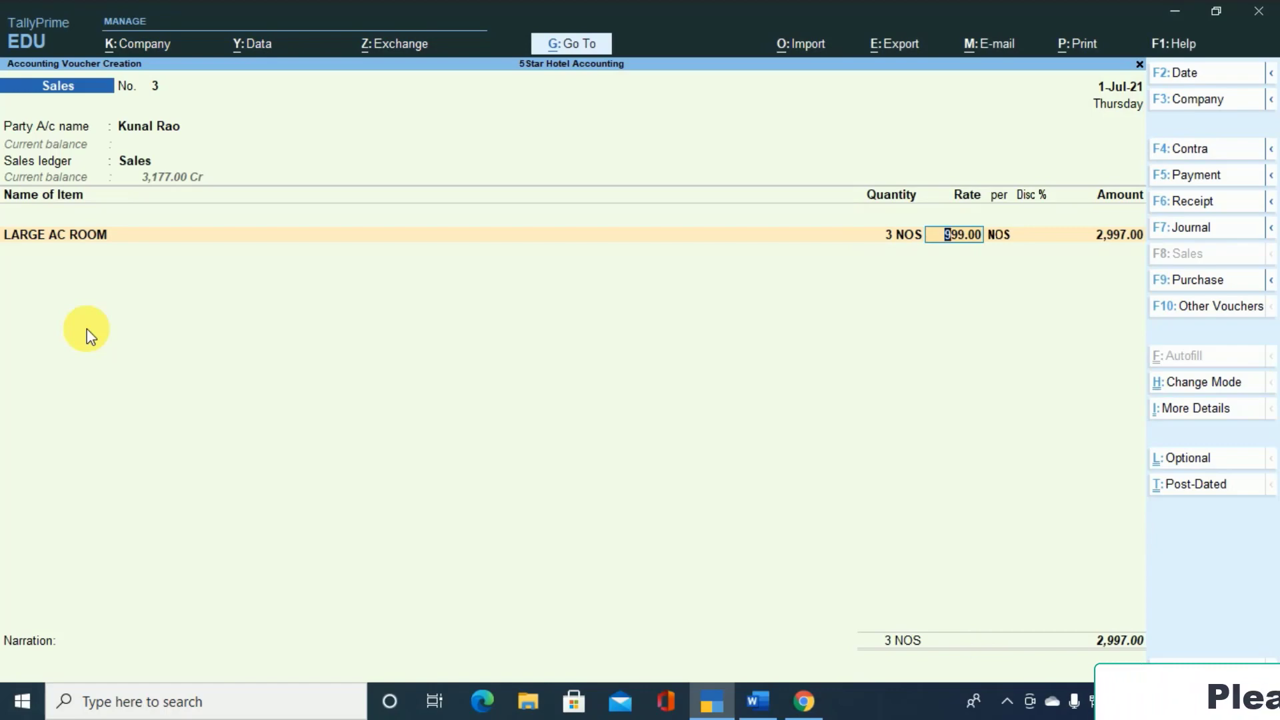
text(6500)
key(Return)
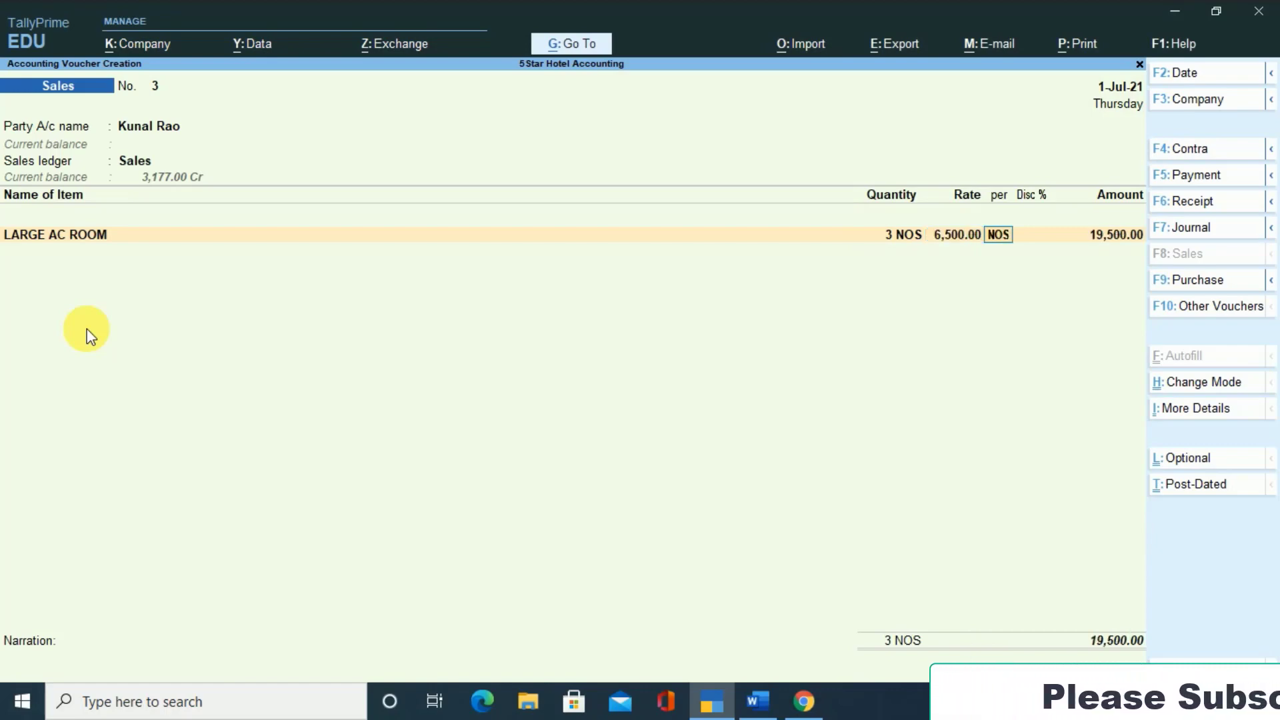
key(Return)
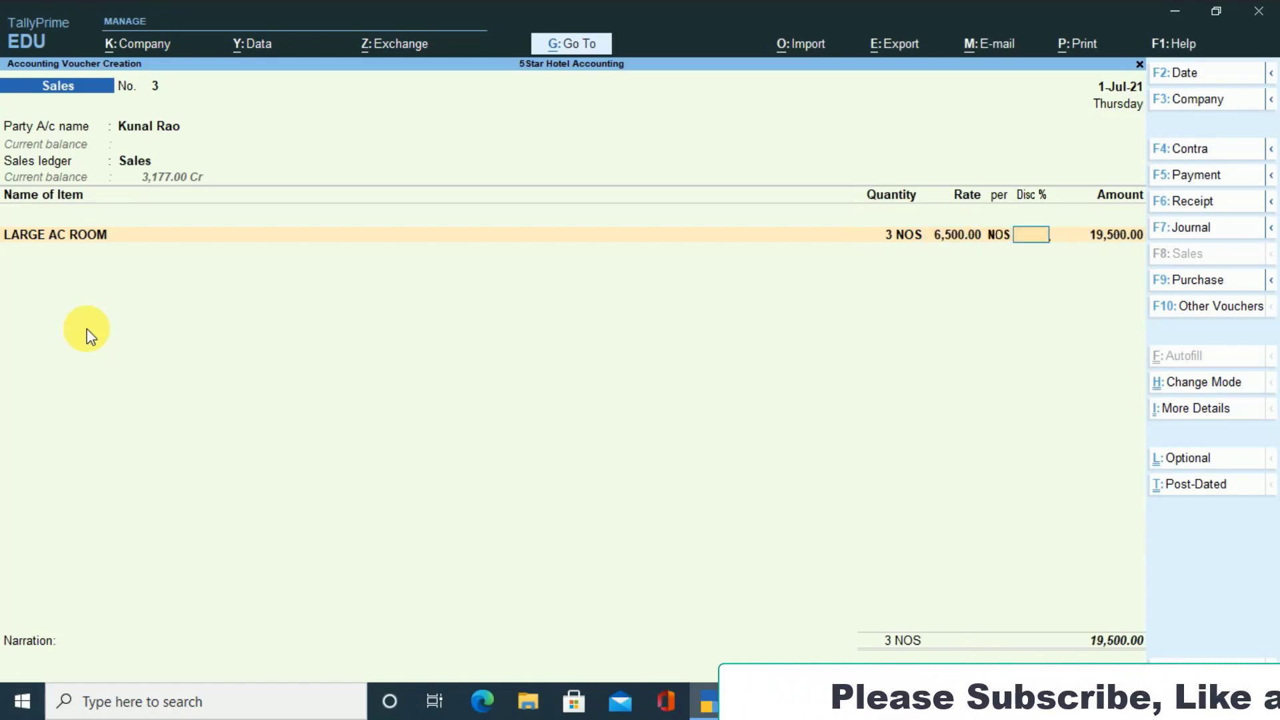
text(2)
key(Return)
key(Return)
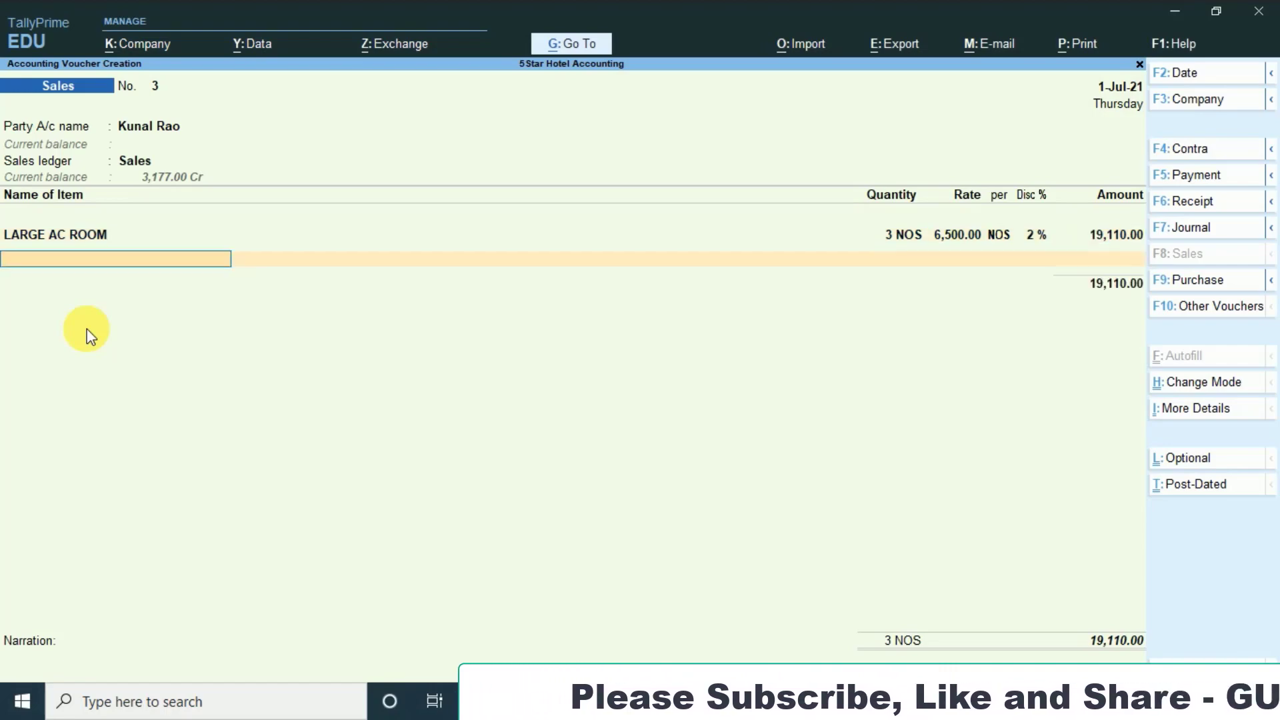
- Add SMALL AC ROOMS as the second item with 4 NOS at a rate of 2,200 per NOS and a 1% discount
text(L)
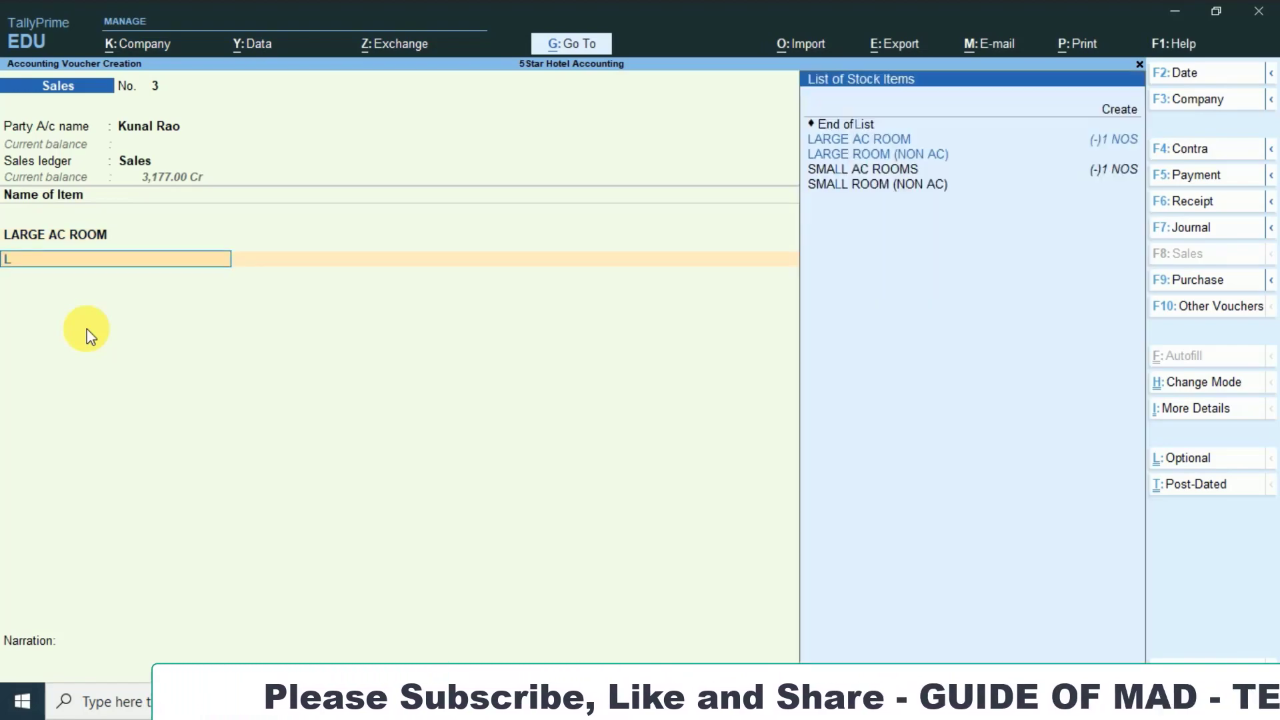
key(Down)
key(Down)
key(Return)
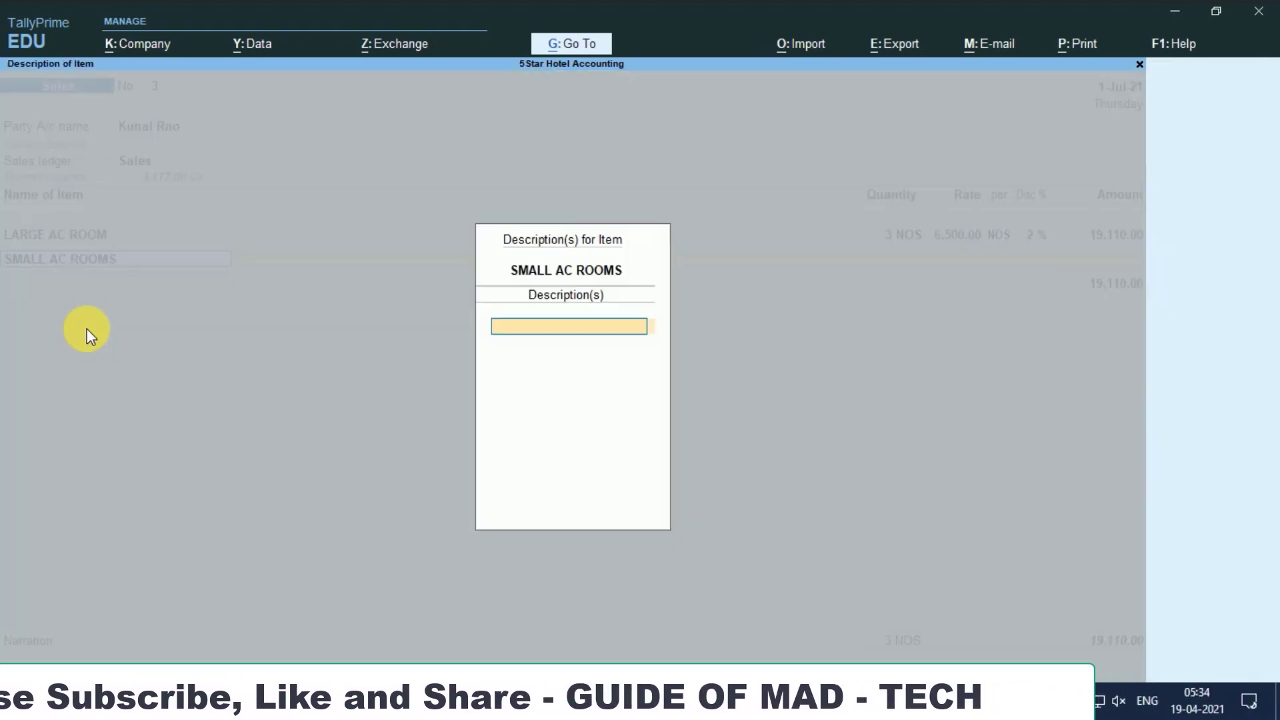
key(Return)
text(4)
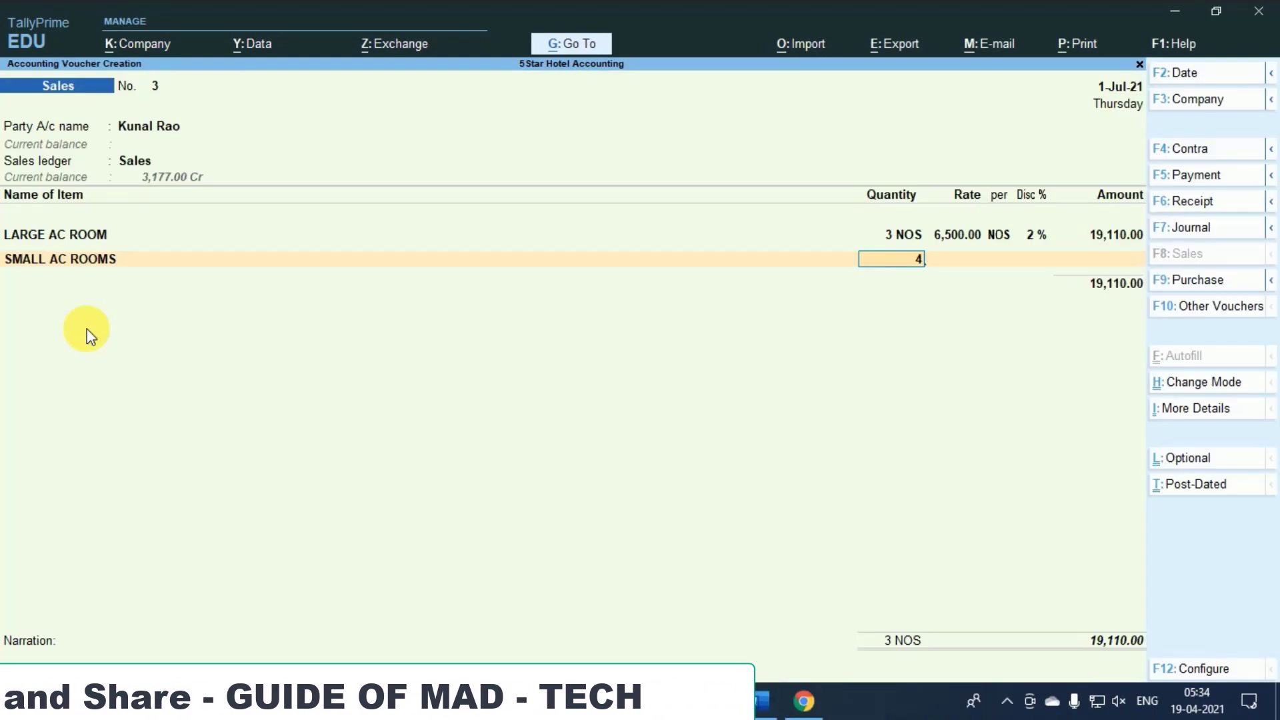
key(Return)
key(Return)
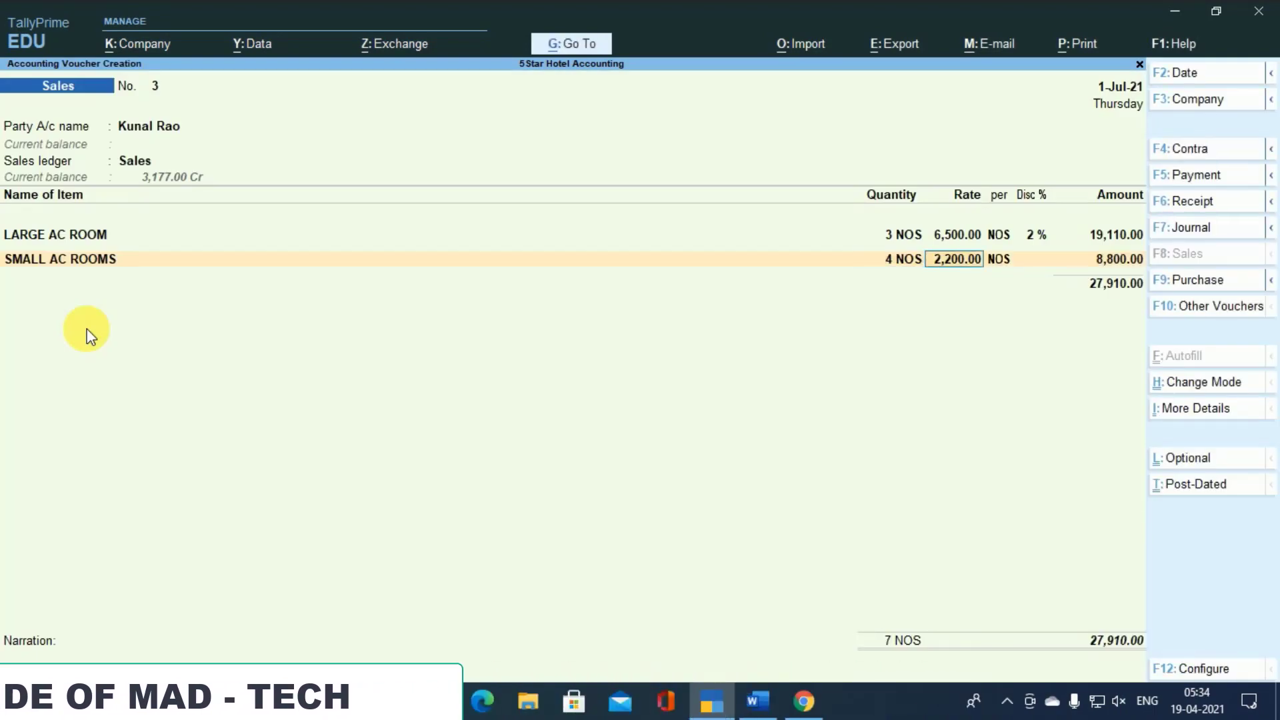
key(Return)
key(Return)
text(1)
key(Return)
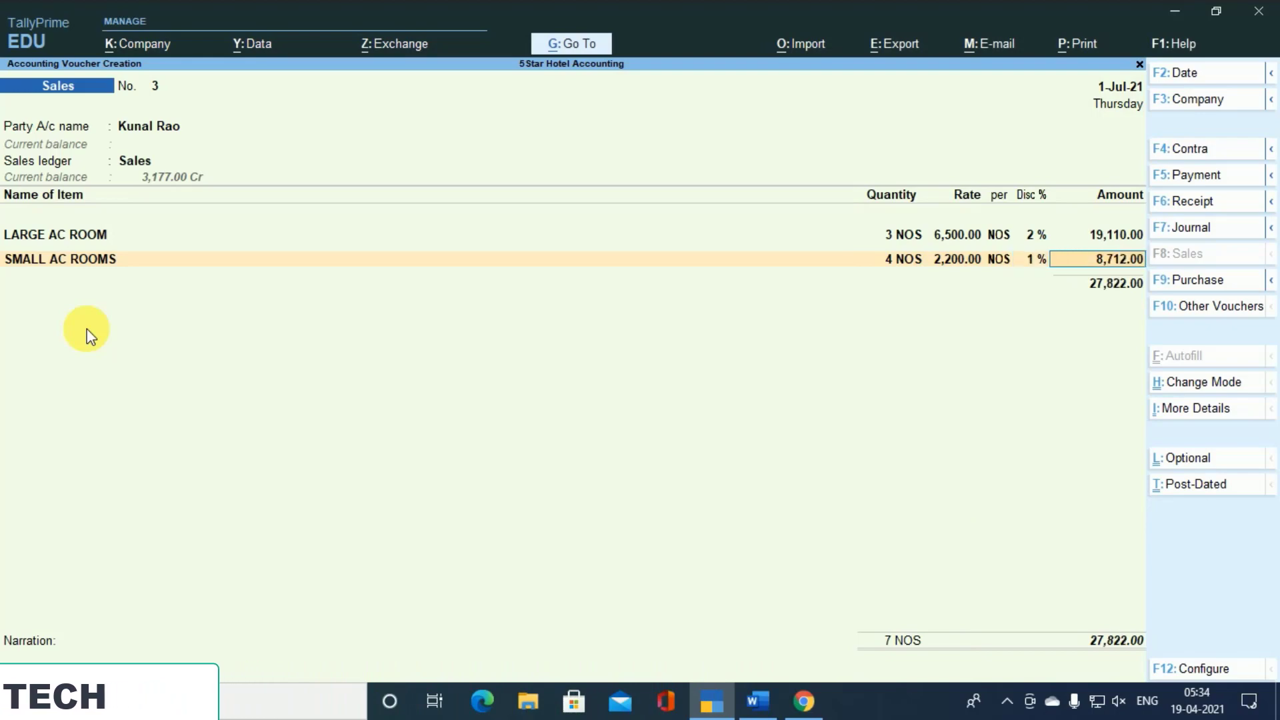
key(Return)
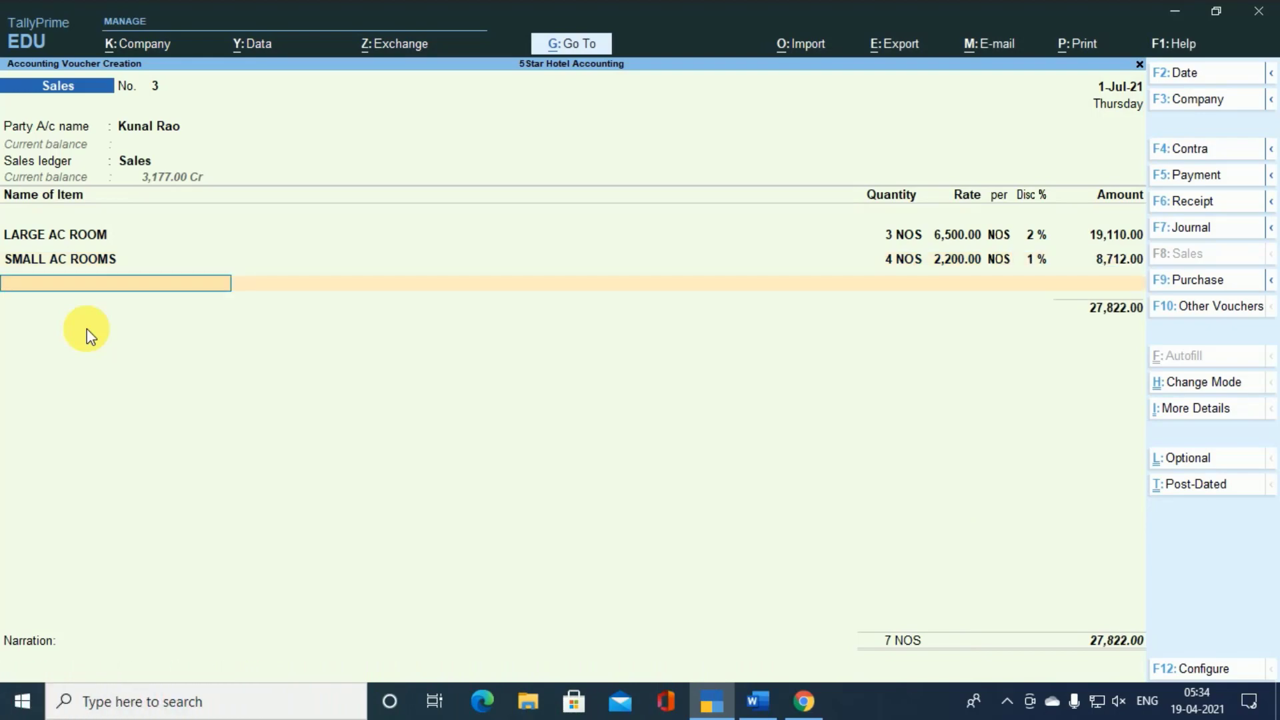
- Finish the item list and add the Lundary Services ledger with an amount of 1,500
key(Return)
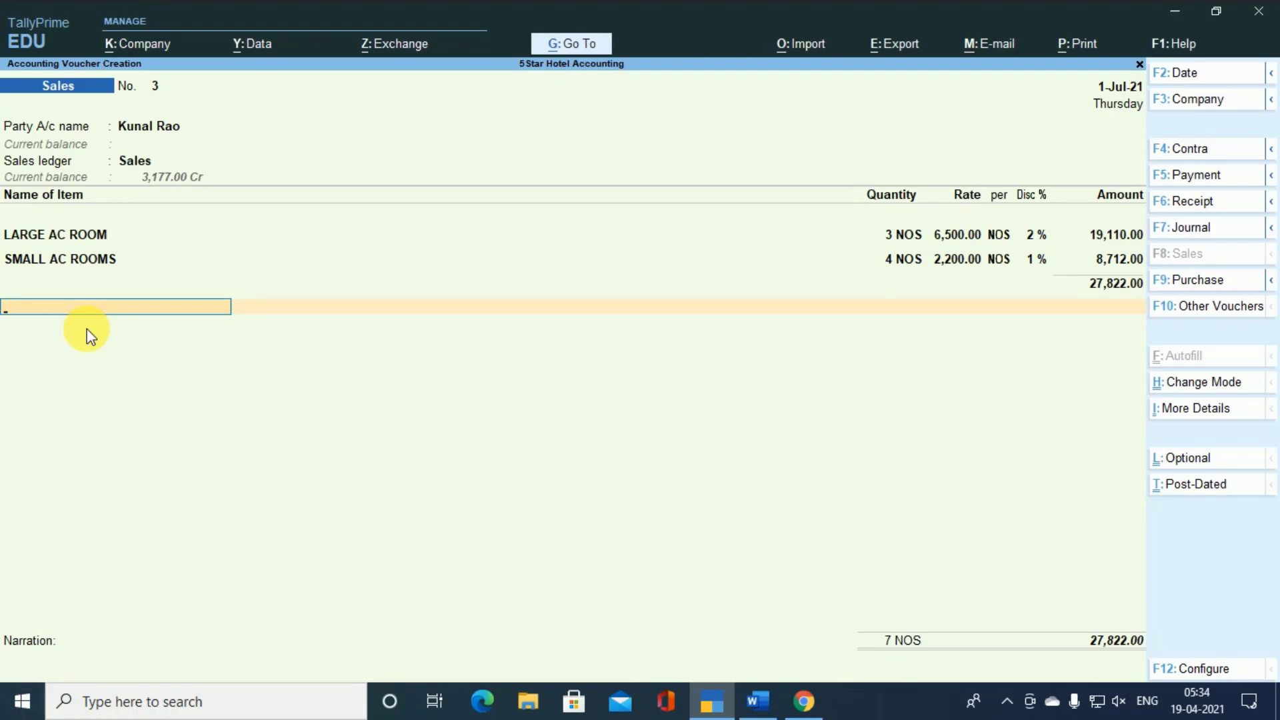
text(S)
key(Up)
key(Up)
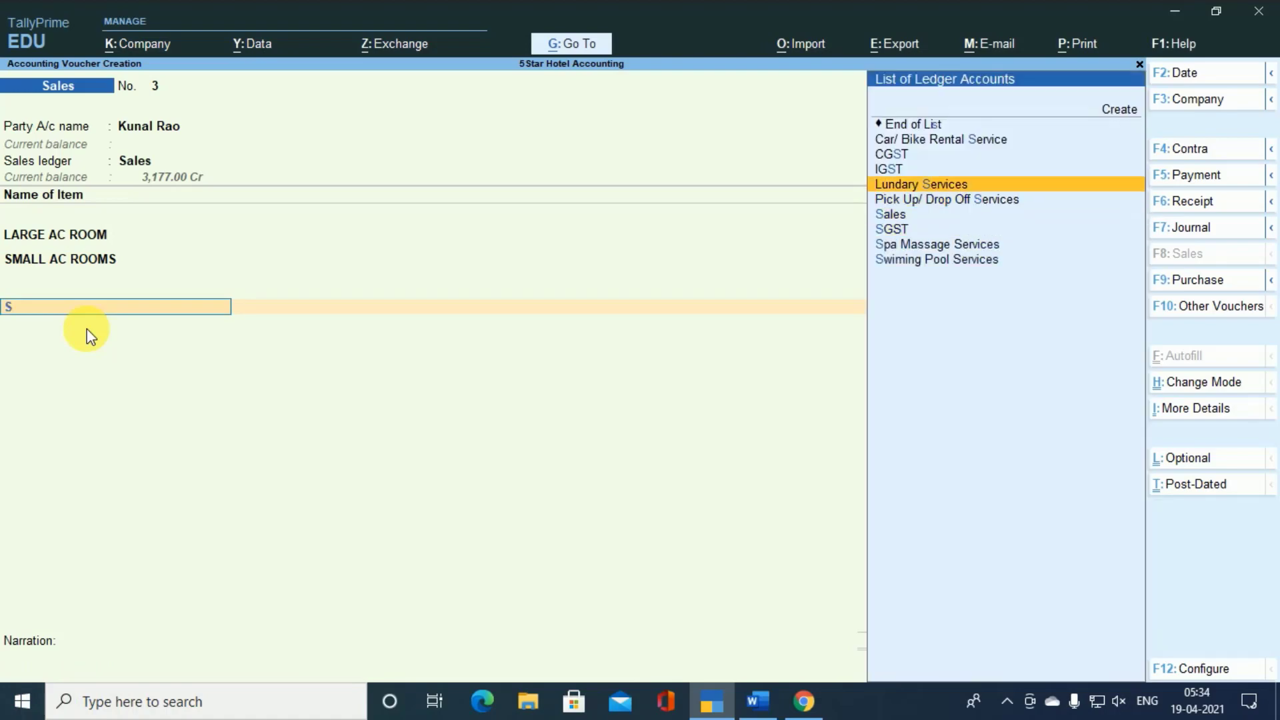
key(Return)
key(Return)
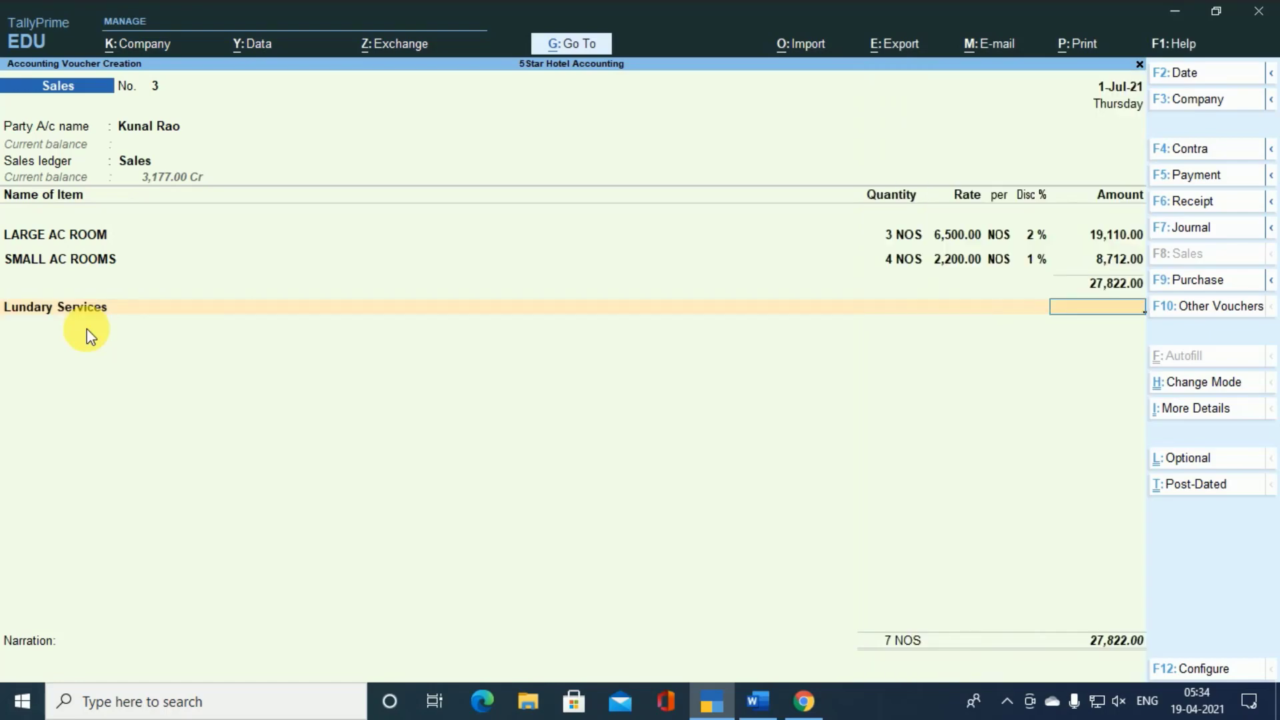
text(1,500)
- Add the Spa Massage Services ledger to the sales voucher with an amount of 1,900
key(Return)
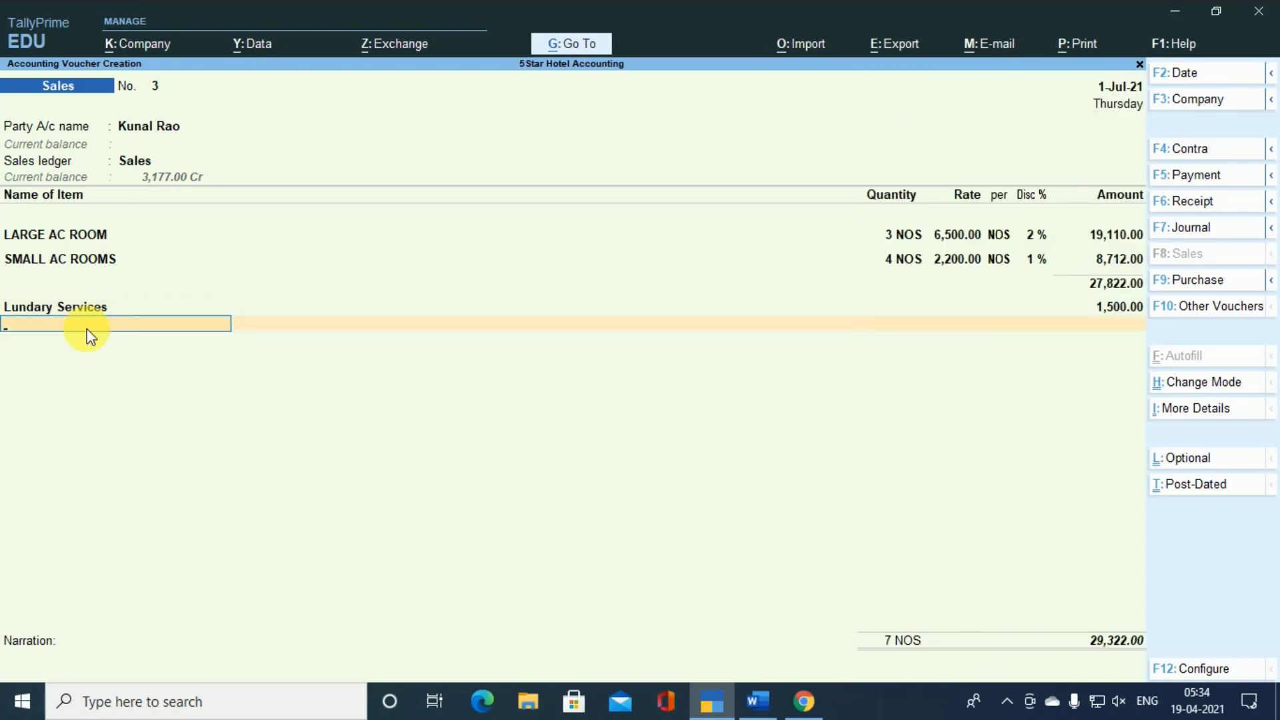
text(sp)
key(Return)
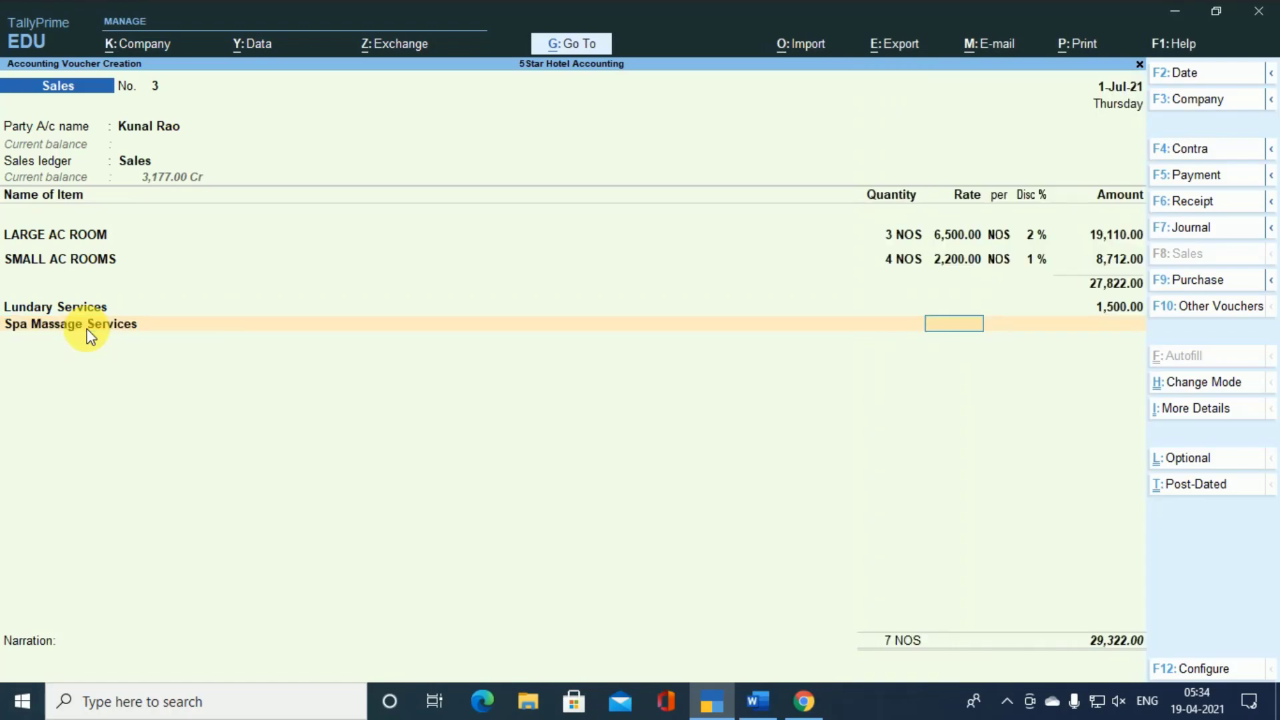
key(Return)
text(19000)
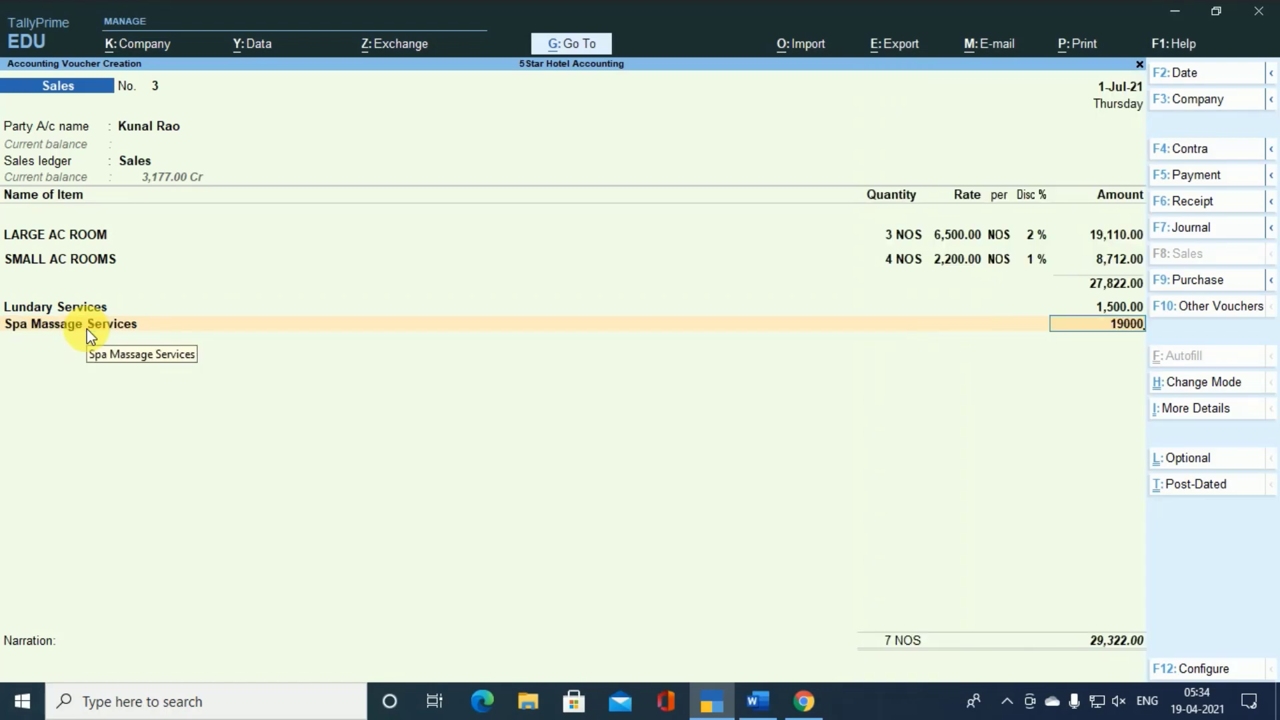
key(BackSpace)
key(Return)
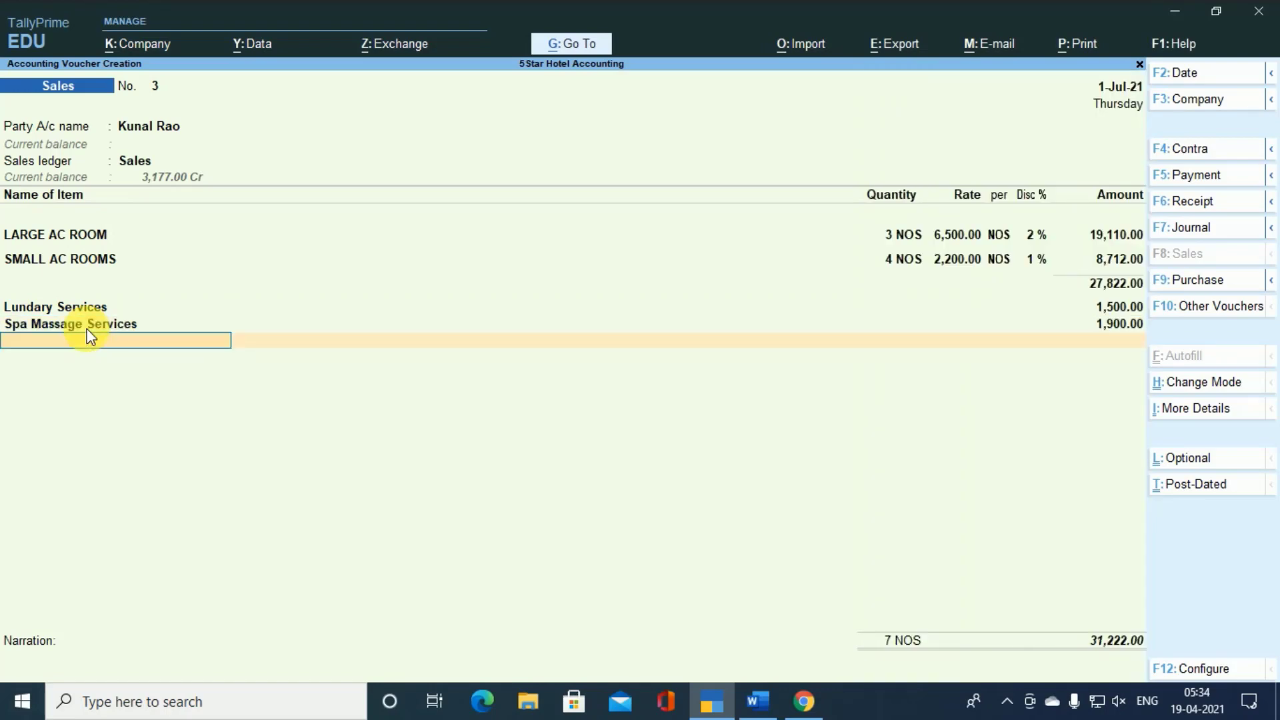
- Add the Car/ Bike Rental Service ledger to the sales voucher with an amount of 5,000
text(S)
key(Up)
key(Up)
key(Up)
key(Up)
key(Up)
key(Up)
key(Up)
key(Up)
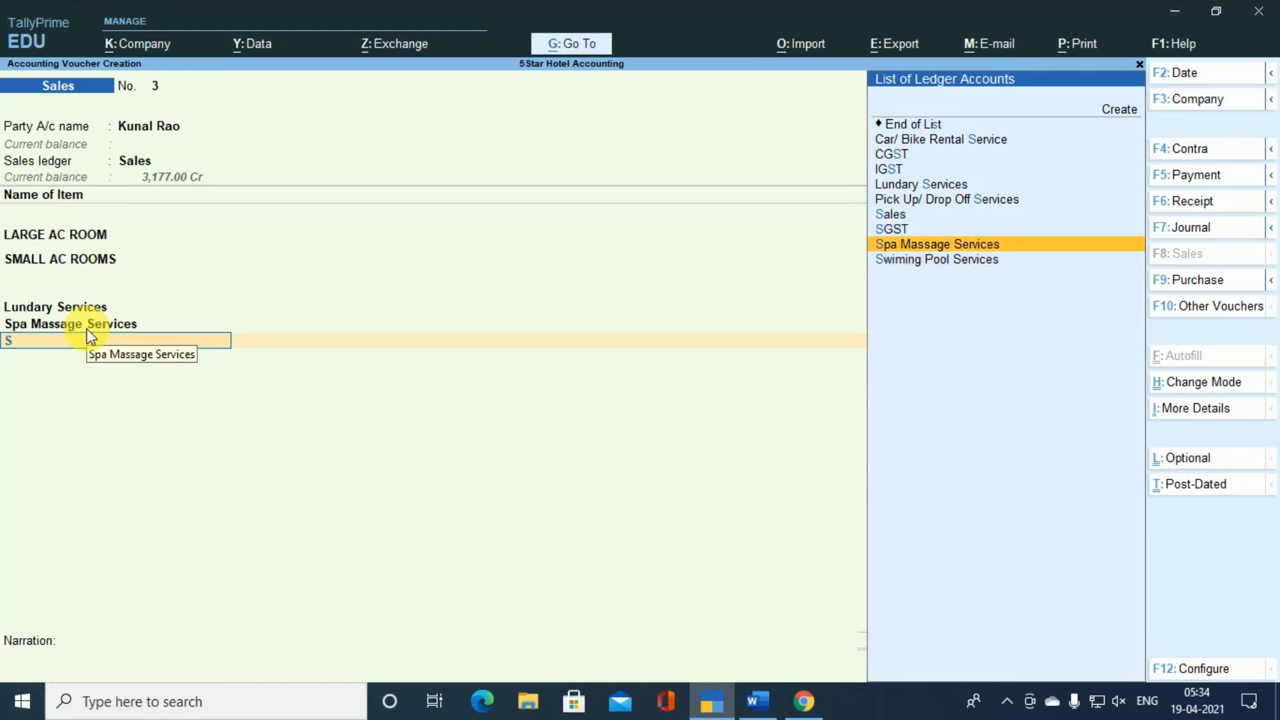
key(Return)
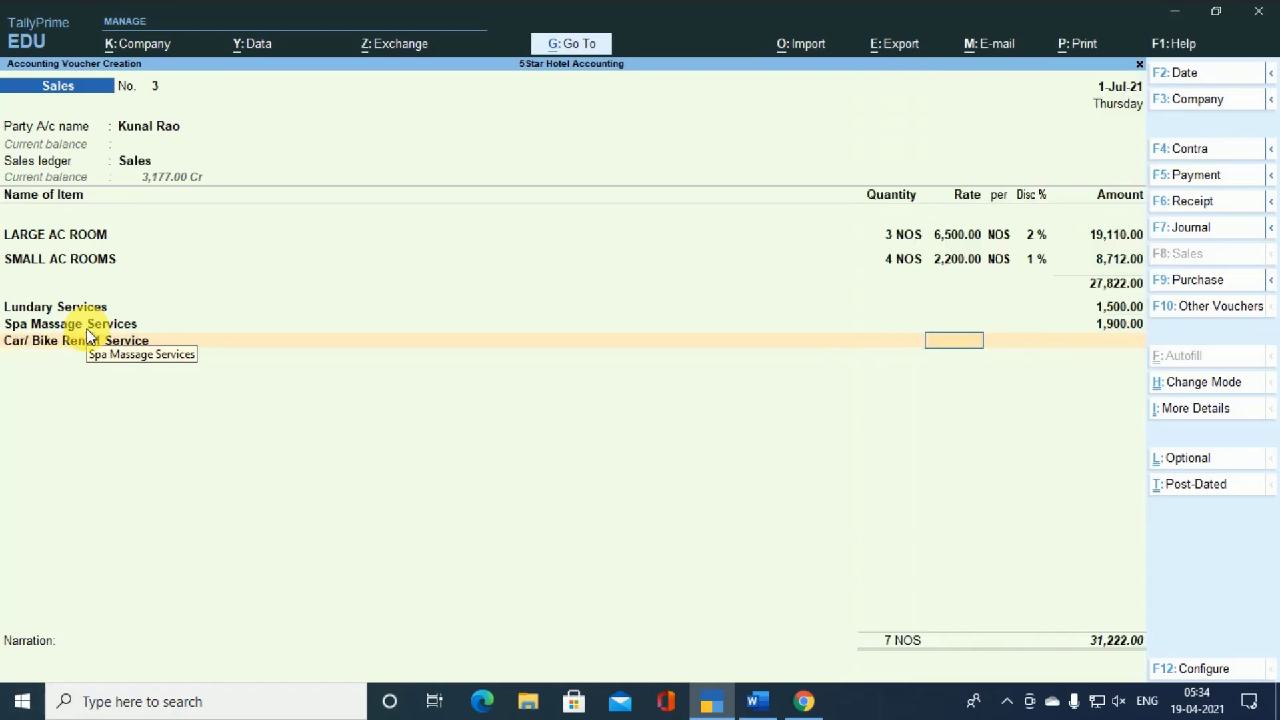
key(Return)
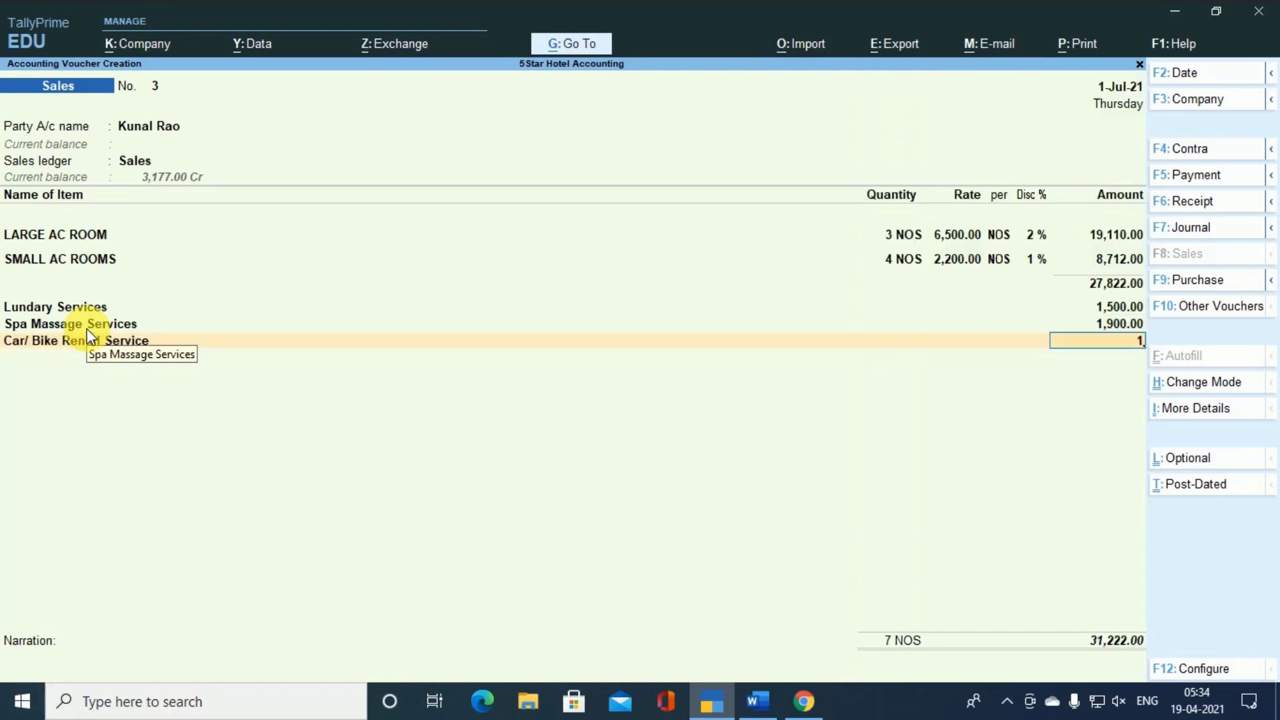
text(5000)
key(Return)
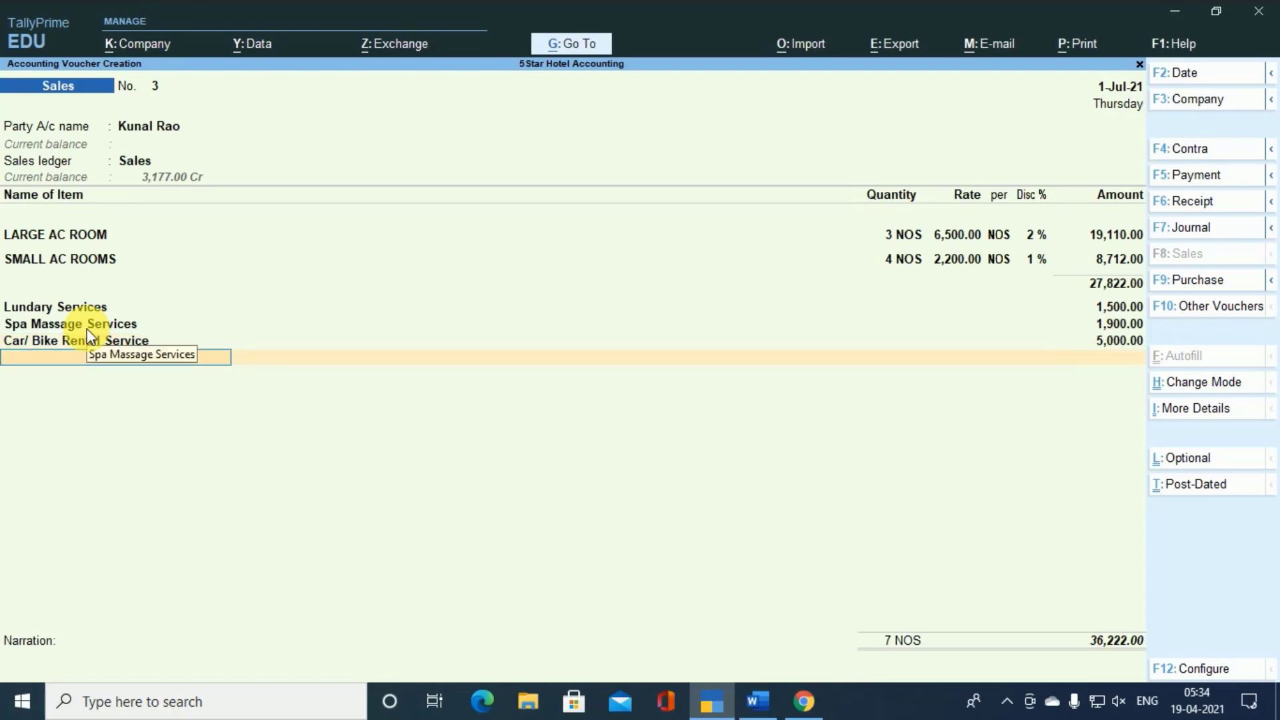
- Add the IGST ledger with its automatically calculated amount and finish the ledger entries
key(Return)
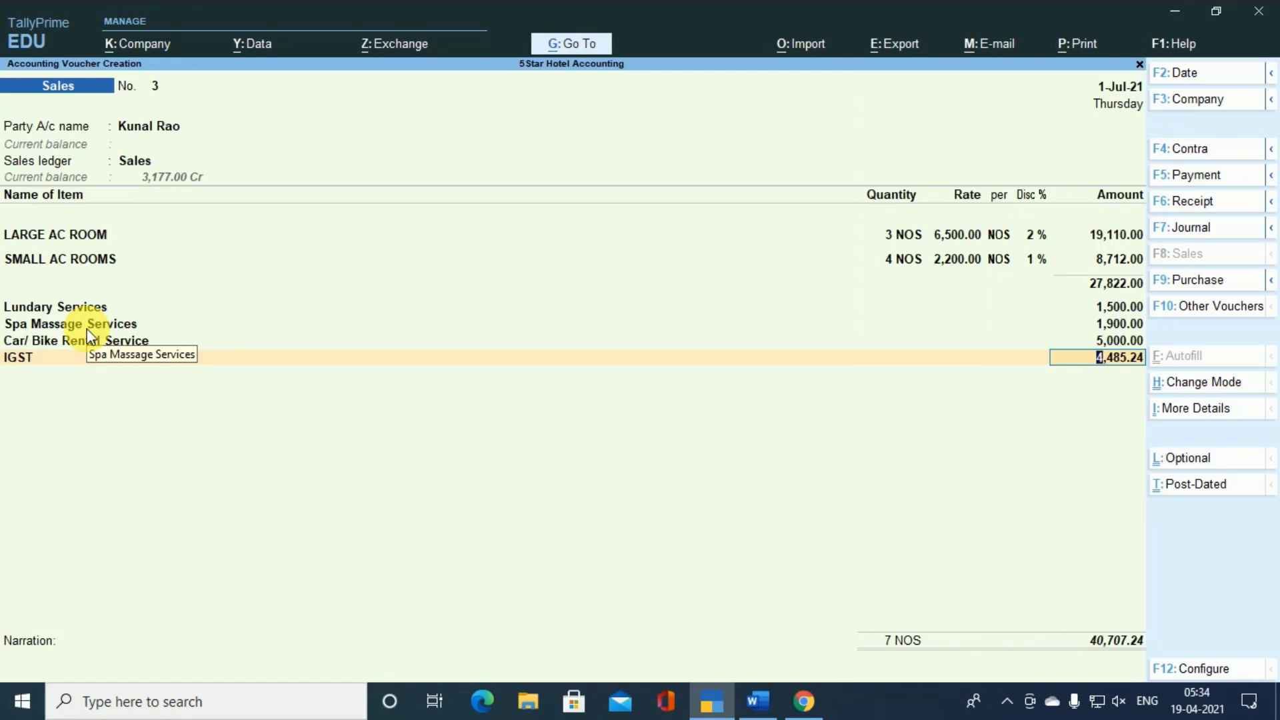
key(Return)
key(Return)
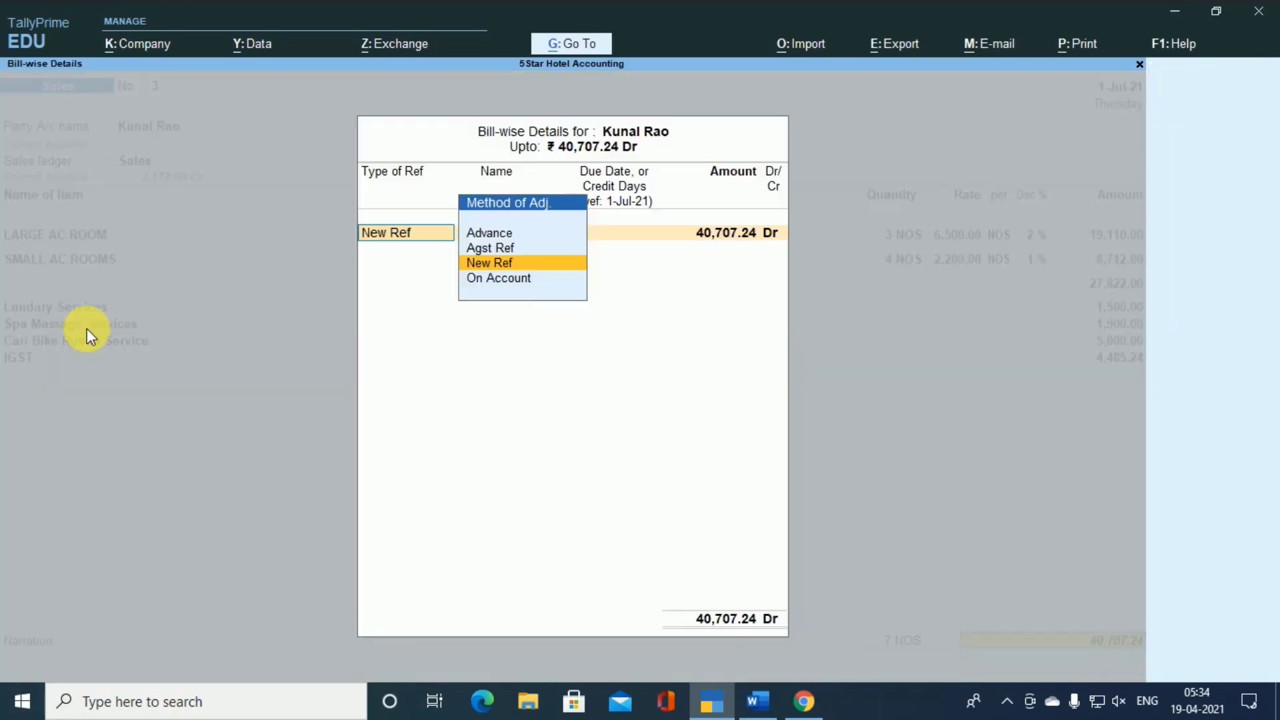
- Allocate the full bill amount to New Ref 3 as Dr and save the sales voucher
key(Return)
key(Return)
key(Return)
key(Return)
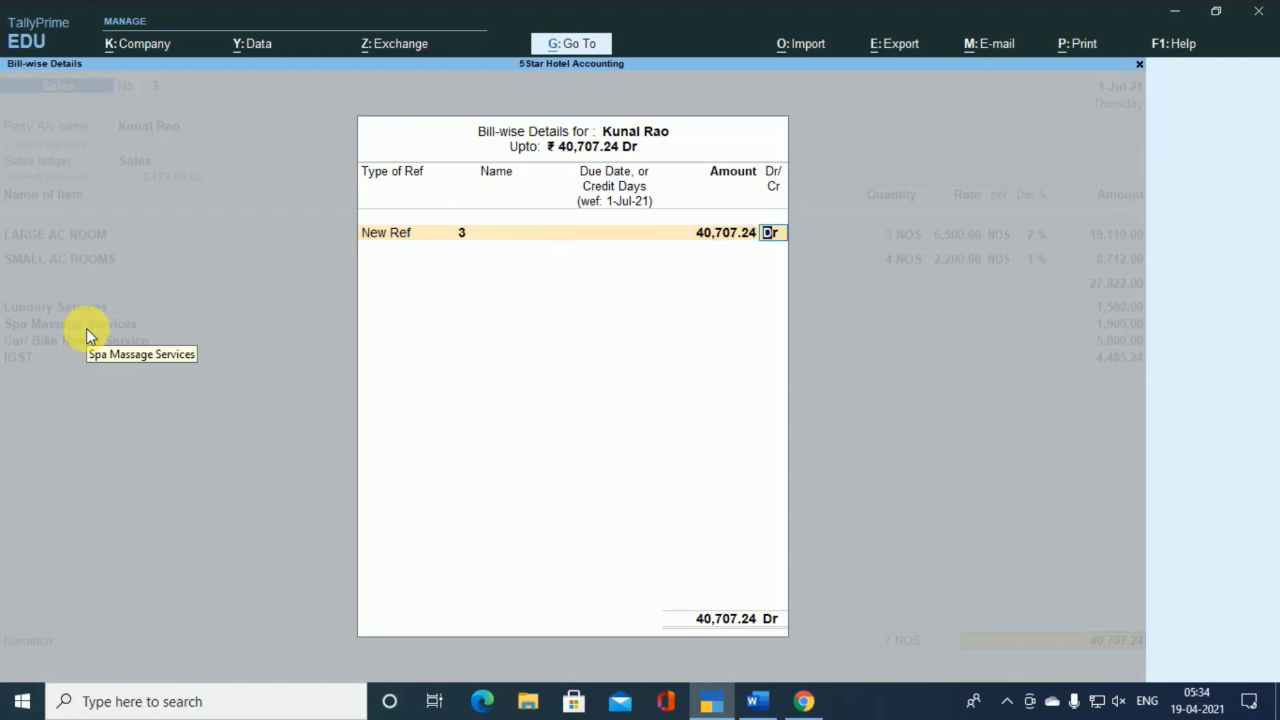
key(Return)
key(Return)
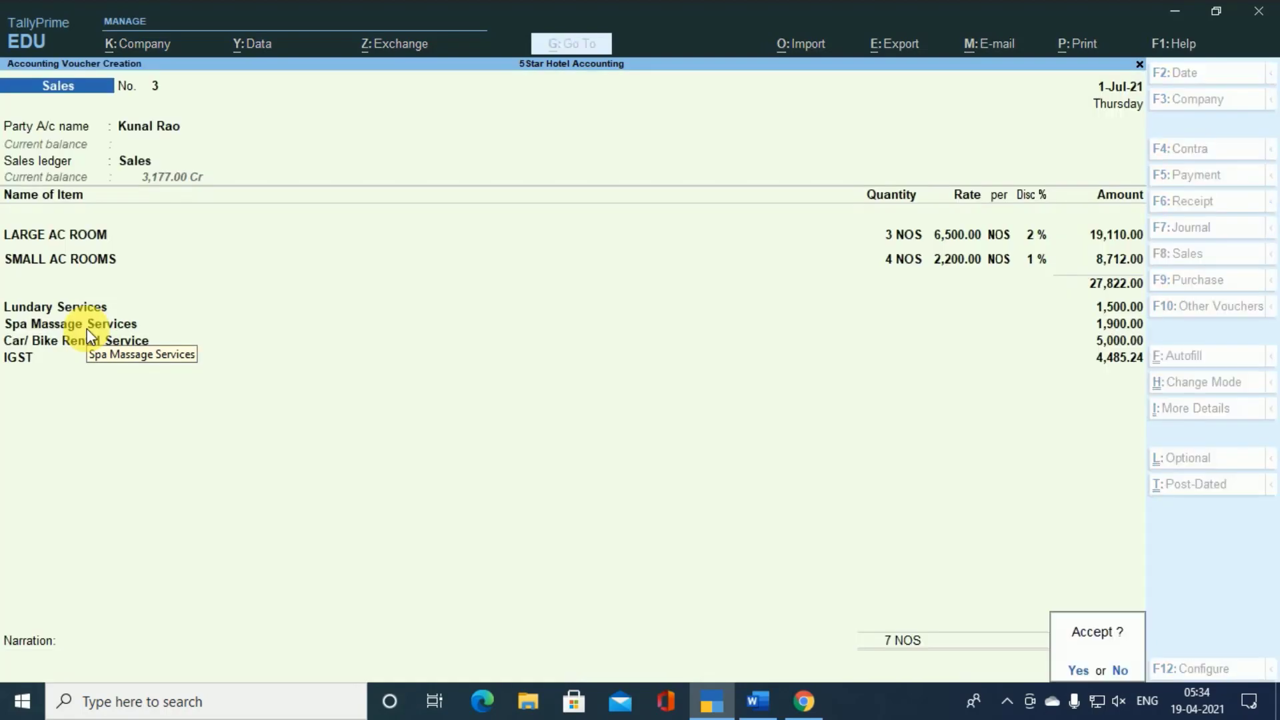
key(Return)
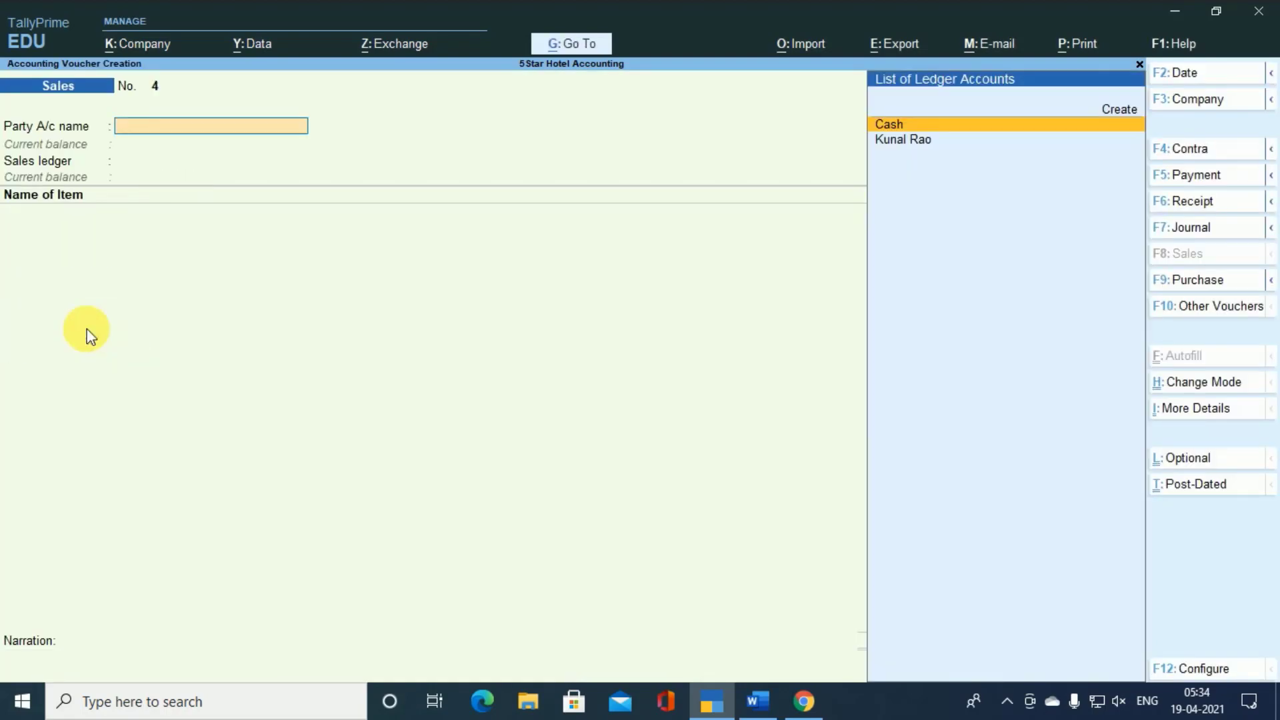
- Reopen sales voucher 3, preview both pages of its tax invoice enlarged, and return to the voucher
key(Page_Up)
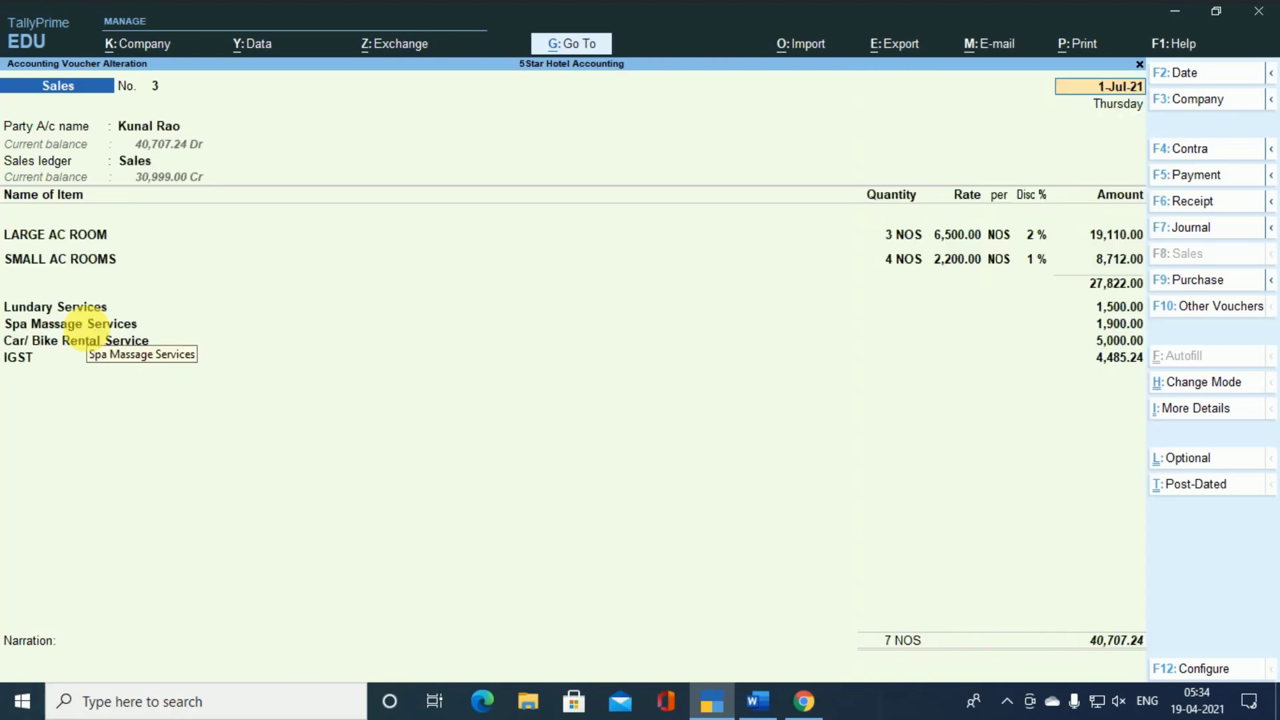
key(ctrl)
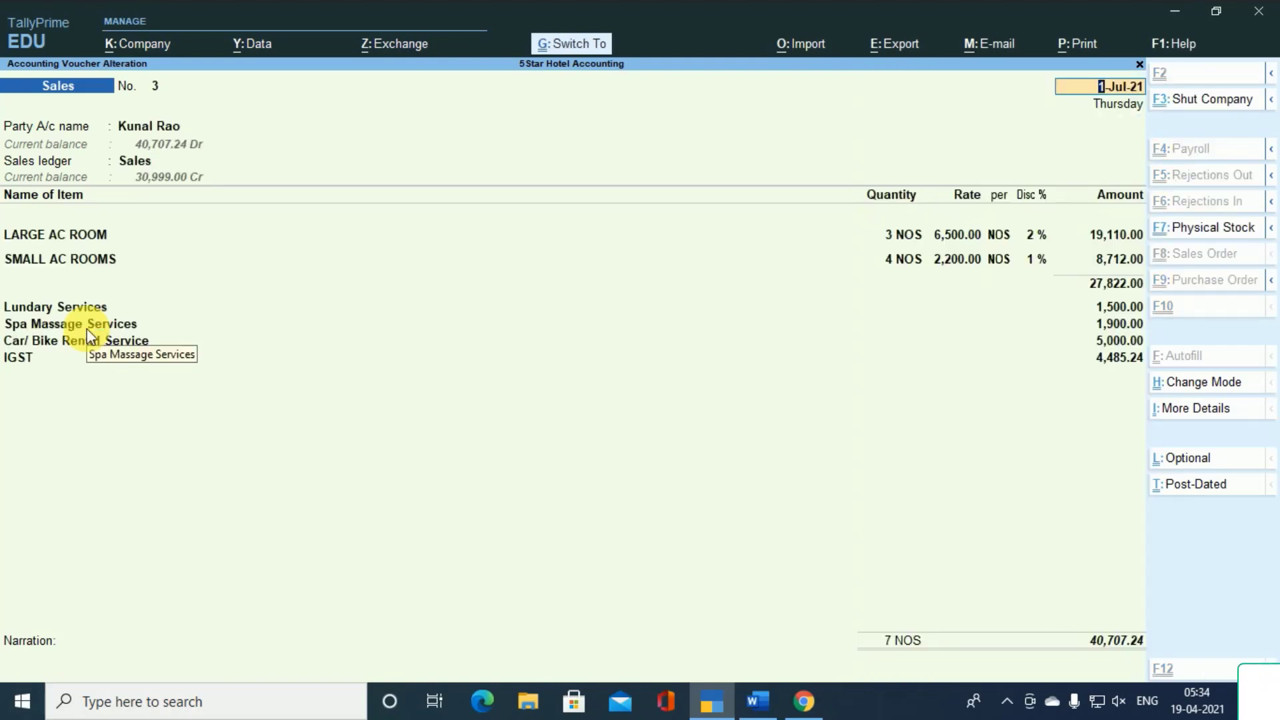
key(ctrl+p)
key(Left)
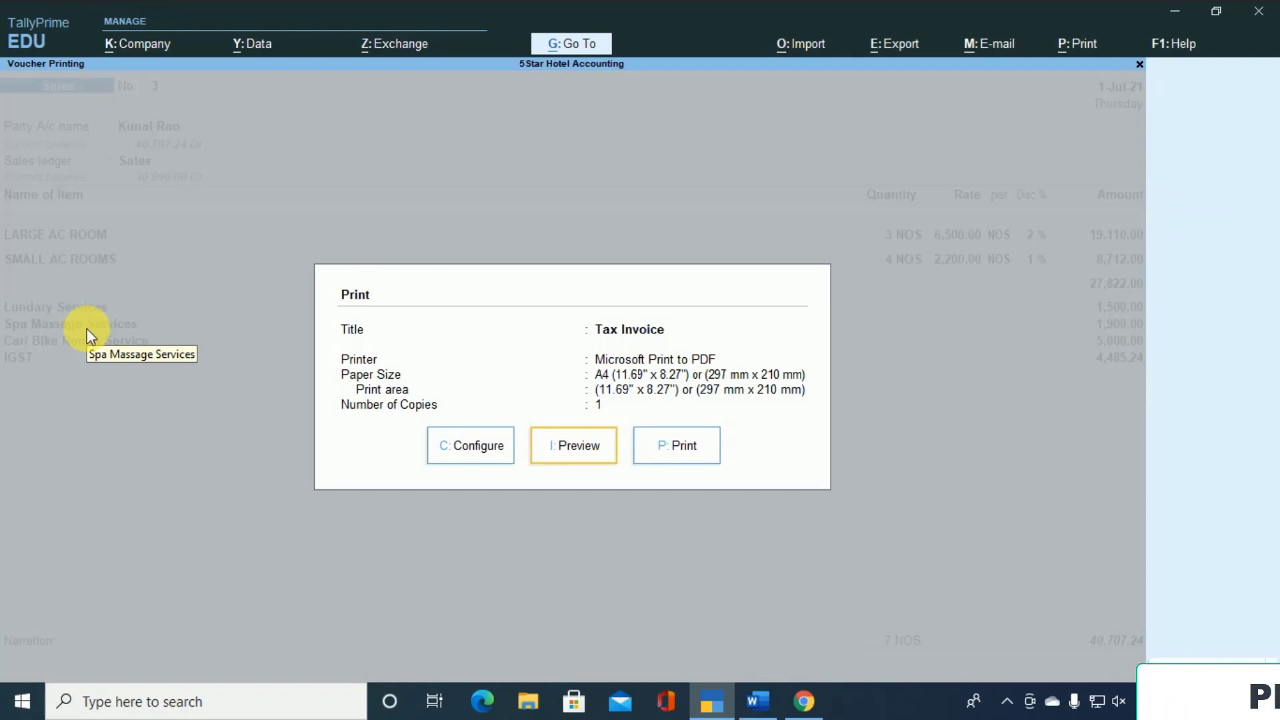
key(Return)
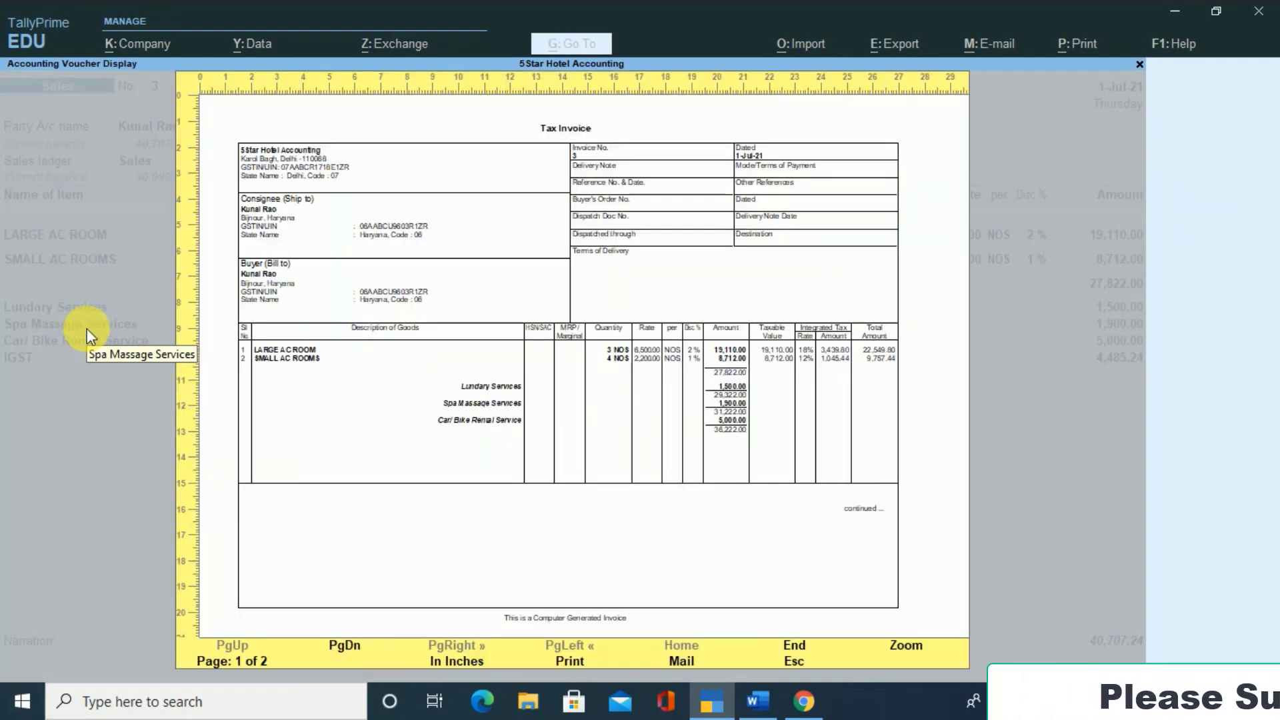
key(alt+z)
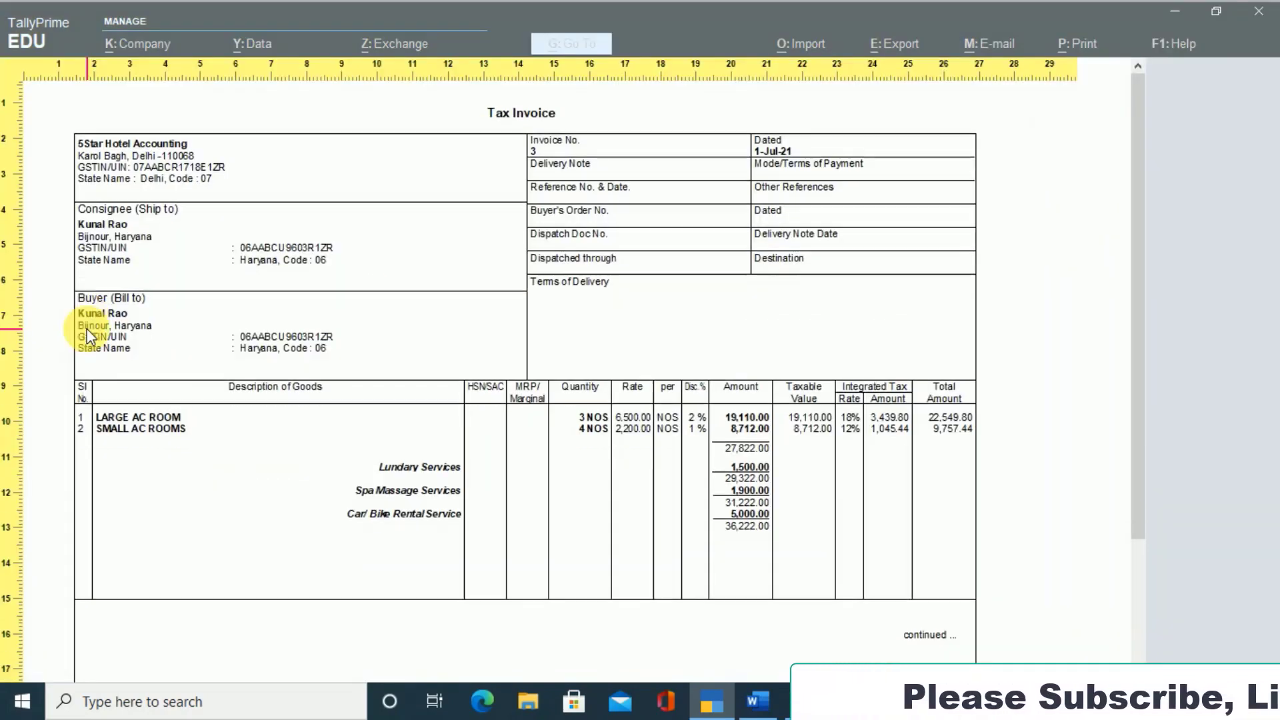
scroll(87, 330, down, 1)
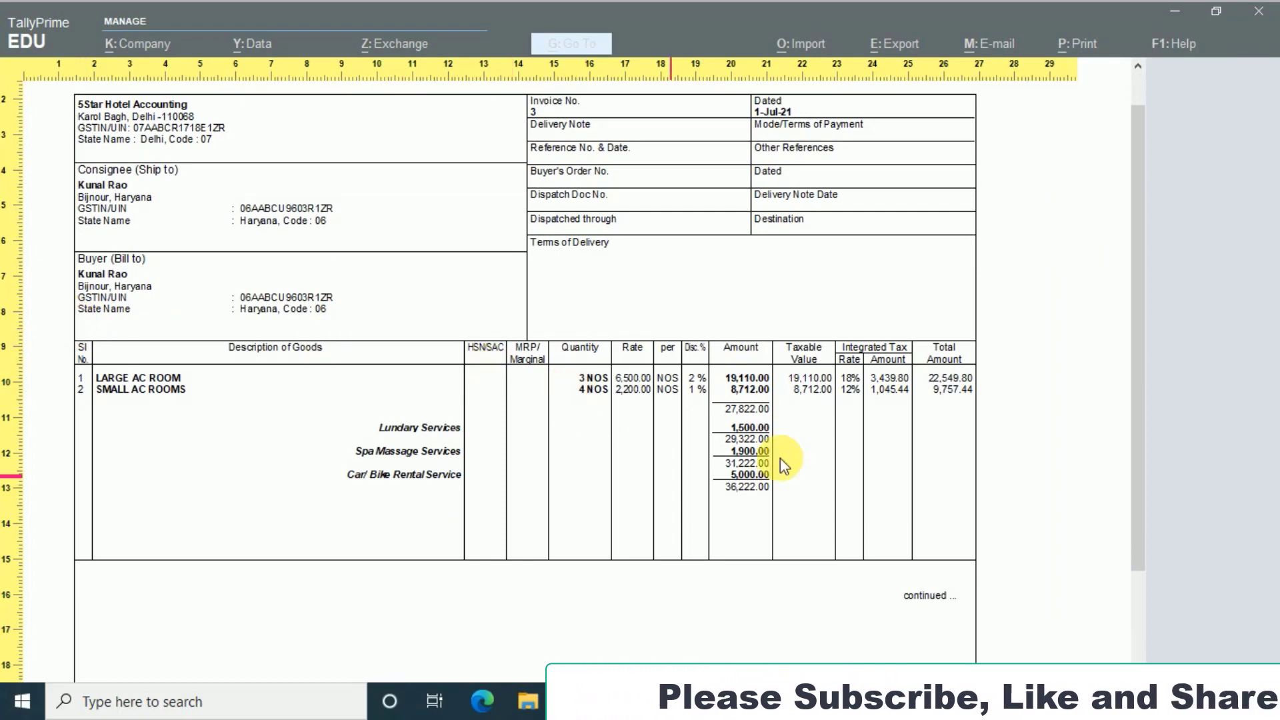
scroll(781, 450, down, 3)
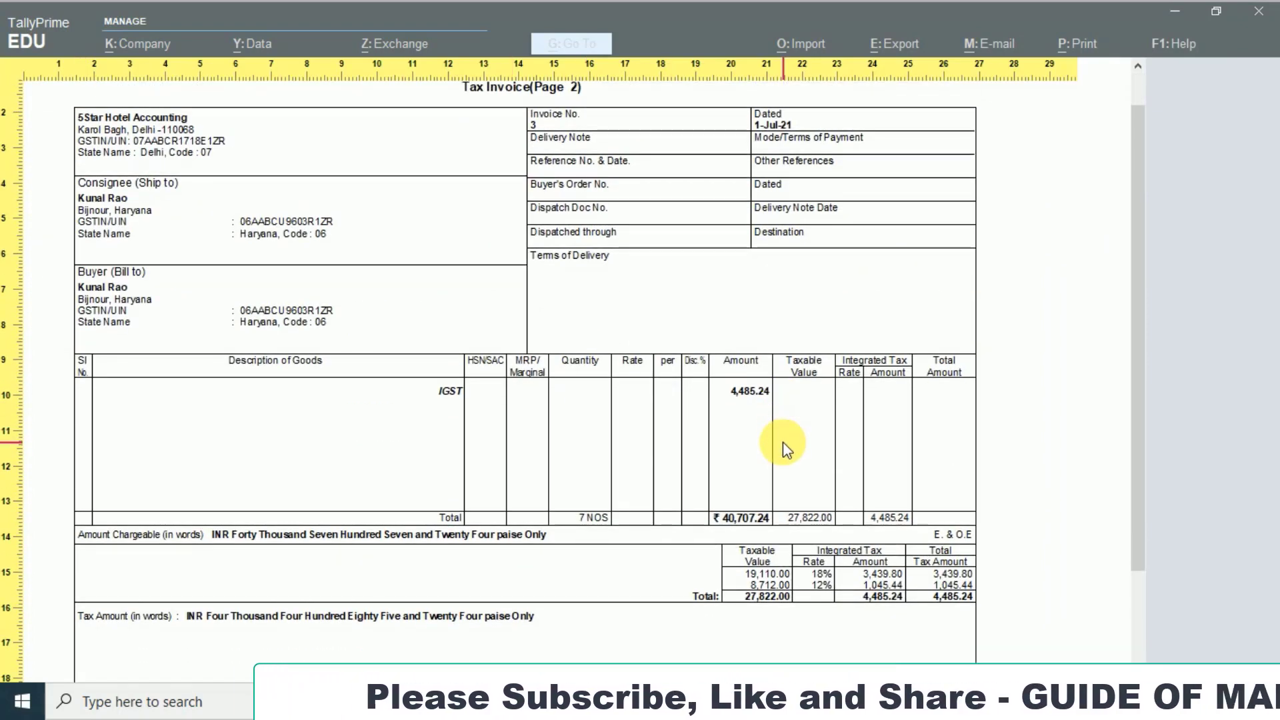
key(Escape)
key(Escape)
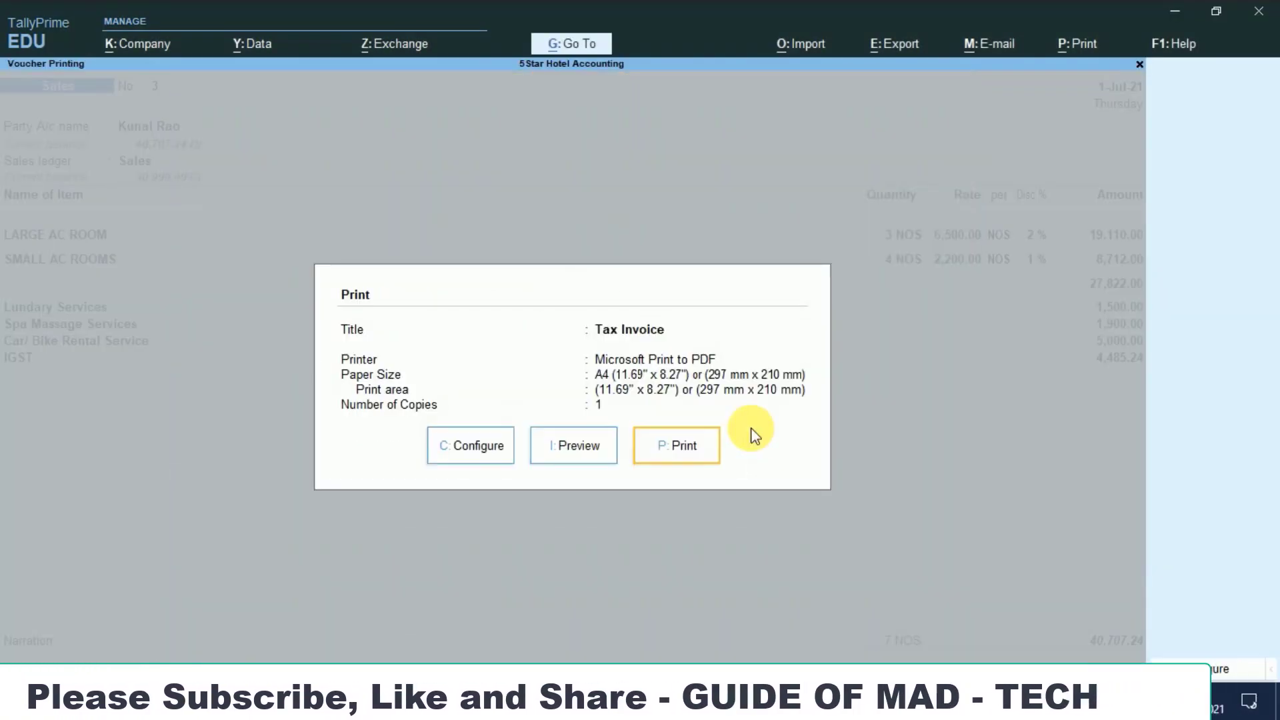
key(Escape)
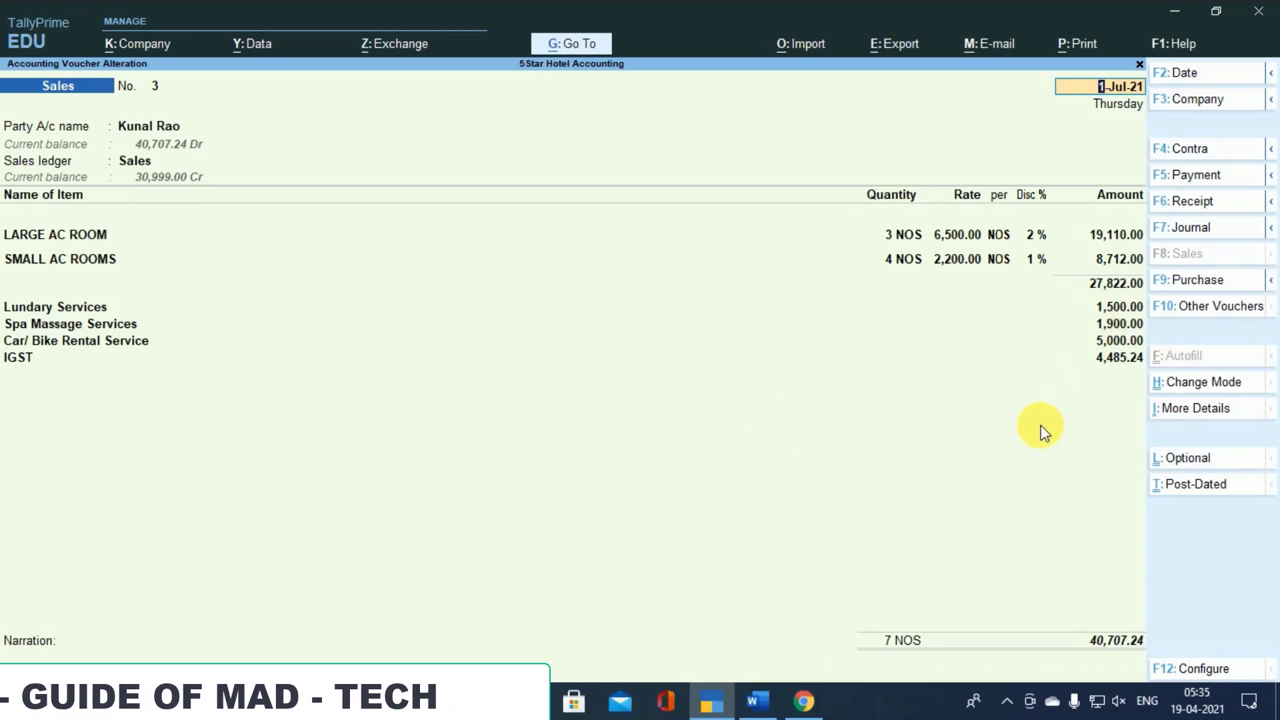
- Examine the voucher's GST - Tax Analysis in detailed form to see the tax rate applied to each room item
key(ctrl)
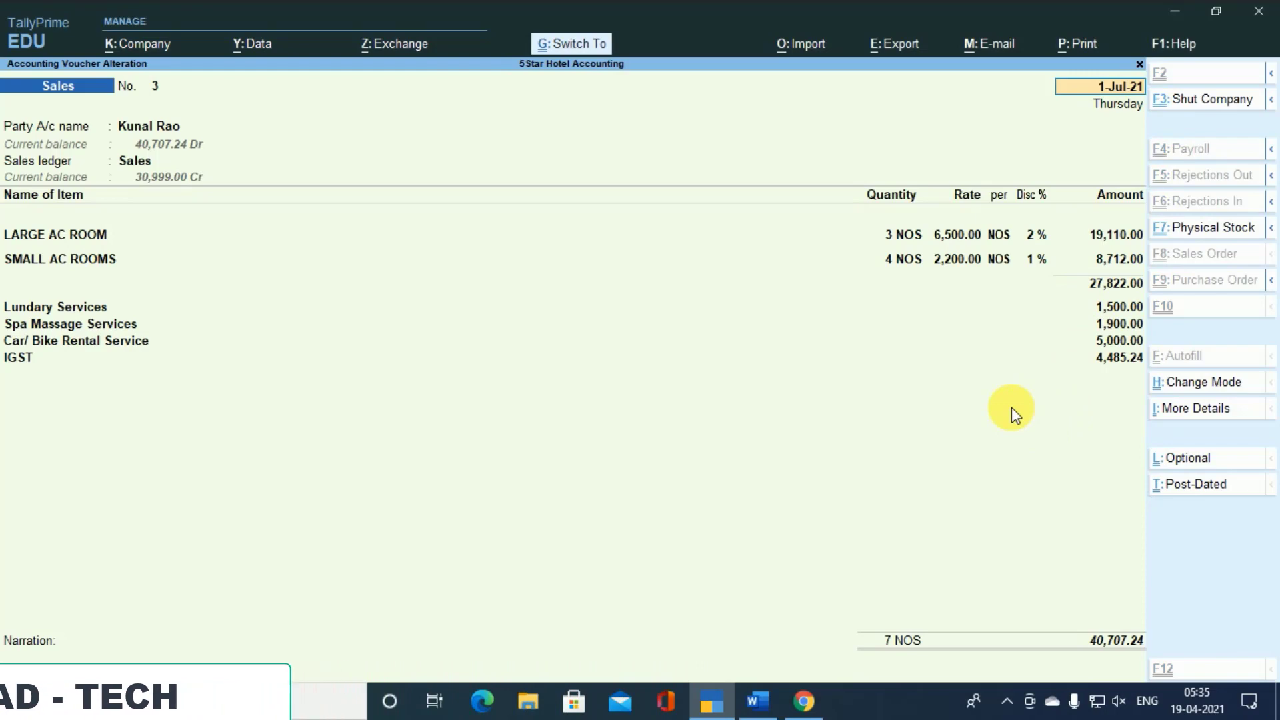
key(ctrl+i)
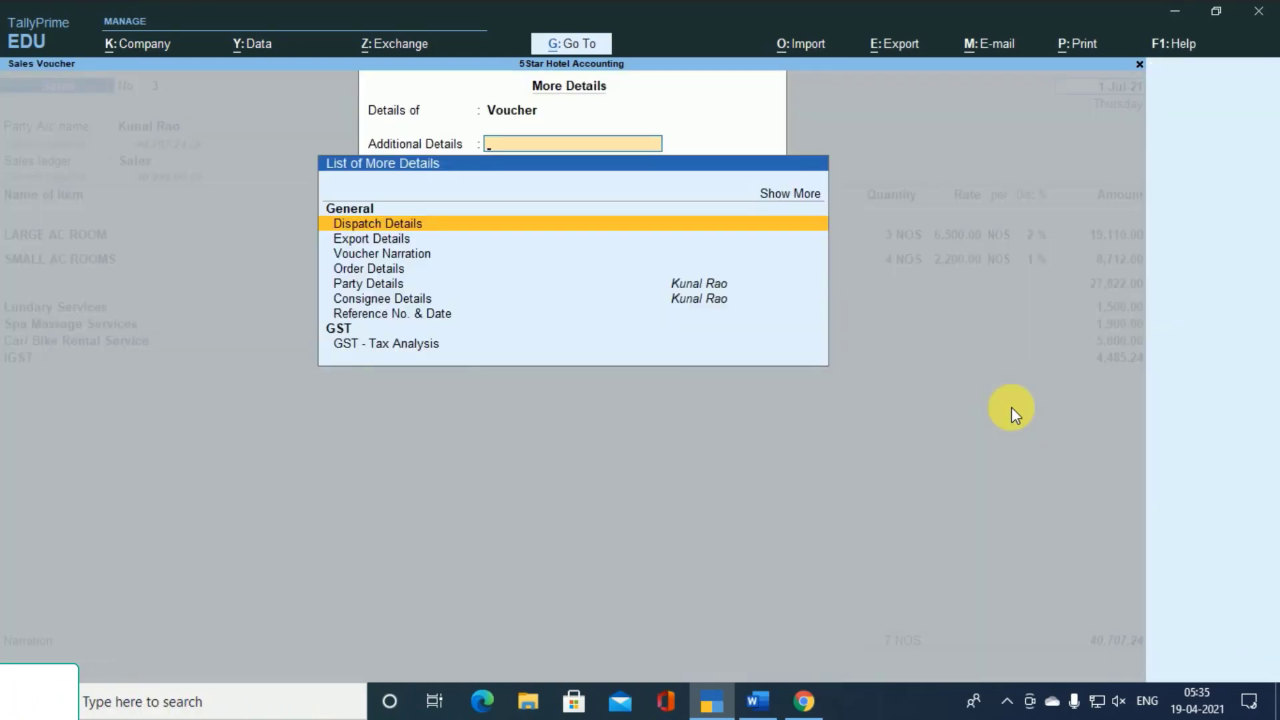
key(Down)
key(Down)
key(Down)
key(Down)
key(Down)
key(Down)
key(Down)
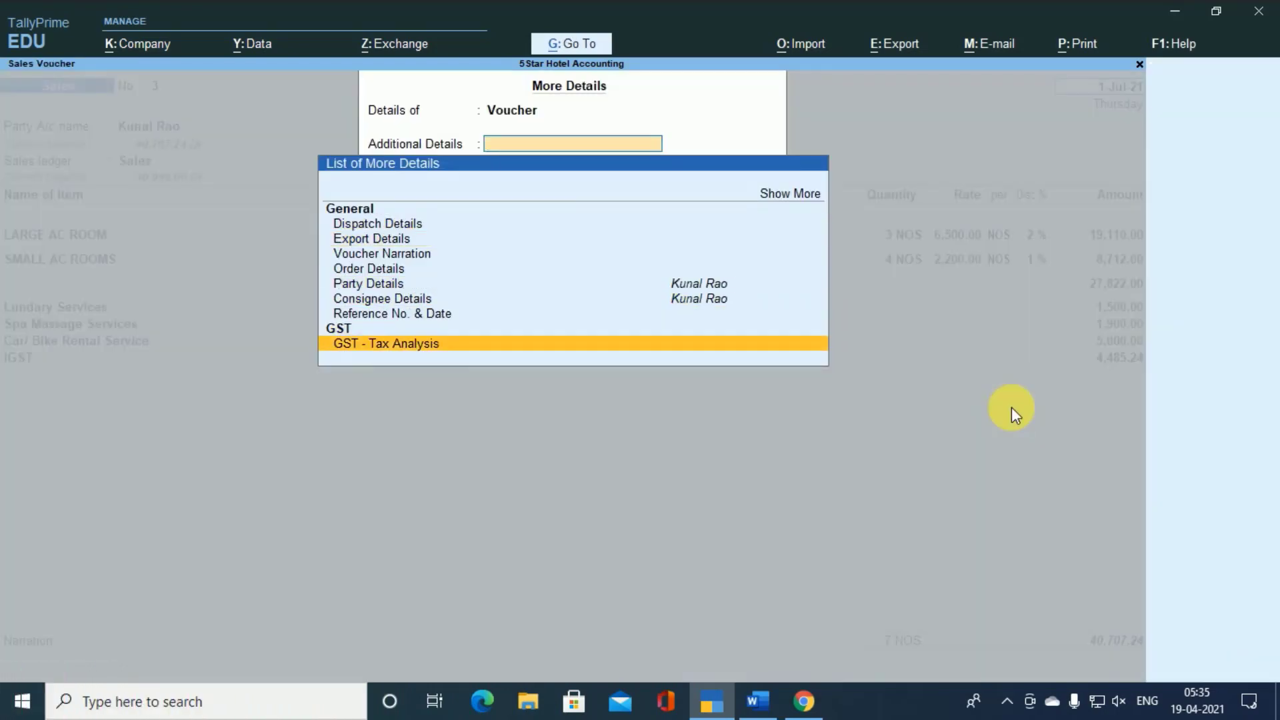
key(Return)
key(alt+F5)
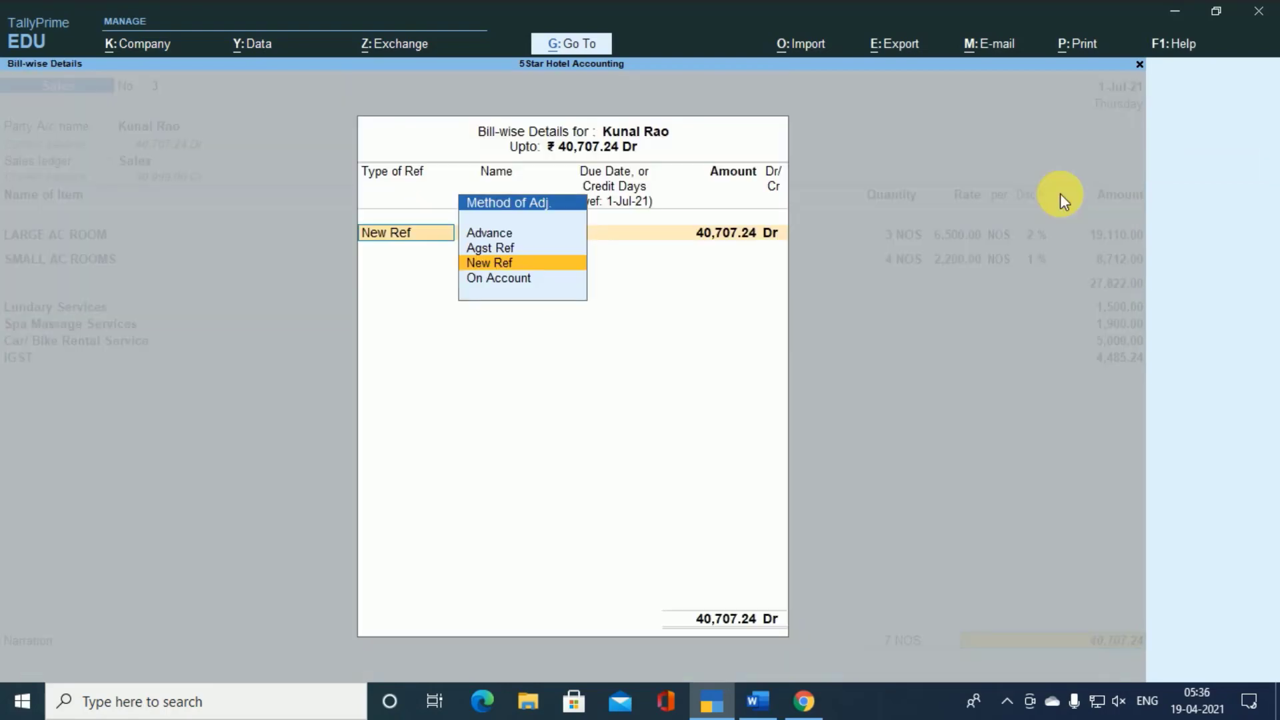
- Leave the tax analysis, accept the existing bill-wise details and save sales voucher 3 again
key(Return)
key(Return)
key(Return)
key(Return)
key(Return)
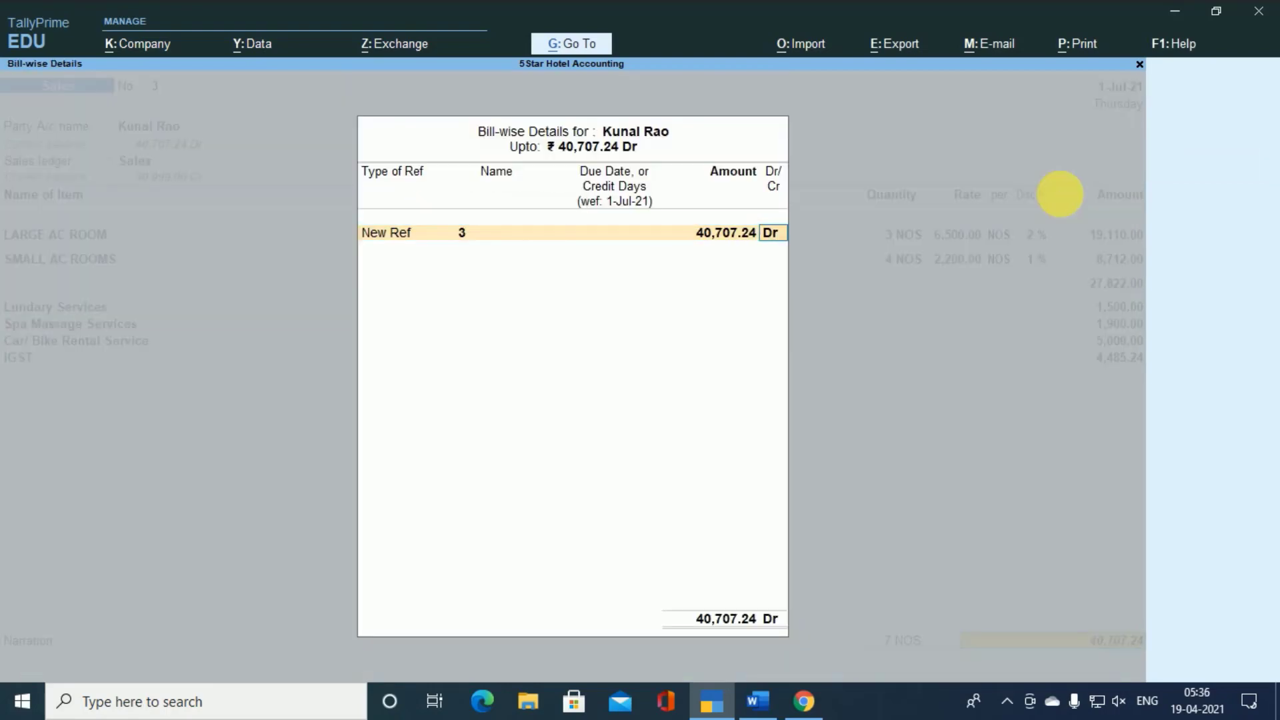
key(Return)
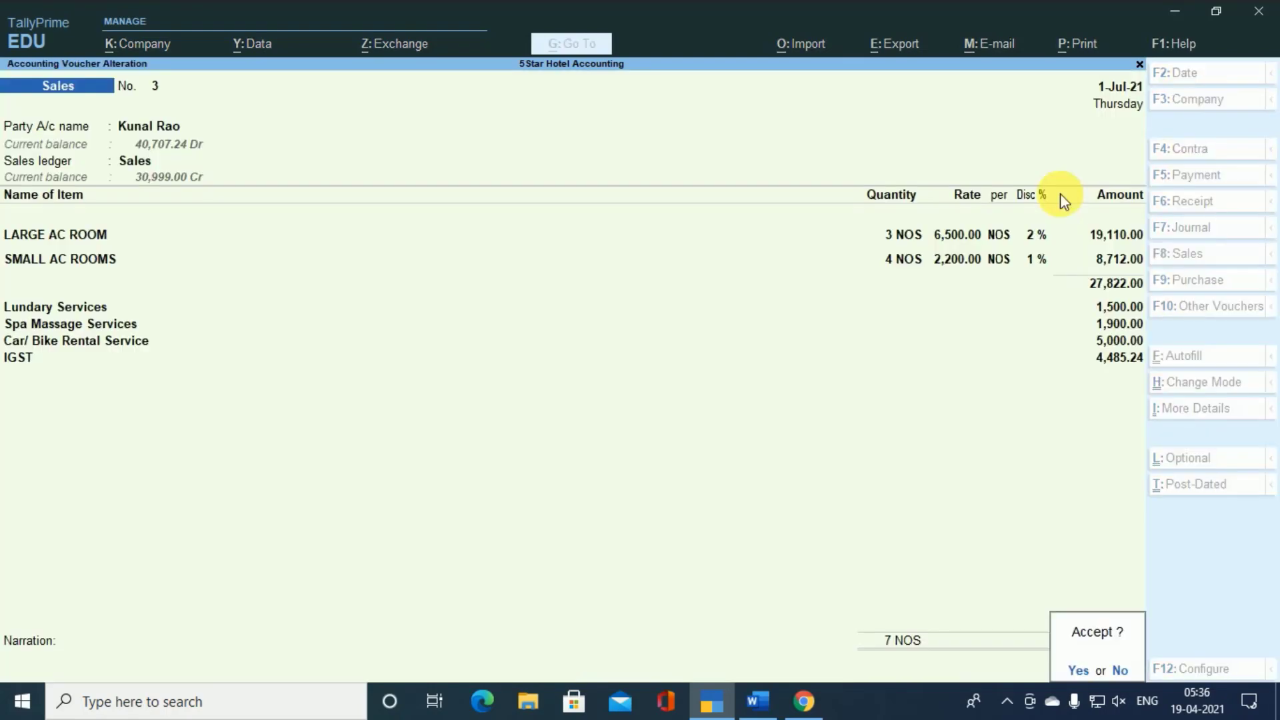
key(y)
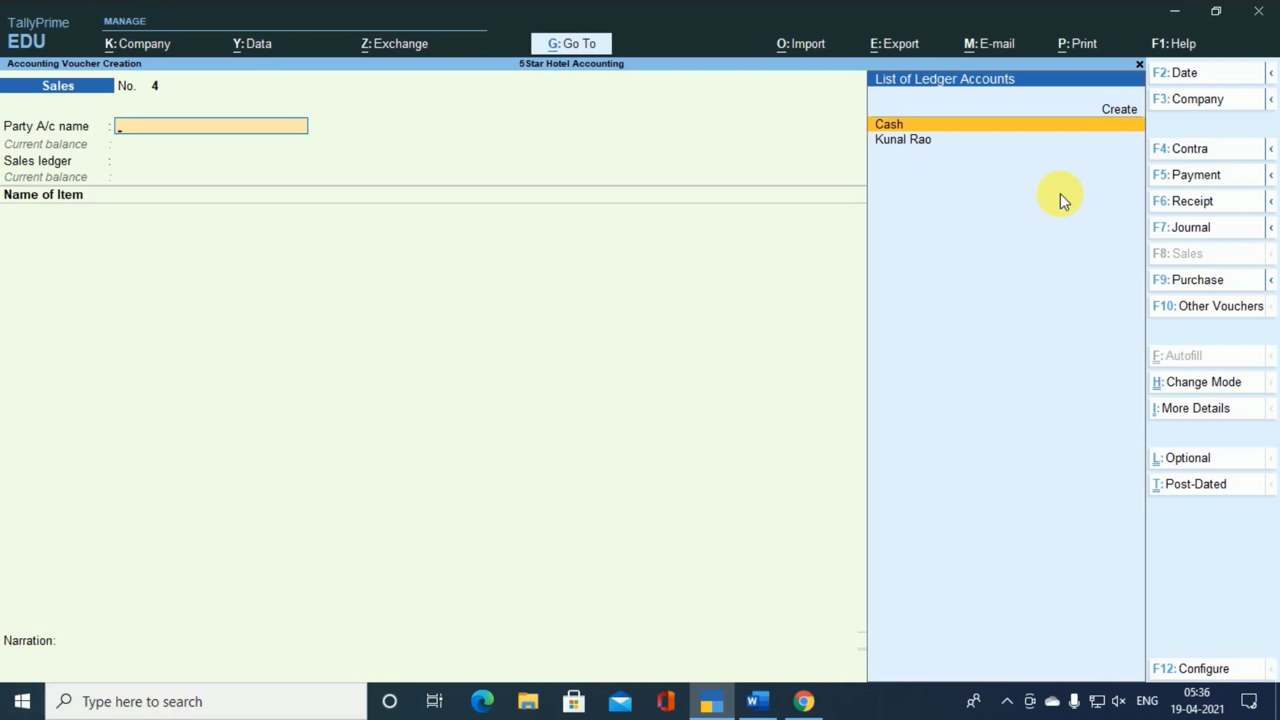
- Start sales voucher 4 with Cash as the party, skip the dispatch details and enter the customer's name as a new buyer
key(Return)
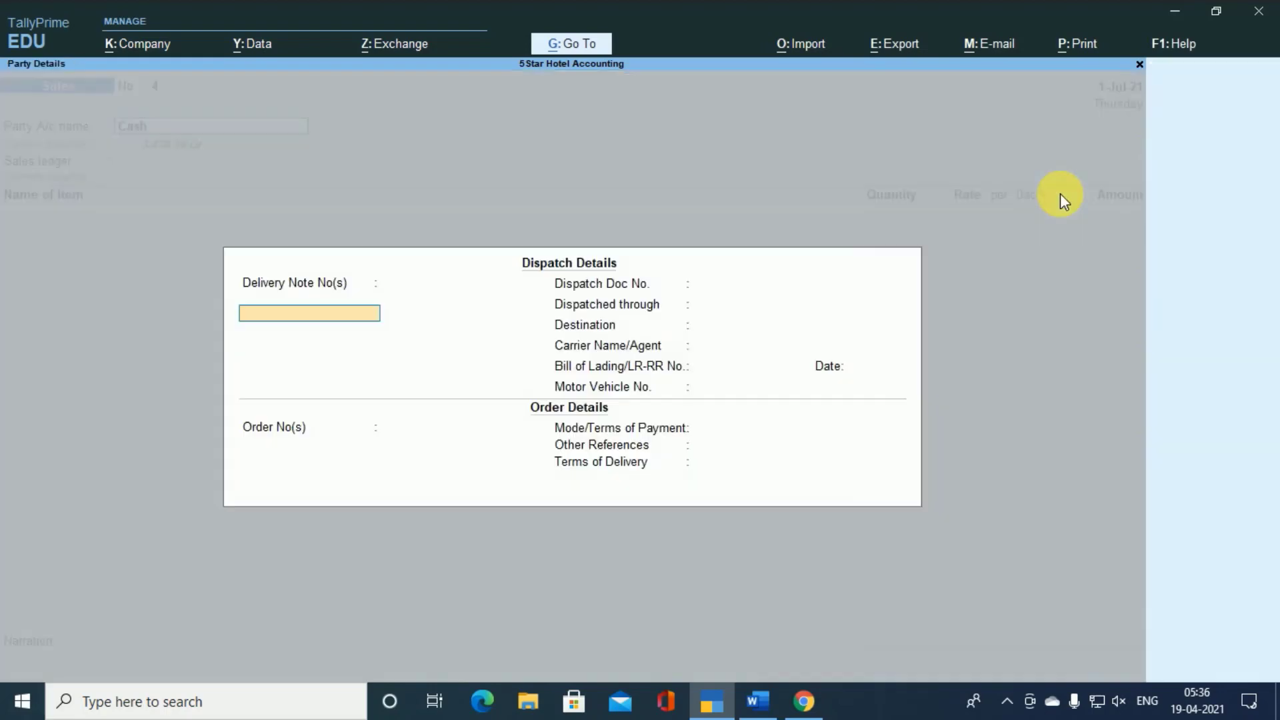
key(ctrl+a)
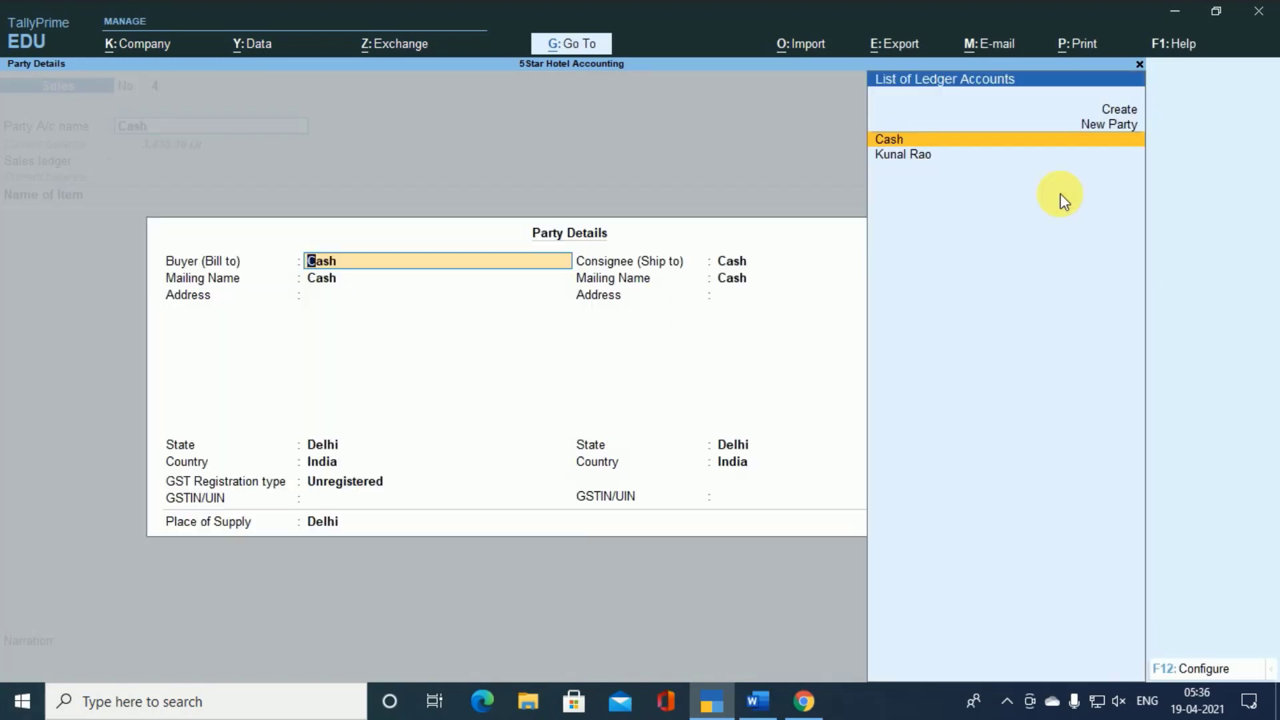
text(NITIN)
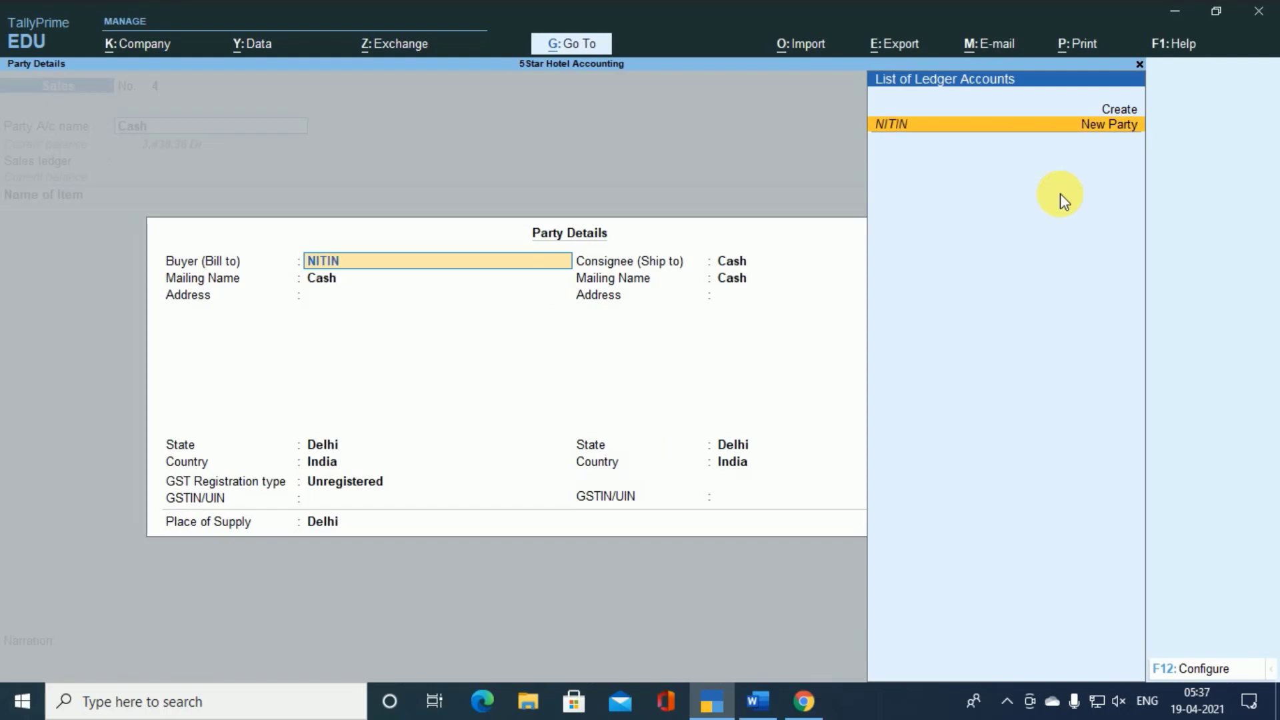
key(Return)
- Set the buyer's GST registration type to Consumer and accept the party details
key(Return)
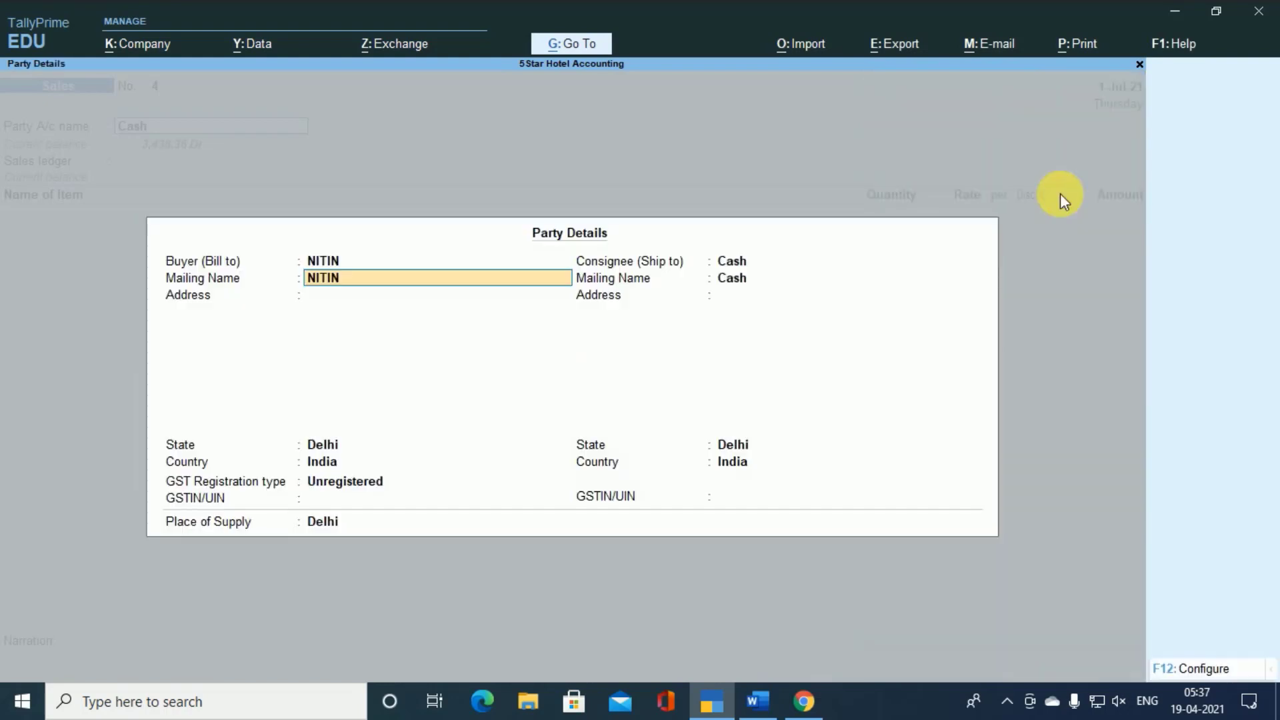
key(Return)
key(Return)
key(Return)
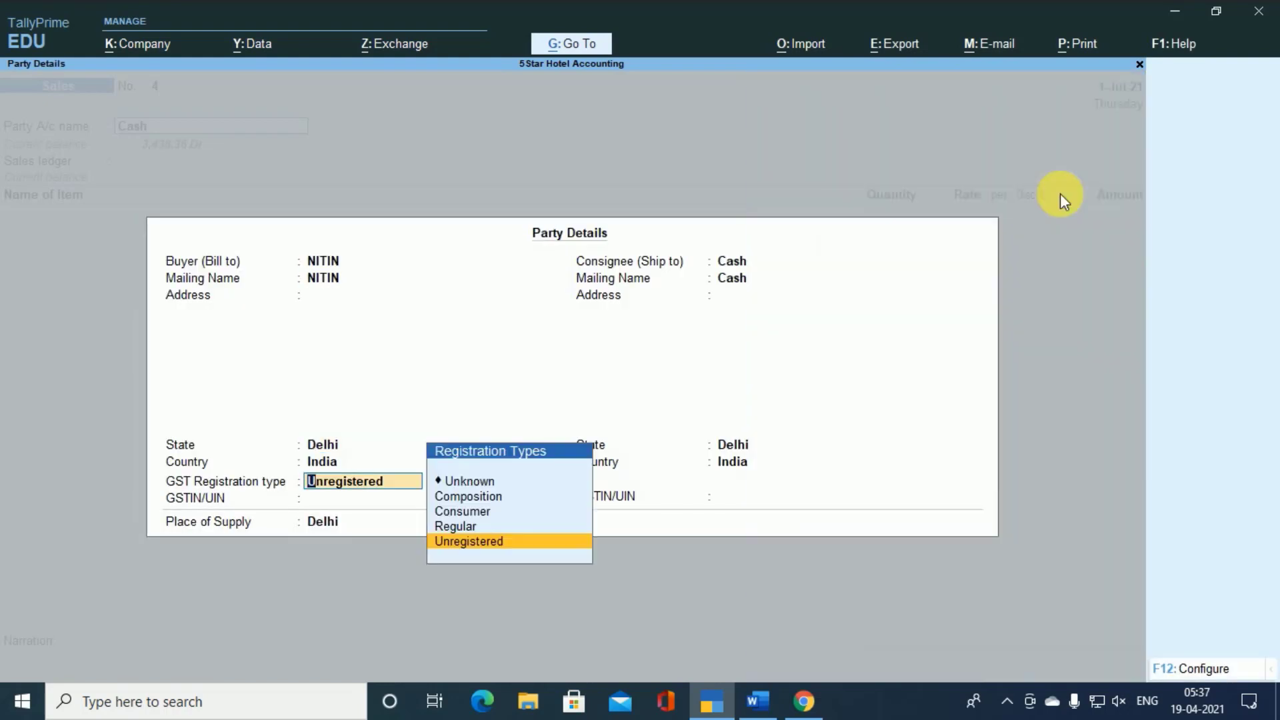
key(Up)
key(Up)
key(Return)
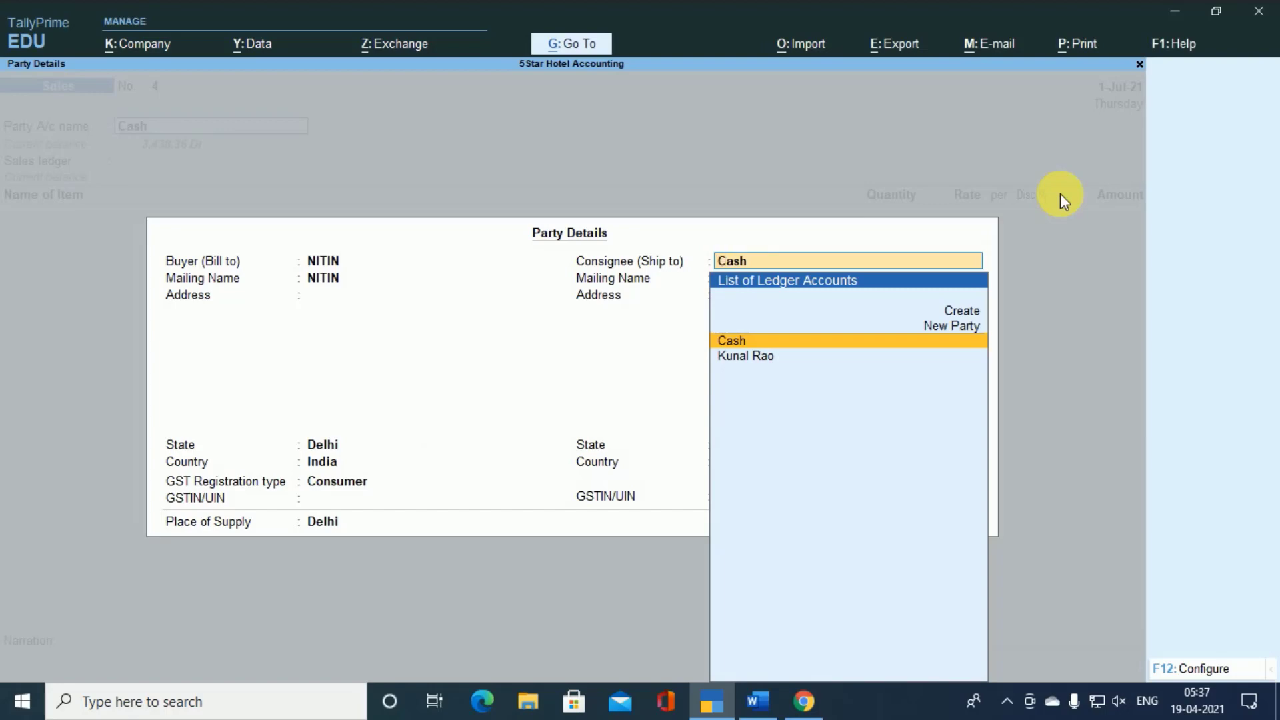
key(ctrl+a)
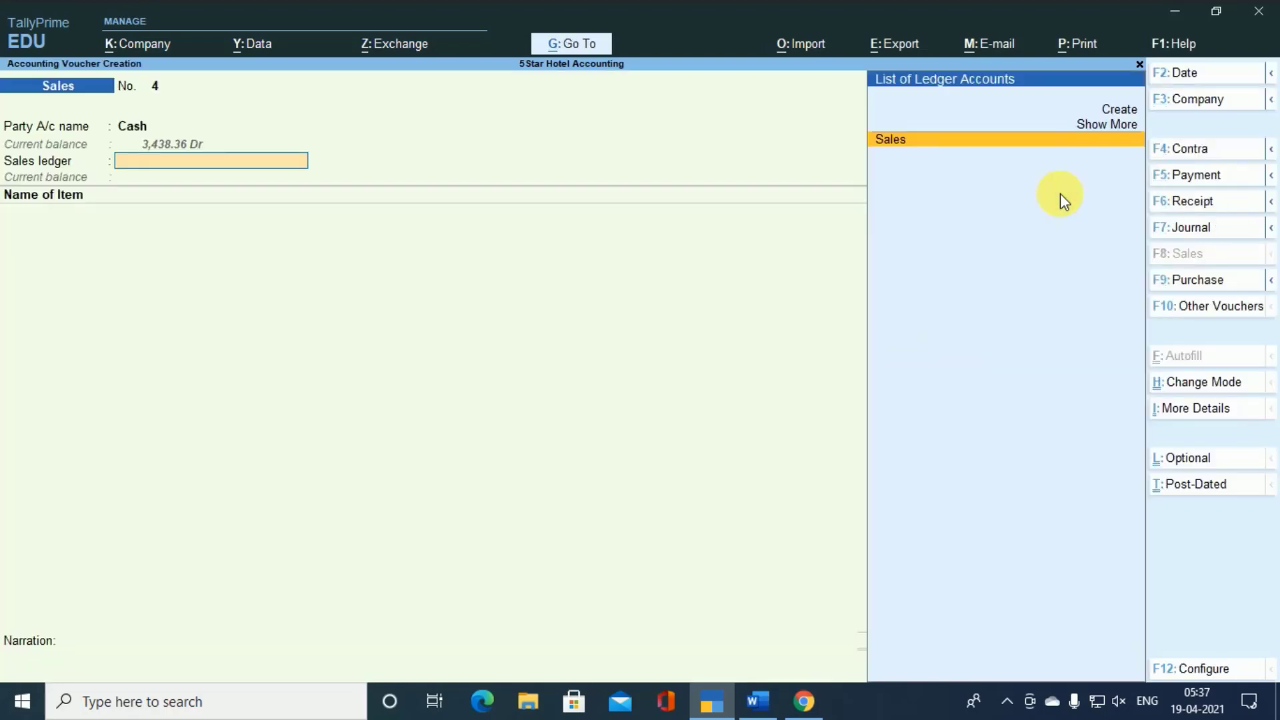
- Use the Sales ledger and add 1 NOS of SMALL ROOM (NON AC) at a rate of 1,950
key(Return)
text(S)
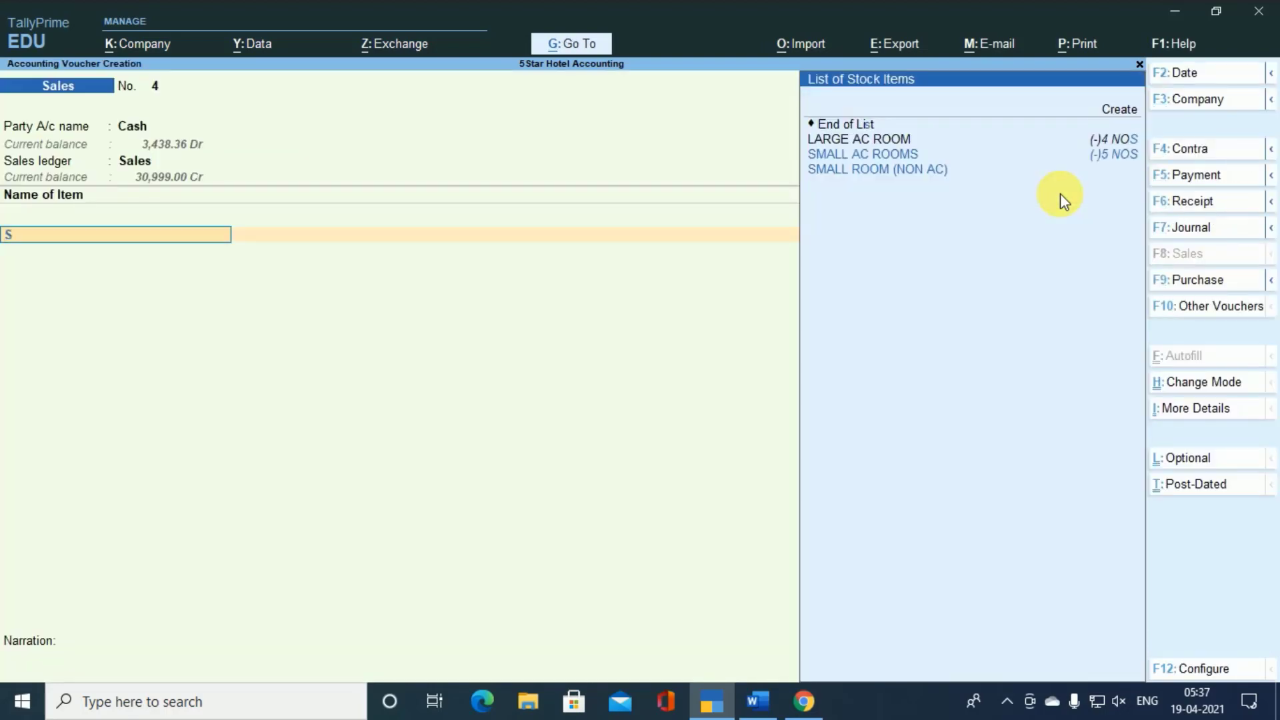
key(Down)
key(Return)
key(Return)
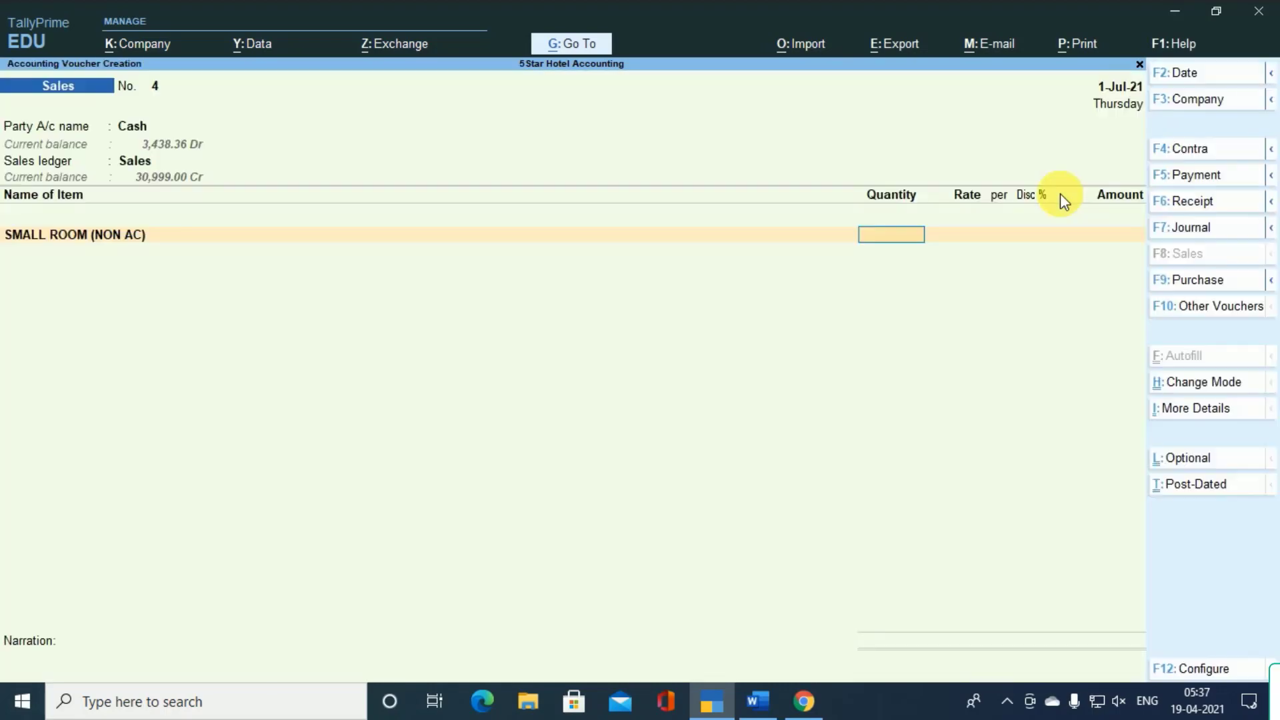
text(1)
key(Return)
key(Return)
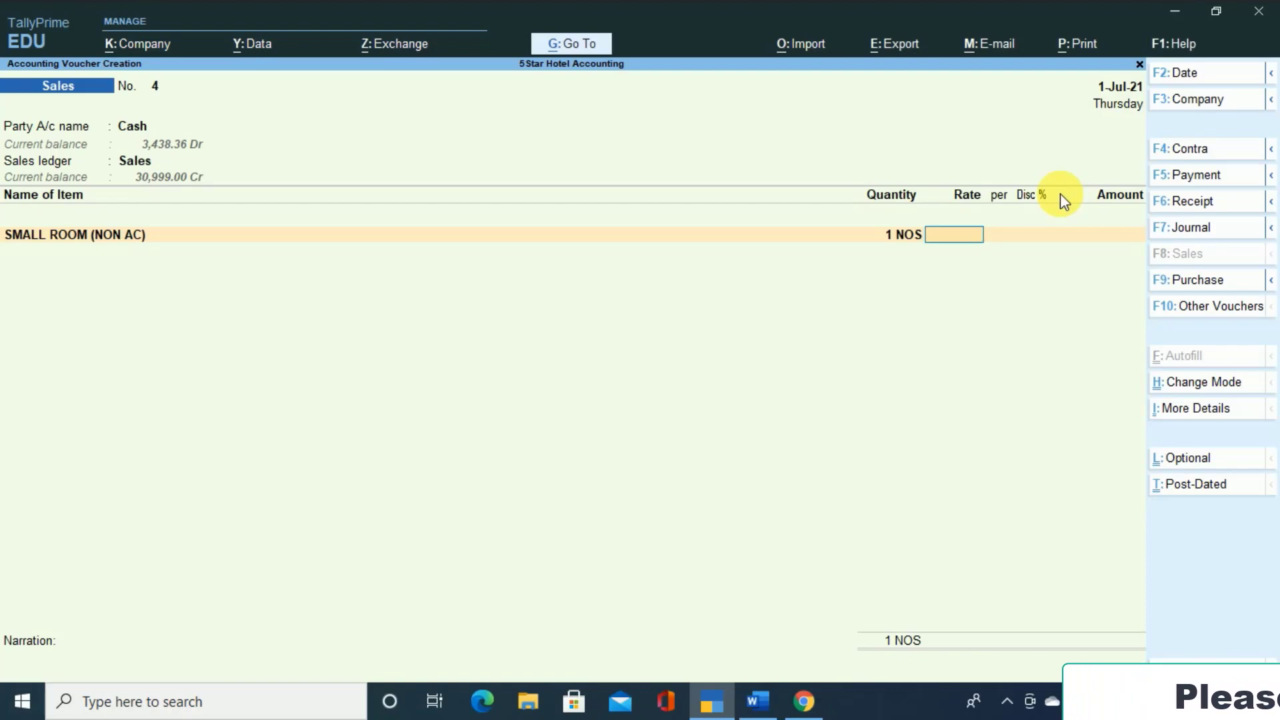
text(1950)
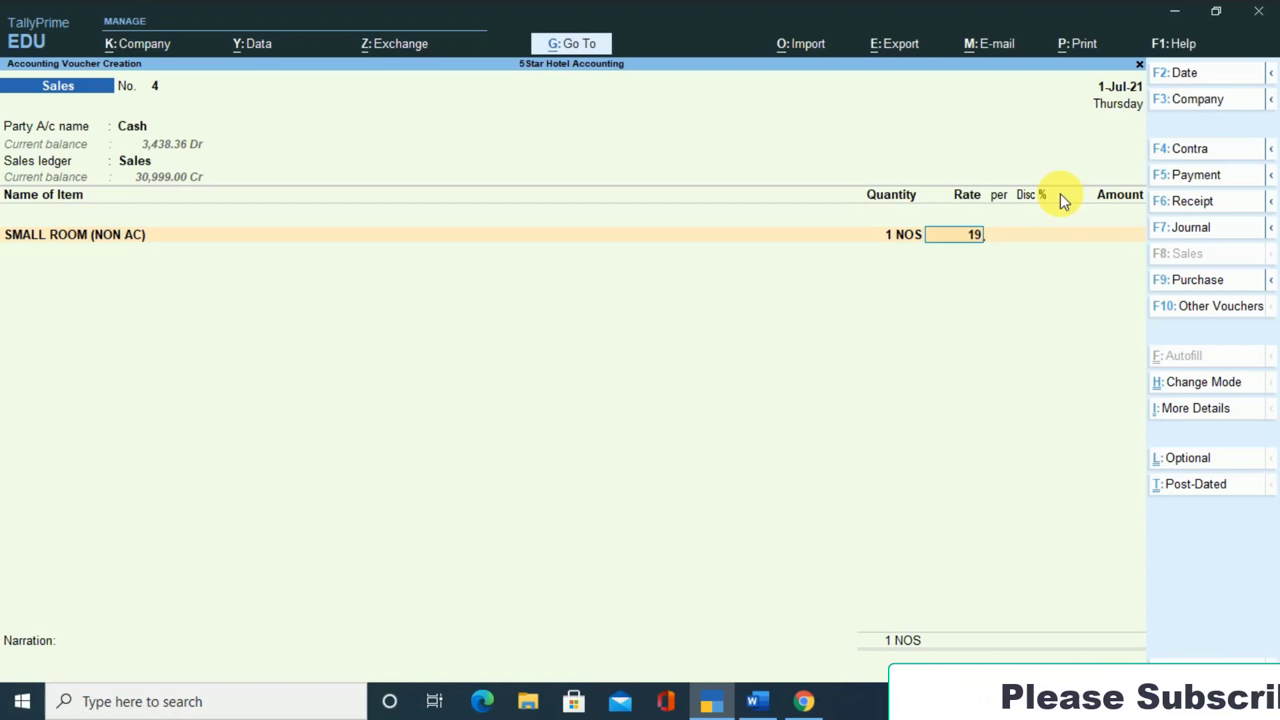
key(Return)
key(Return)
key(Return)
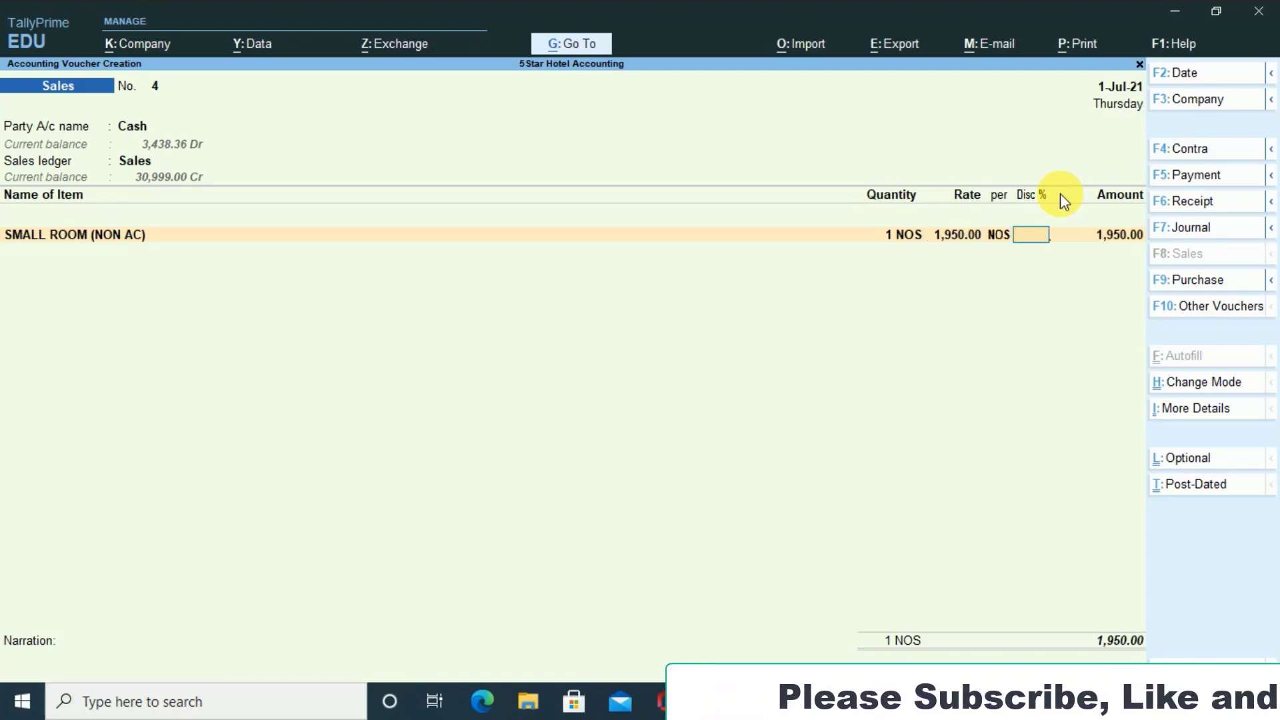
key(Return)
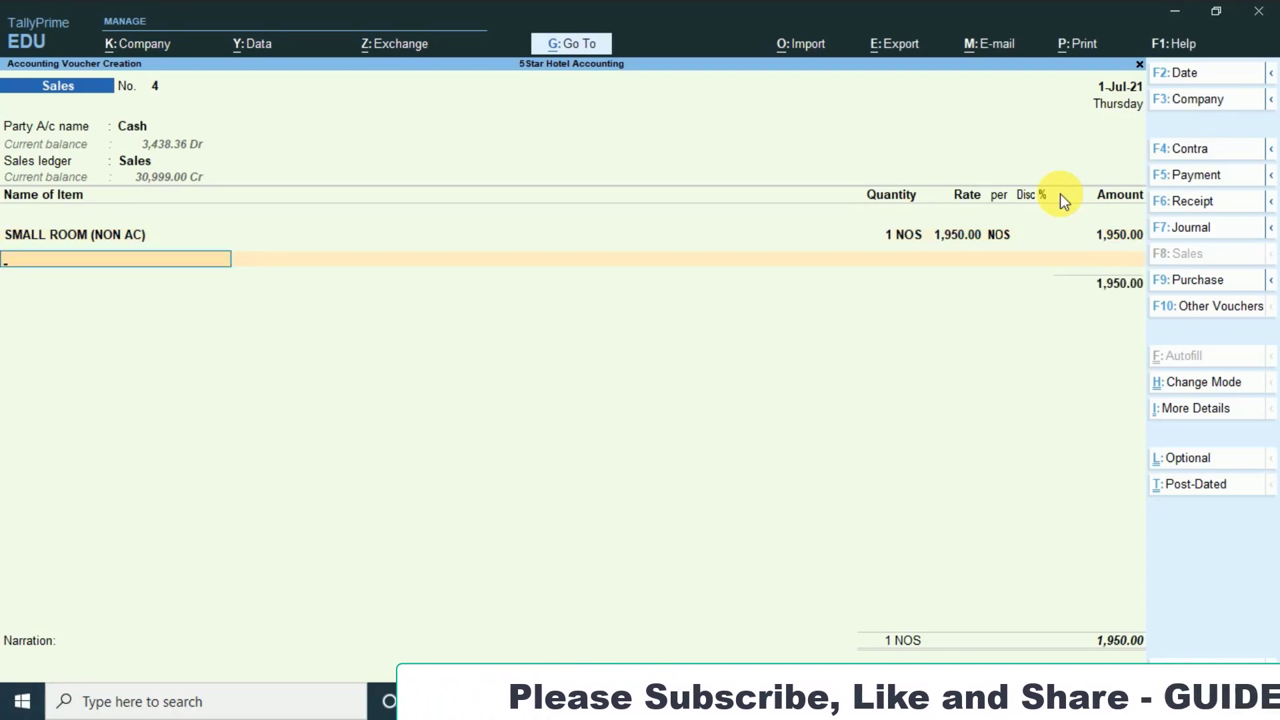
- End the room item list and add Swiming Pool Services with an amount of 1,200
key(Return)
text(S)
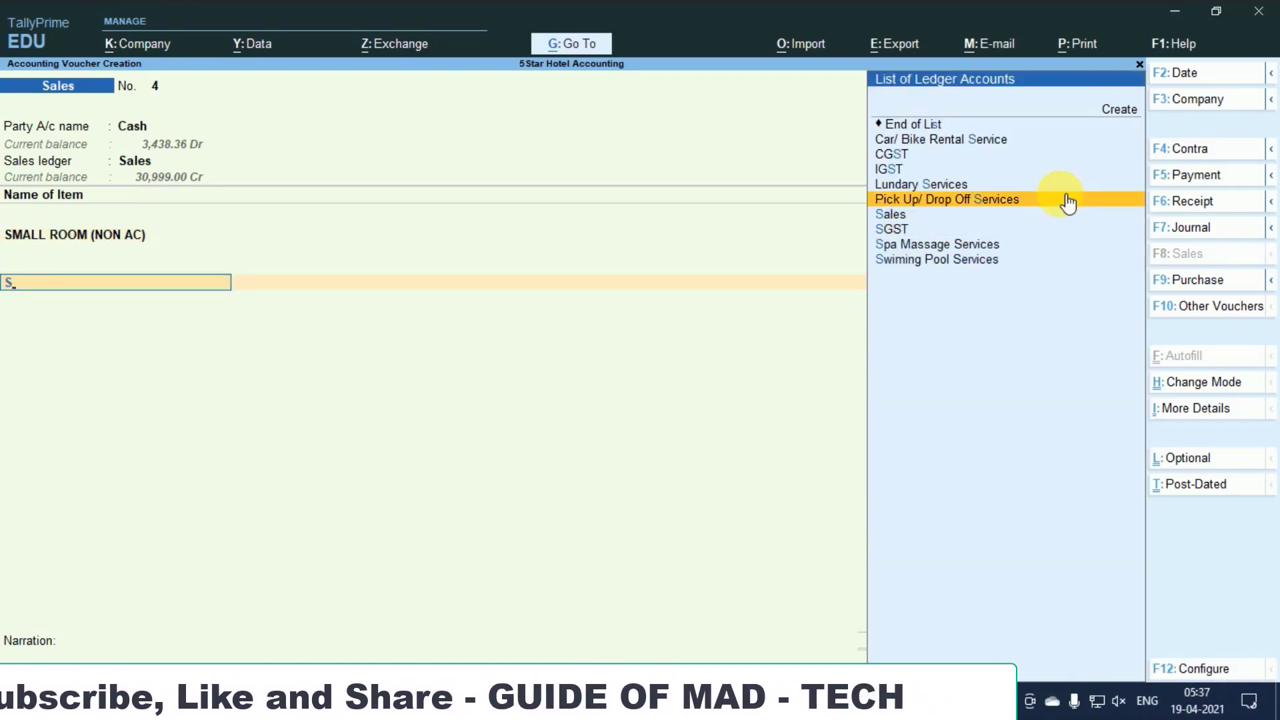
key(Down)
key(Down)
key(Down)
key(Down)
key(Return)
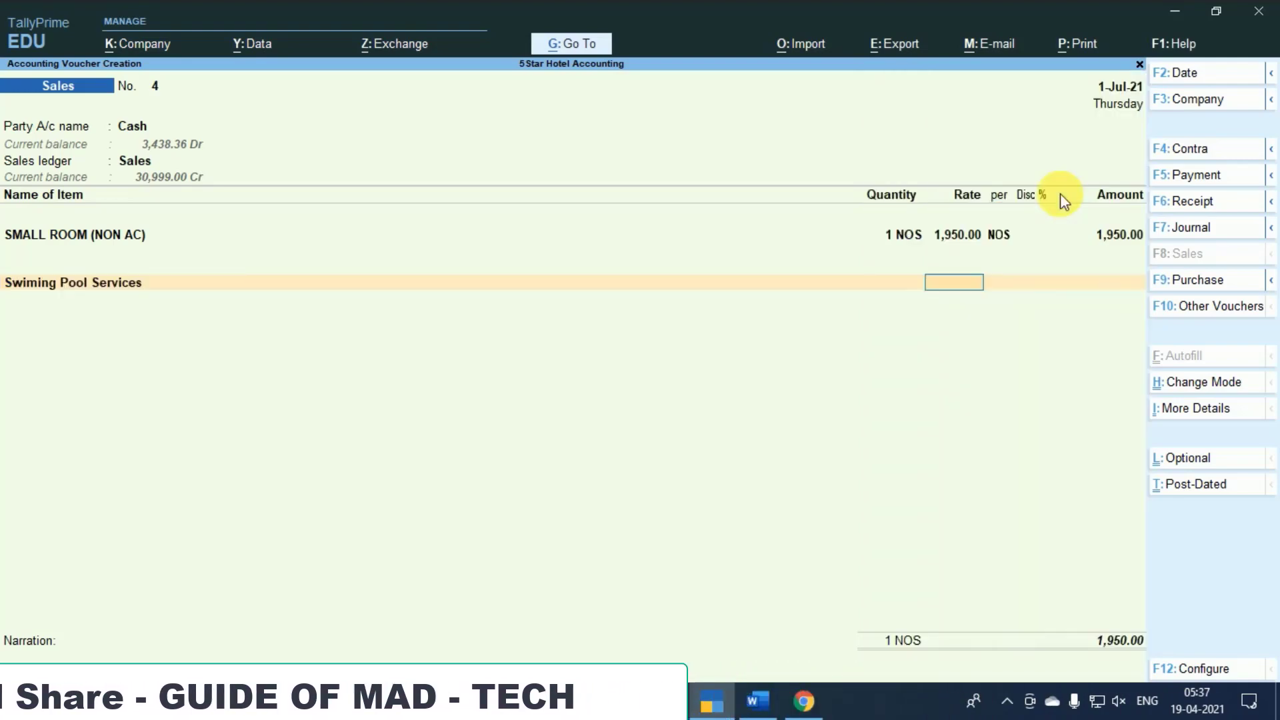
key(Return)
text(1200)
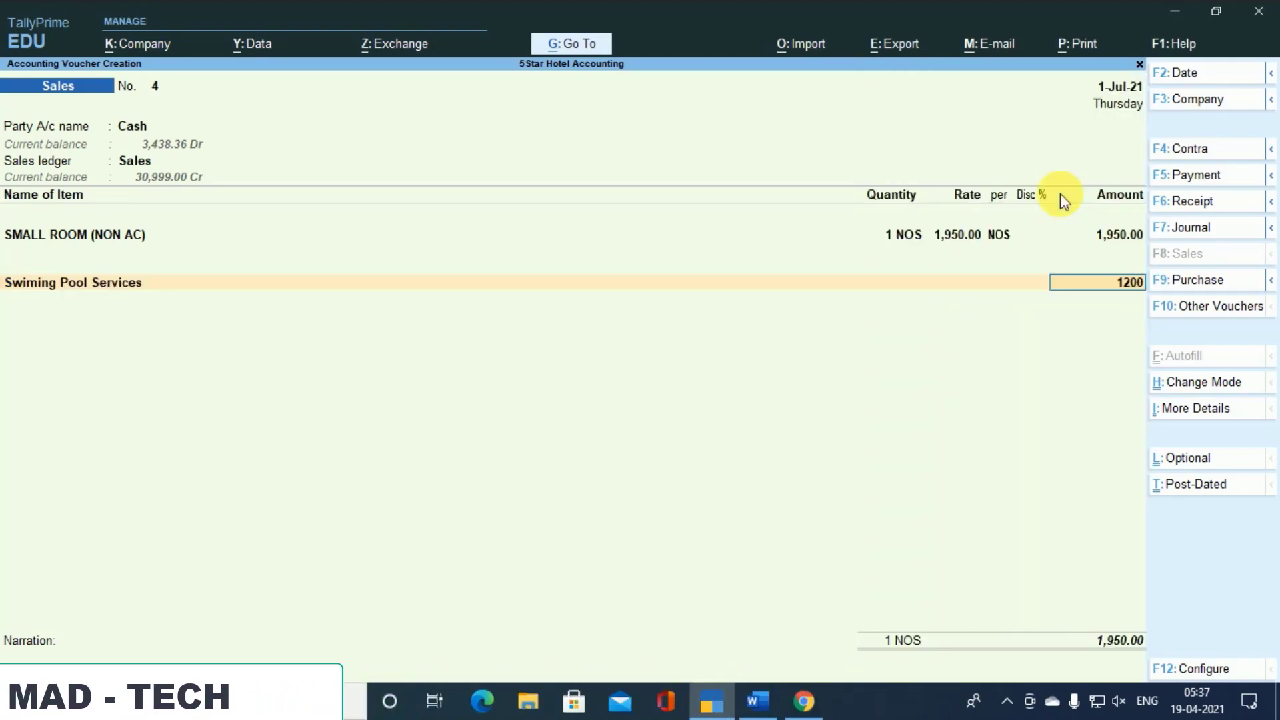
key(Return)
- Add Spa Massage Services to the voucher with an amount of 5,000
text(S)
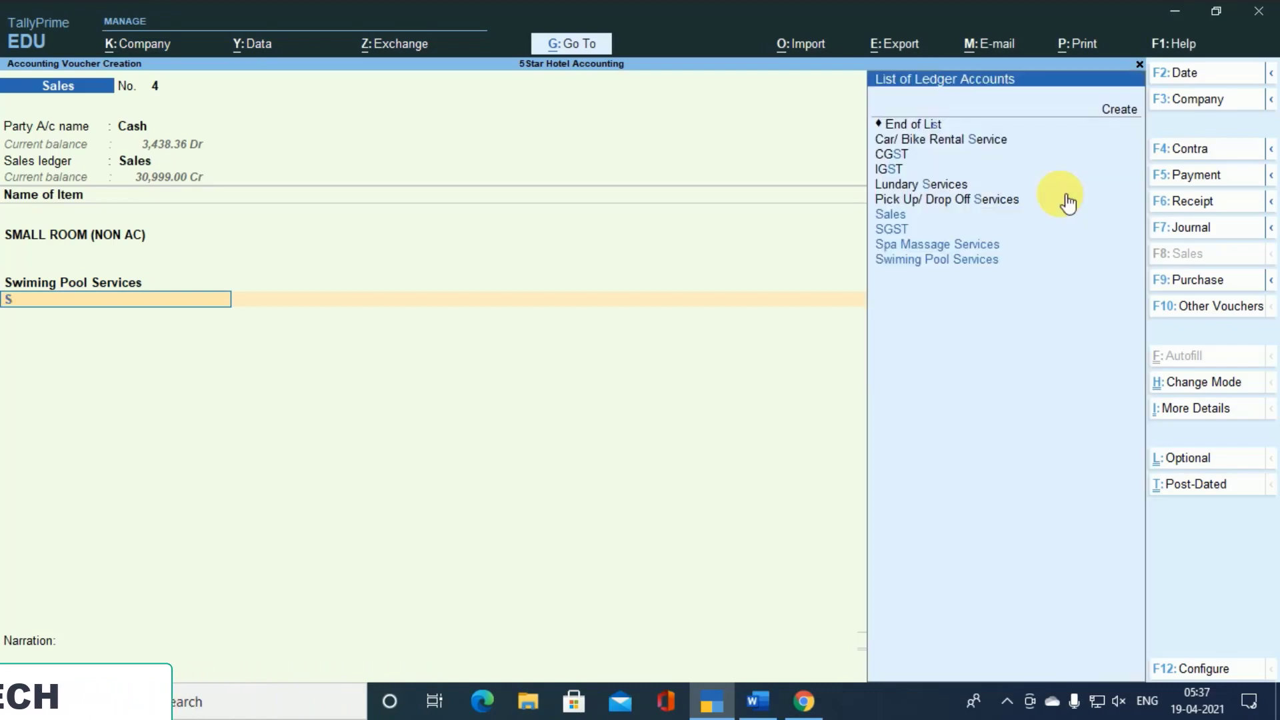
key(Return)
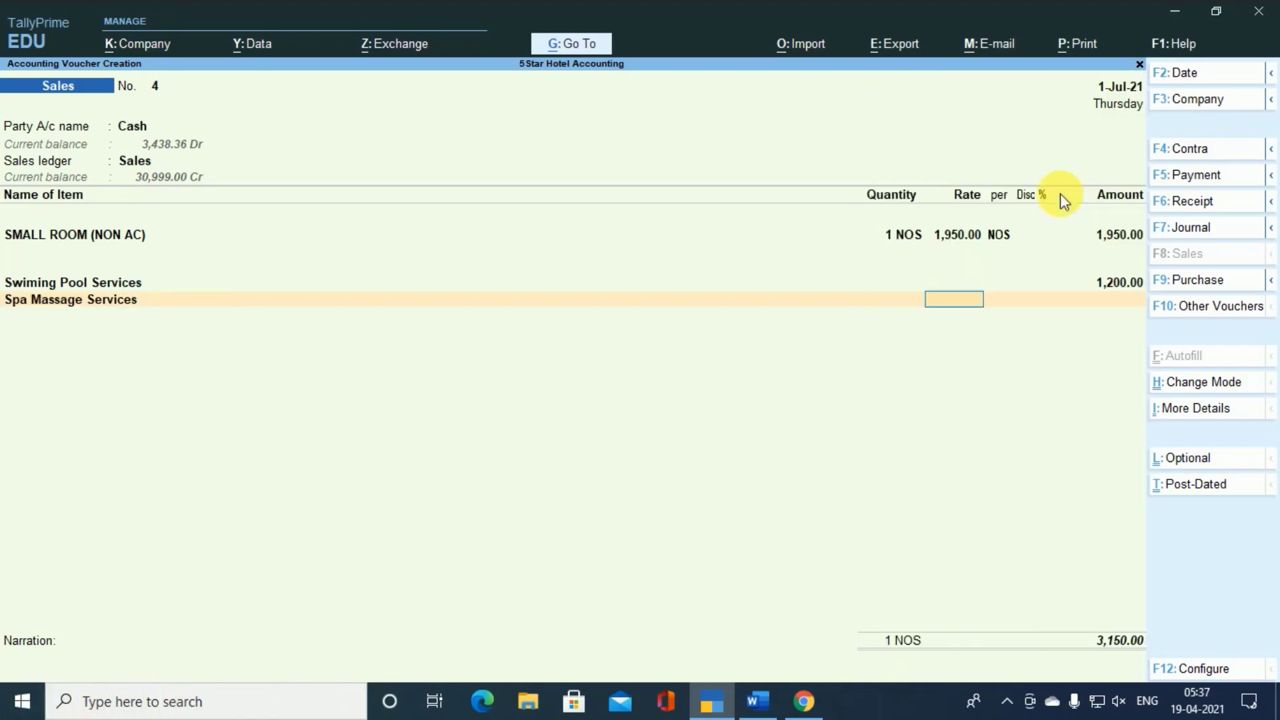
key(Return)
text(5000)
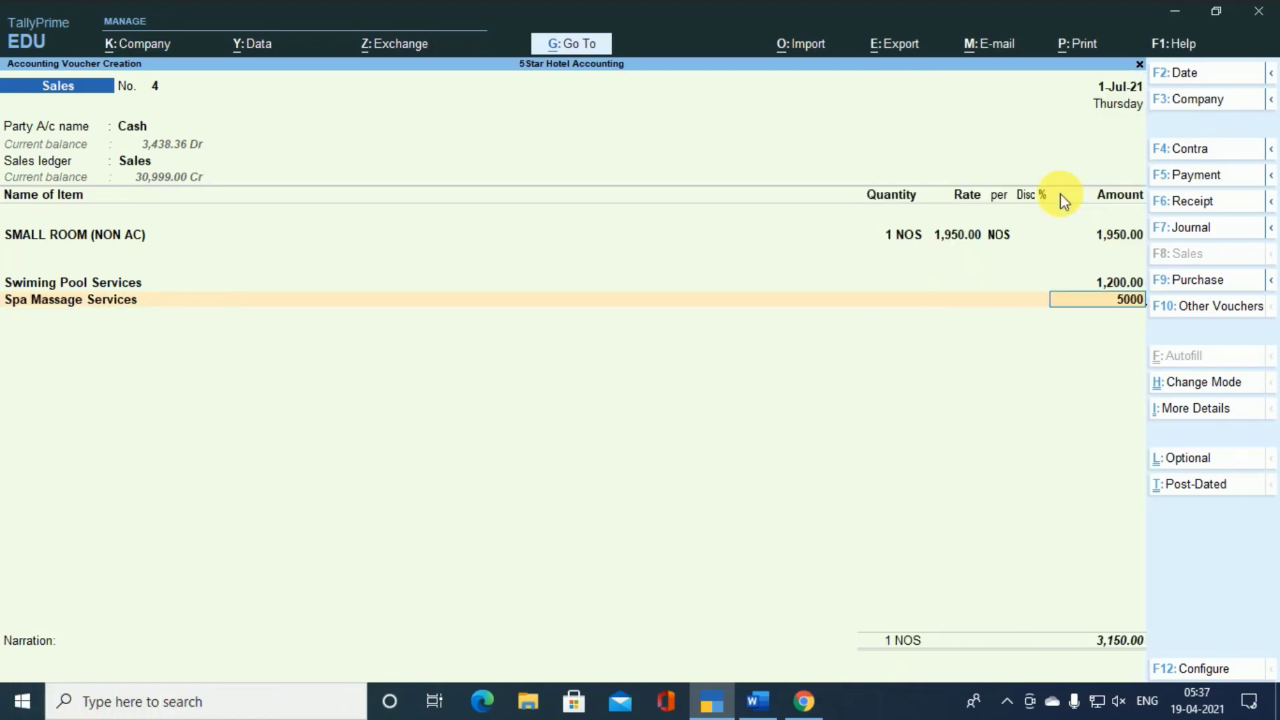
key(Return)
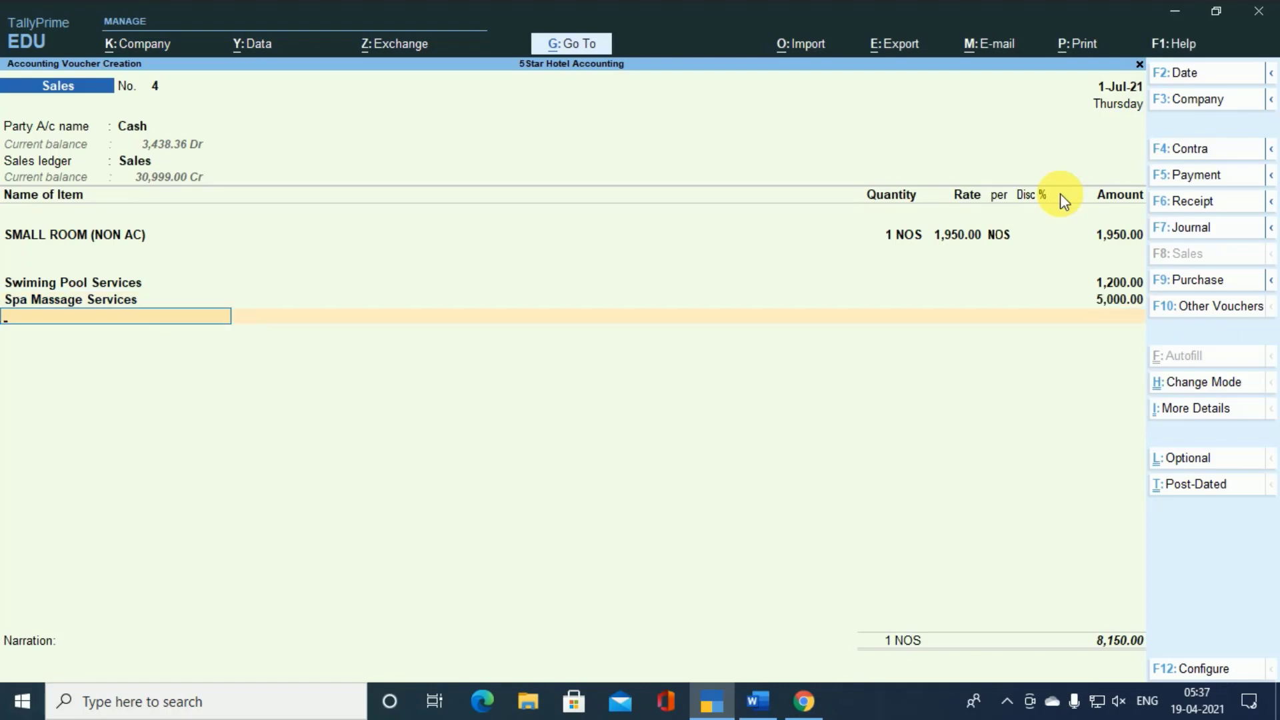
- Add the CGST and SGST ledgers with their calculated amounts and save the sales voucher without a narration
text(C)
key(Return)
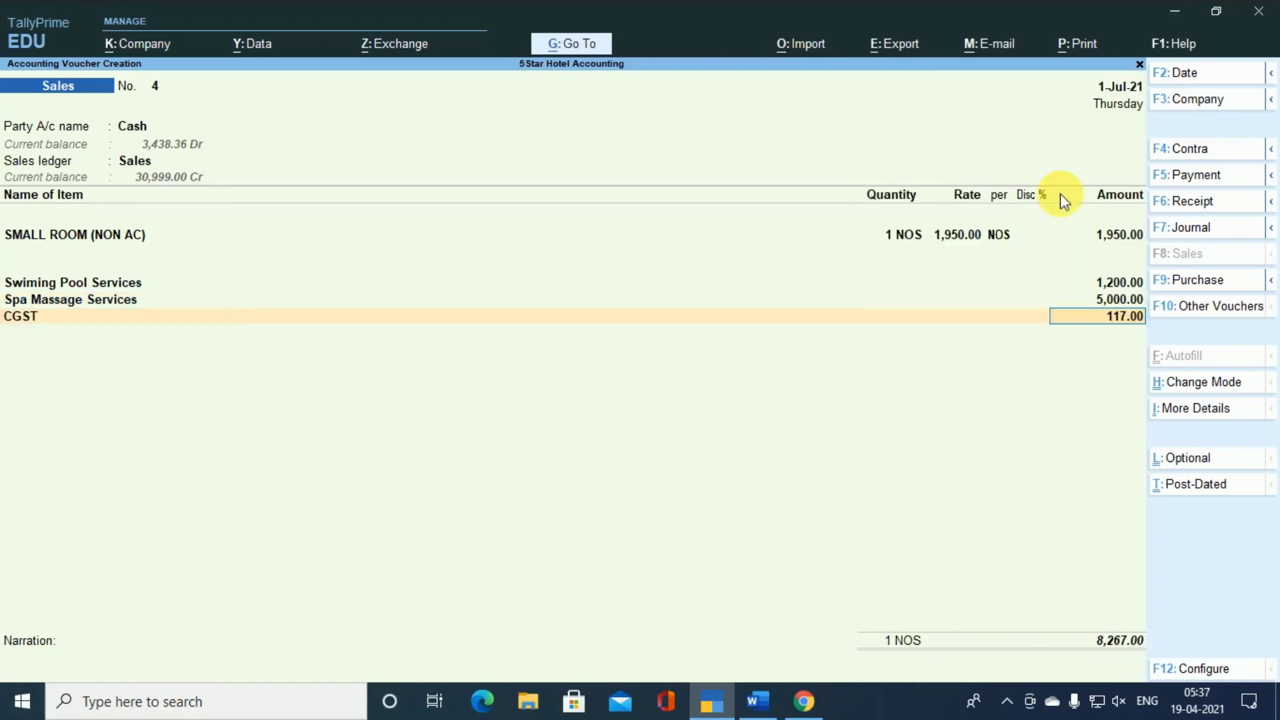
key(Return)
text(S)
key(Down)
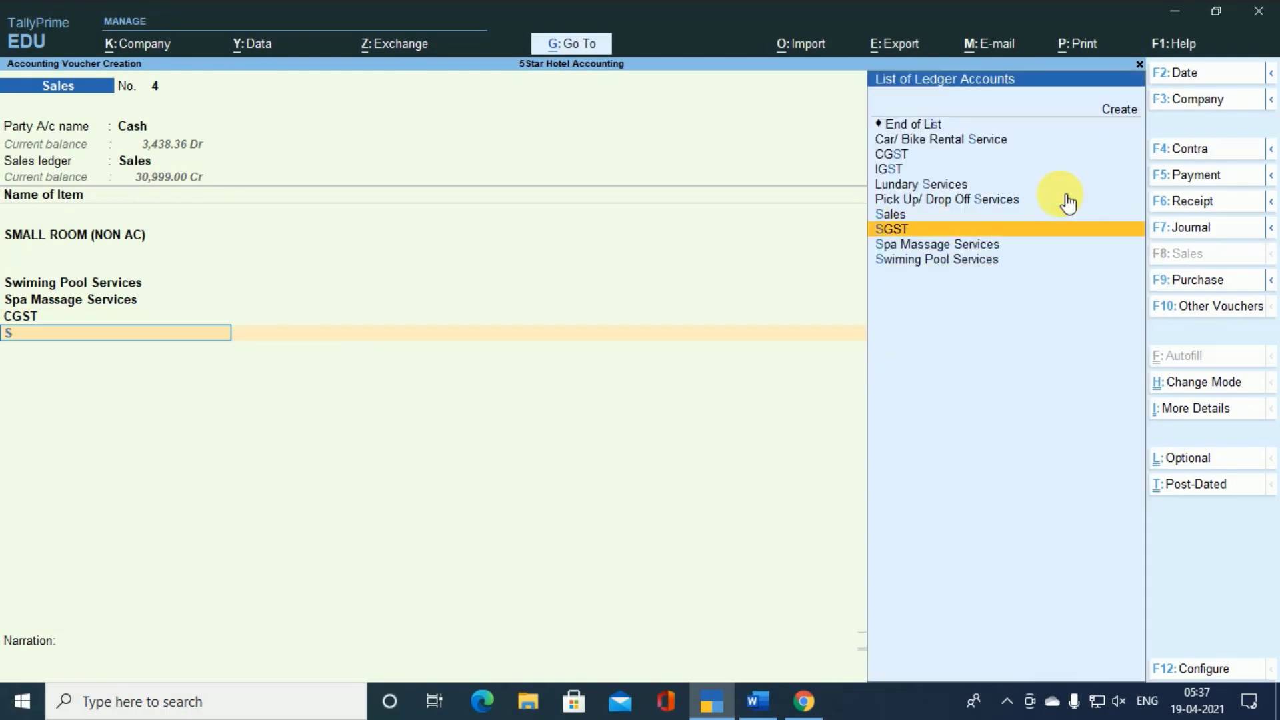
key(Return)
key(Return)
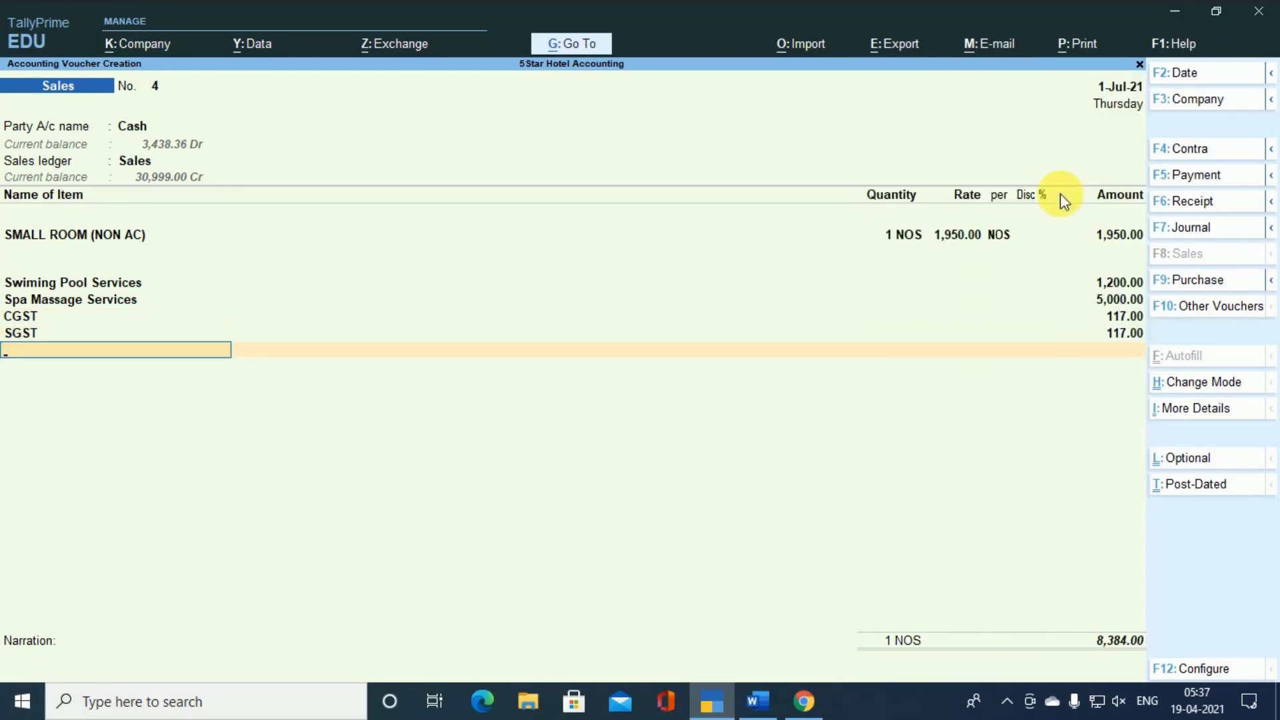
key(Return)
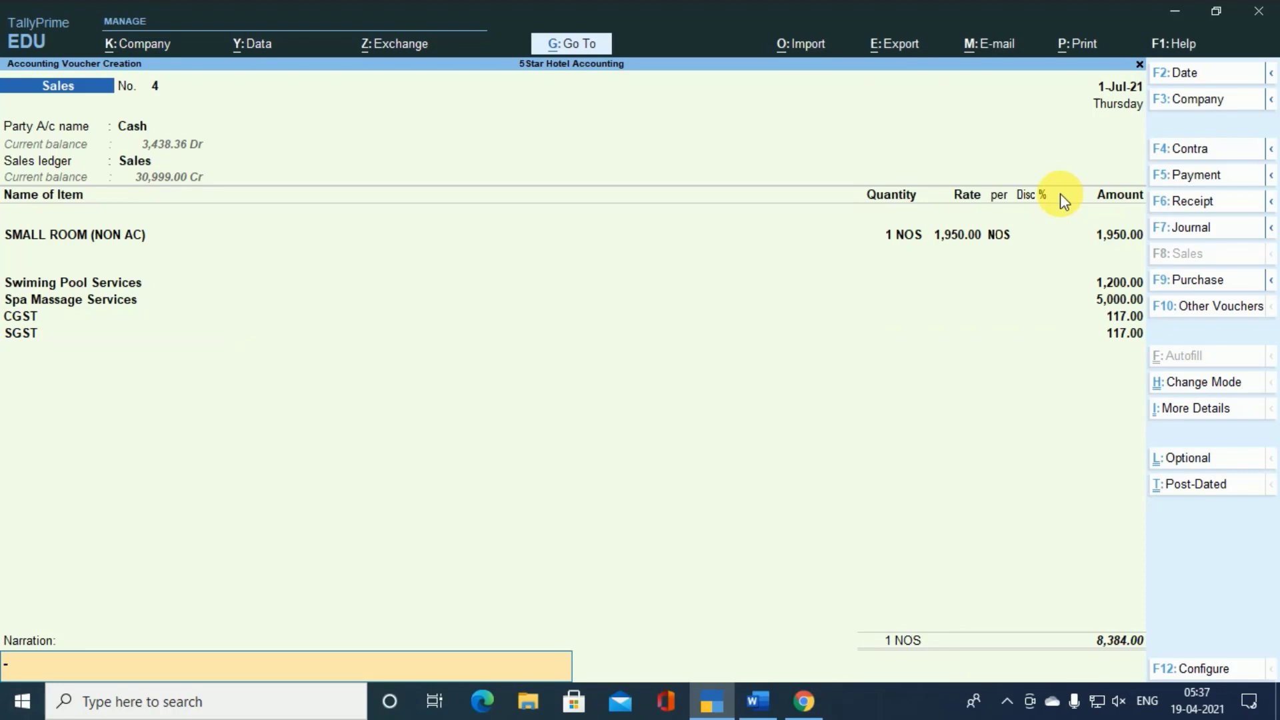
key(Return)
key(Return)
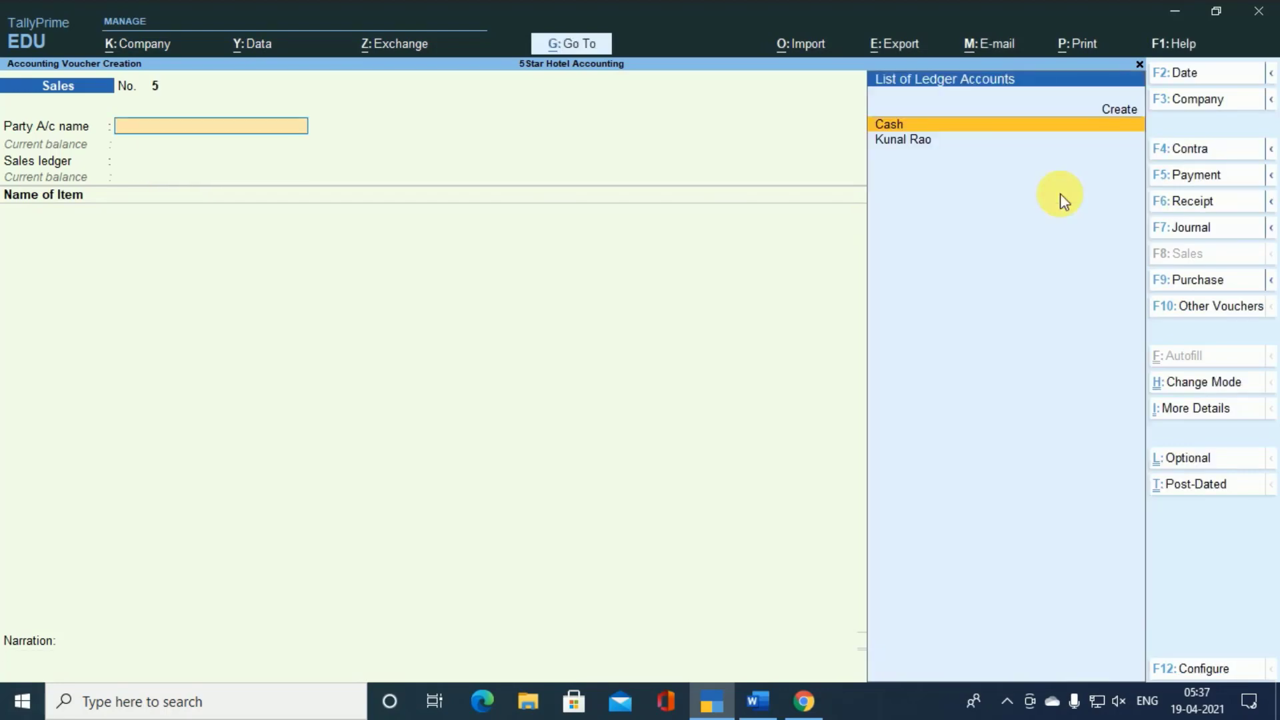
- Leave voucher creation and open the GSTR-1 report
key(Escape)
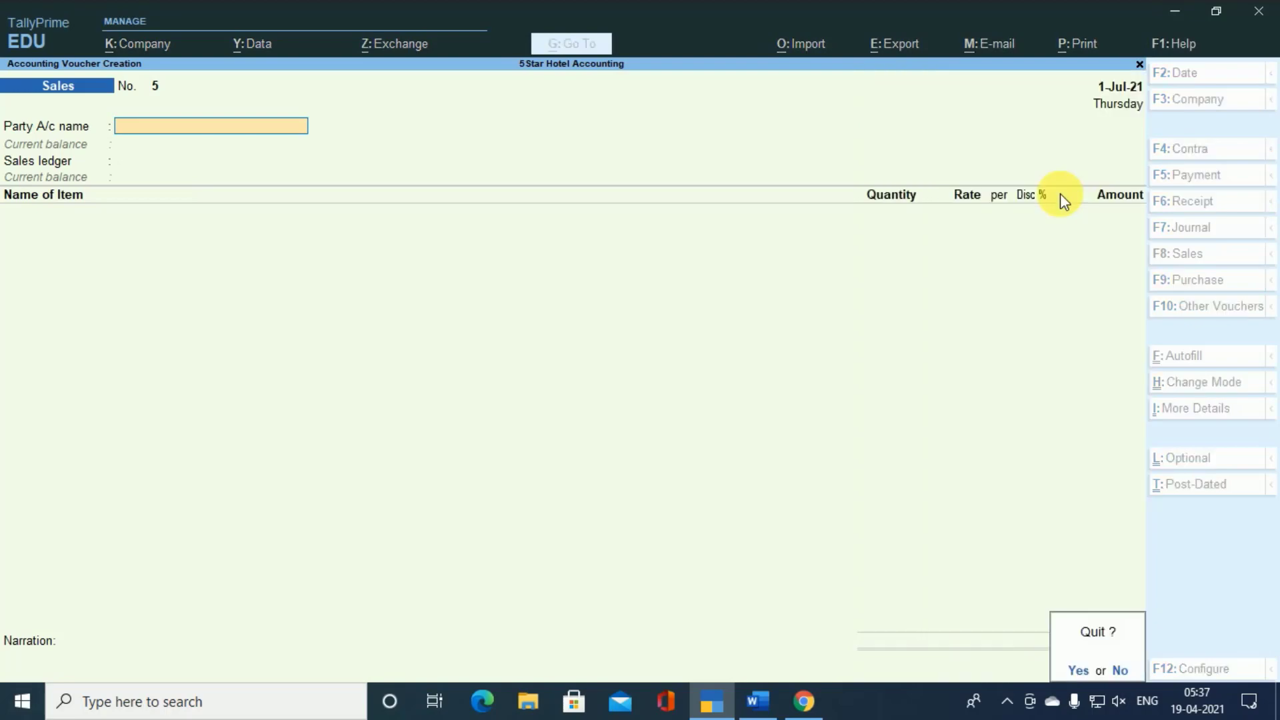
key(Return)
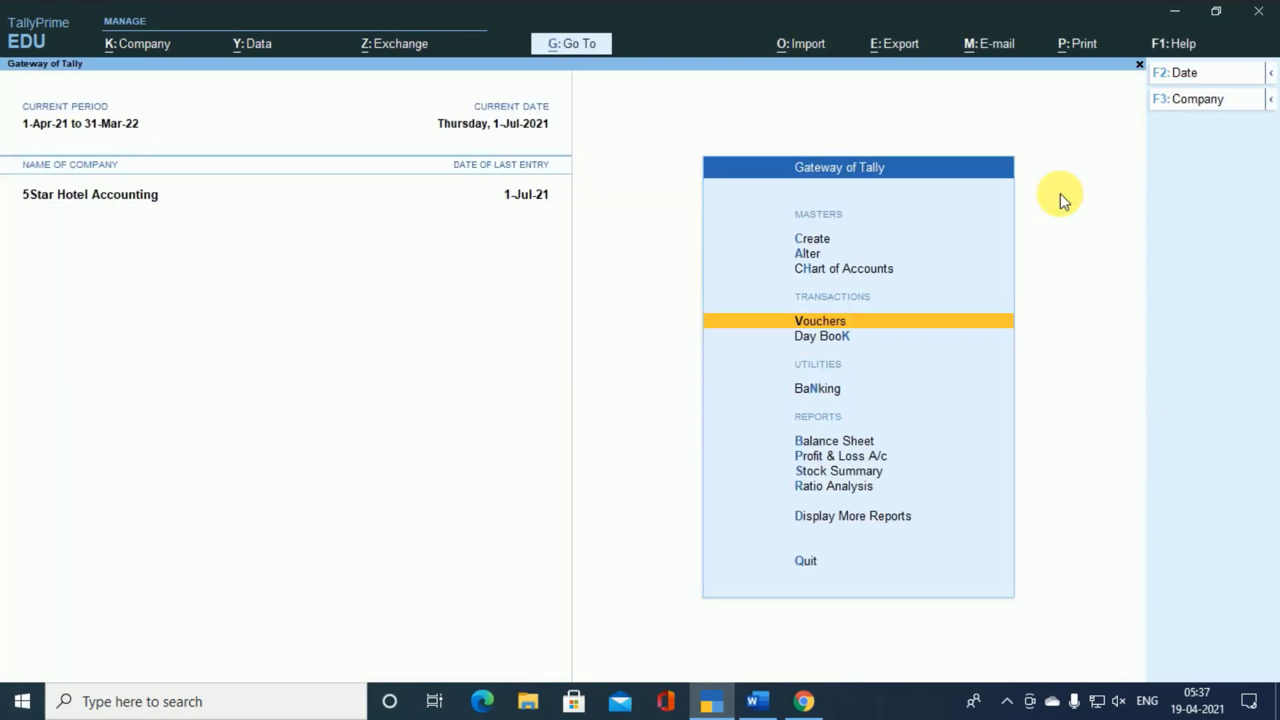
key(alt)
key(alt+g)
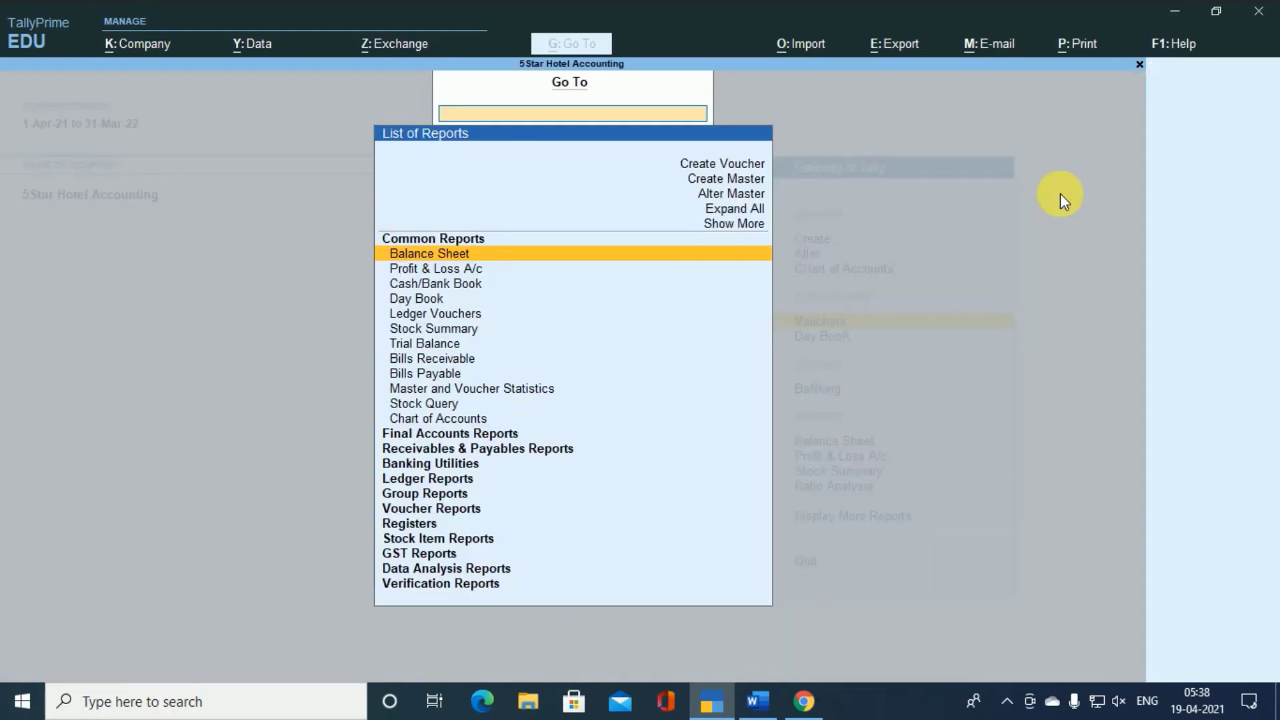
text(GST)
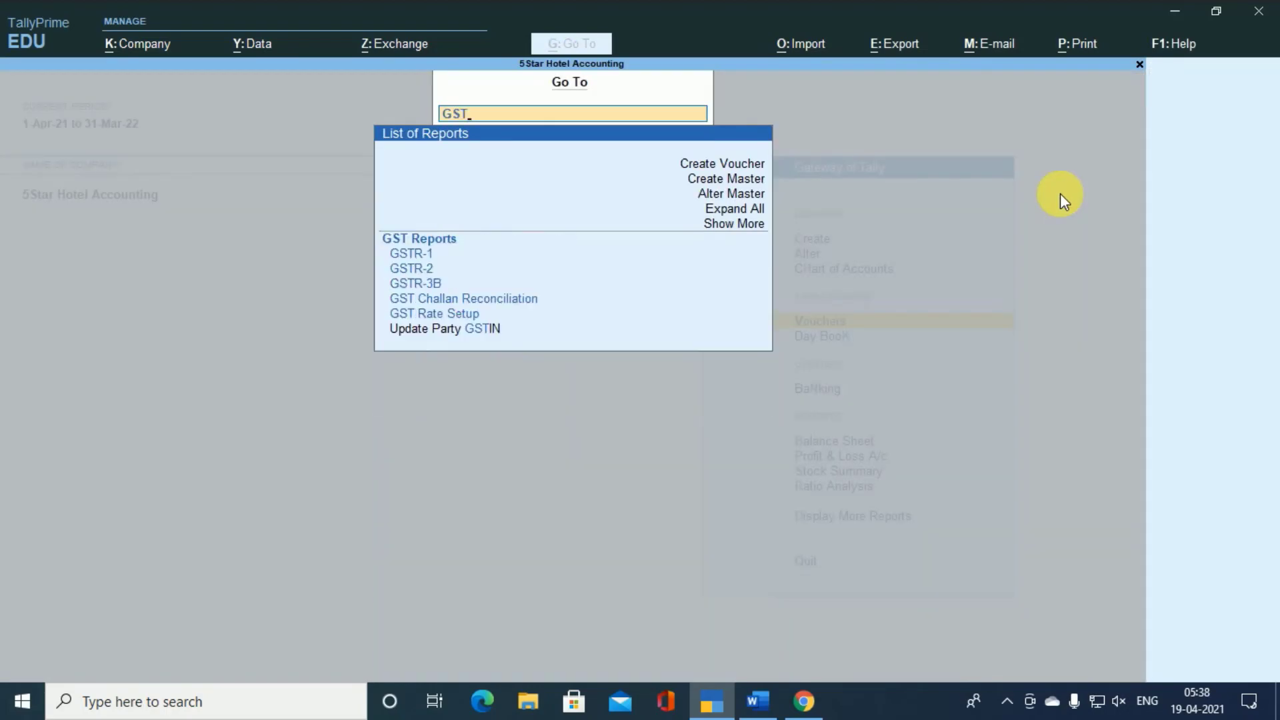
key(Down)
key(Return)
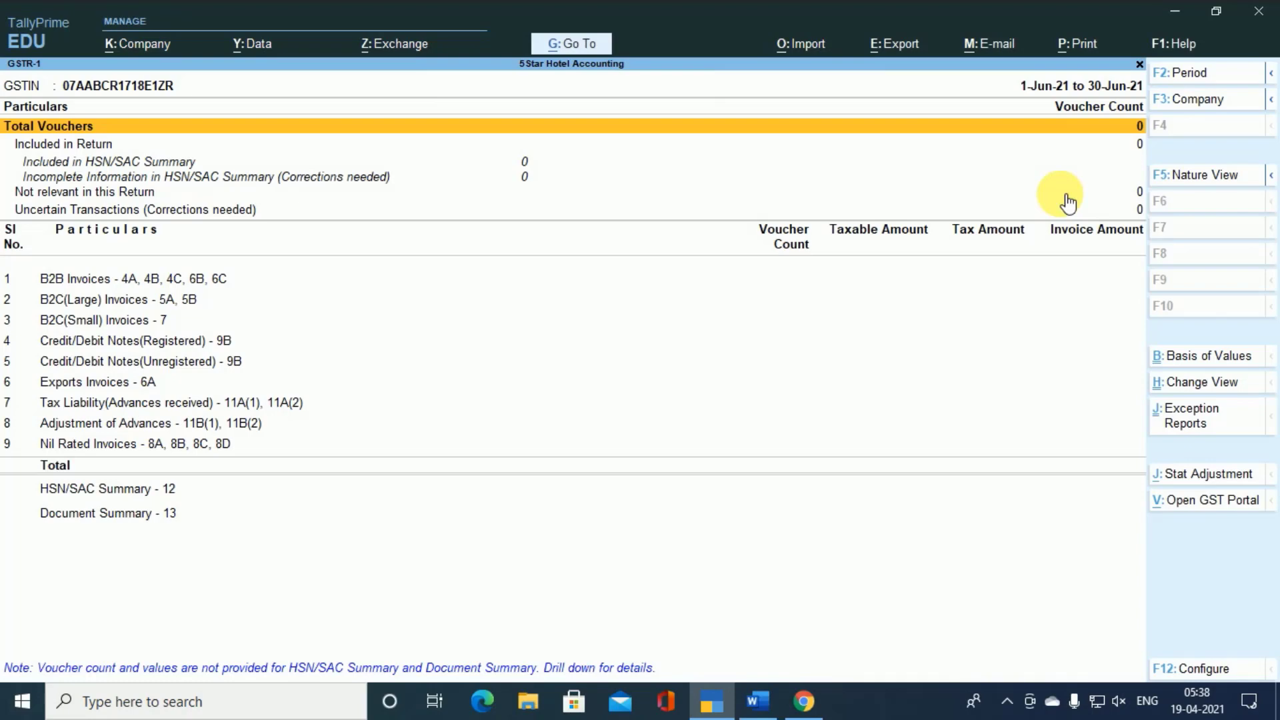
- Change the GSTR-1 report period to 1-Apr-21 to 1-Jul-21 by leaving both dates blank
key(F2)
key(space)
key(Return)
key(space)
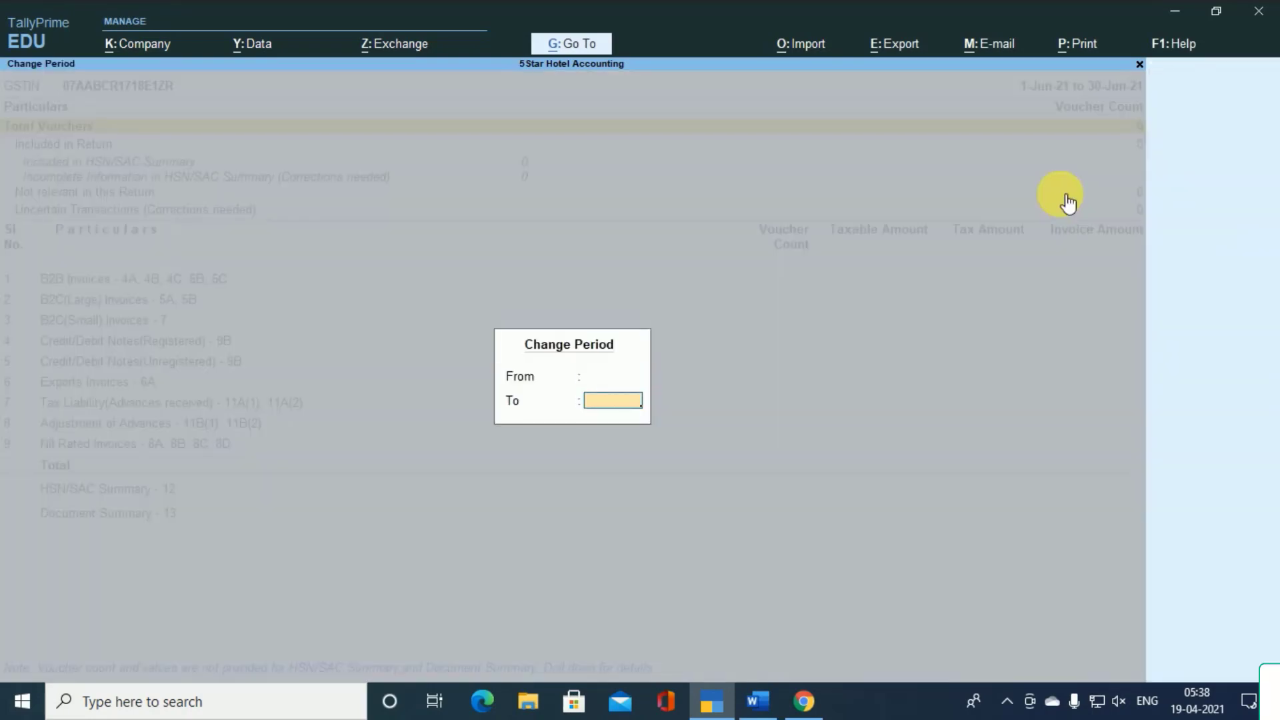
key(Return)
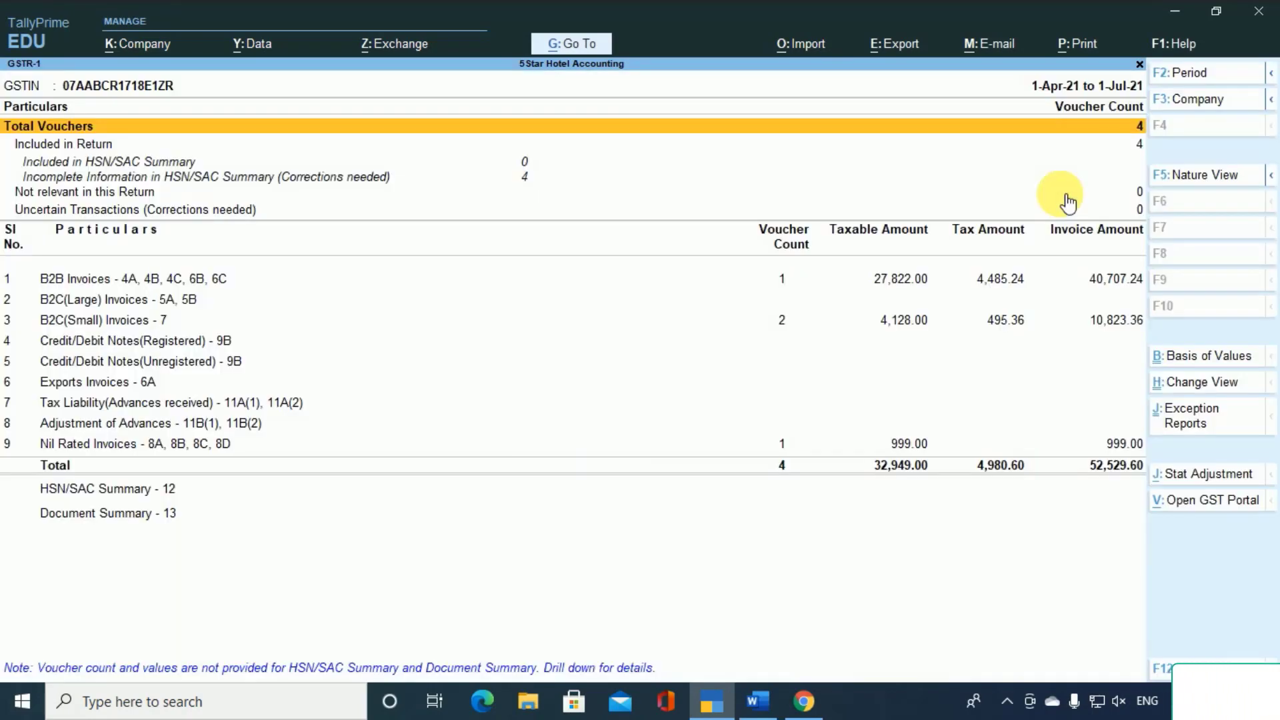
- Open the B2C(Small) Invoices - 7 entry of the return to view its tax details
key(Down)
key(Down)
key(Down)
key(Down)
key(Down)
key(Down)
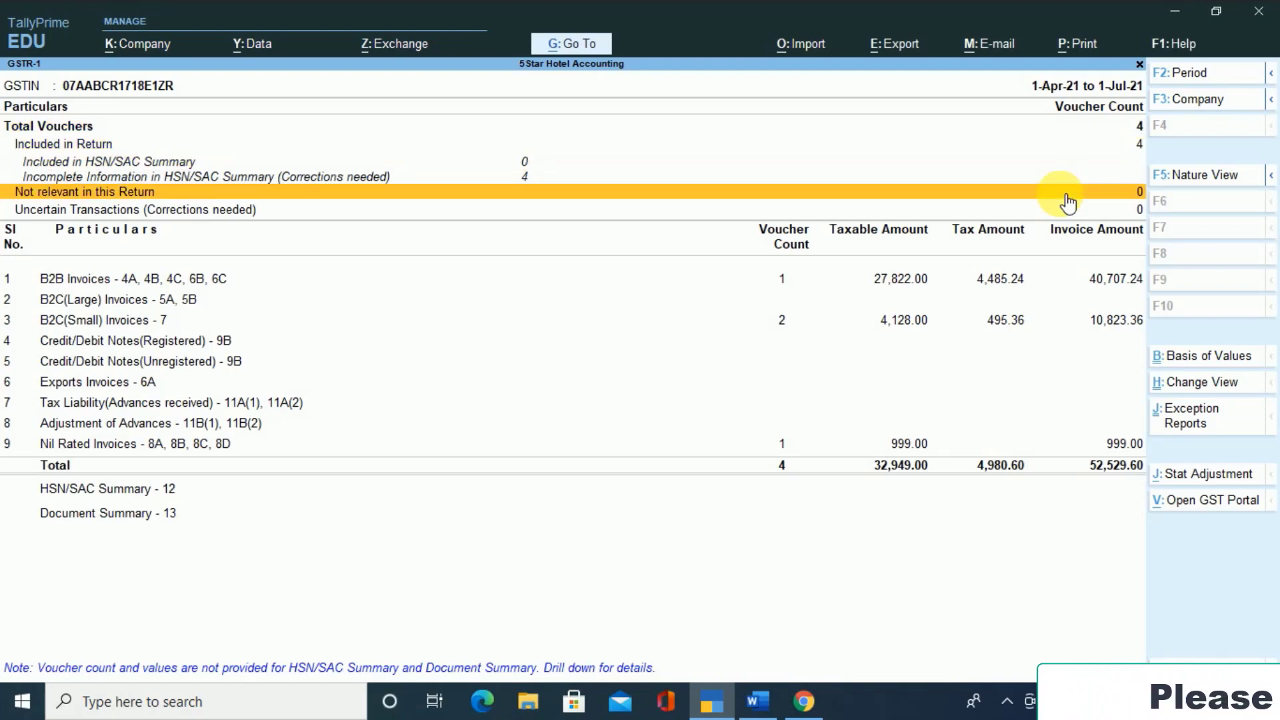
key(Down)
key(Up)
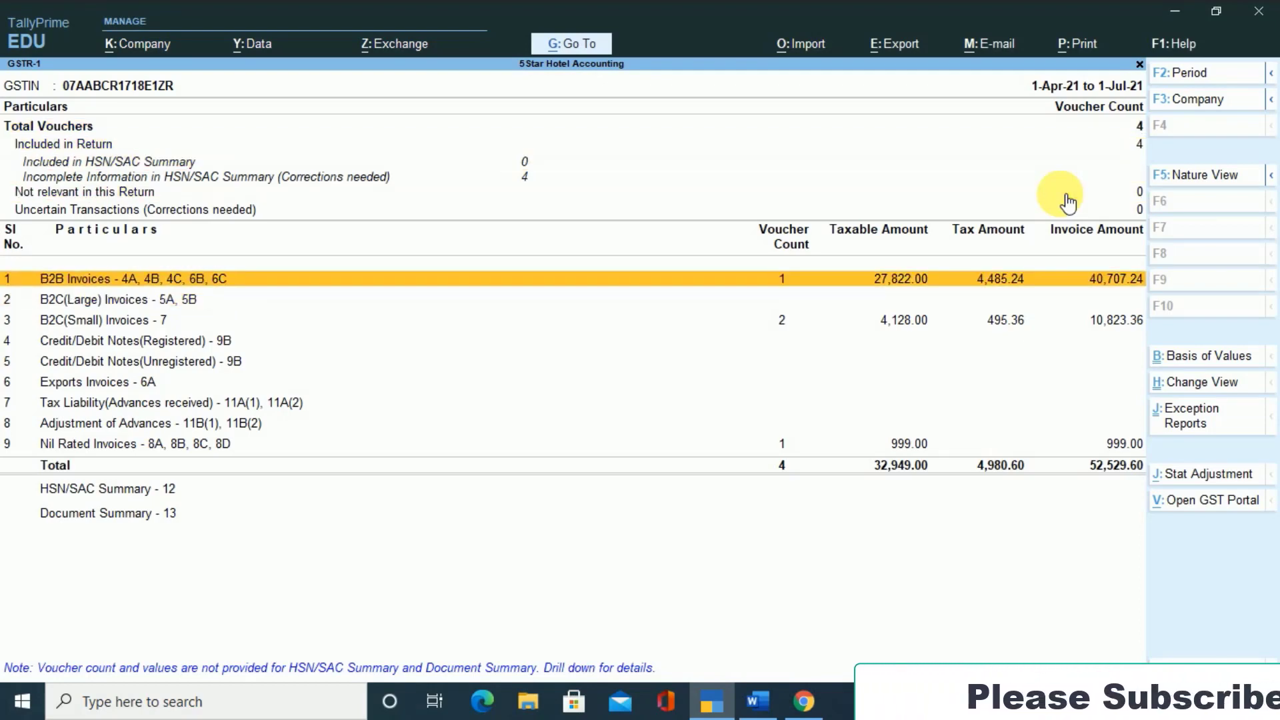
key(Down)
key(Down)
key(Return)
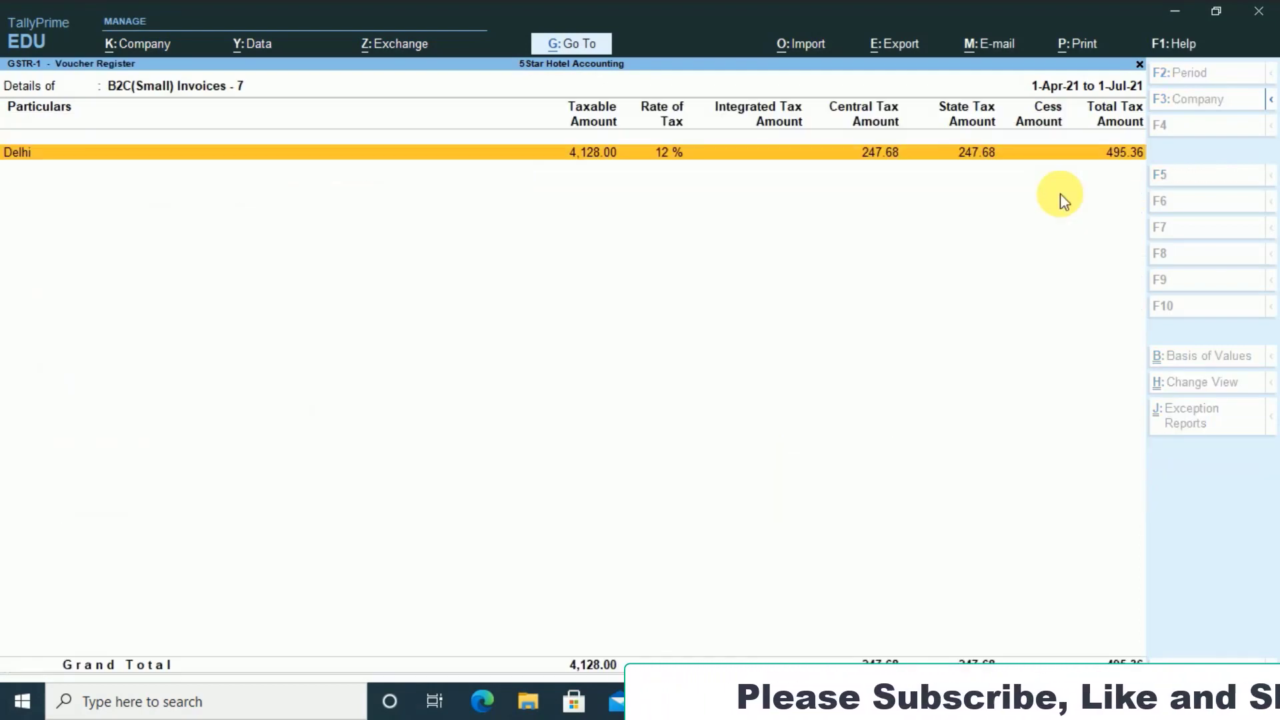
- View the vouchers behind the Delhi 12 % line of the B2C(Small) Invoices, then return to the GSTR-1 summary
key(Return)
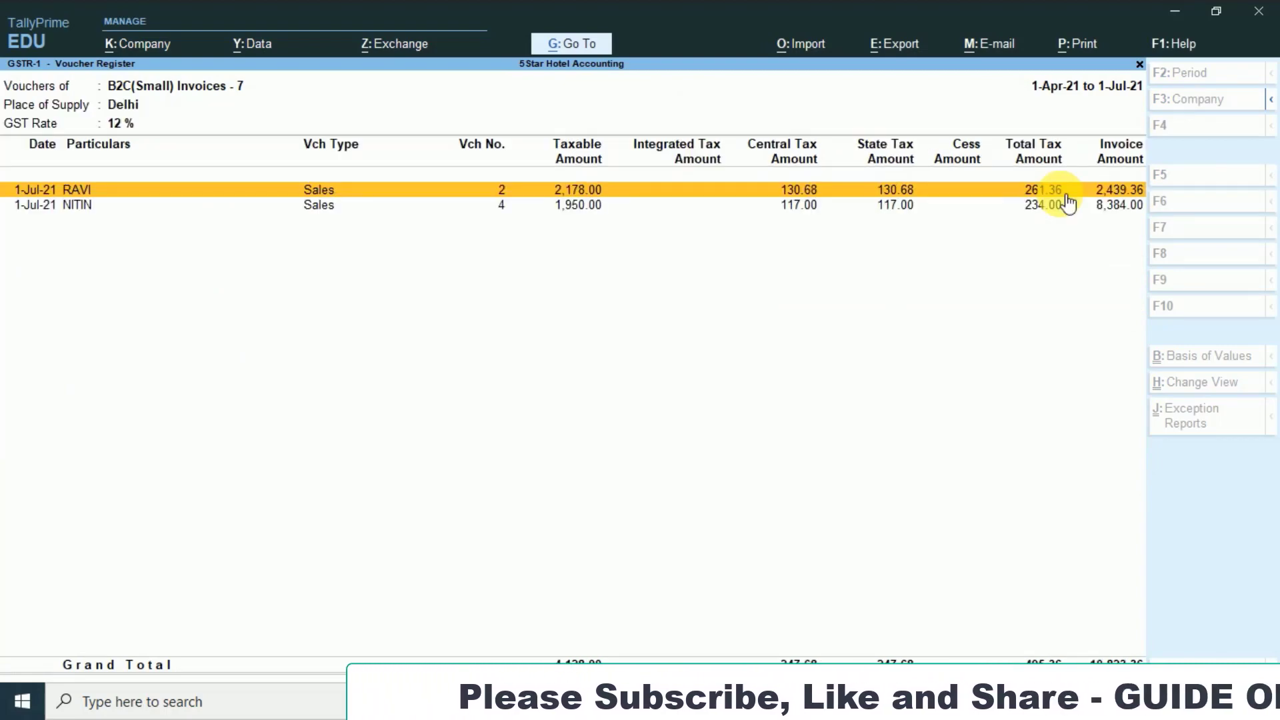
key(Escape)
key(Escape)
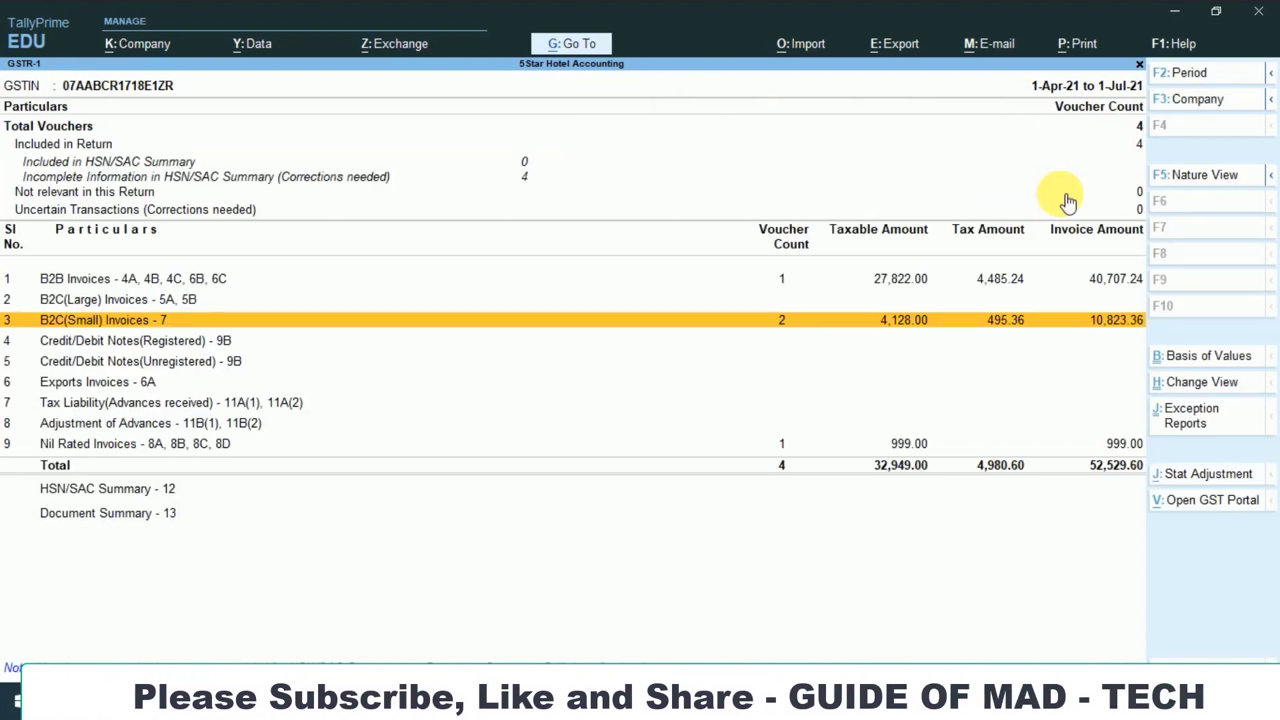
- Open the B2B Invoices entry of GSTR-1, view the registered customer's vouchers and return to the summary
key(Up)
key(Up)
key(Return)
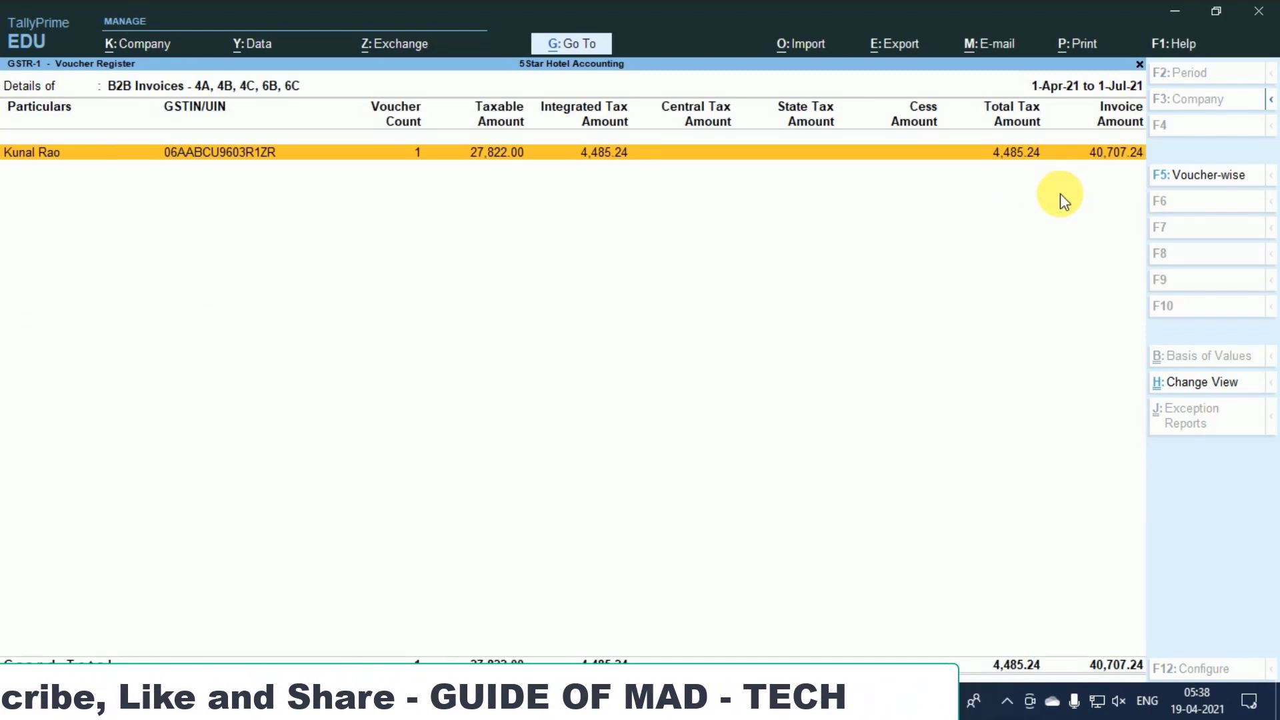
key(Return)
key(Escape)
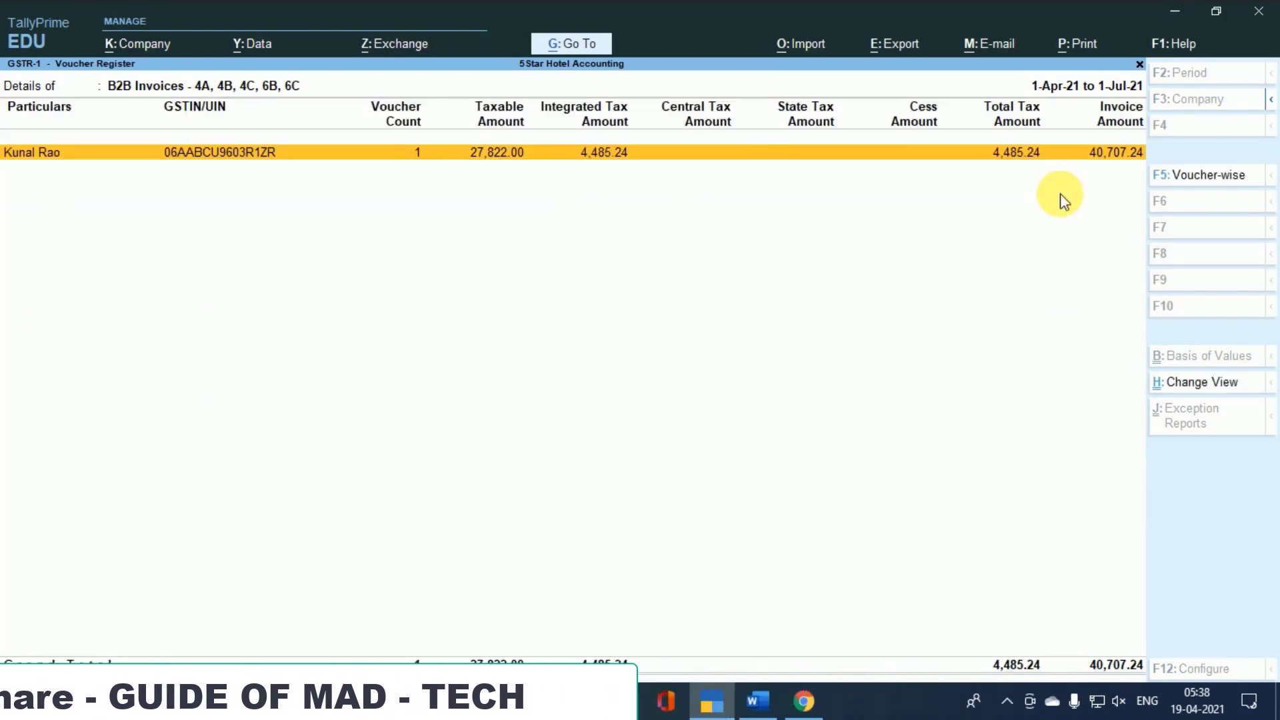
key(Escape)
- View the Nil Rated Invoices - 8A, 8B, 8C, 8D details in GSTR-1, then leave the report
key(Down)
key(Down)
key(Down)
key(Down)
key(Down)
key(Down)
key(Down)
key(Down)
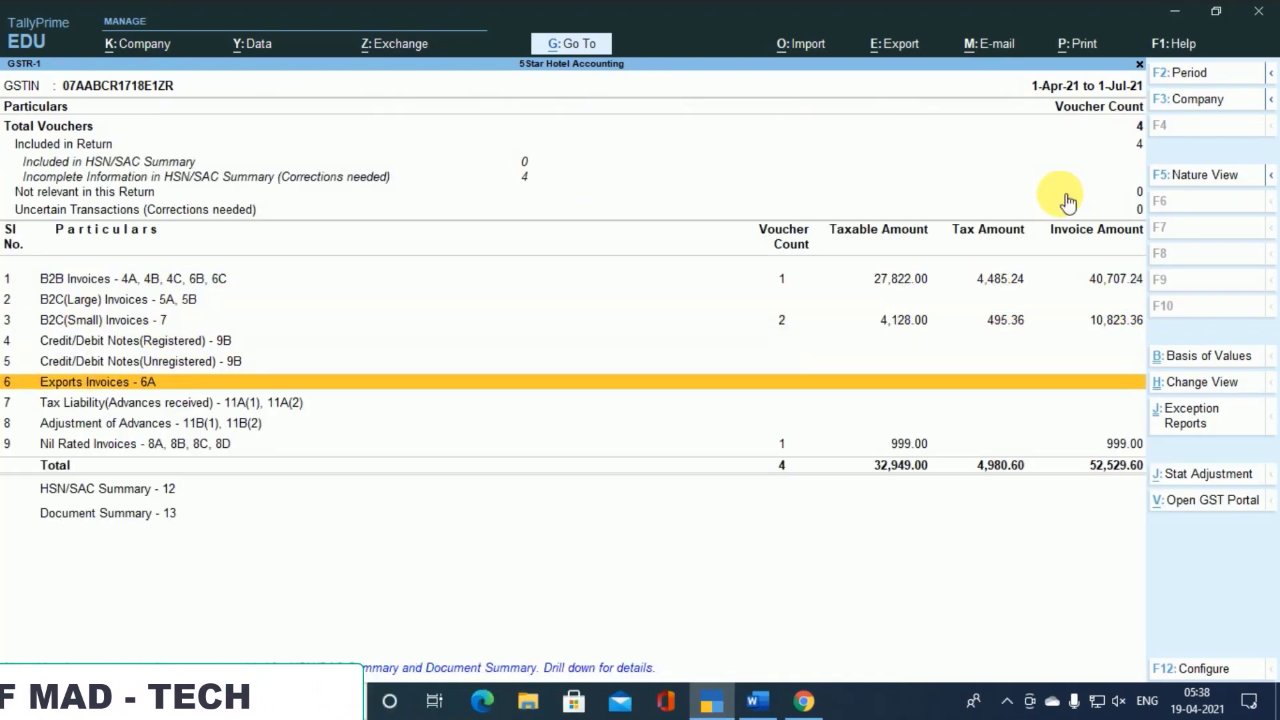
key(Return)
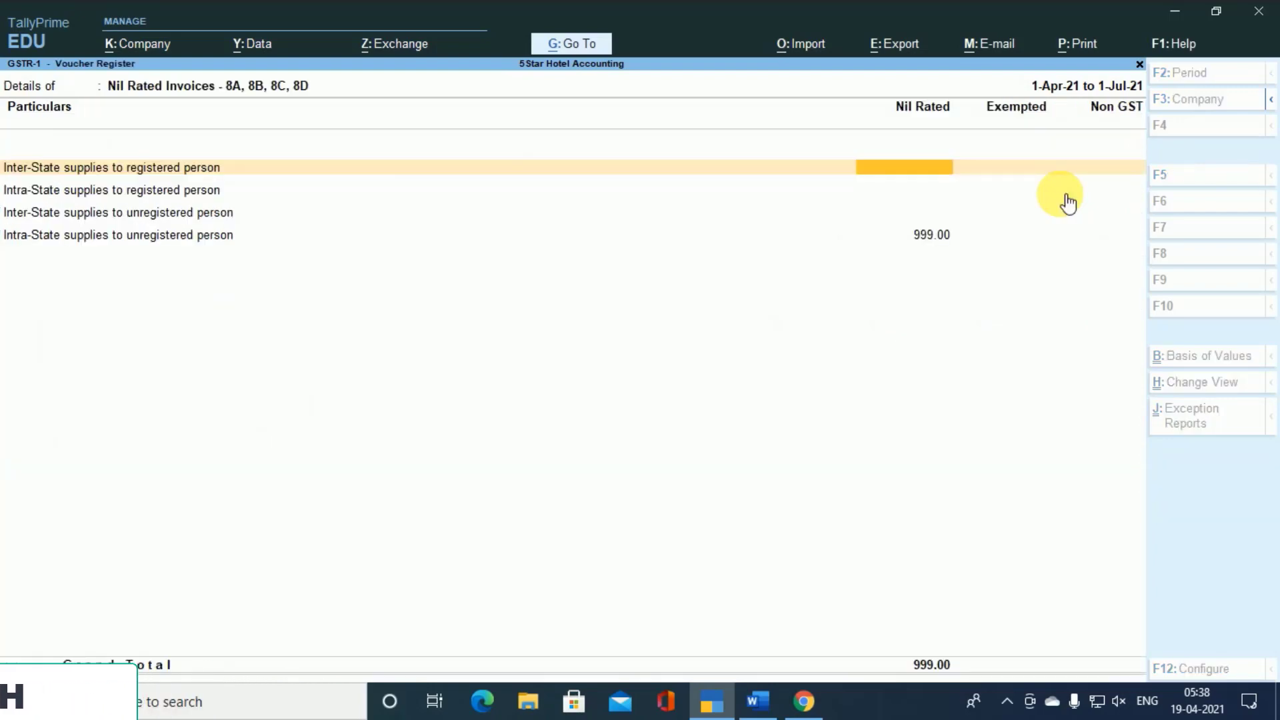
key(Escape)
key(Escape)
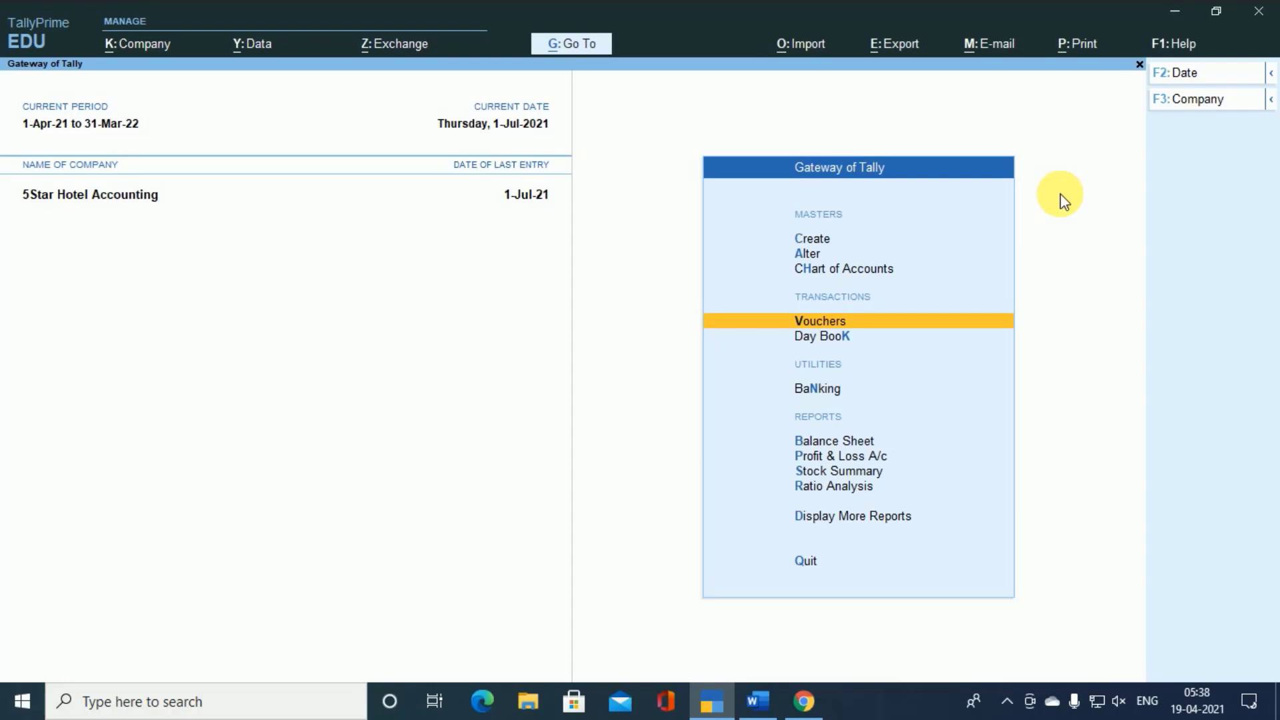
- Start a Receipt voucher crediting the registered customer's ledger with 15000
key(Return)
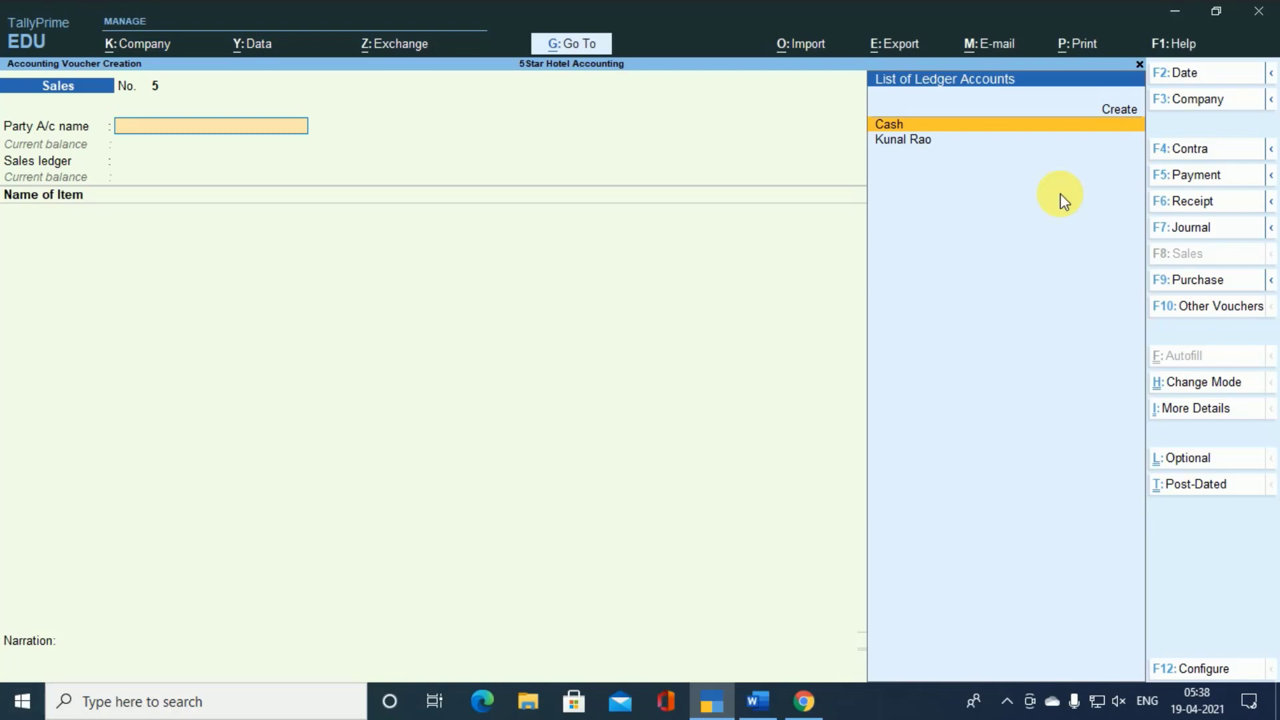
key(F6)
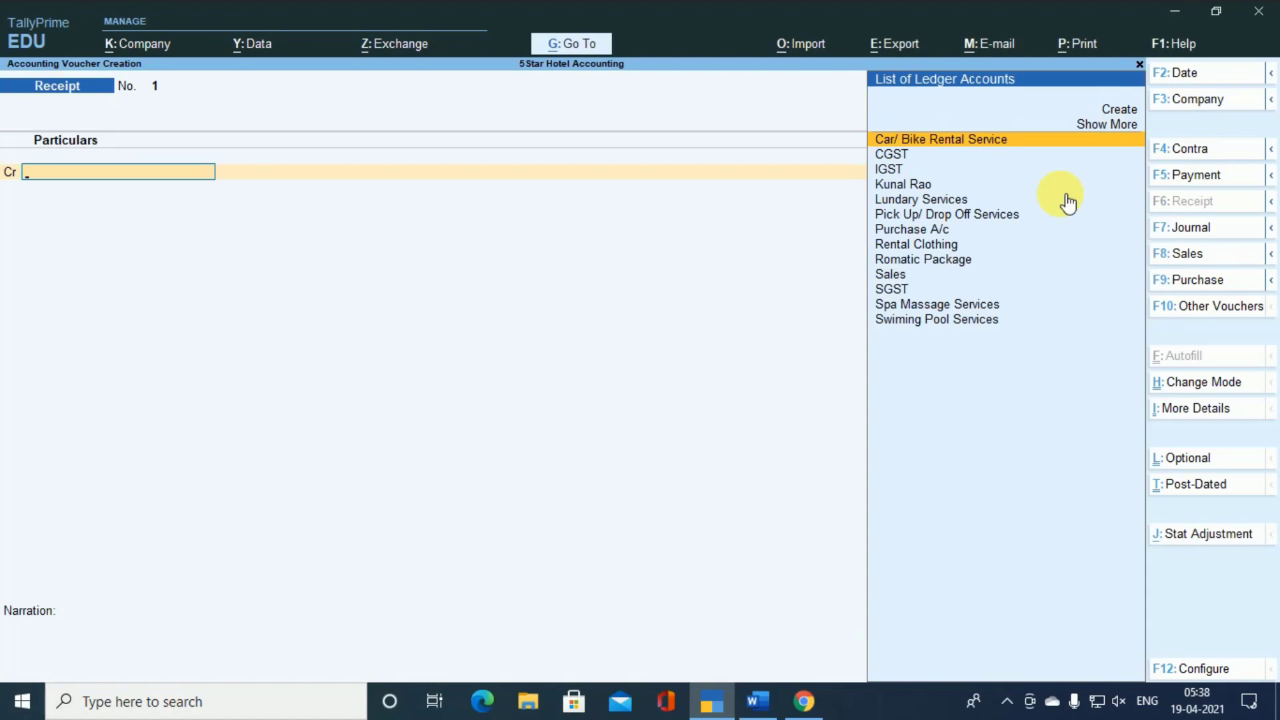
text(K)
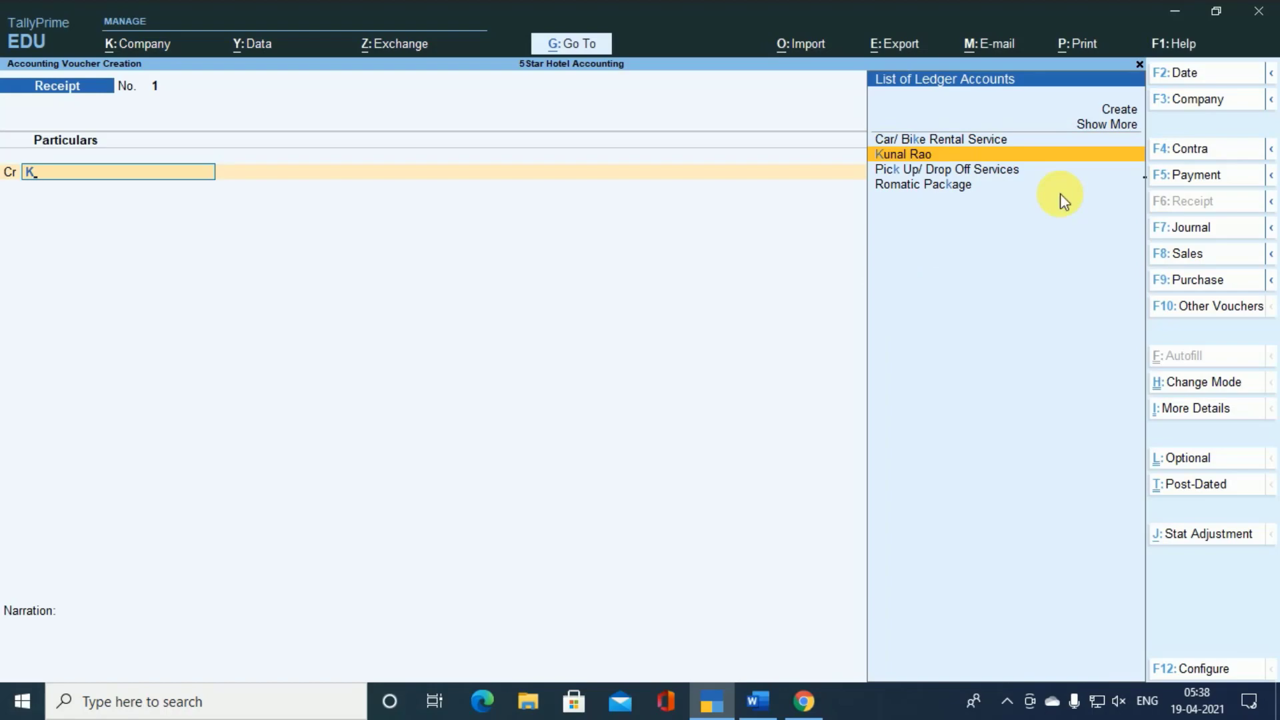
key(Return)
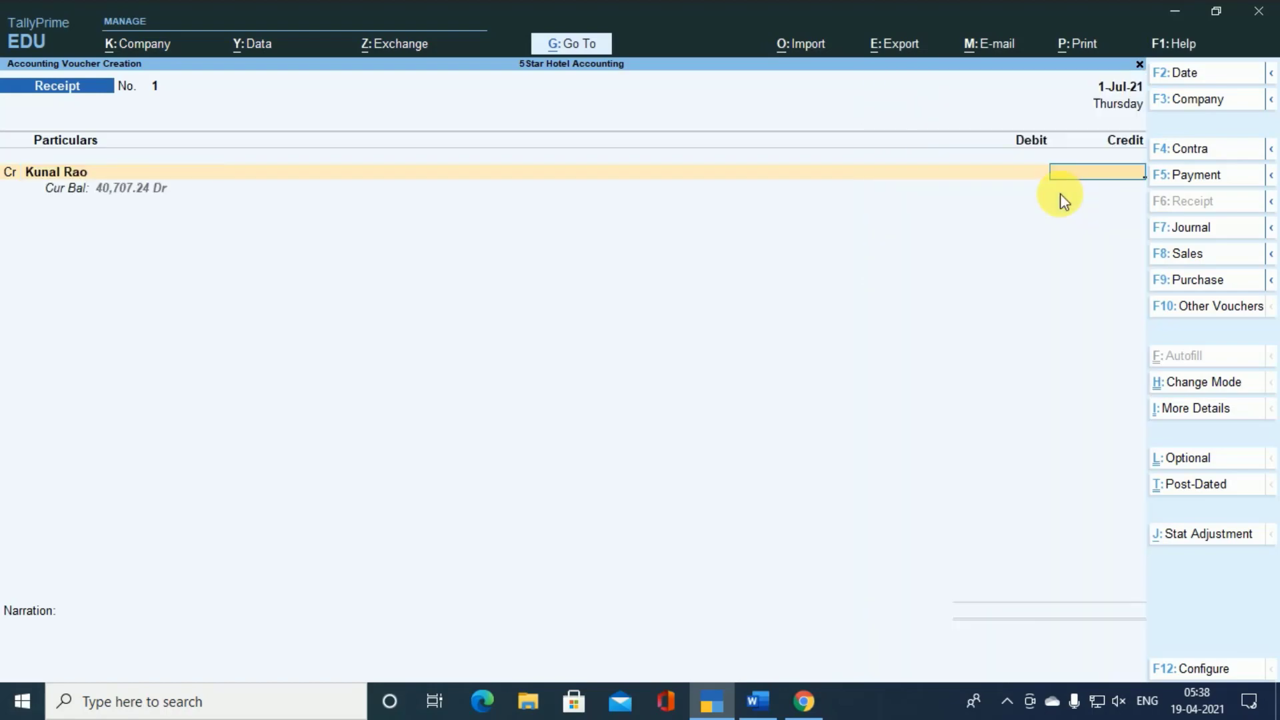
text(15000)
key(Return)
- Allocate the full 15,000 credit bill-wise to an Advance reference named 1
key(Up)
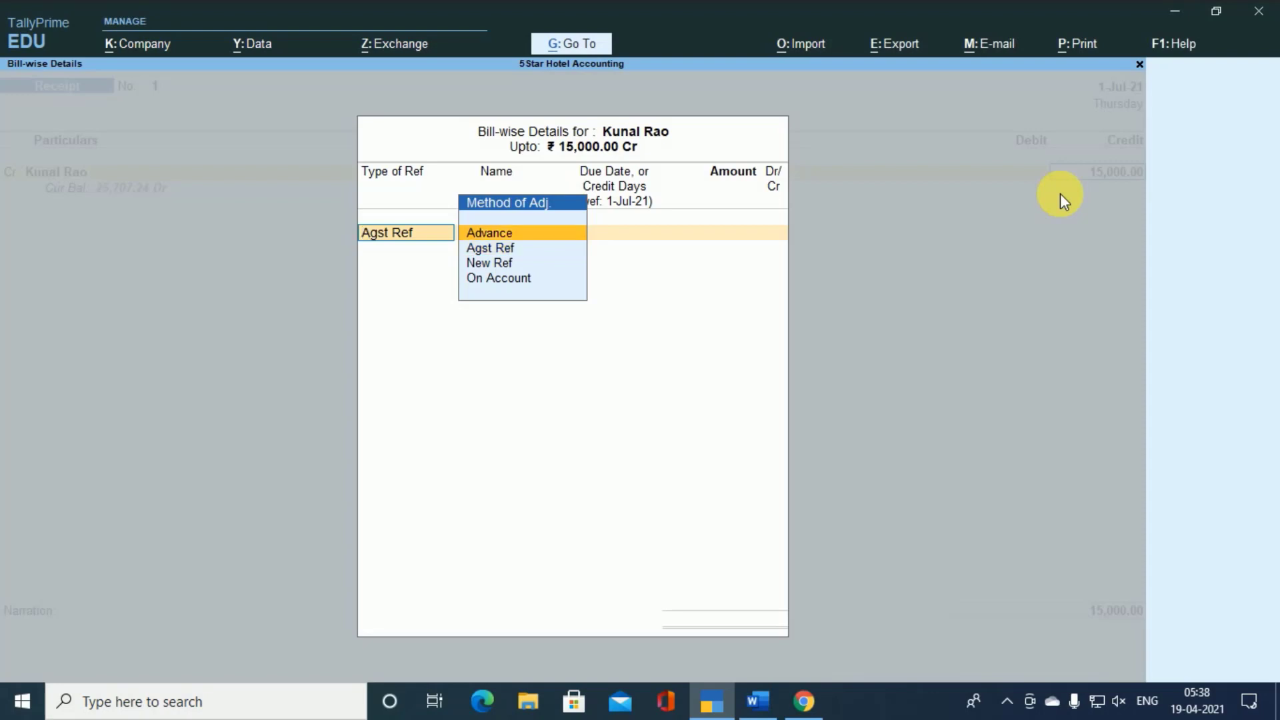
key(Return)
key(Return)
key(Return)
key(Return)
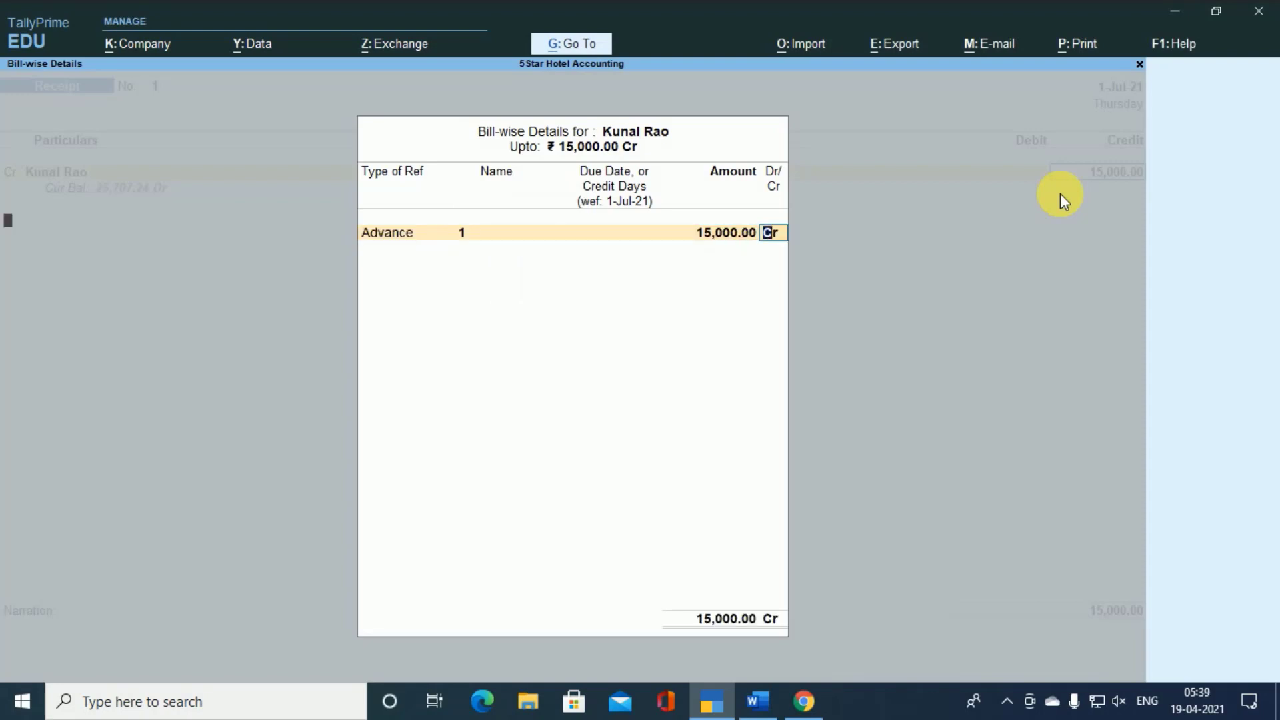
- Debit Cash with 15,000 and save the receipt voucher without a narration
key(Return)
key(Down)
key(Return)
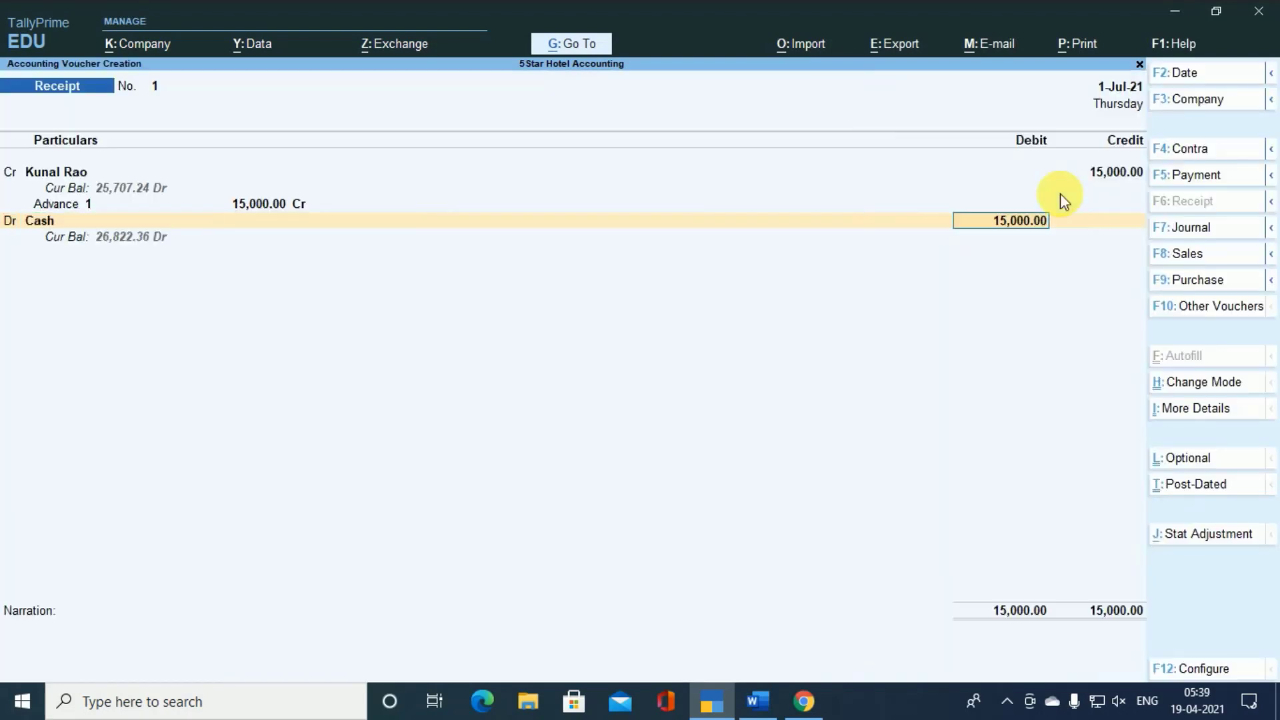
key(Return)
key(Return)
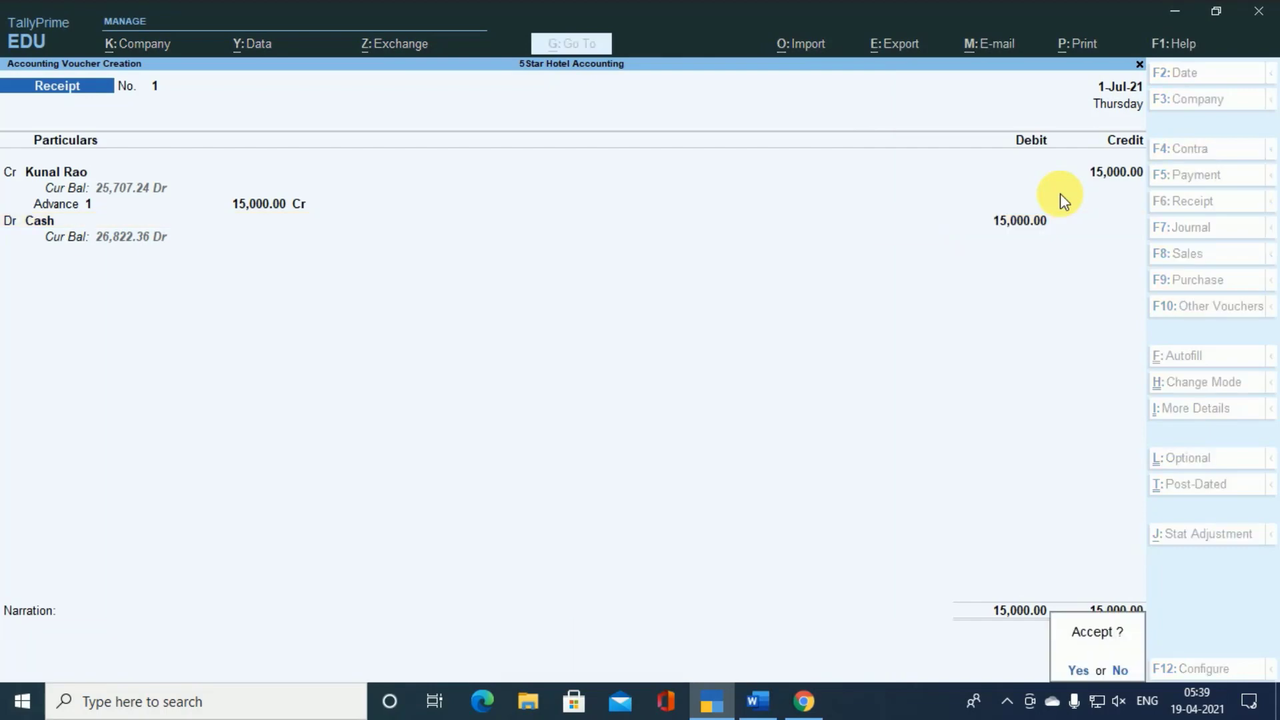
key(Return)
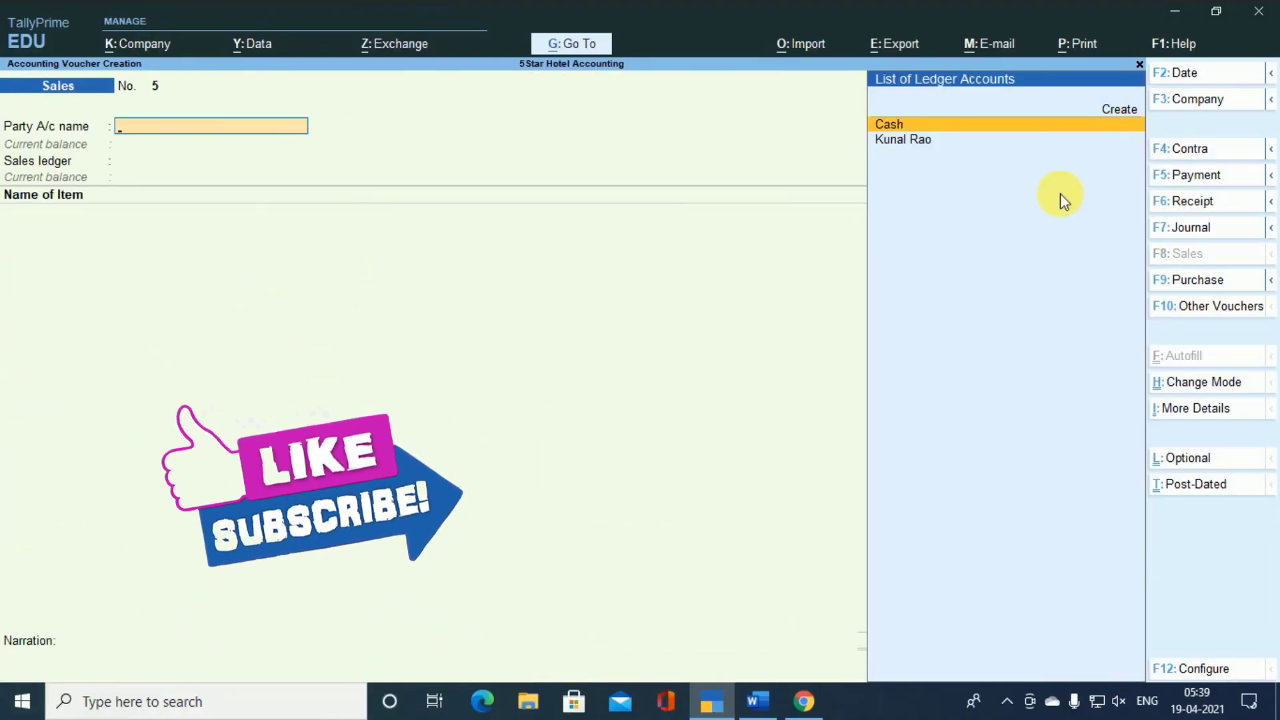
- Look back at the saved receipt and the sales voucher before it, then return to a blank sales voucher
key(Page_Up)
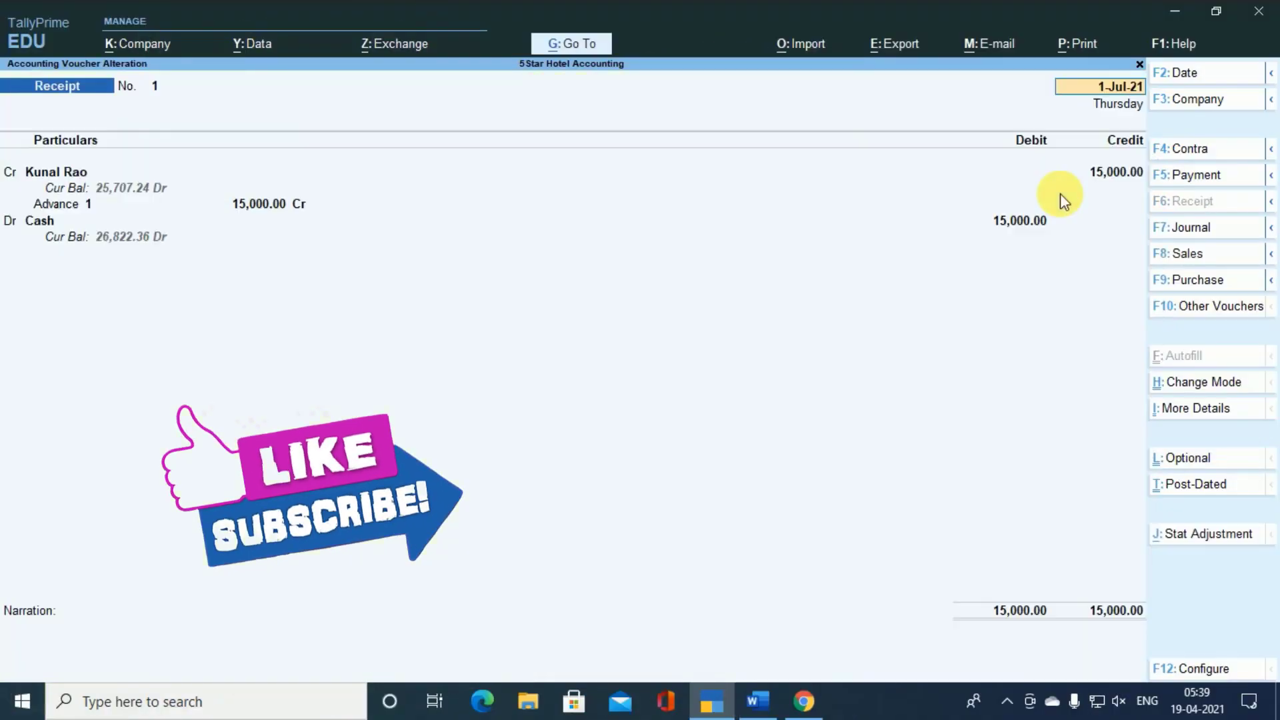
key(Page_Up)
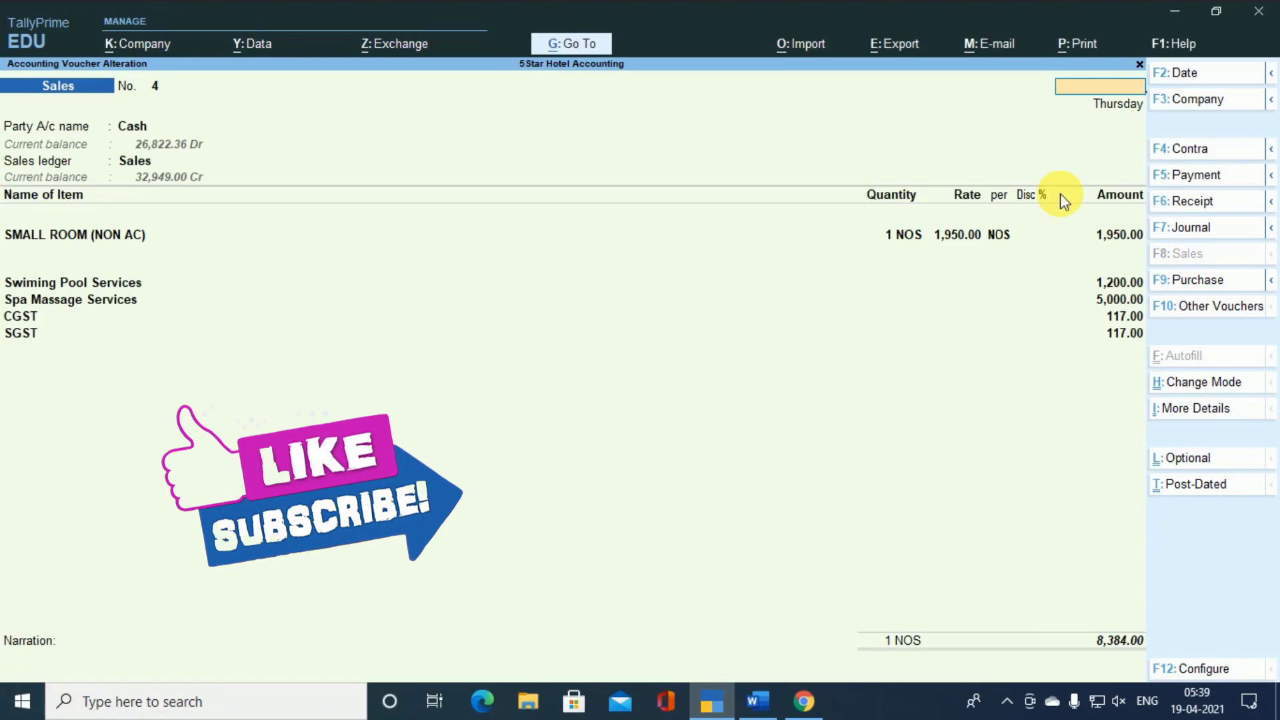
key(Escape)
key(Return)
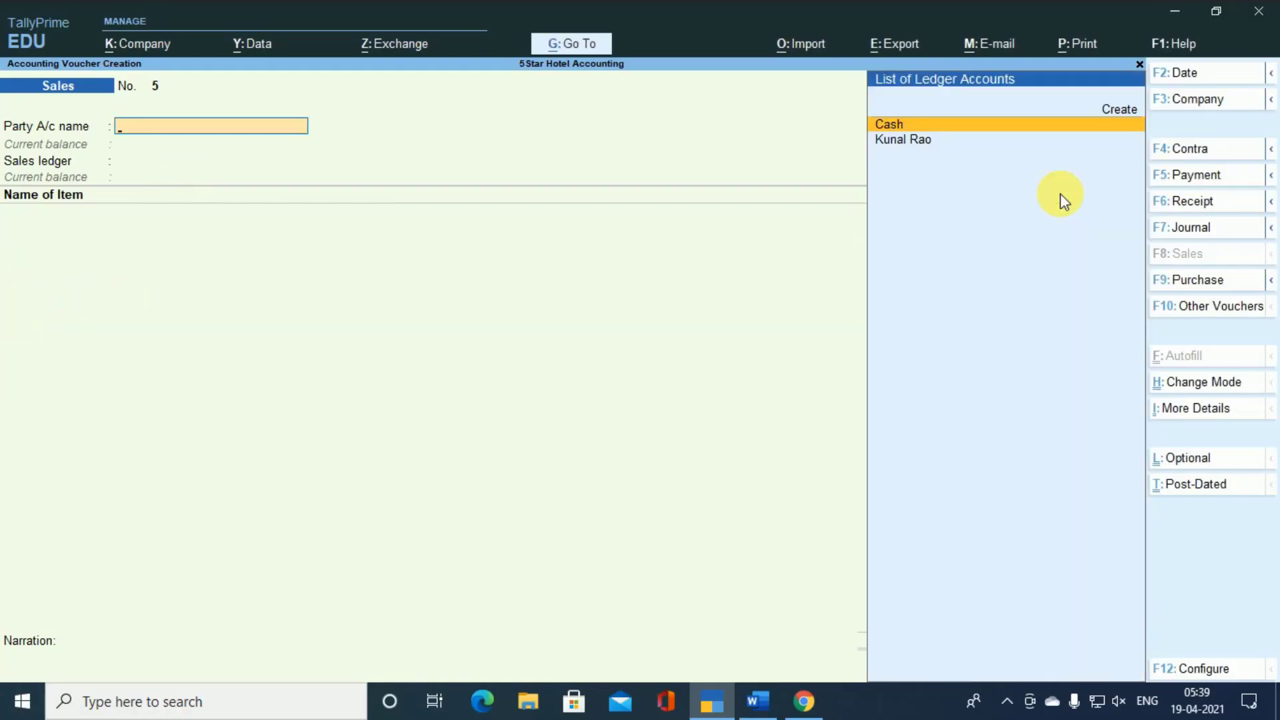
- Go to the Day Book report and open the registered customer's sales voucher No. 3
key(alt)
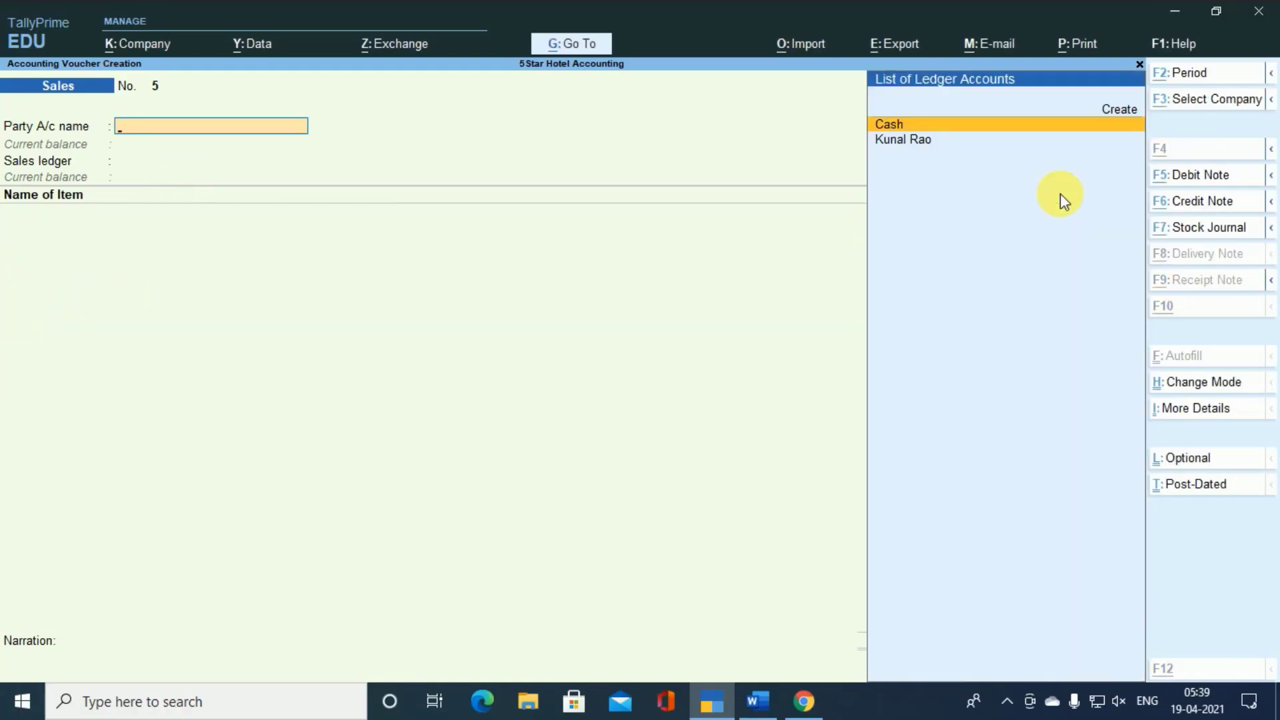
key(alt+g)
key(Down)
key(Down)
key(Down)
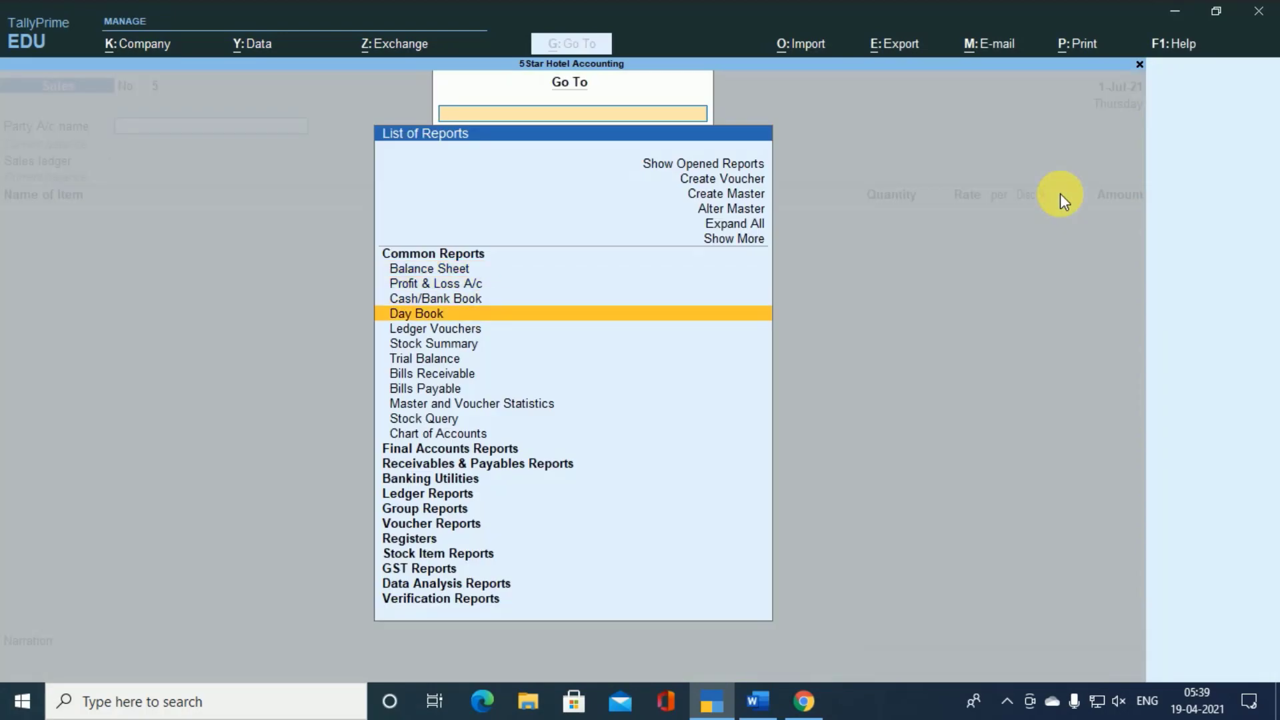
key(Return)
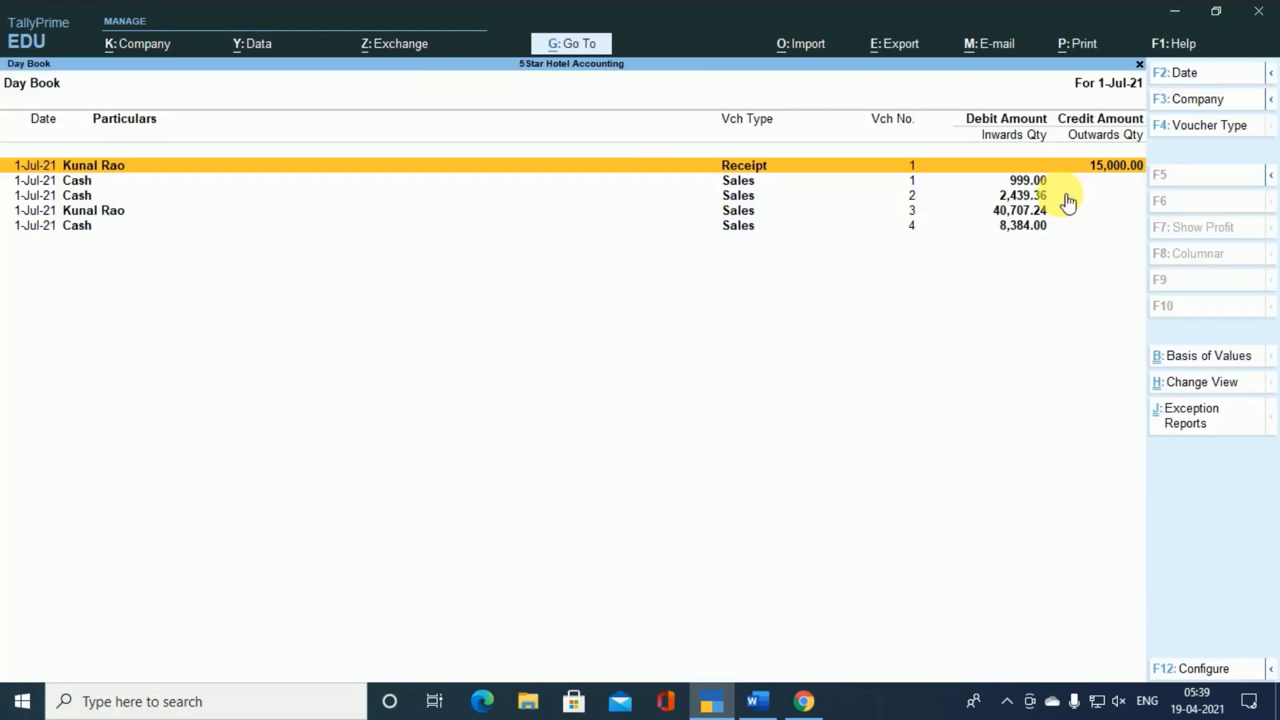
key(Down)
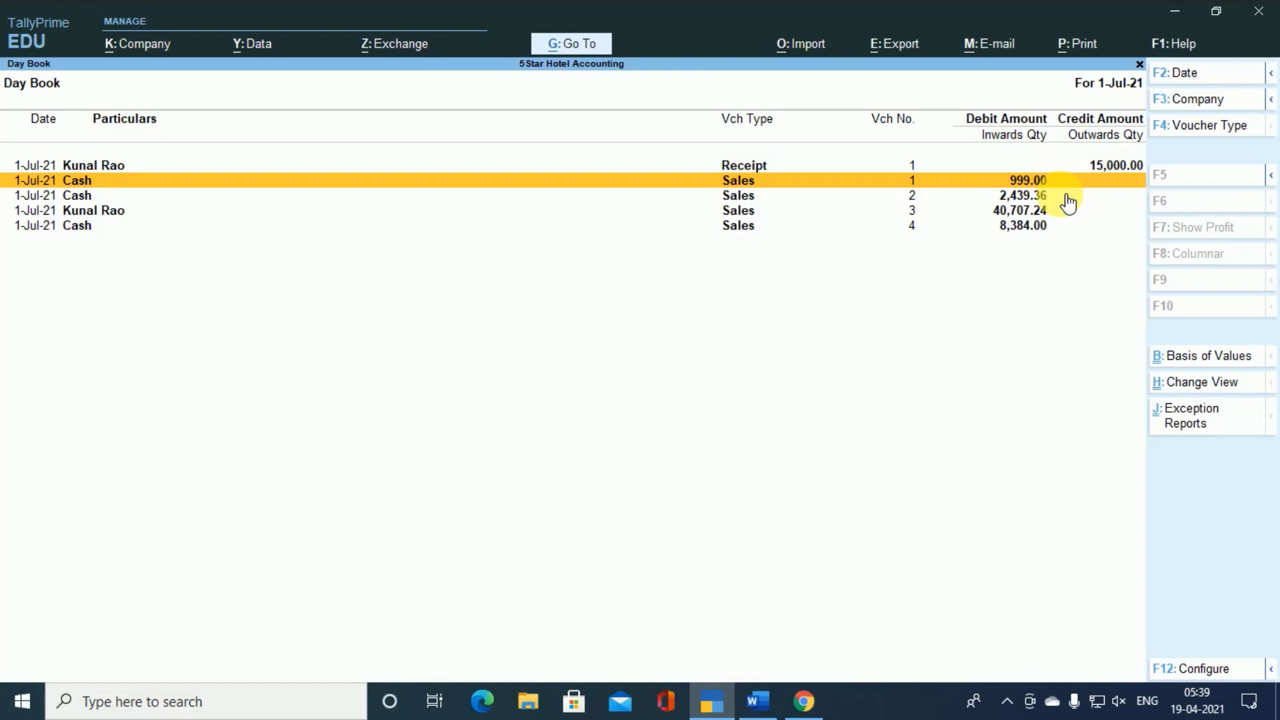
key(Down)
key(Down)
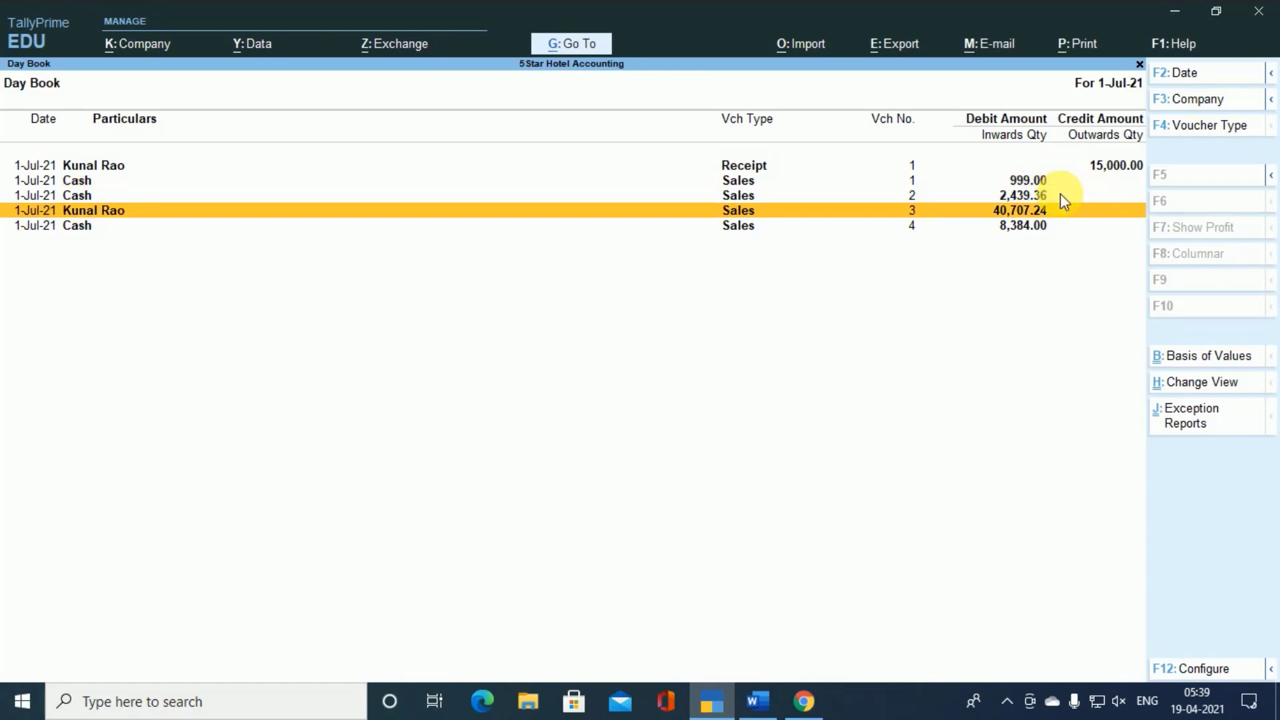
key(Return)
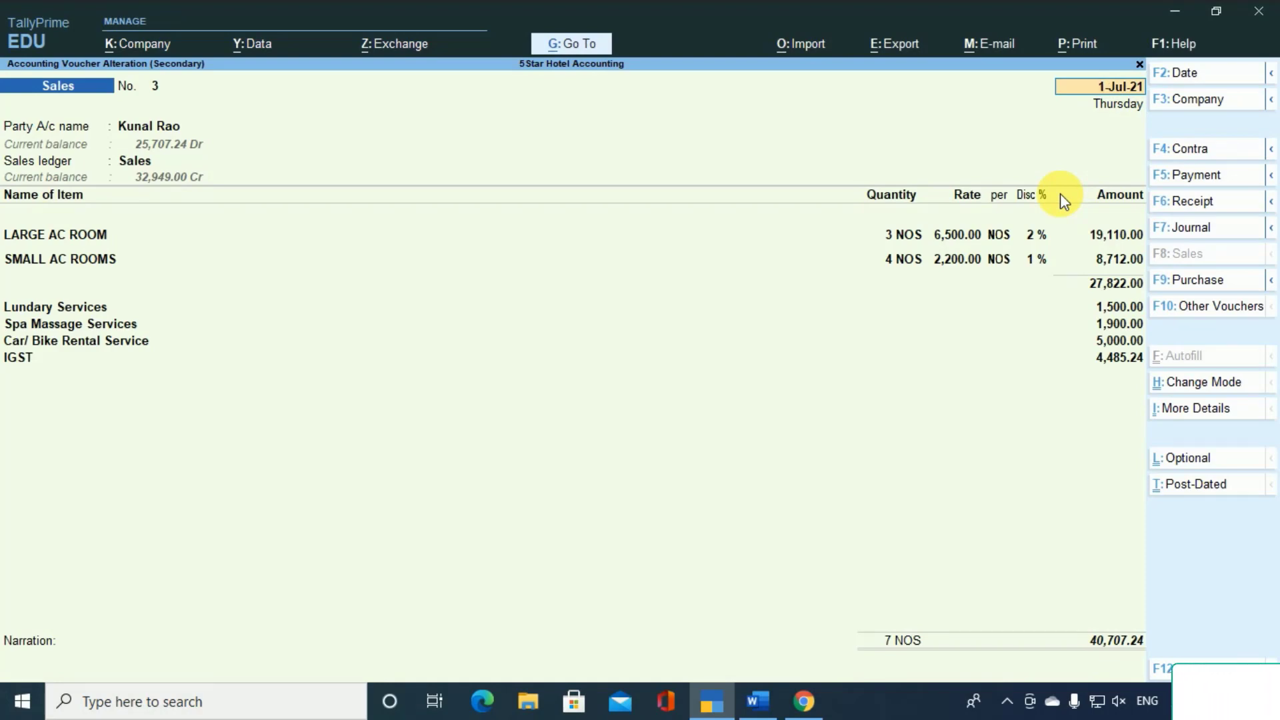
- Check the dispatch and party details of sales voucher No. 3 and accept them as entered, continuing to the item lines
key(Return)
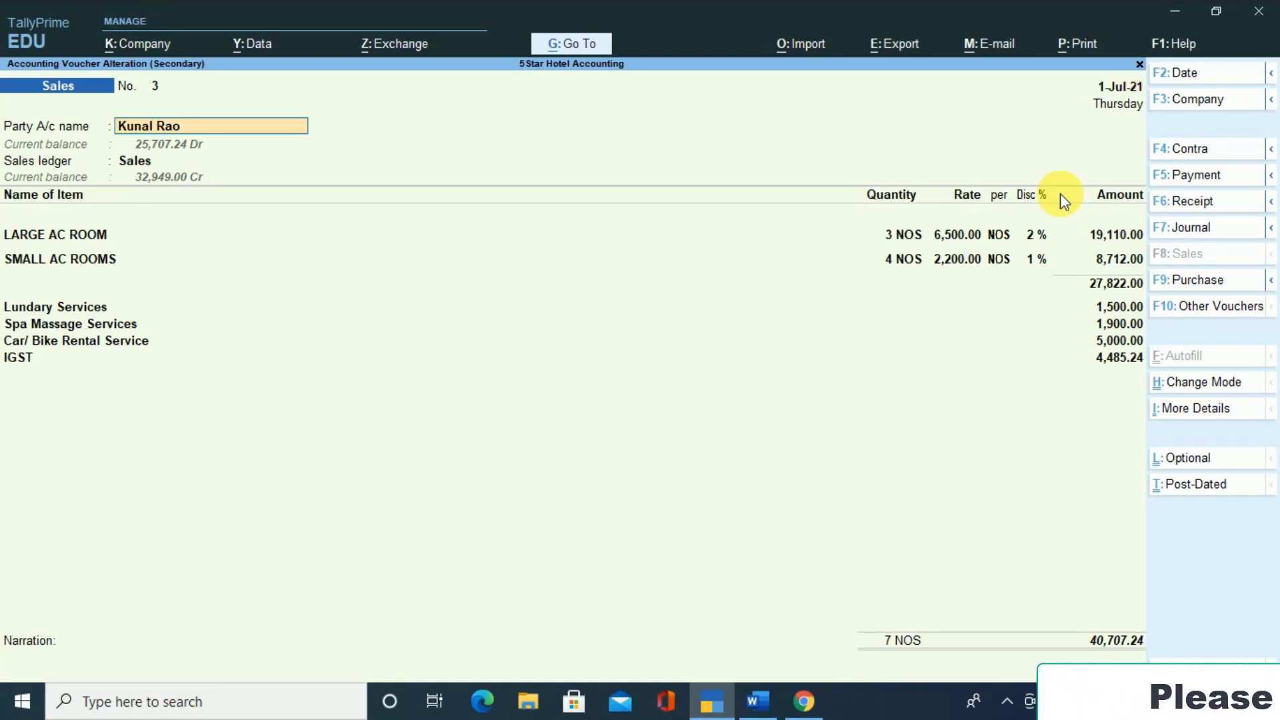
key(Return)
key(Return)
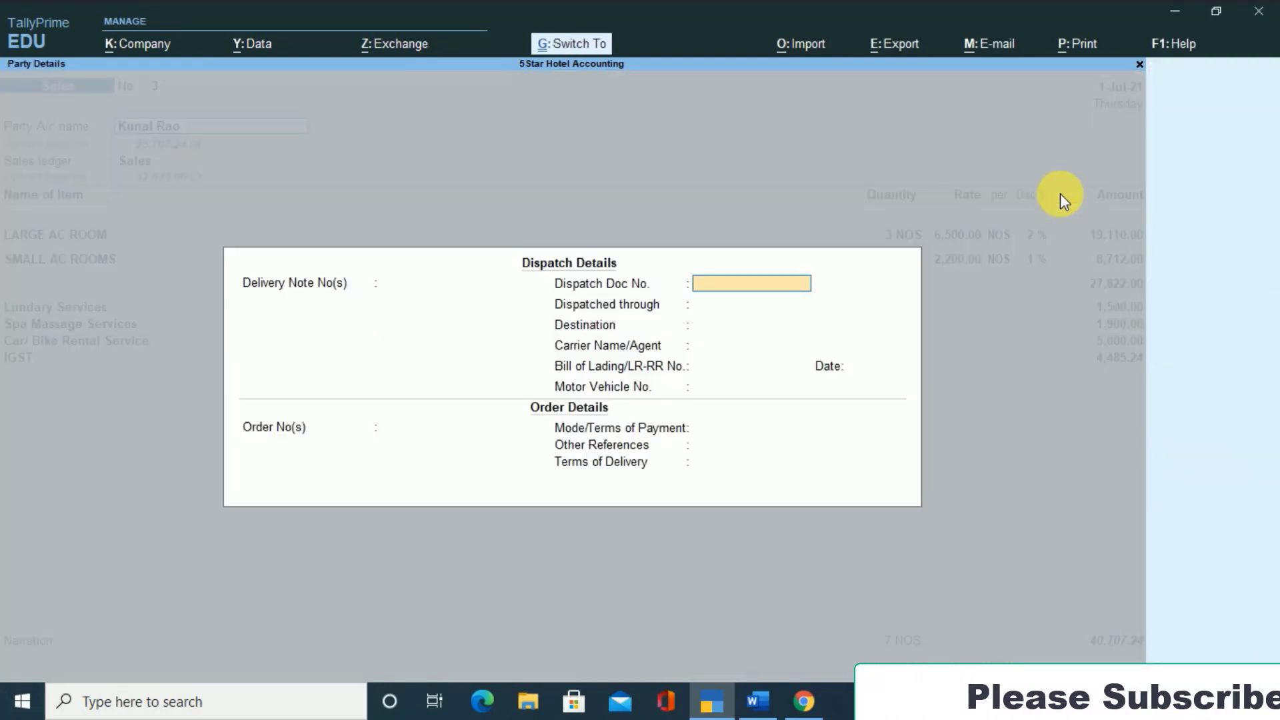
key(ctrl+a)
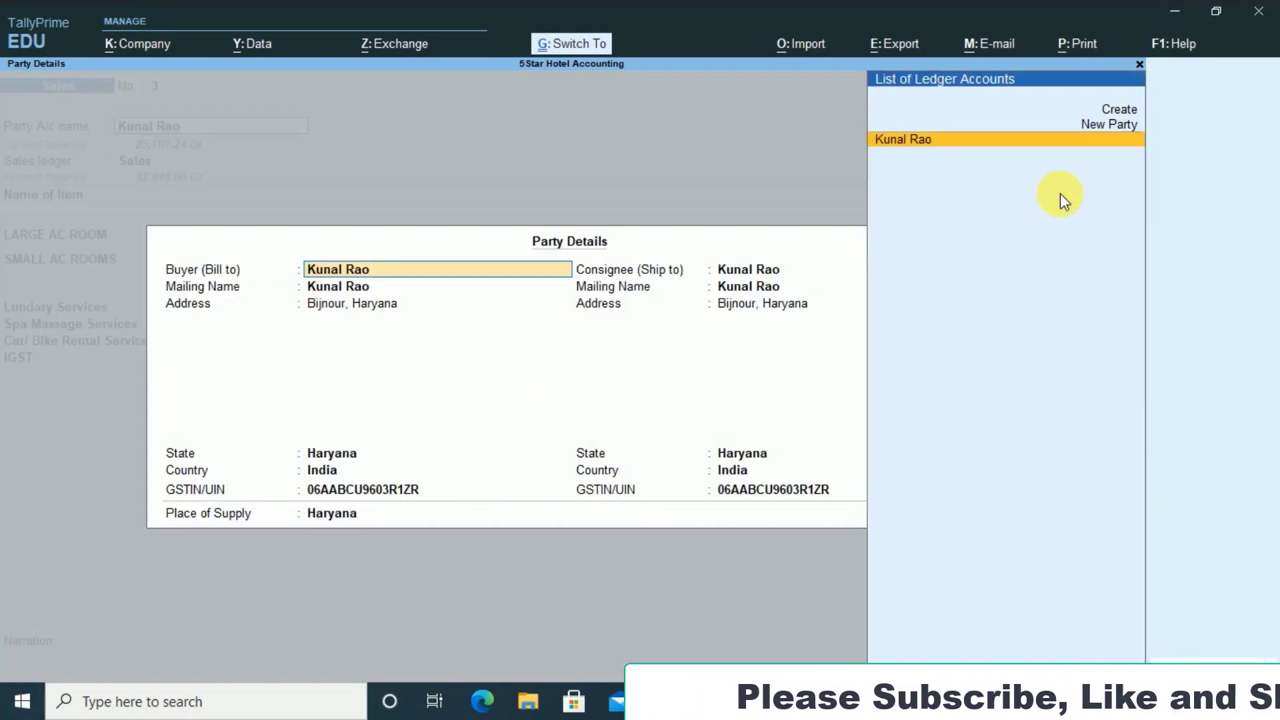
key(ctrl+a)
key(BackSpace)
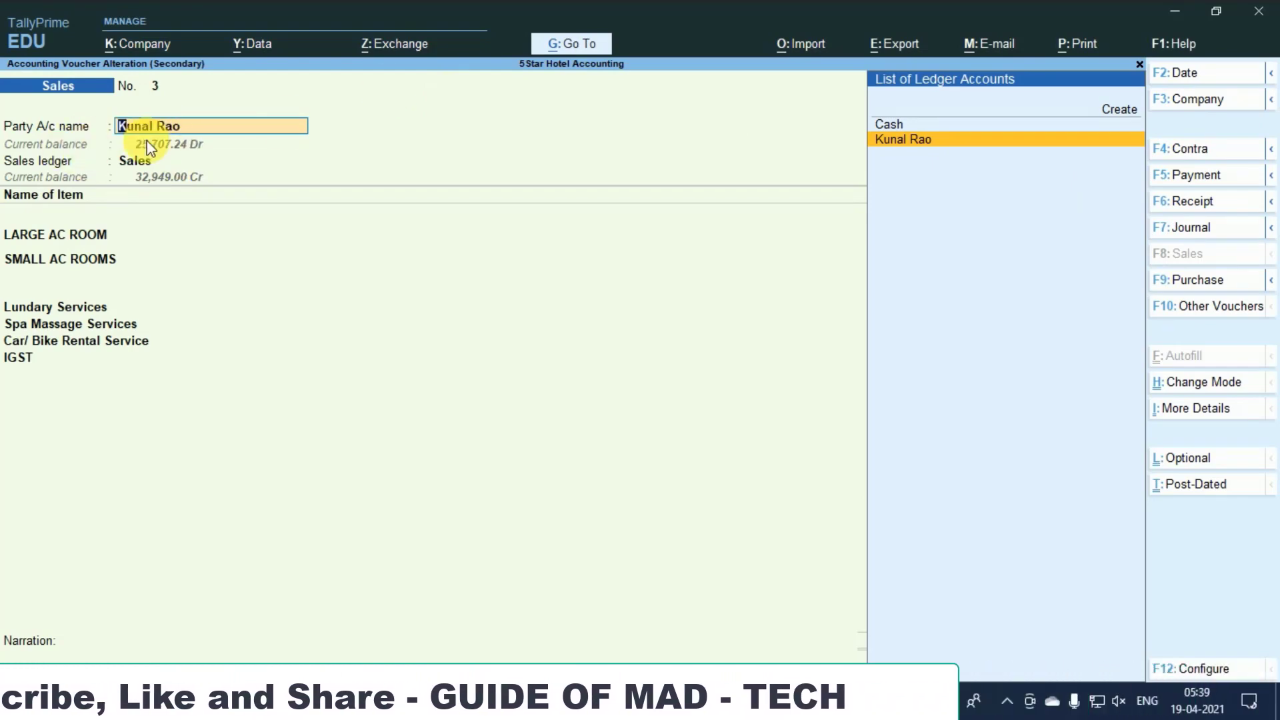
key(Return)
key(Return)
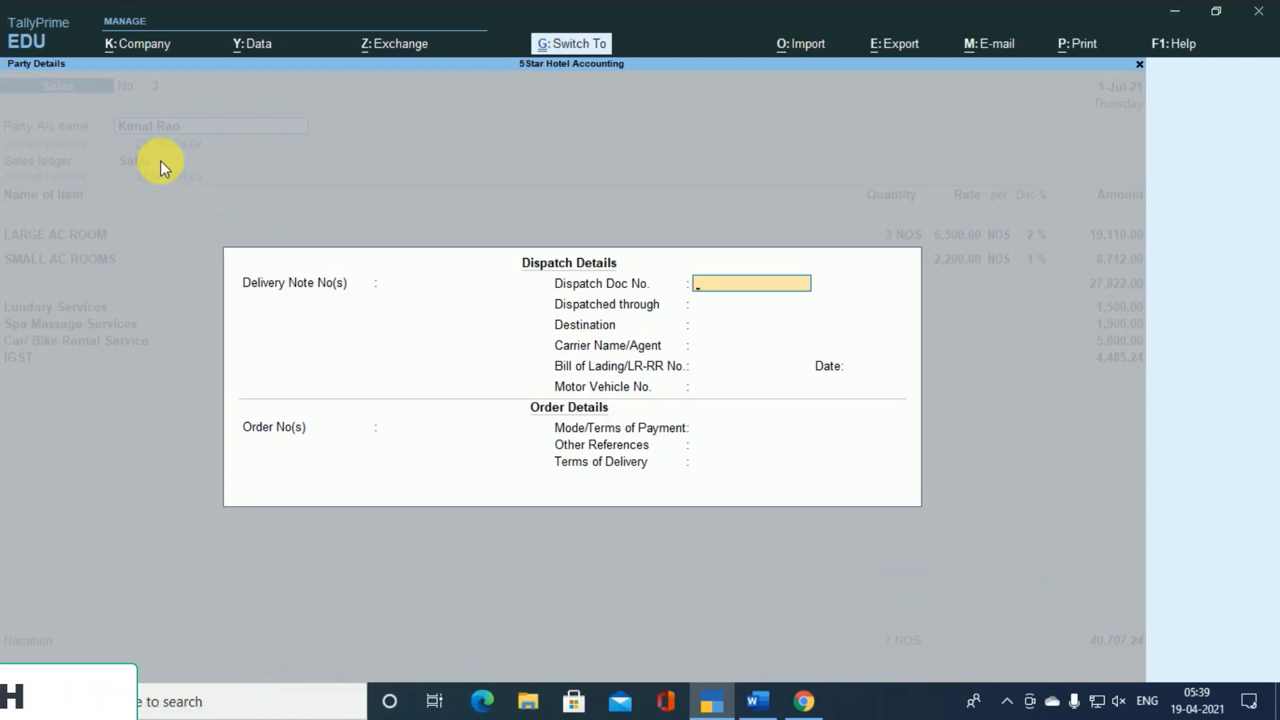
key(ctrl+a)
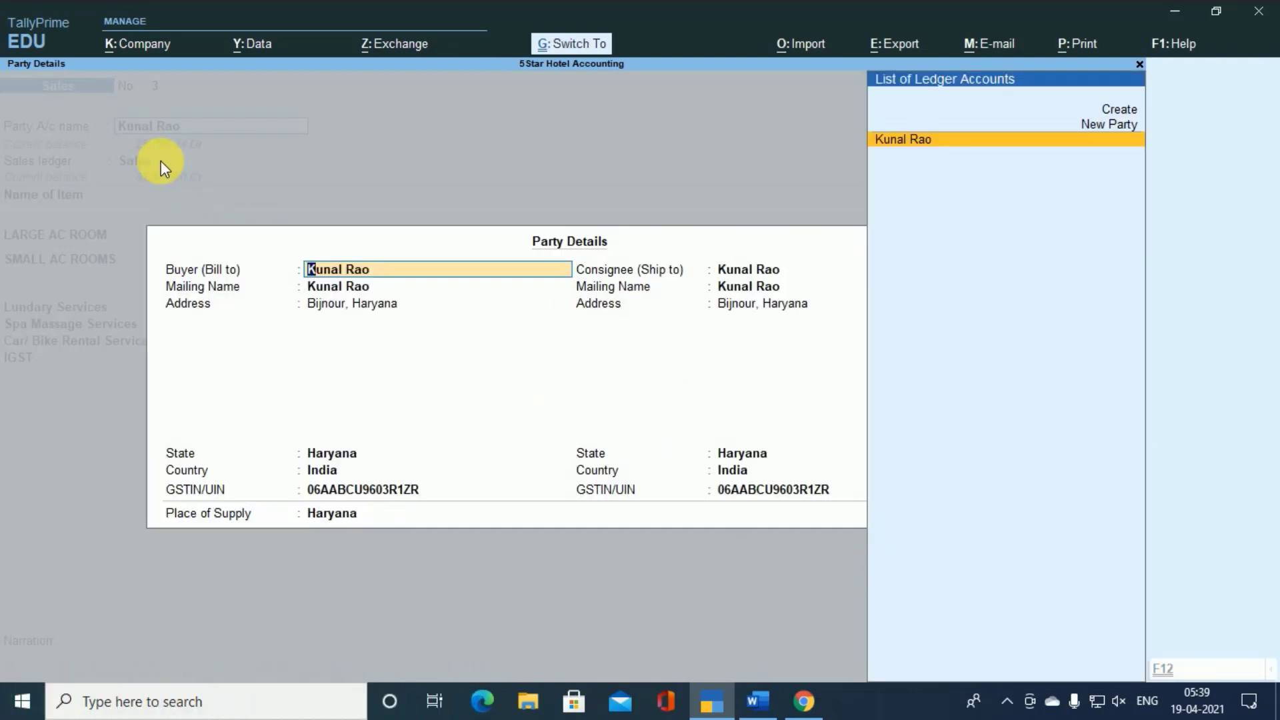
key(ctrl+a)
key(Return)
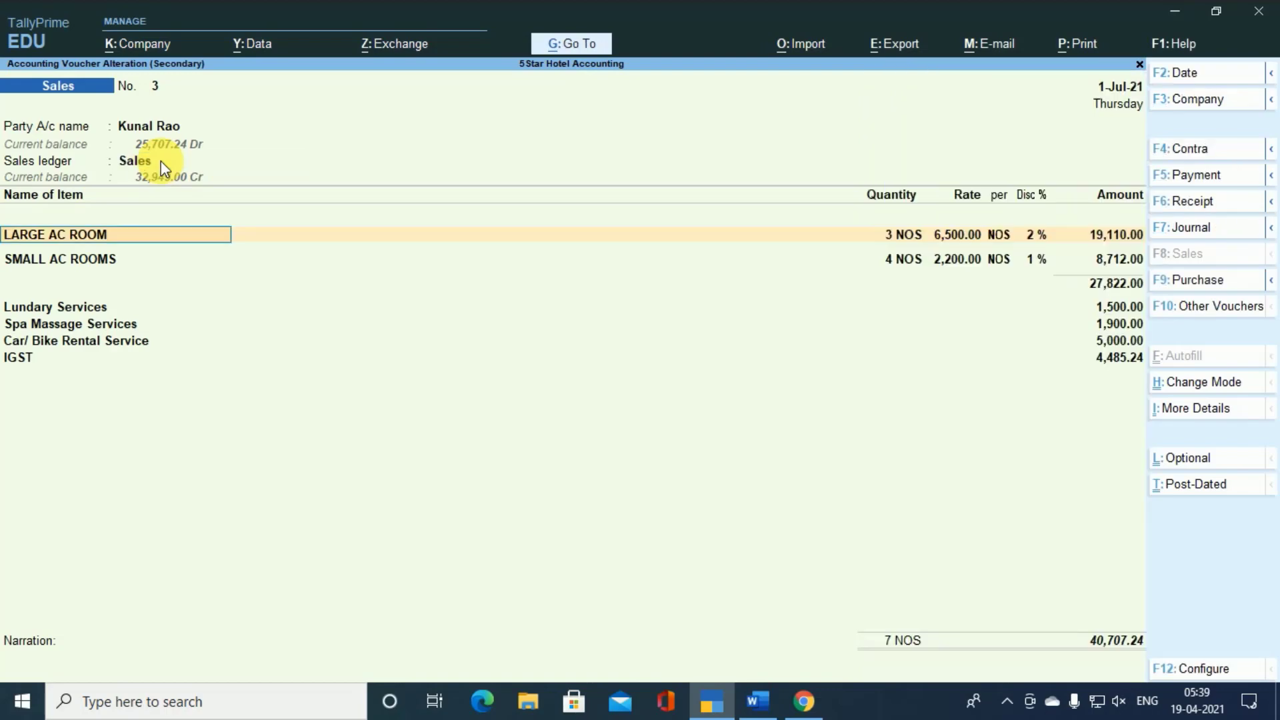
- Go through the quantity, rate, discount and amount of the LARGE AC ROOM and SMALL AC ROOMS lines down to the service ledgers
key(Return)
key(Return)
key(Return)
key(Return)
key(Return)
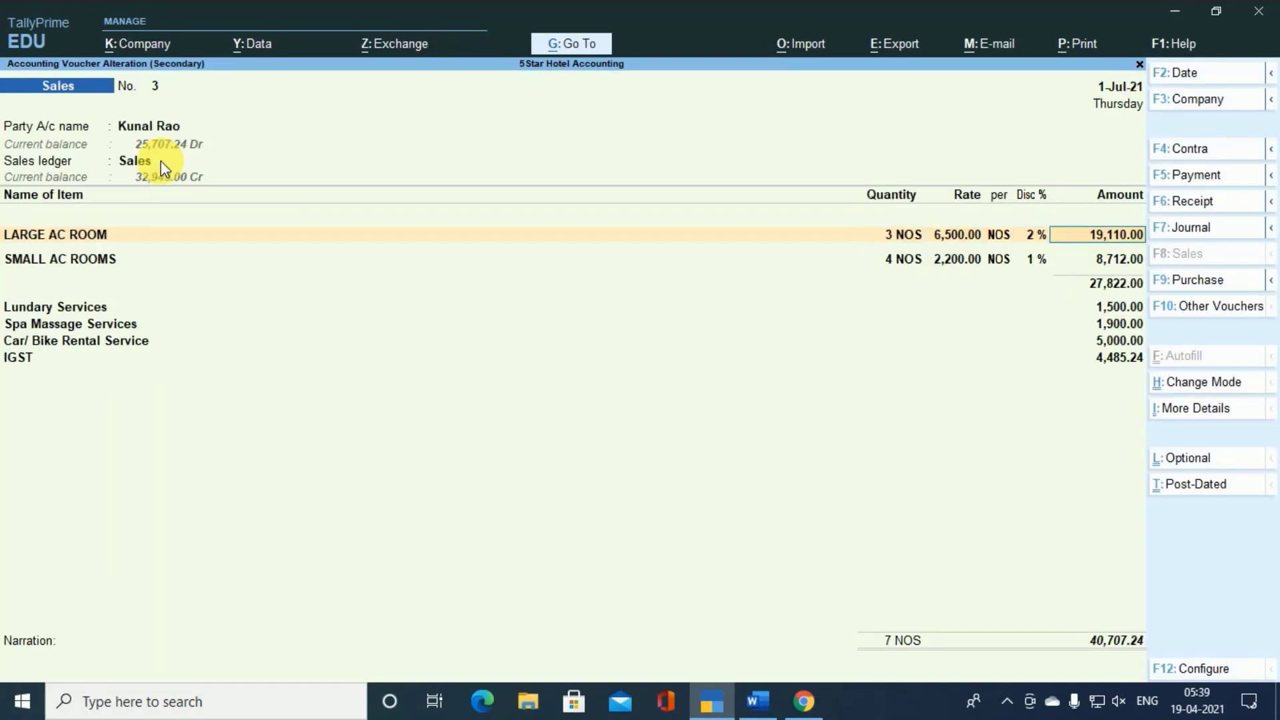
key(Return)
key(Return)
key(Return)
key(Return)
key(Return)
key(Return)
key(Return)
key(Return)
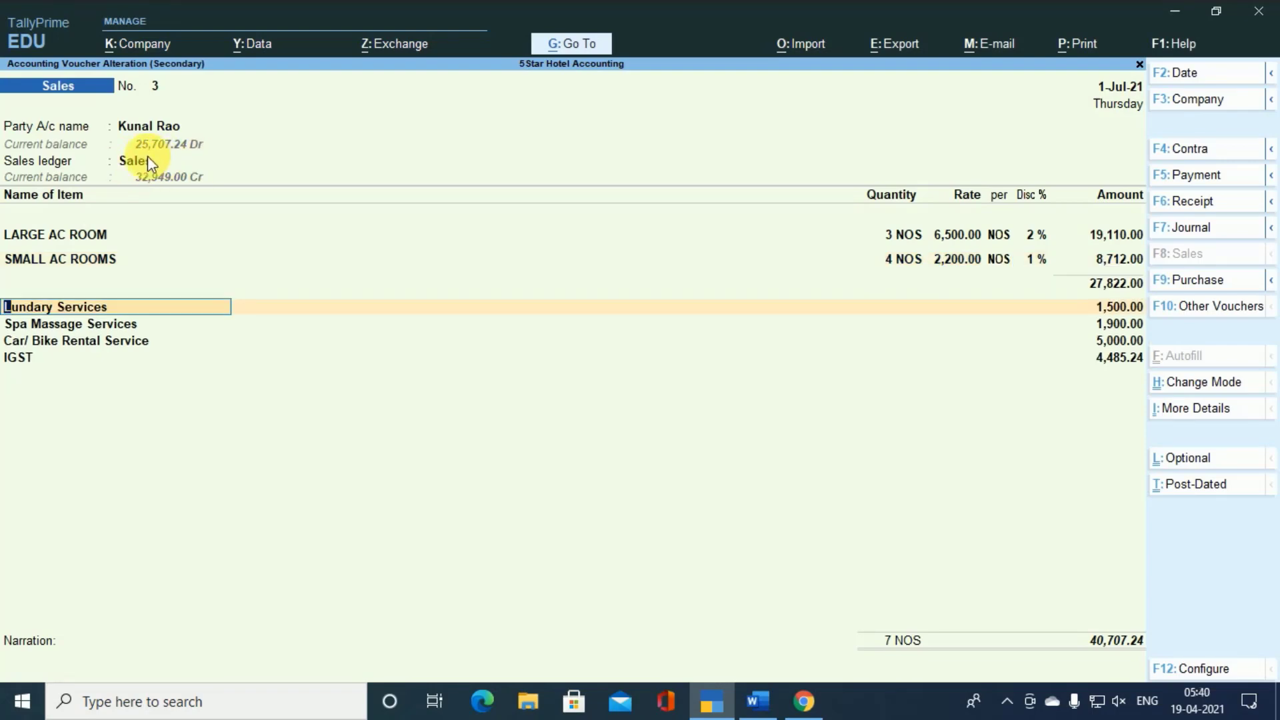
- Leave sales voucher No. 3 without saving and return to the blank sales voucher
key(BackSpace)
key(Escape)
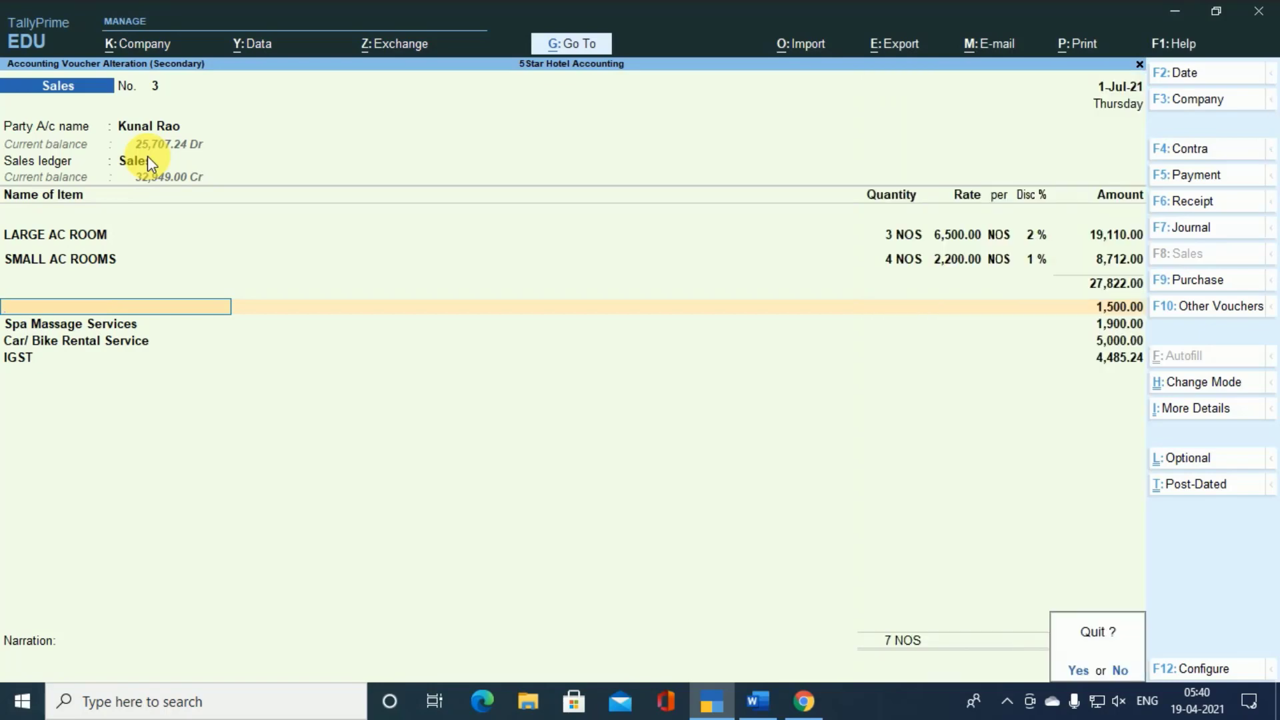
key(Return)
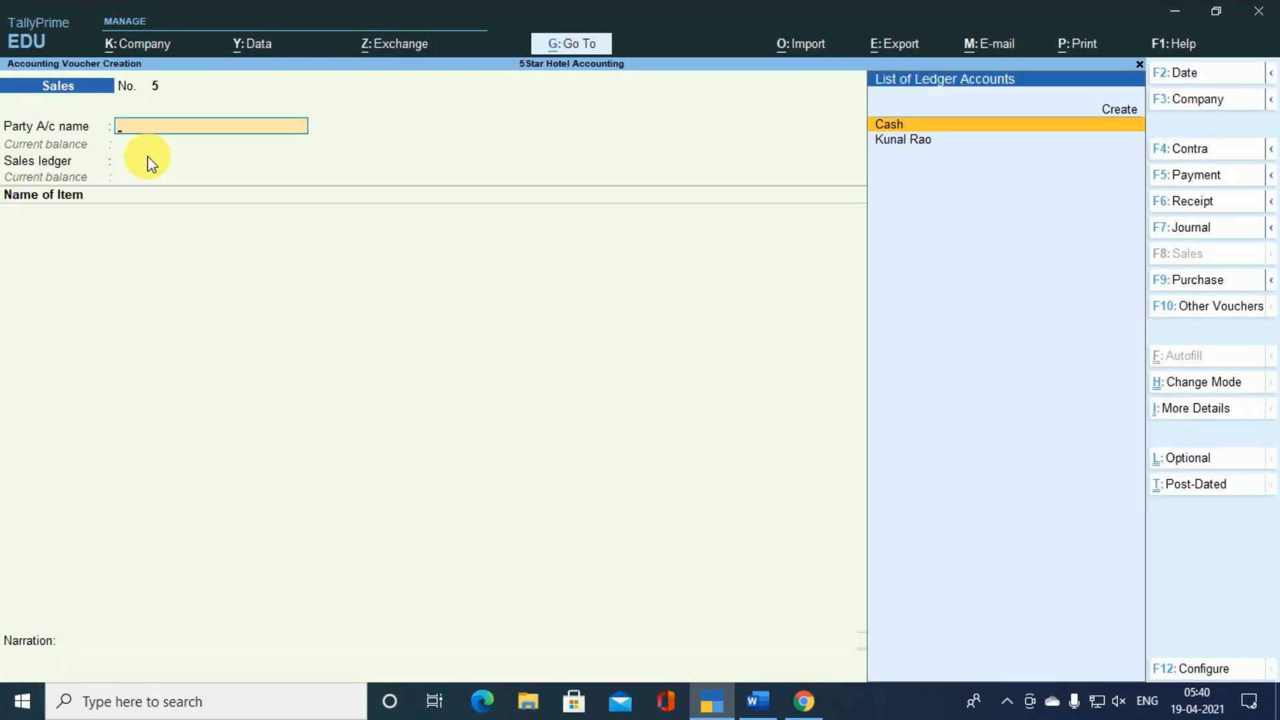
- Check the registered customer's current balance in a new receipt voucher, then discard it and return to the Gateway of Tally
key(F6)
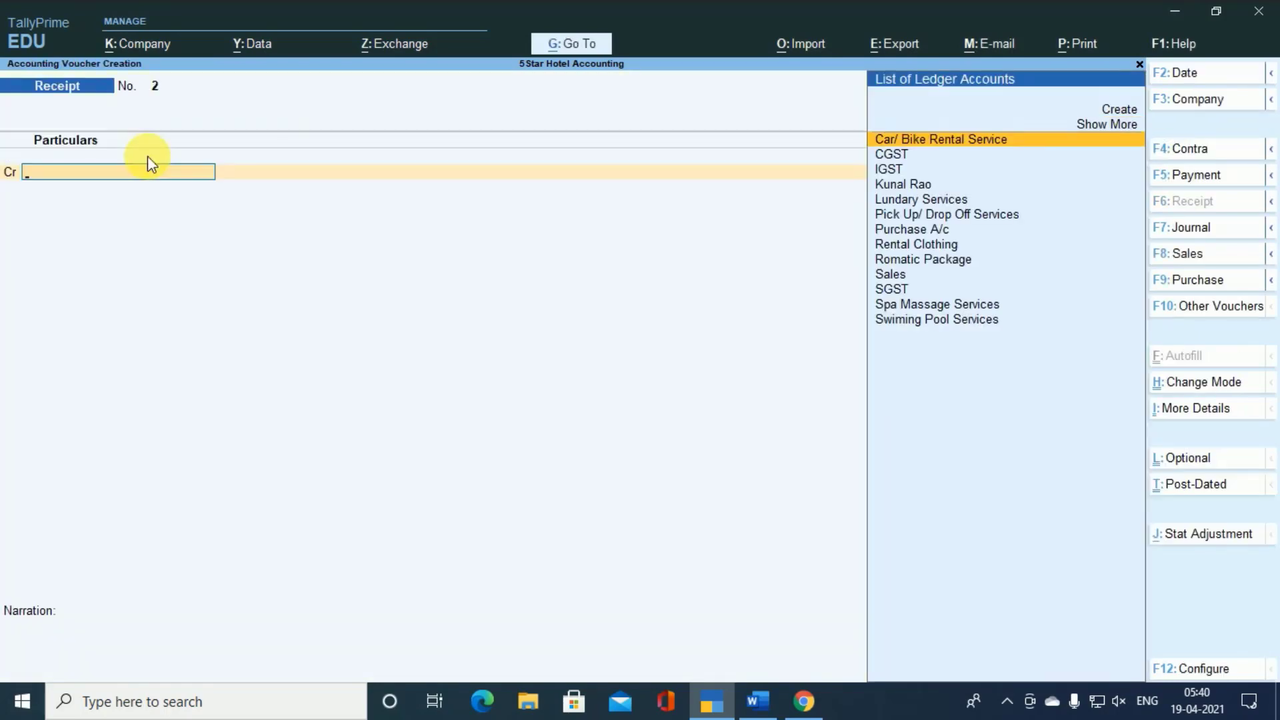
text(K)
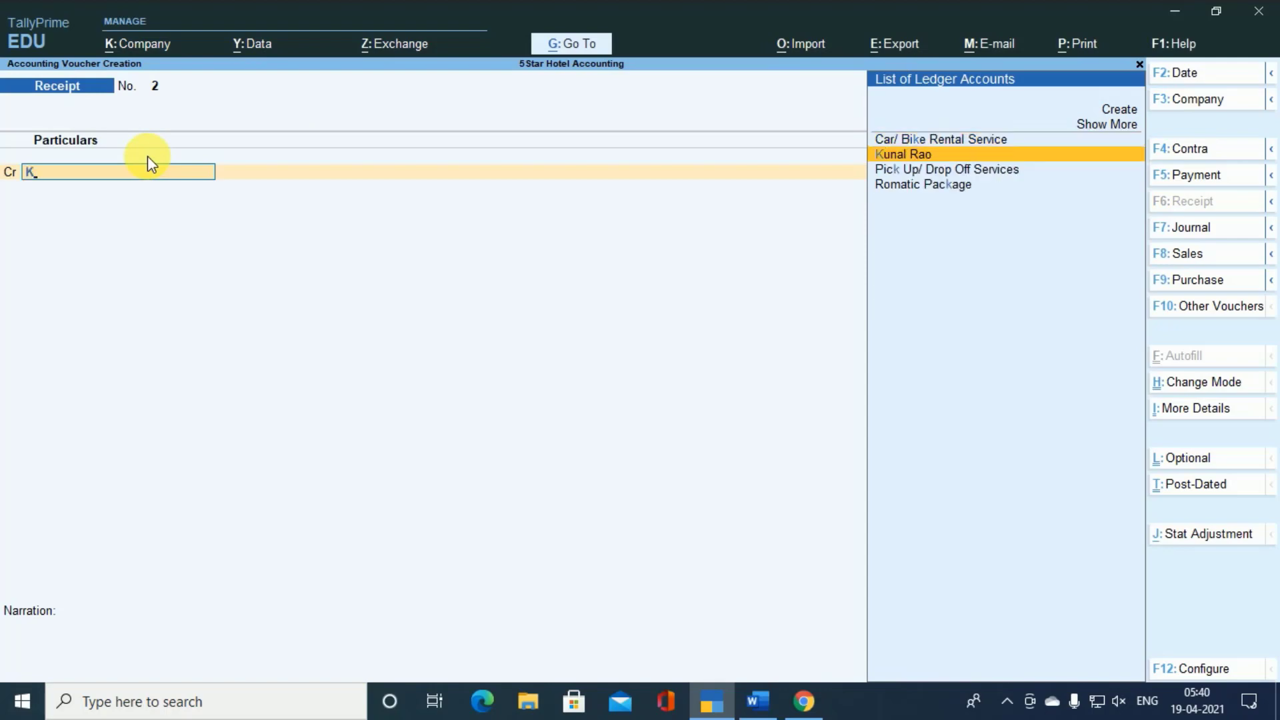
key(Return)
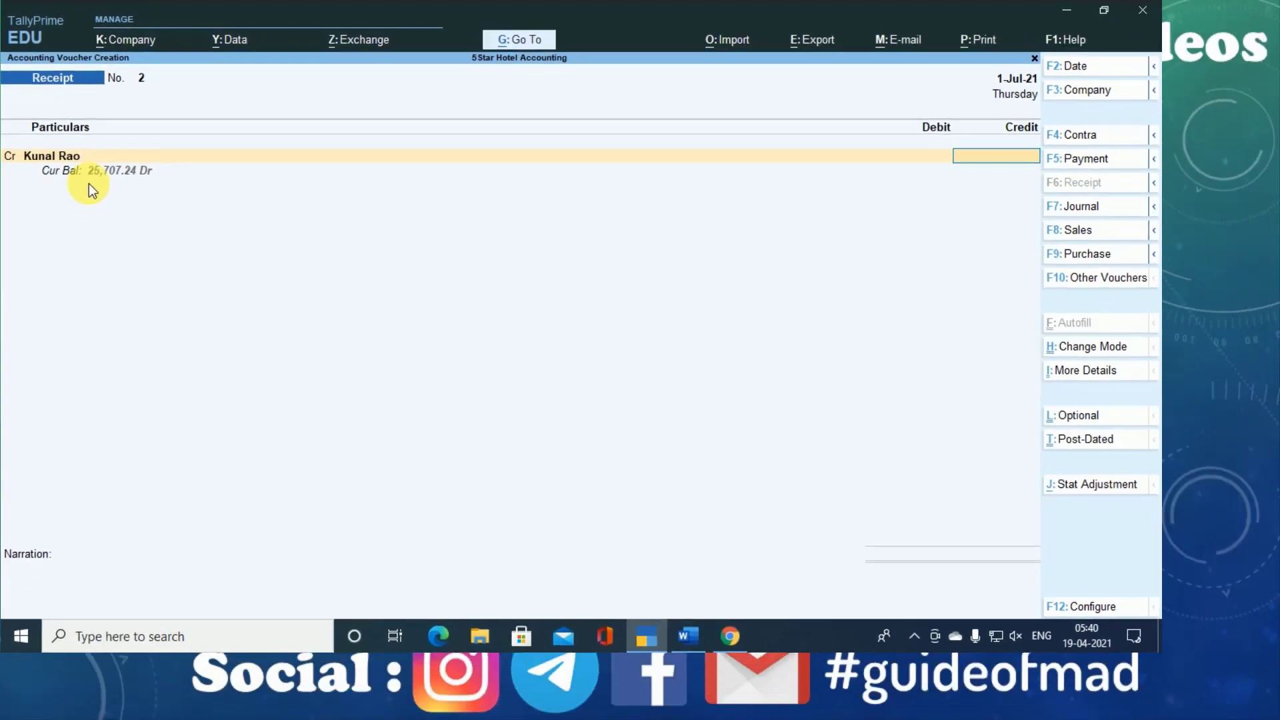
key(Escape)
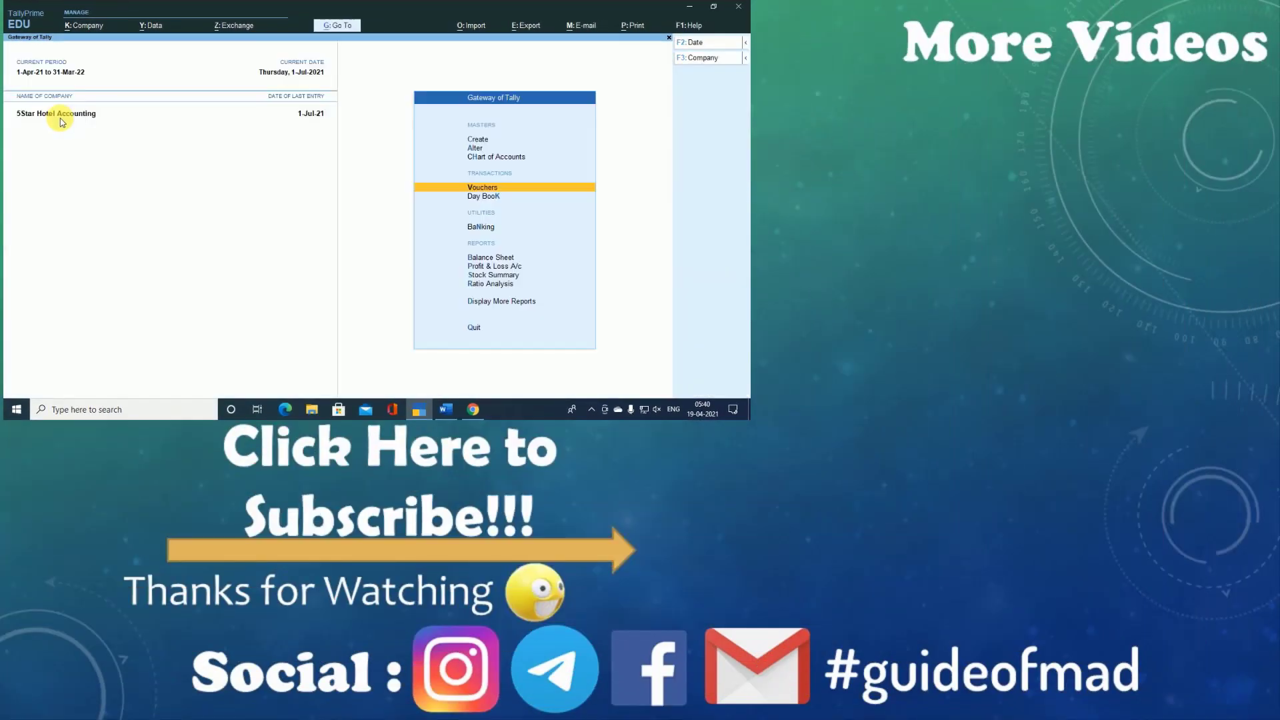
key(Down)
key(Down)
key(Down)
key(Down)
key(Up)
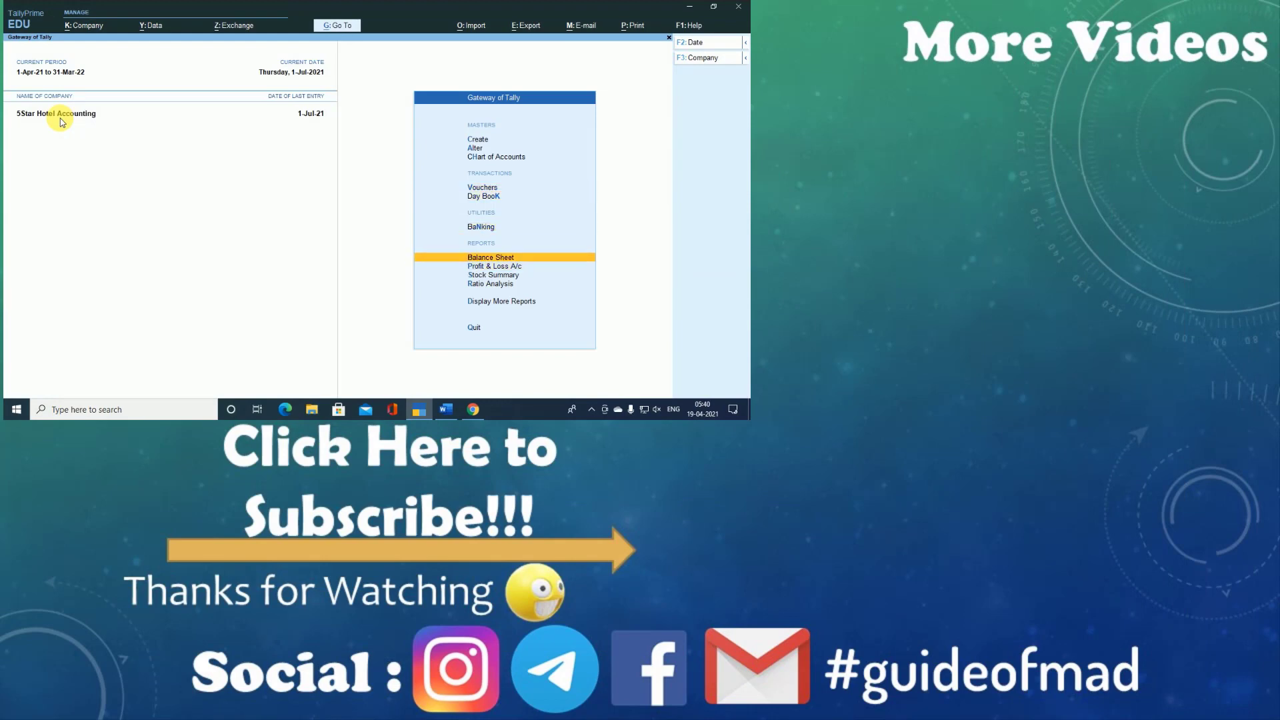